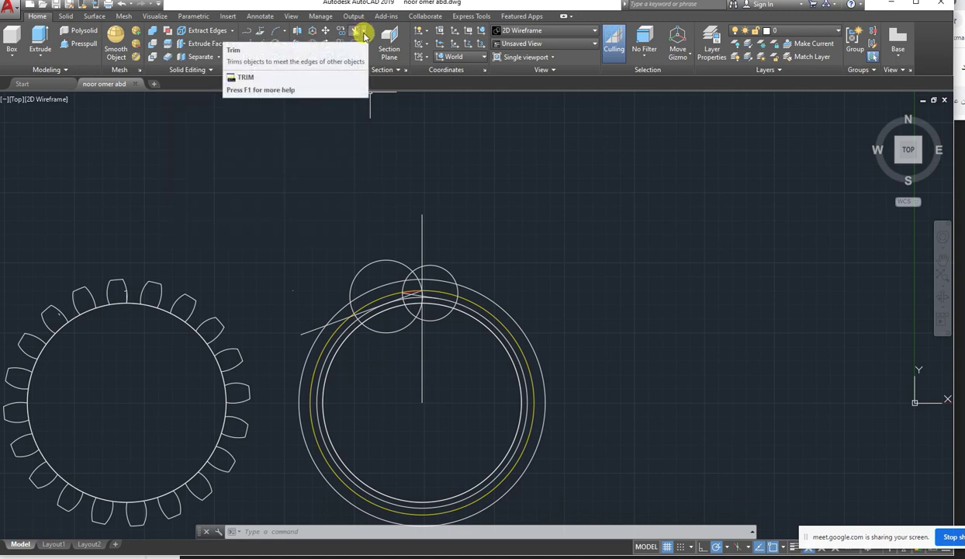
left_click(361, 34)
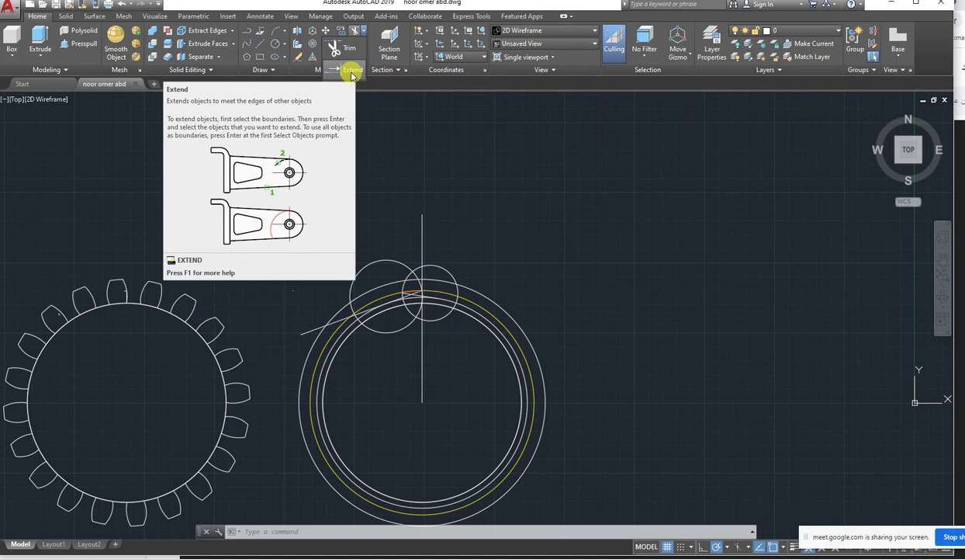
left_click(346, 553)
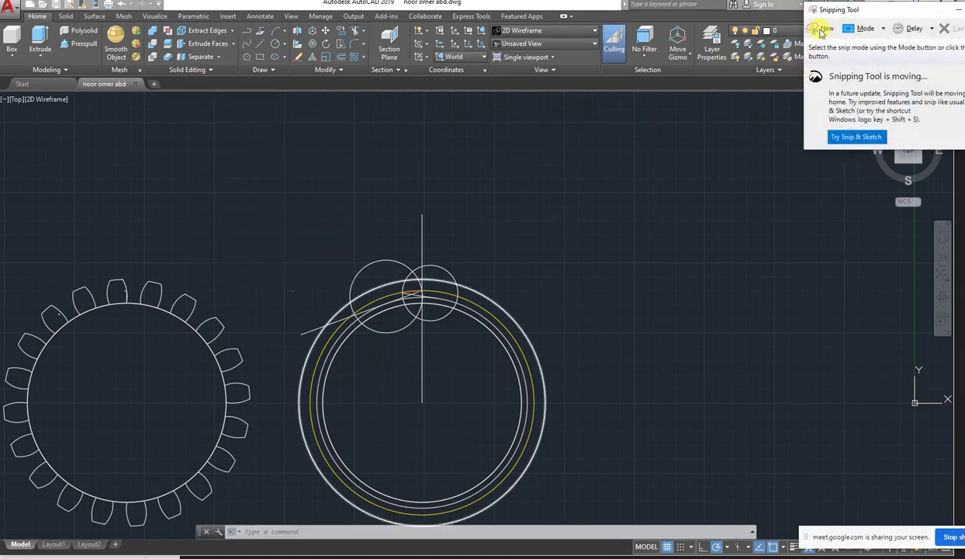
left_click(821, 33)
left_click_drag(305, 14, 396, 85)
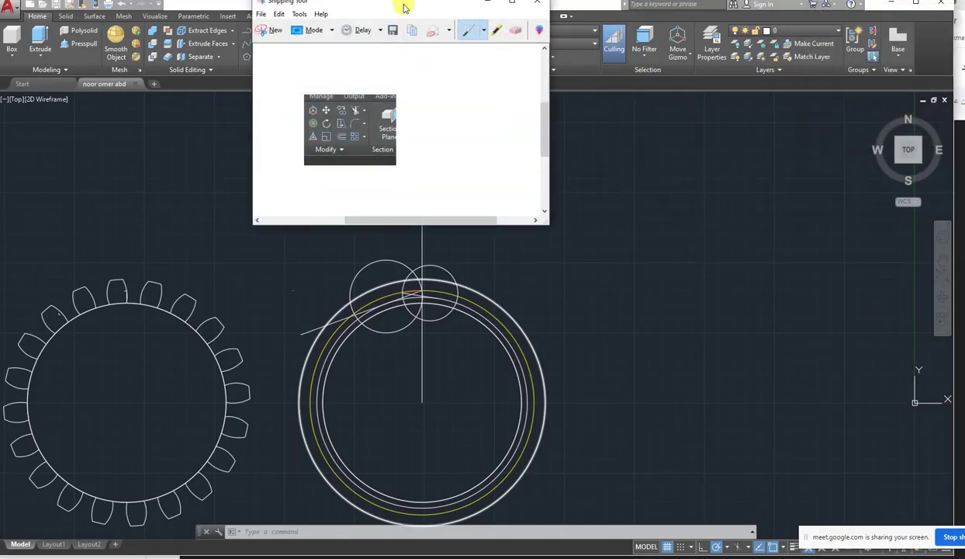
left_click_drag(371, 4, 382, 129)
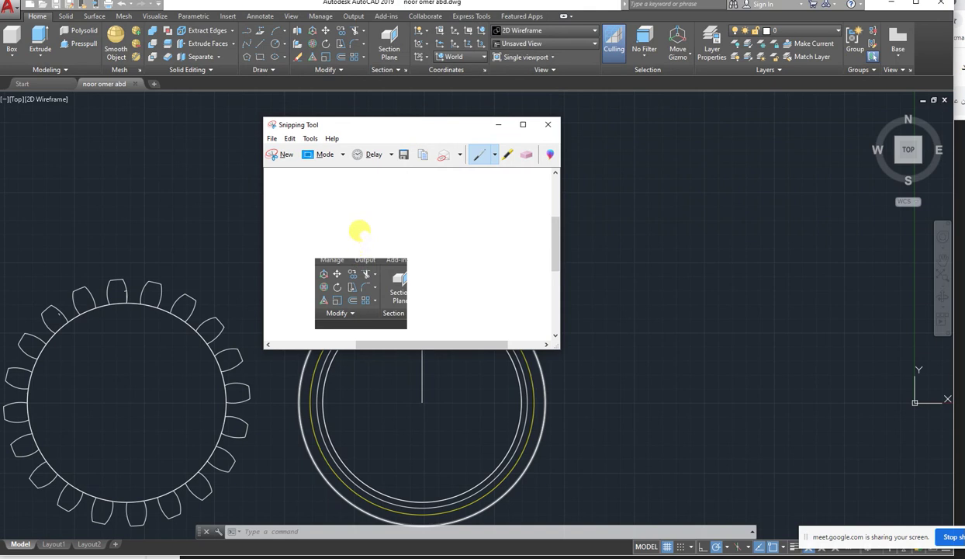
left_click(523, 124)
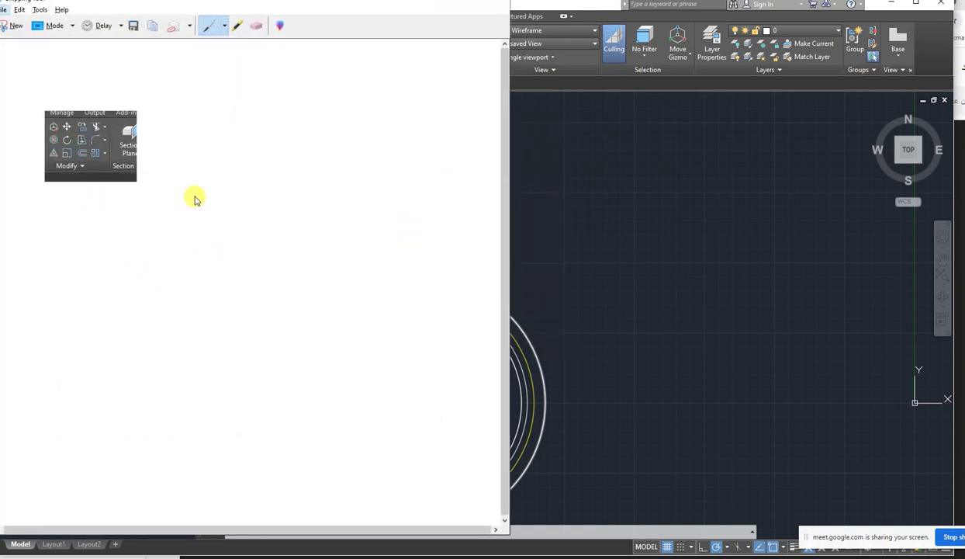
left_click_drag(103, 155, 99, 106)
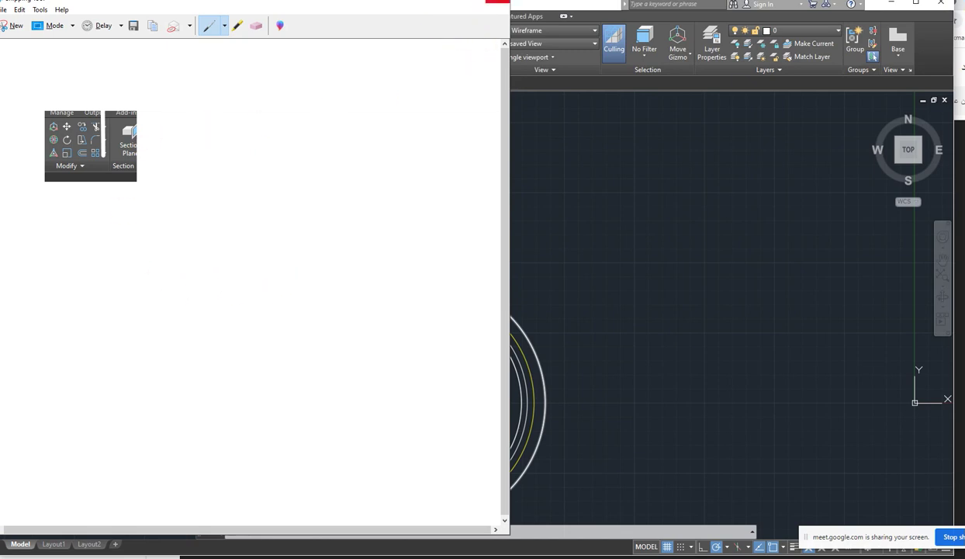
left_click(497, 3)
left_click(296, 272)
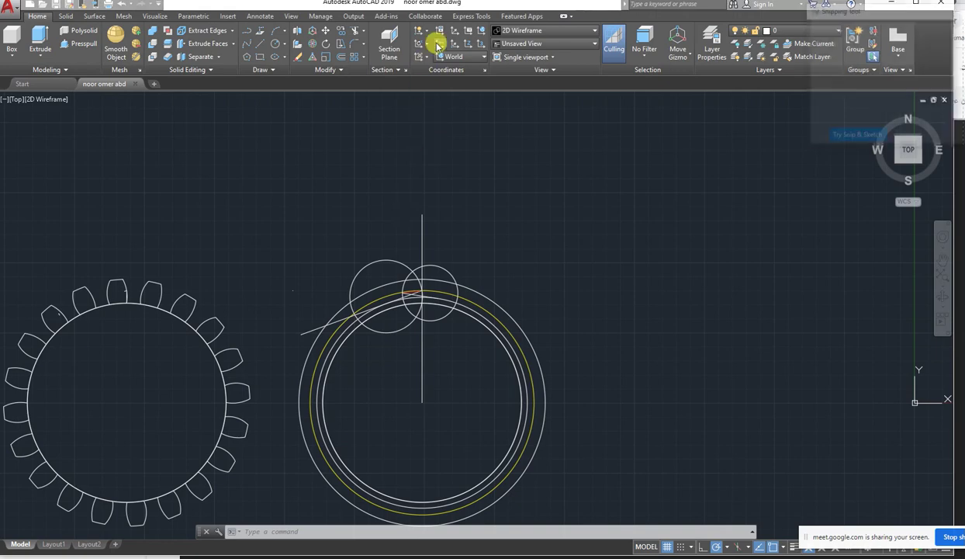
Capture the Modify tool group with the Snipping Tool, copy the snip, and return to the AutoCAD drawing
left_click(811, 29)
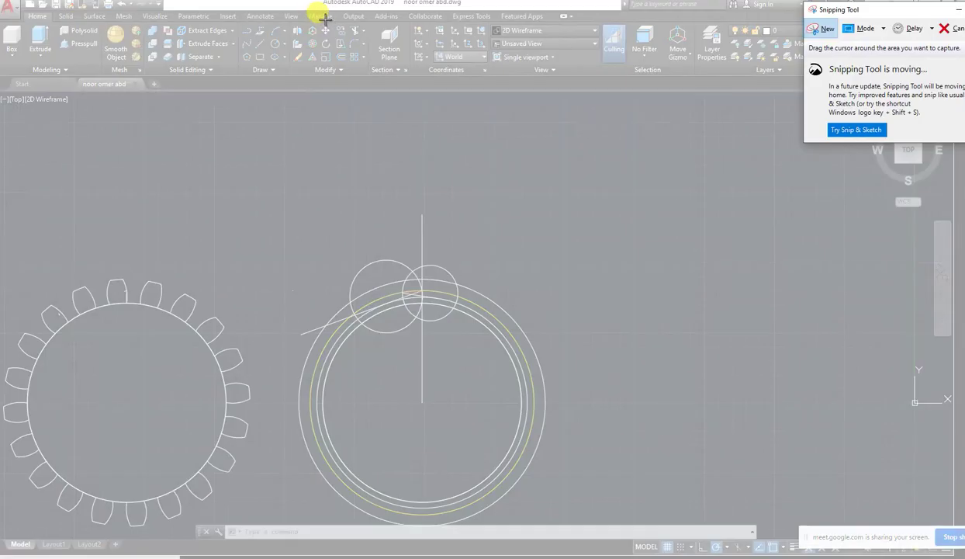
left_click_drag(316, 14, 378, 75)
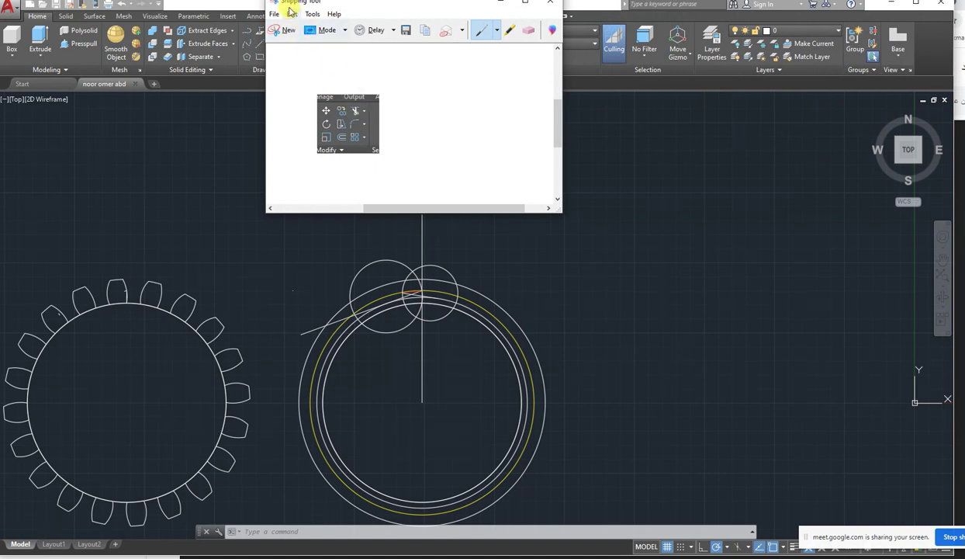
left_click(293, 17)
left_click(302, 26)
left_click(593, 149)
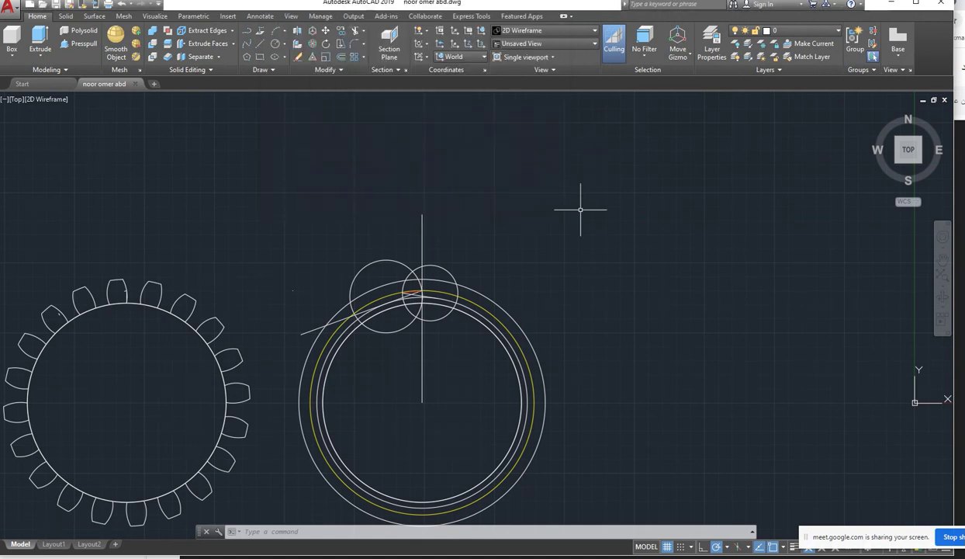
Paste the copied snip into the empty area beside the concentric circles and show the Trim and Extend choices
key("ctrl+v")
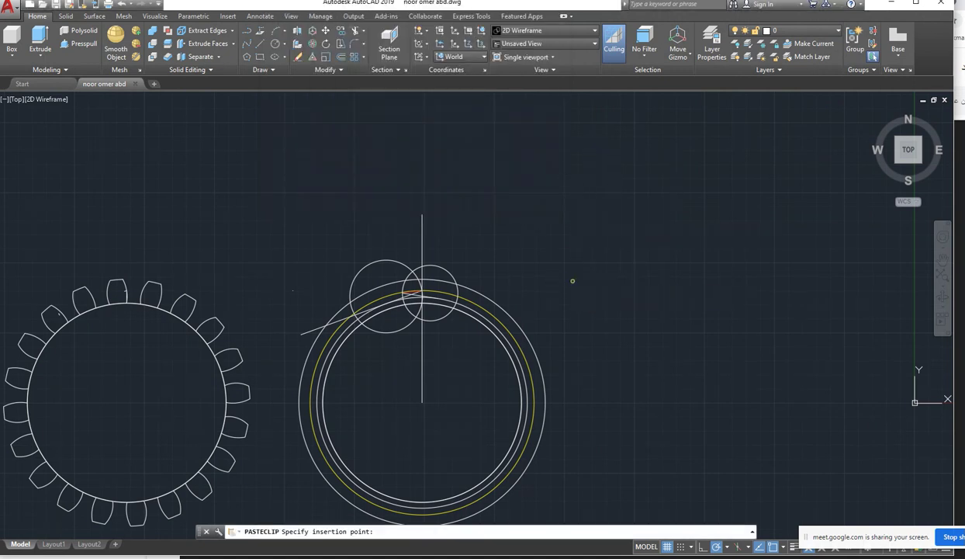
scroll(644, 232, "up", 7)
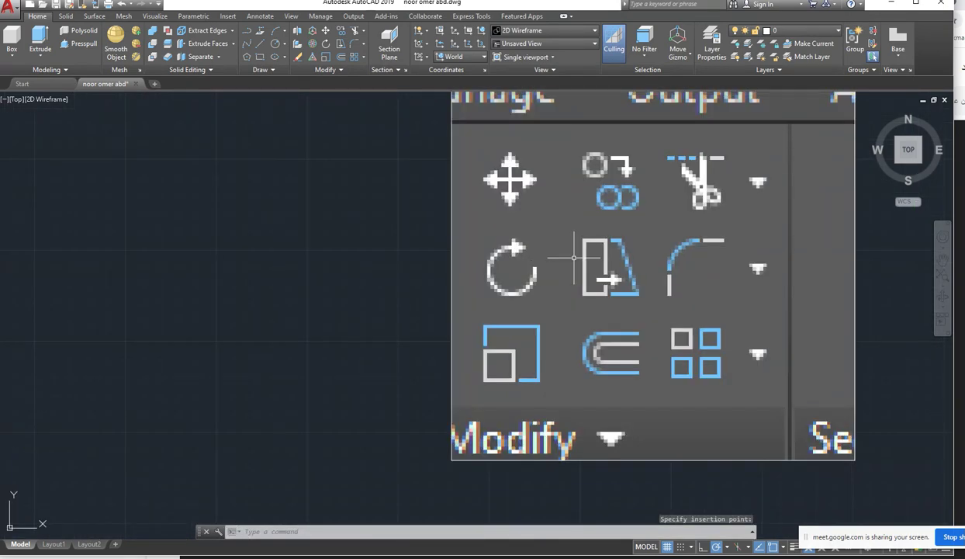
scroll(559, 233, "down", 2)
left_click(469, 228)
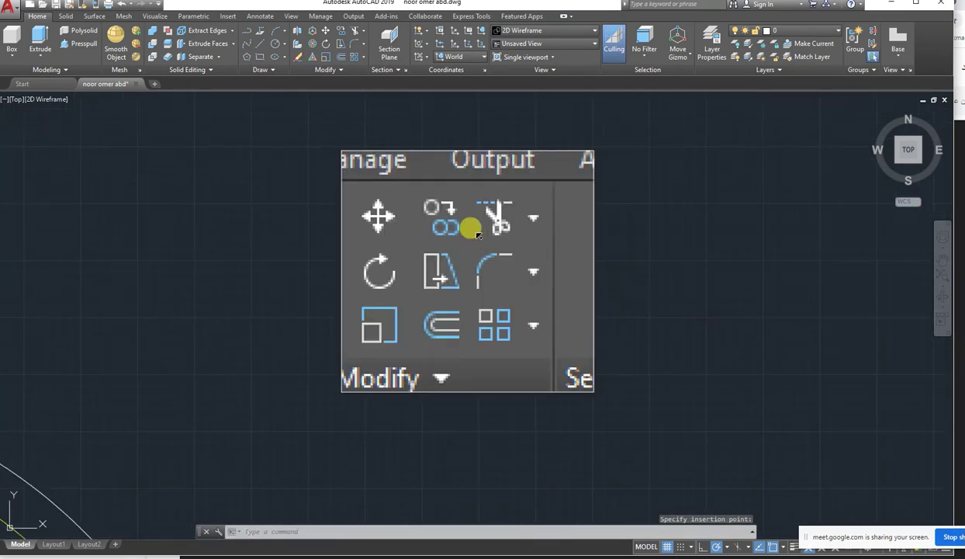
middle_click_drag(469, 228, 399, 220)
scroll(442, 211, "up", 2)
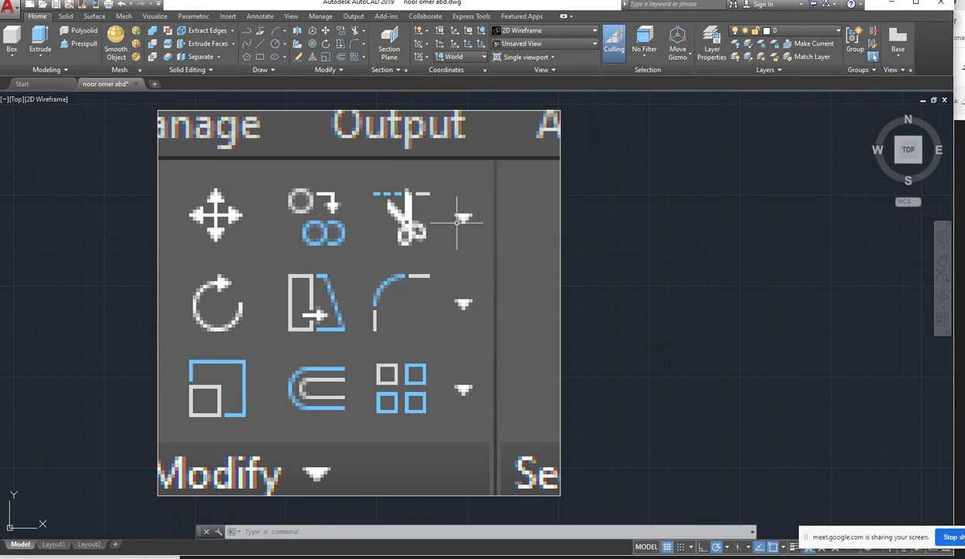
left_click(366, 35)
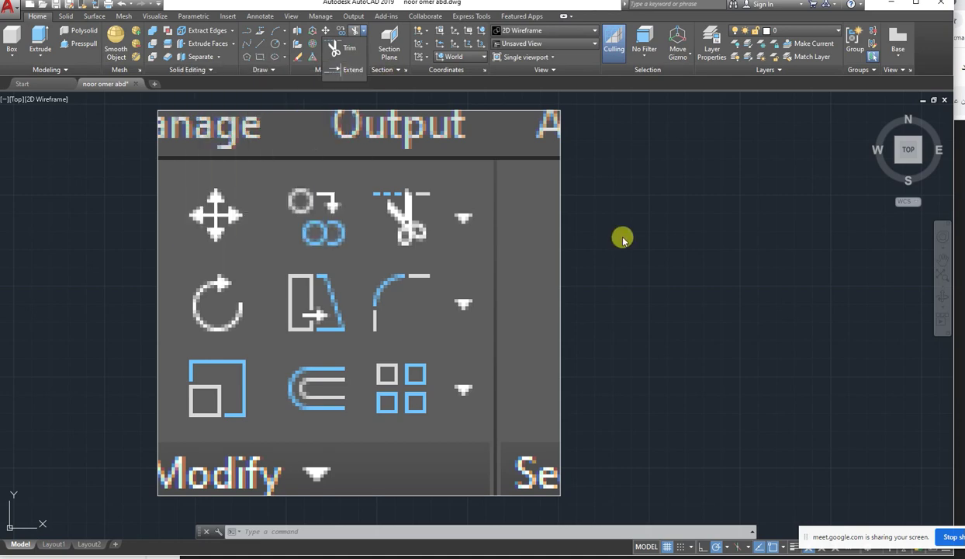
scroll(474, 208, "down", 5)
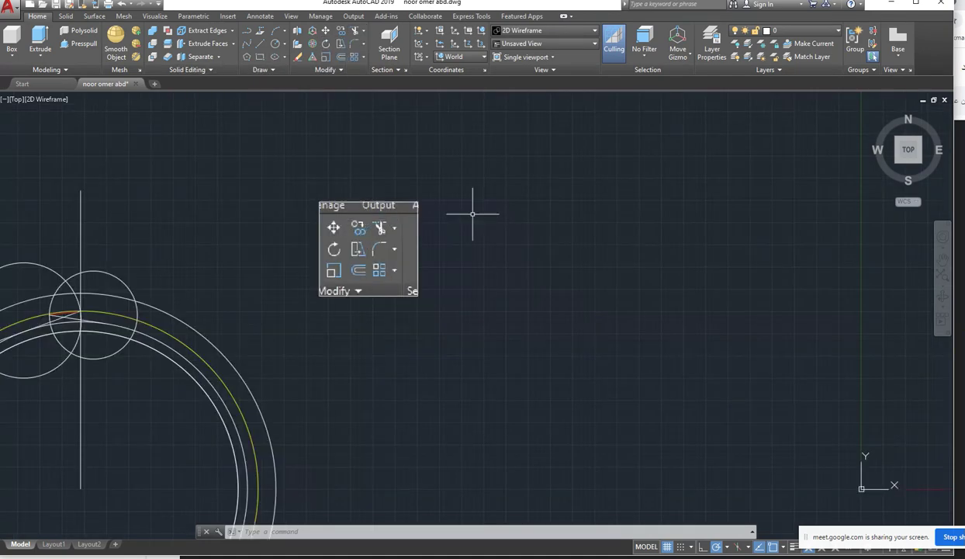
left_click(248, 32)
left_click(437, 295)
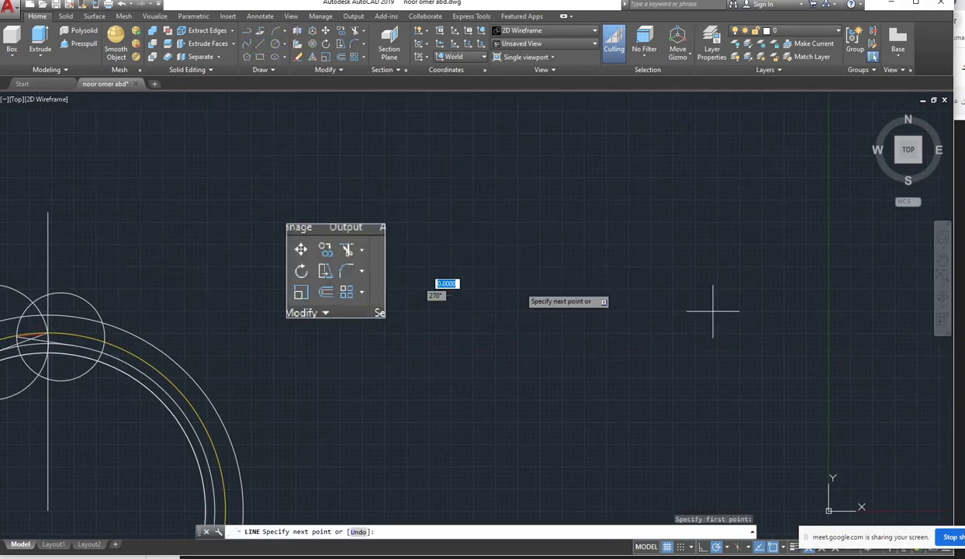
key("Escape")
key("Escape")
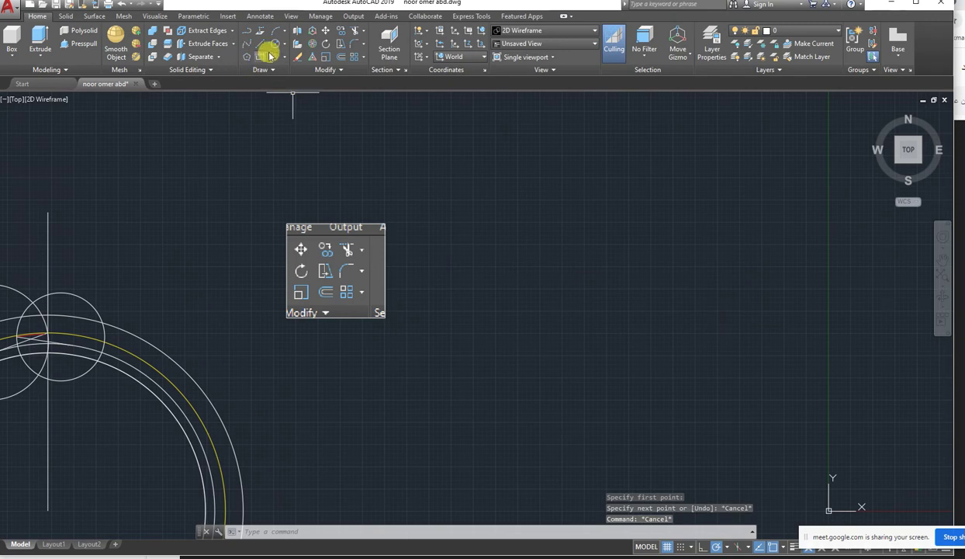
Draw a practice circle by centre and radius in the empty area beside the pasted image
left_click(277, 45)
left_click(540, 306)
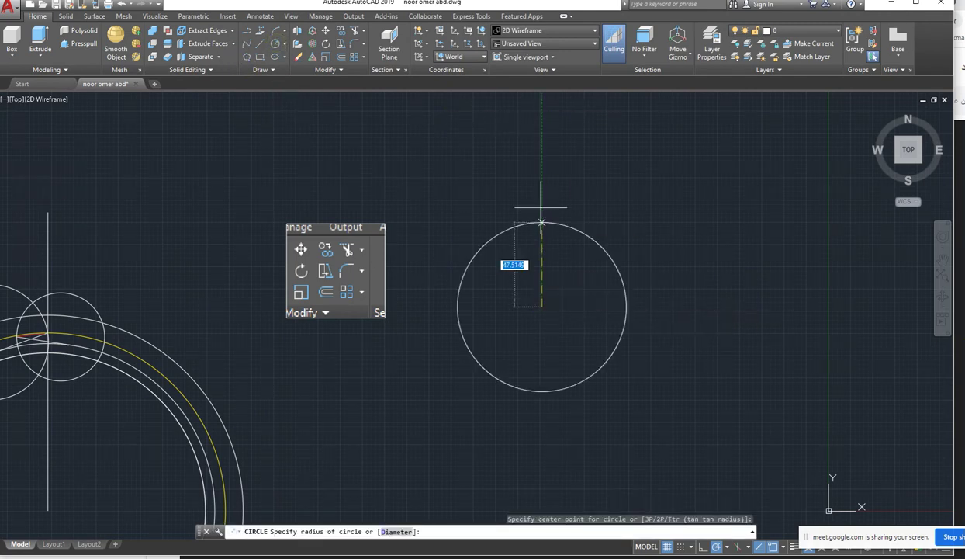
left_click(541, 208)
middle_click_drag(496, 222, 398, 264)
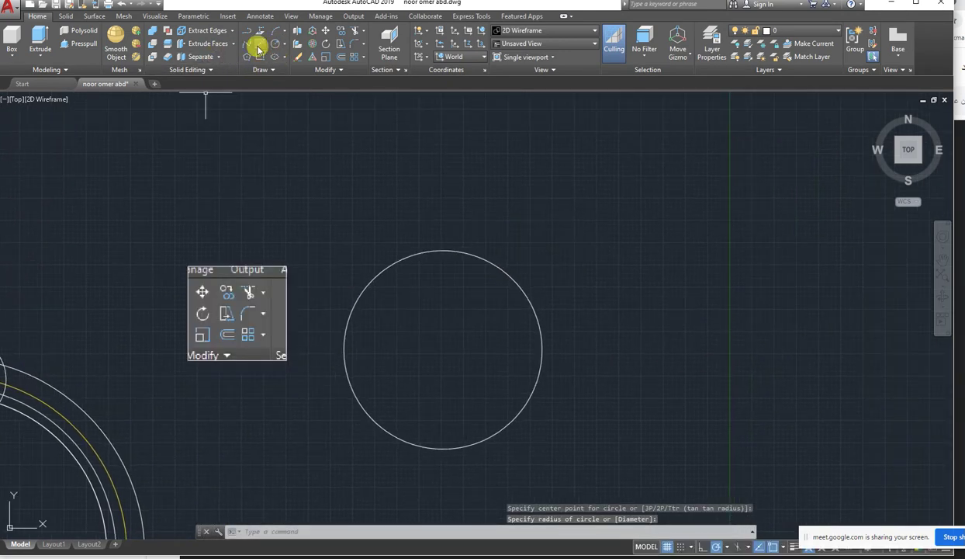
Draw a short vertical line just above the upper part of the practice circle, leaving a gap to the circle
left_click(248, 31)
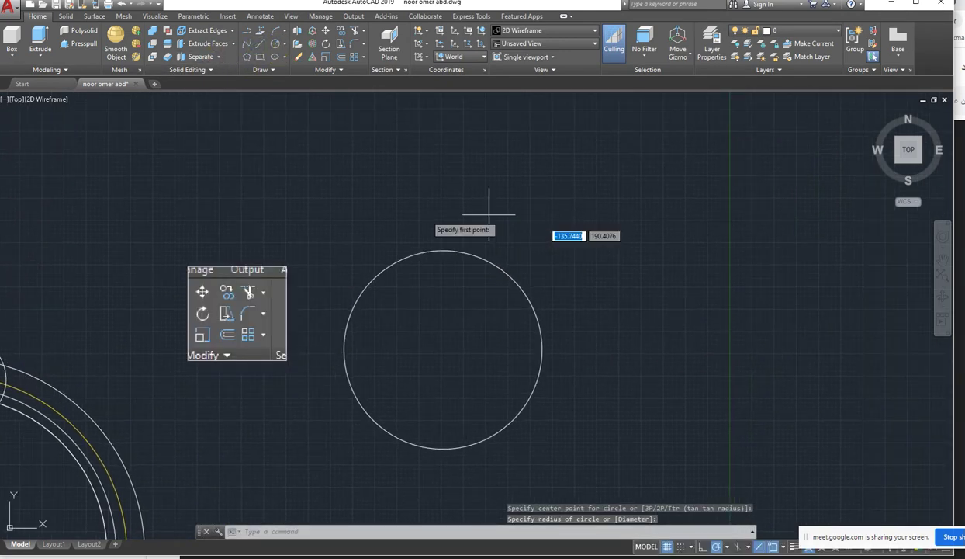
left_click(408, 246)
left_click(408, 202)
key("Return")
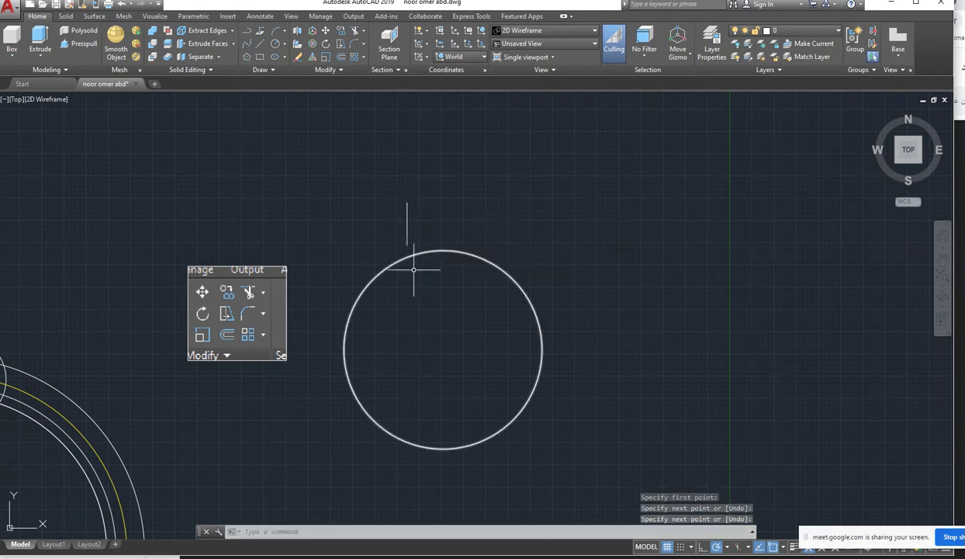
Extend the vertical line down to the practice circle with all objects as boundaries, and undo the extension
scroll(410, 268, "up", 8)
scroll(405, 248, "up", 3)
middle_click_drag(390, 267, 332, 355)
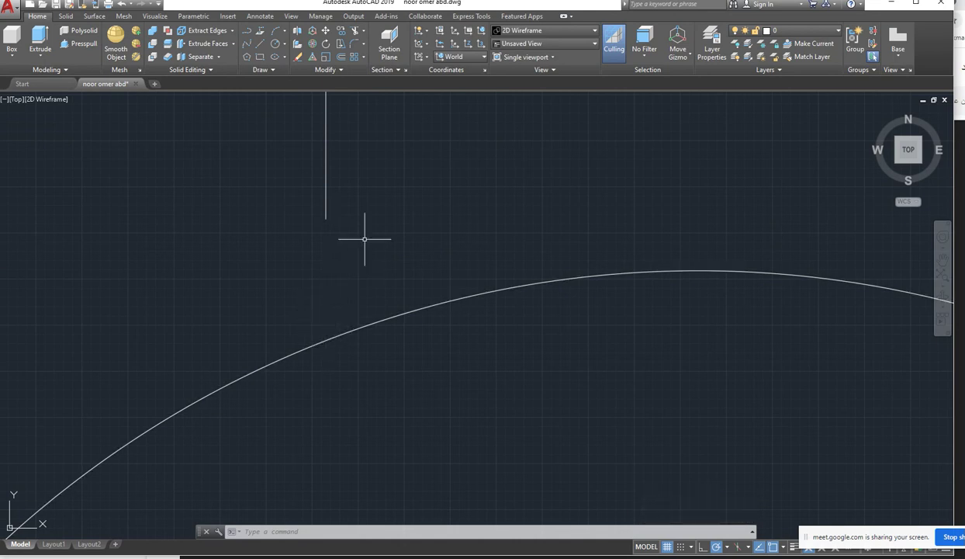
left_click(363, 31)
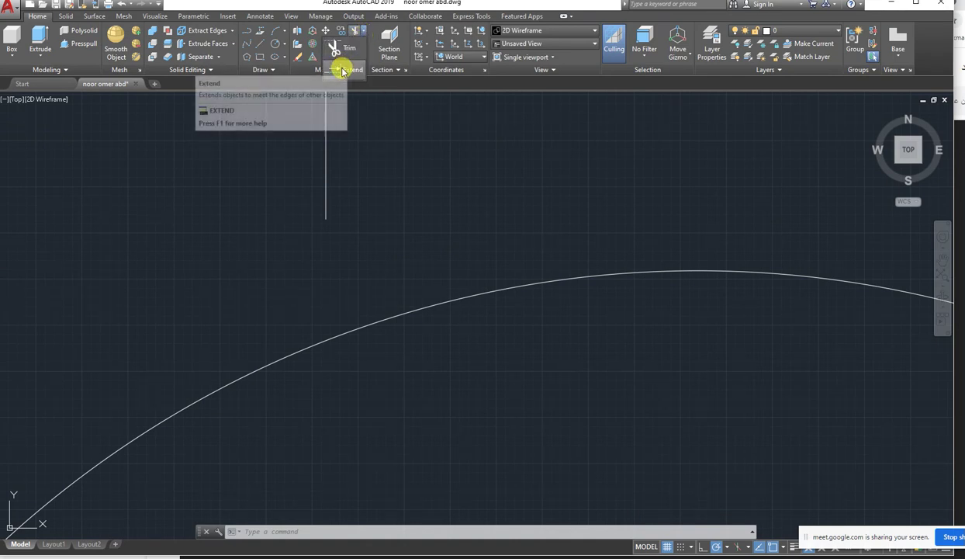
left_click(351, 70)
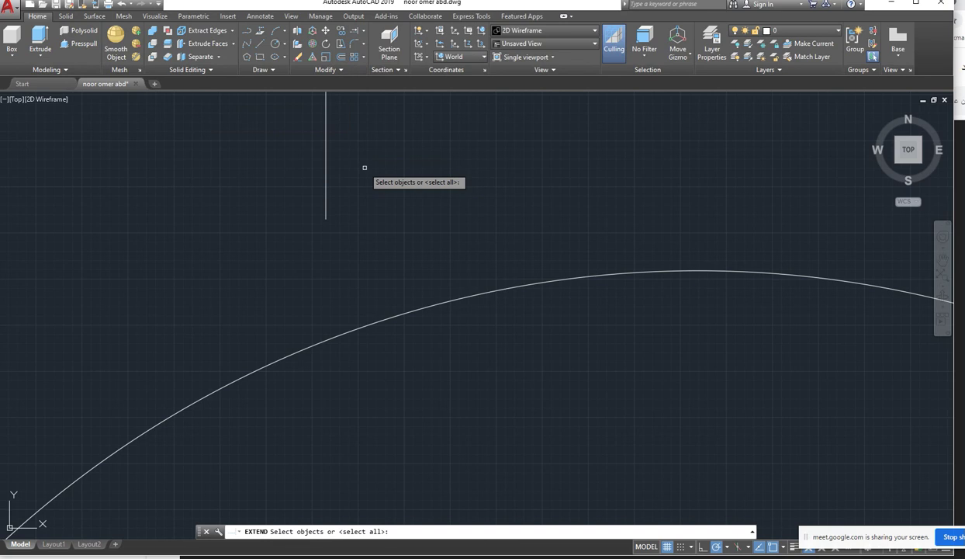
key("Return")
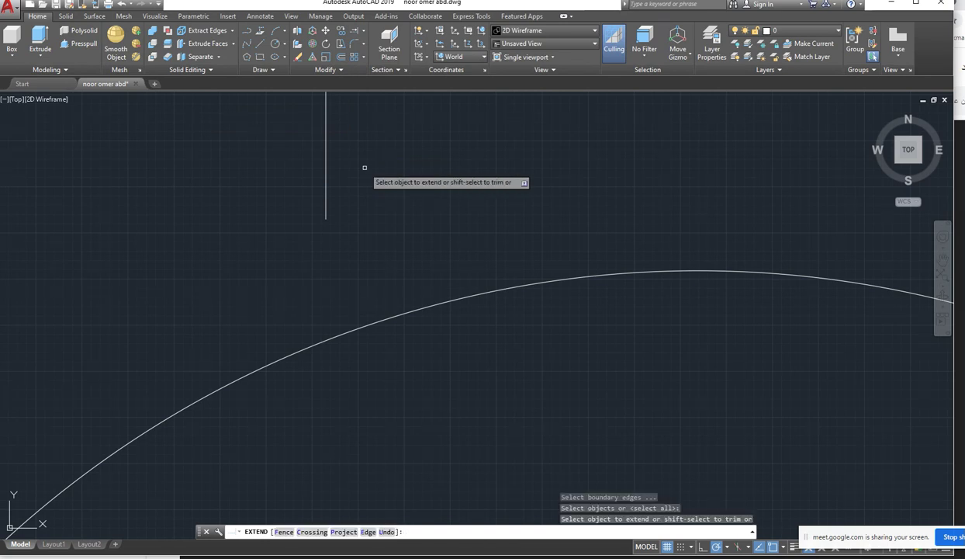
left_click(326, 206)
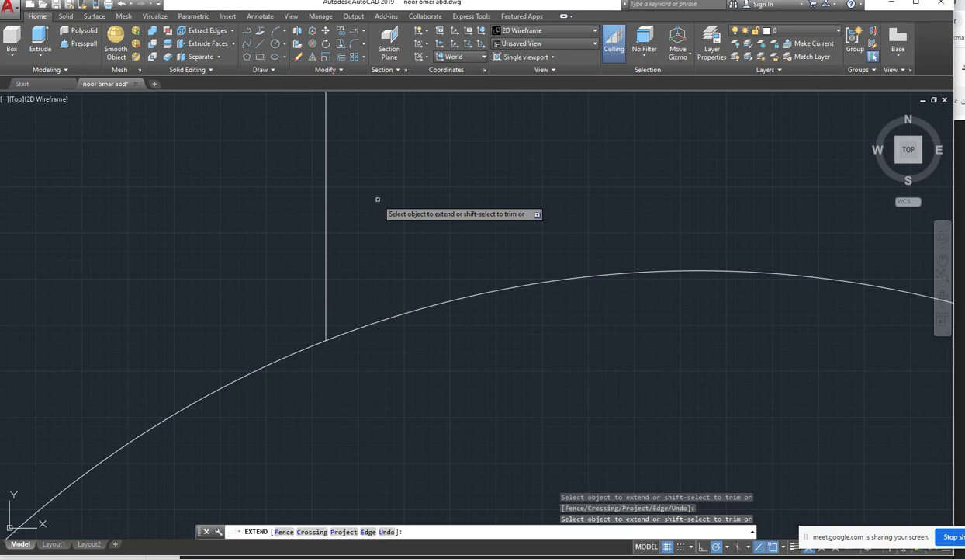
key("Return")
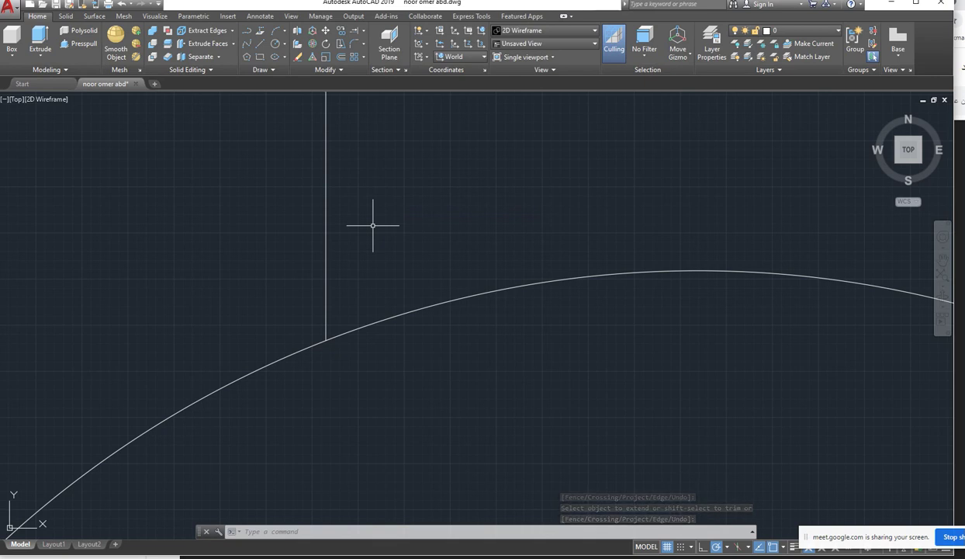
key("ctrl+z")
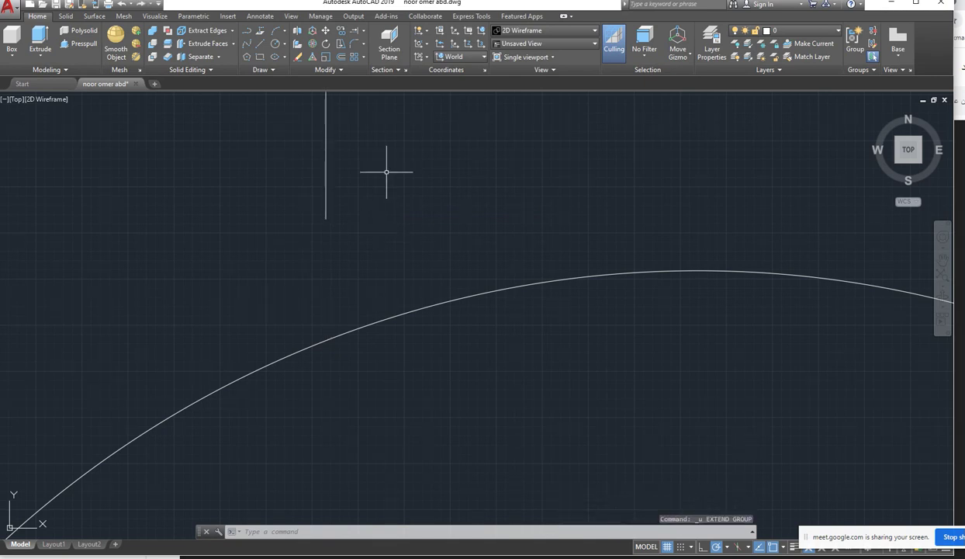
left_click(363, 32)
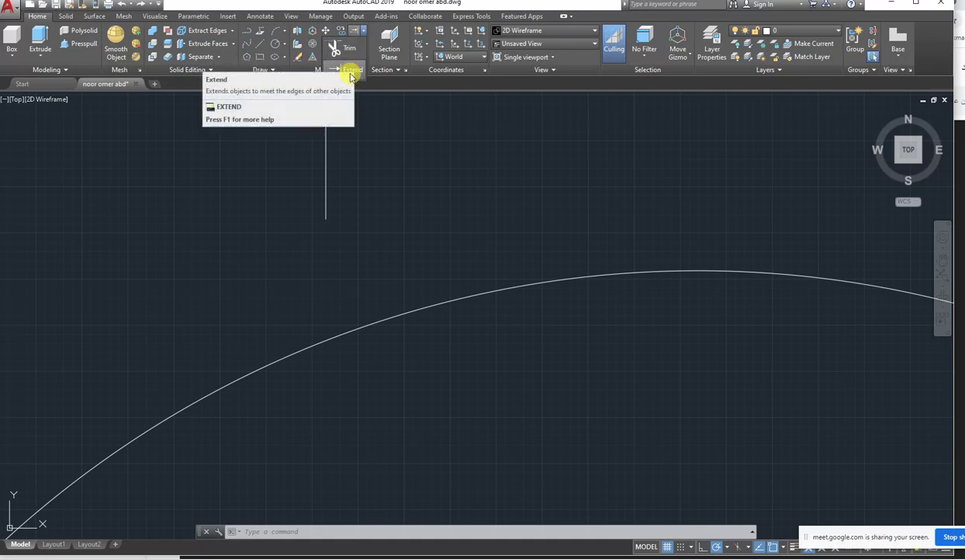
left_click(349, 67)
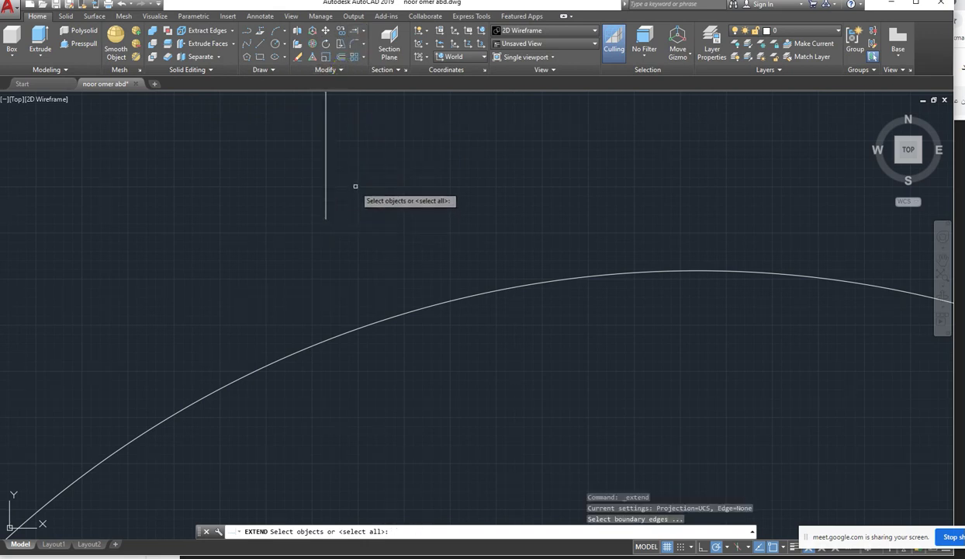
key("Escape")
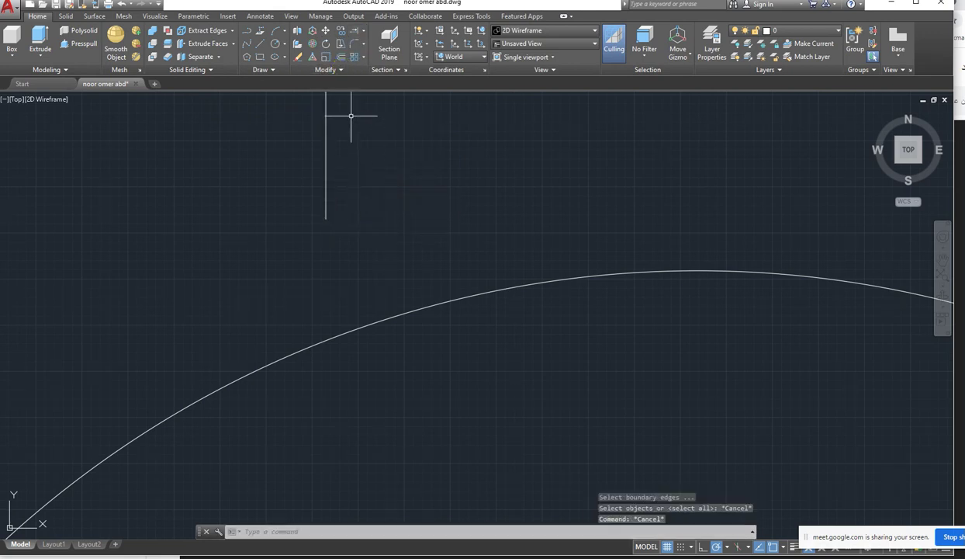
Extend the short vertical line down to the practice circle, using all objects as boundary edges
left_click(363, 32)
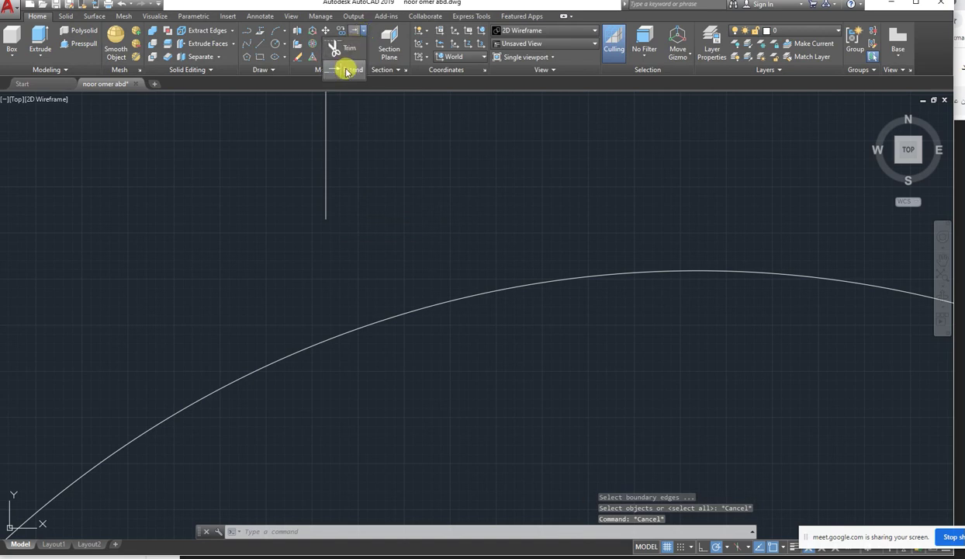
left_click(347, 72)
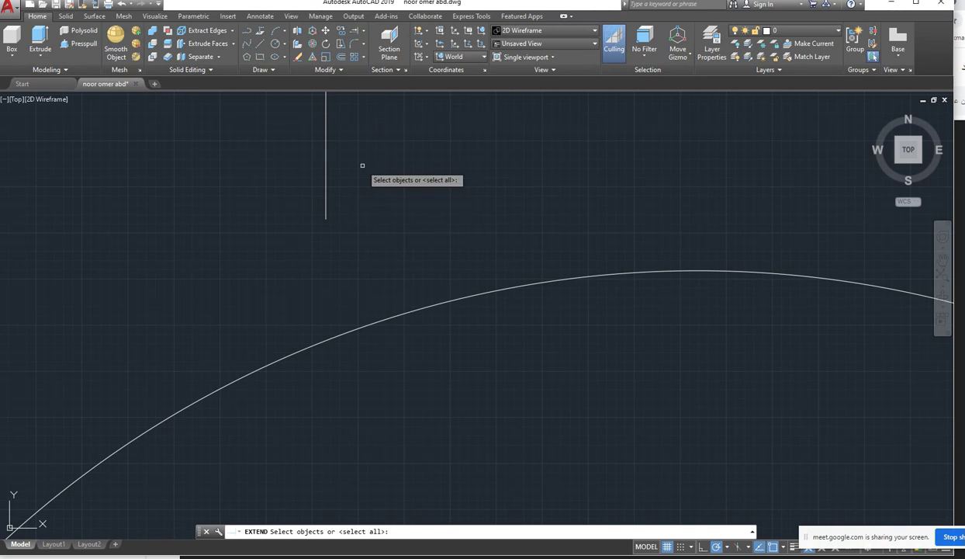
key("Return")
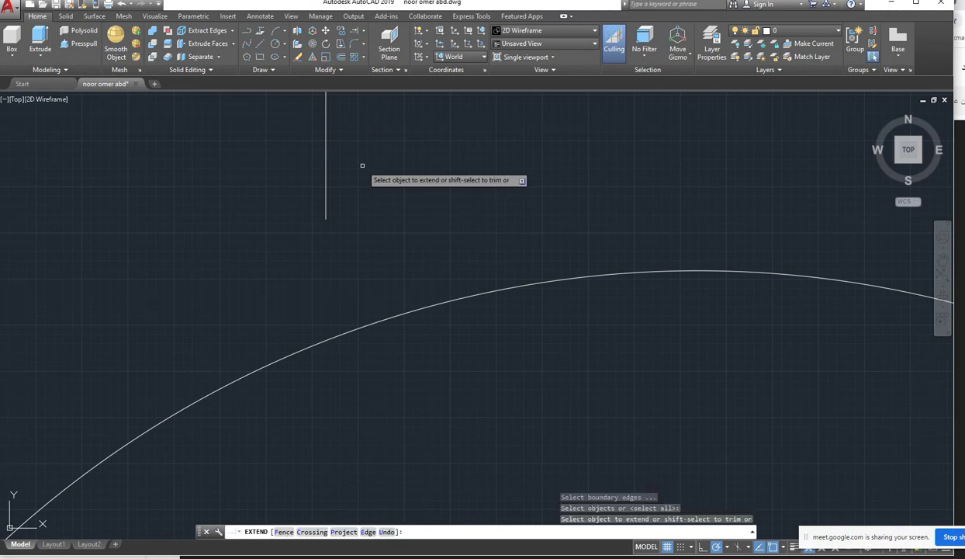
left_click(327, 210)
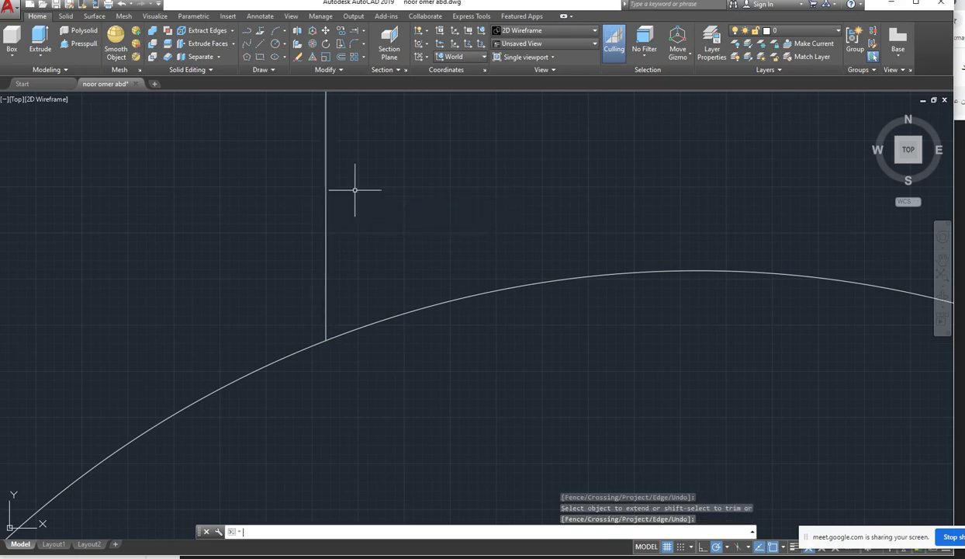
scroll(356, 178, "down", 6)
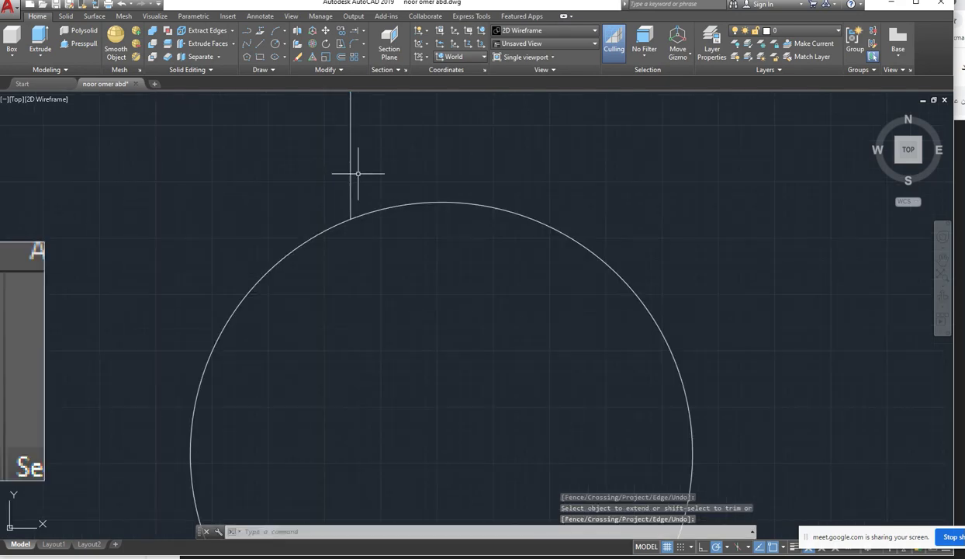
scroll(384, 168, "down", 6)
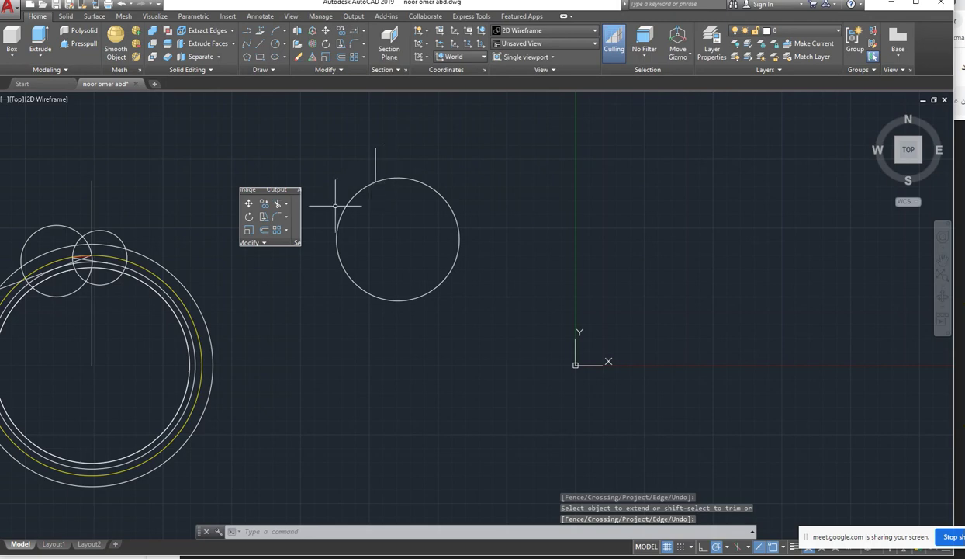
Examine the pasted Modify tools image and show the choices grouped with Fillet and with Rectangular Array
scroll(374, 210, "up", 8)
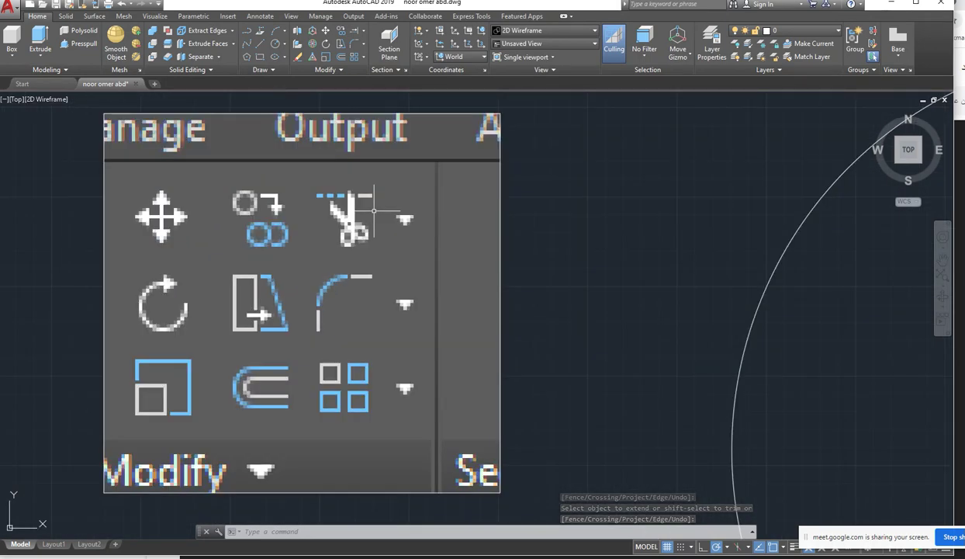
scroll(373, 210, "down", 2)
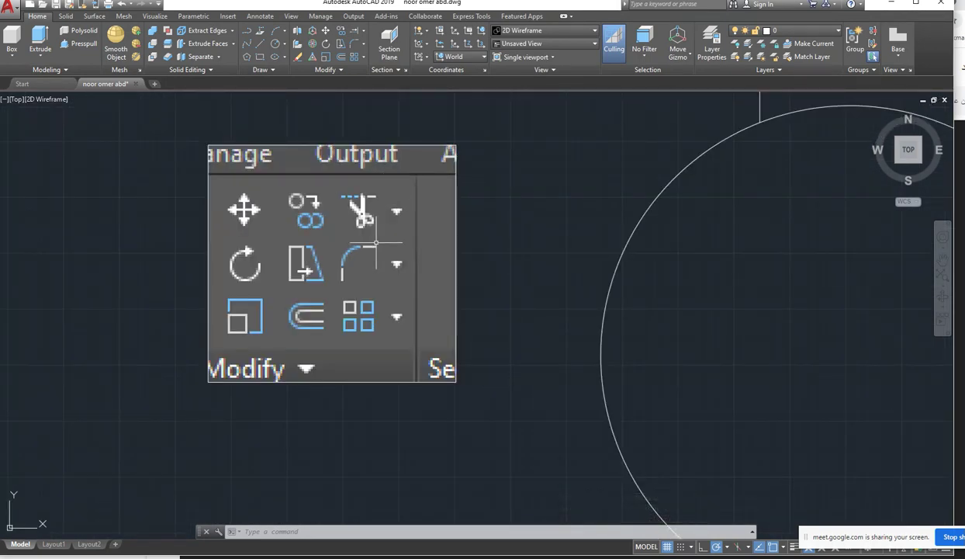
scroll(376, 243, "up", 2)
middle_click_drag(379, 229, 420, 249)
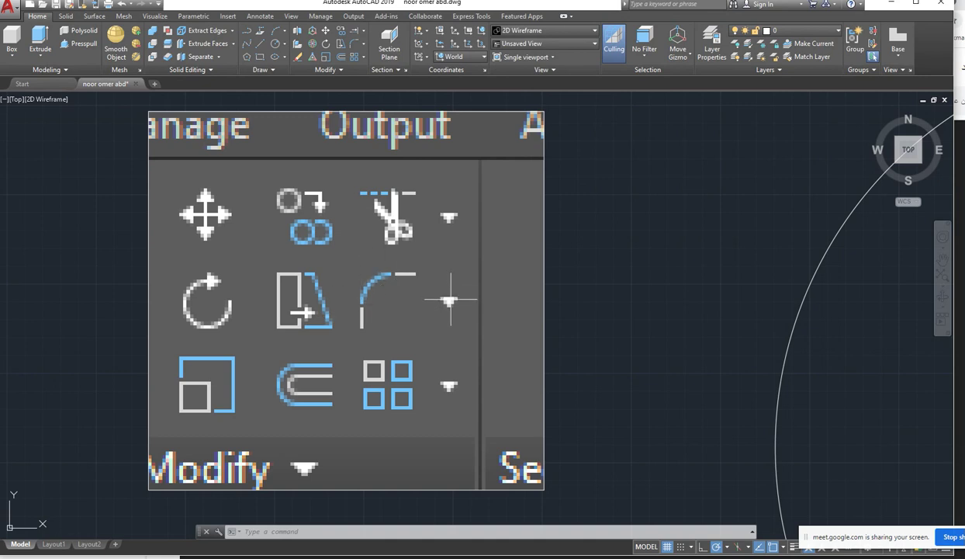
left_click(364, 45)
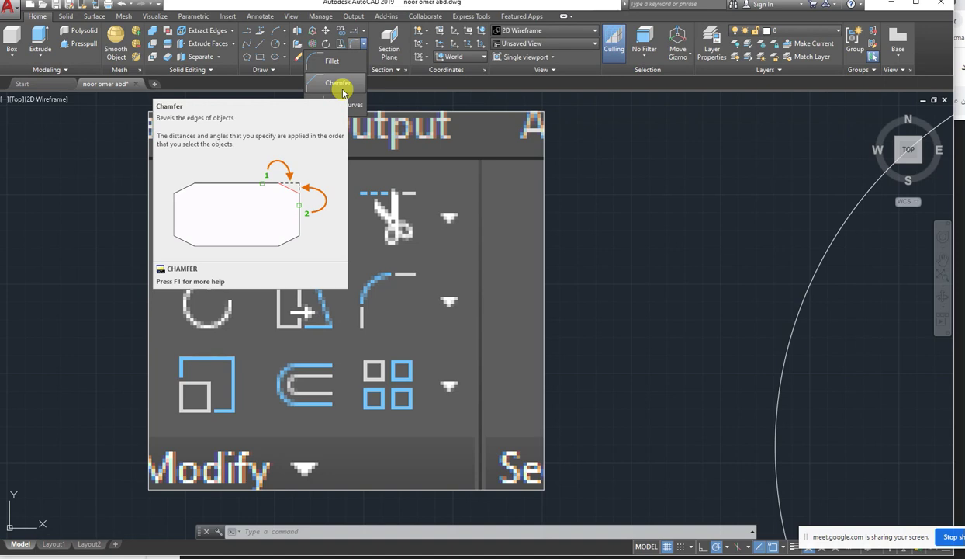
key("Escape")
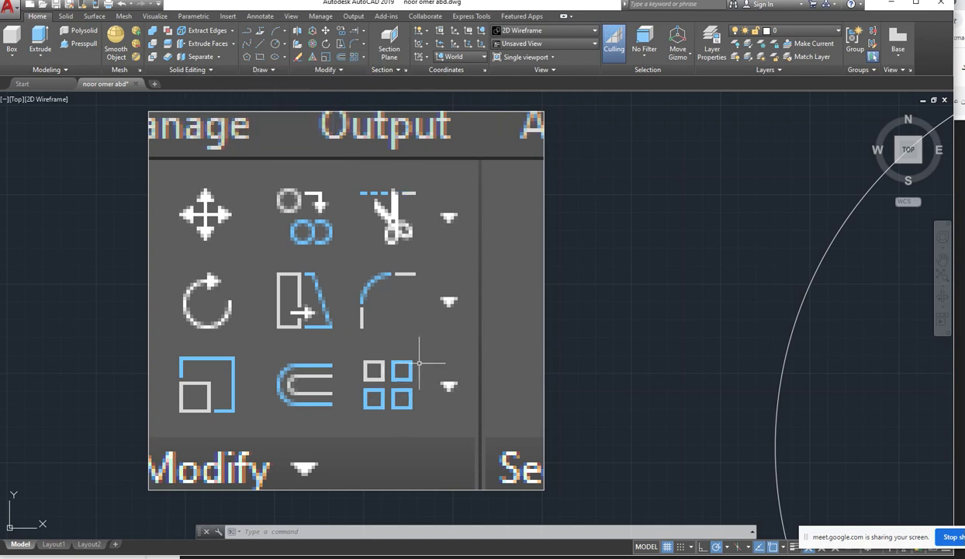
left_click(362, 58)
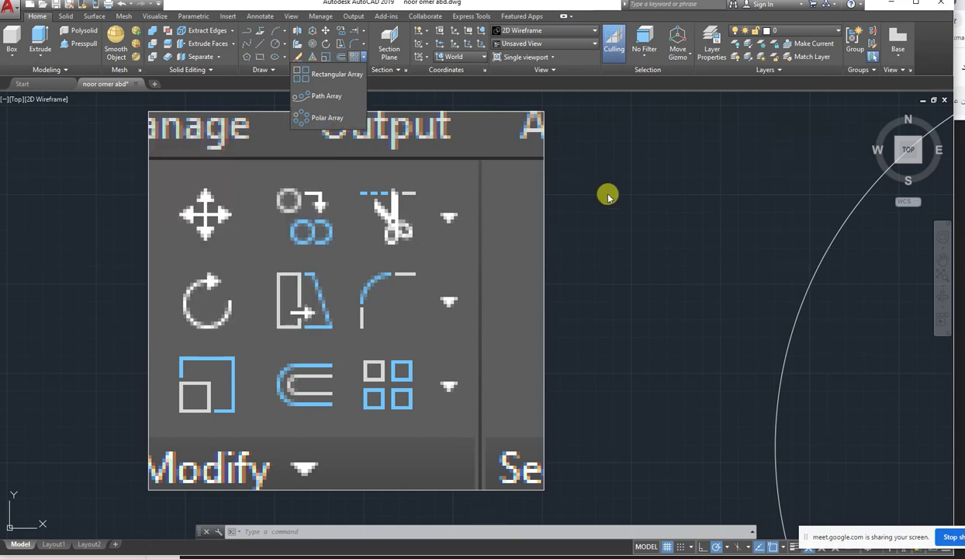
scroll(575, 203, "down", 6)
scroll(474, 237, "down", 5)
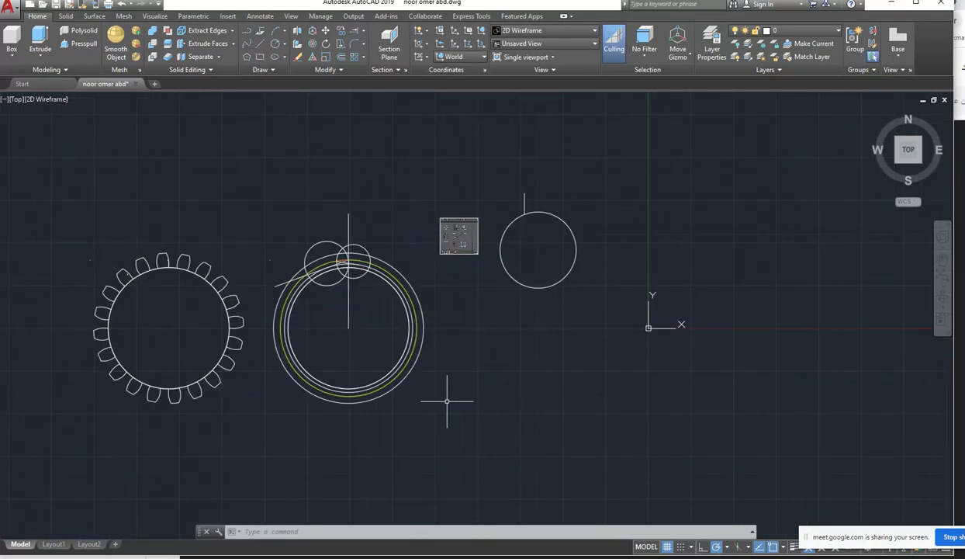
scroll(447, 401, "down", 3)
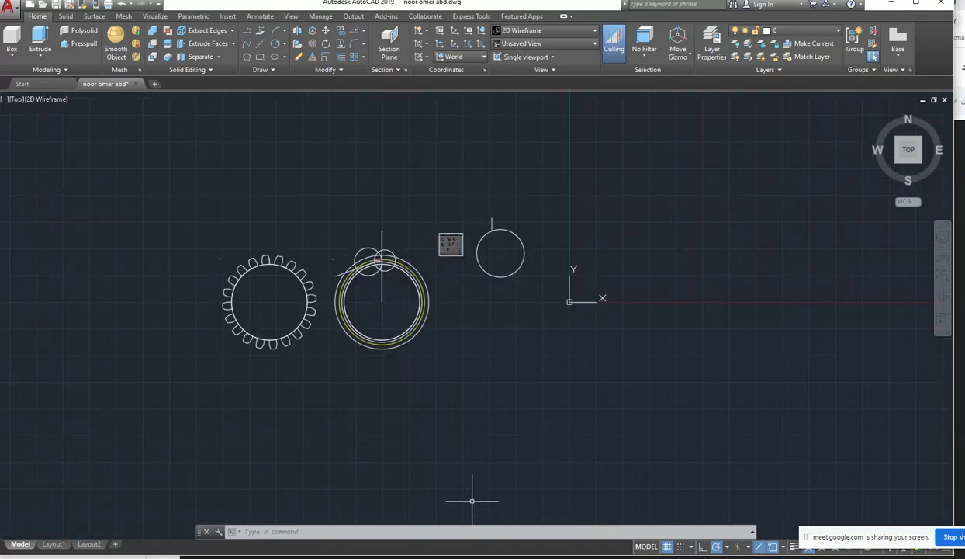
Switch to Chrome to check the participants in the Google Meet call, and return to AutoCAD
mouse_move(380, 553)
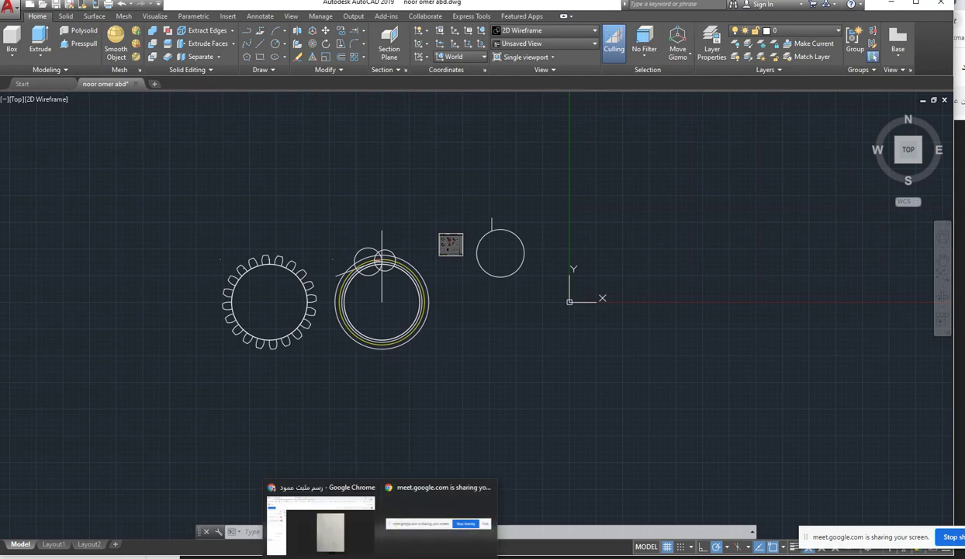
left_click(364, 535)
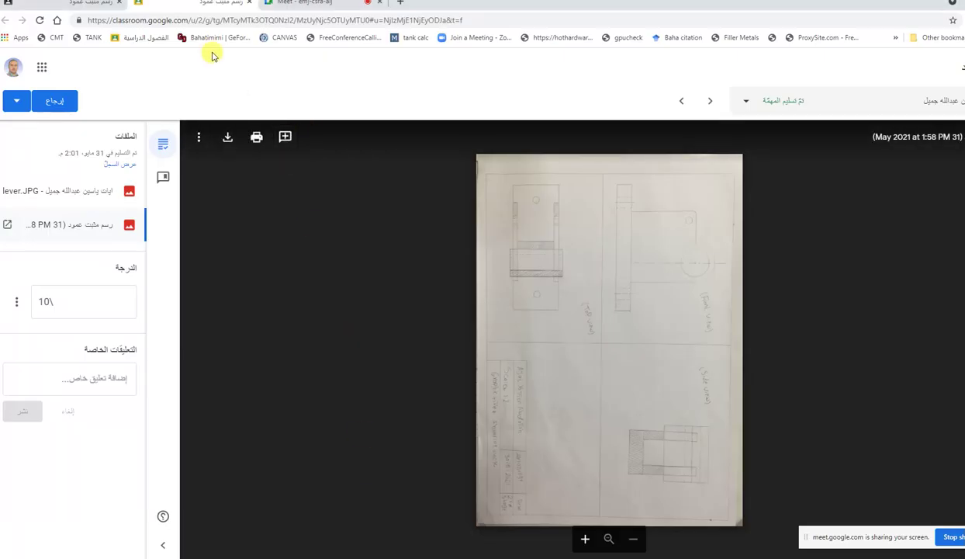
left_click(94, 5)
left_click(314, 4)
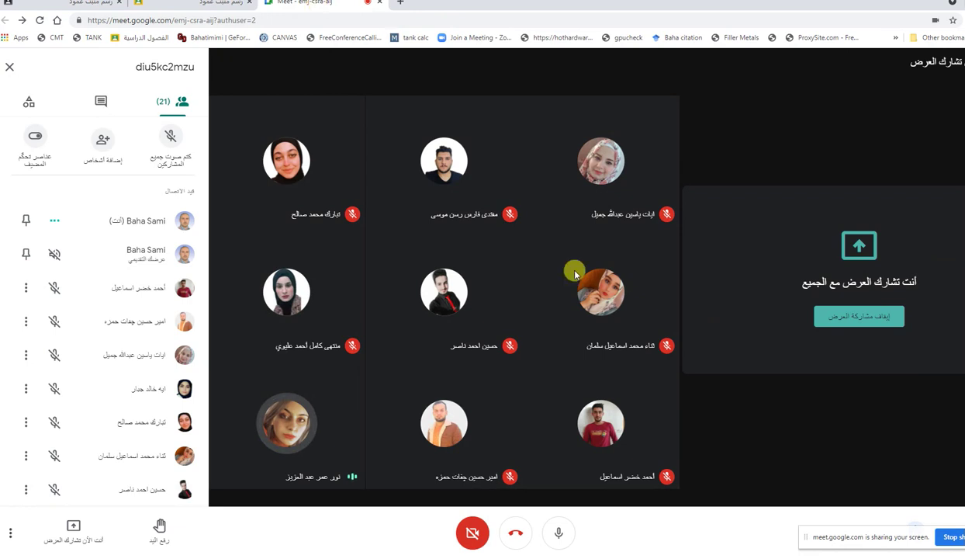
key("alt+Tab")
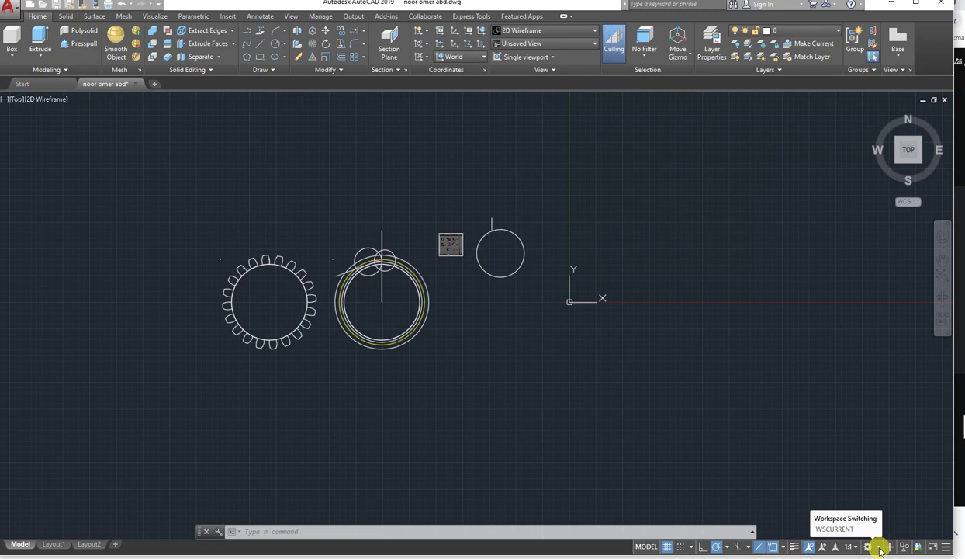
Switch the workspace to Drafting & Annotation and back to 3D Modeling
left_click(880, 547)
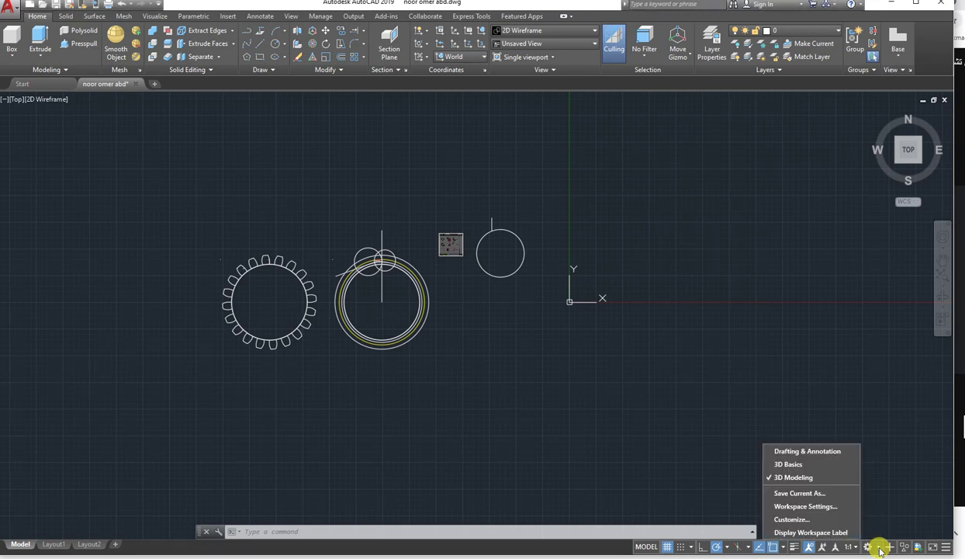
left_click(803, 451)
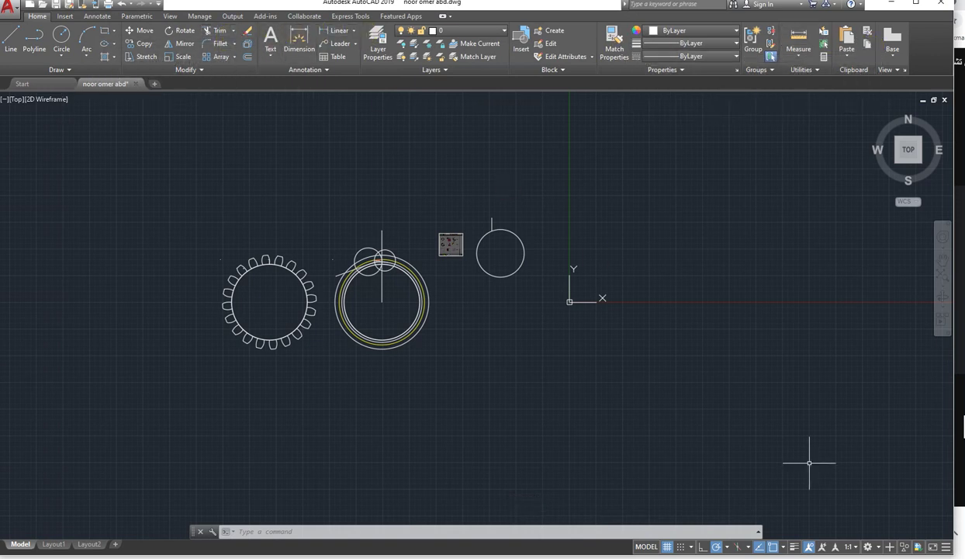
left_click(880, 547)
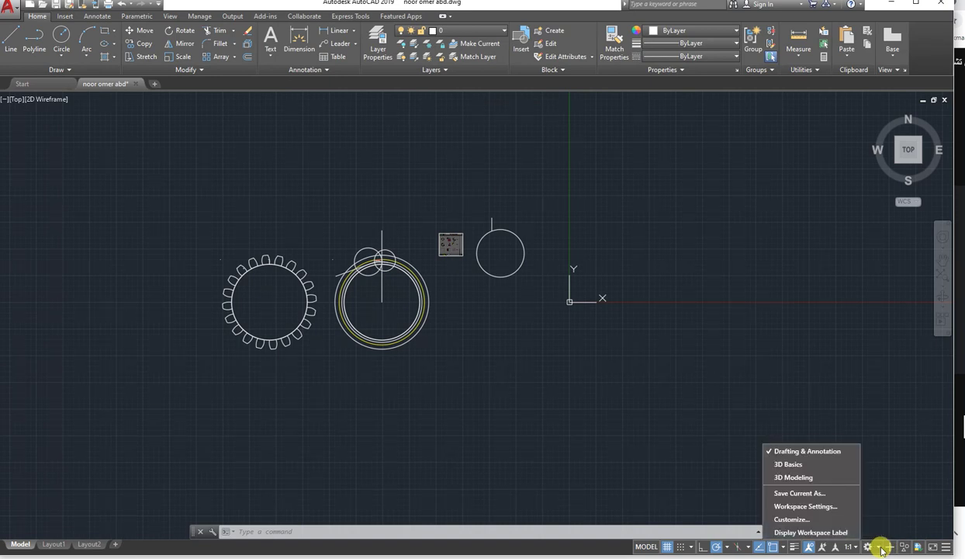
left_click(795, 478)
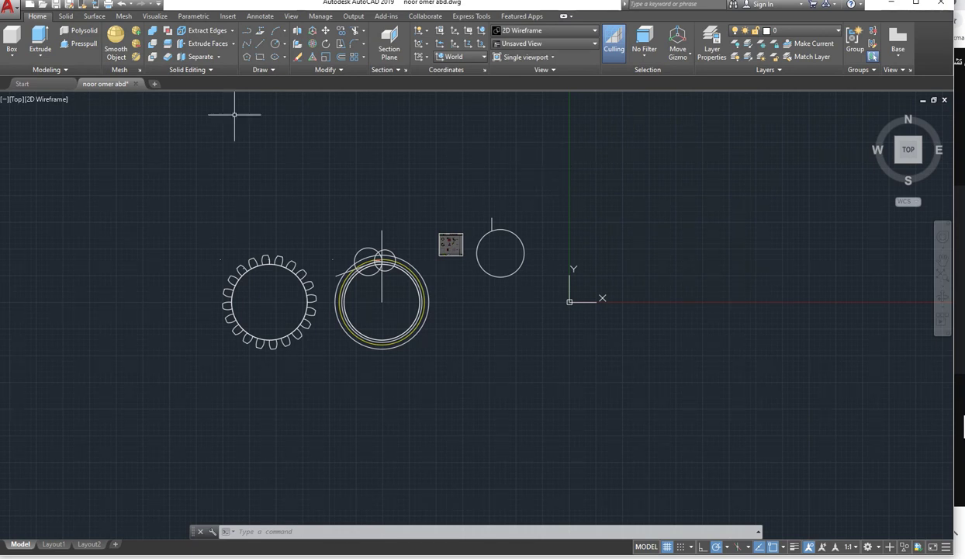
Look over the visualization and rendering tools, and check the Google Meet call in Chrome before returning to AutoCAD
left_click(156, 17)
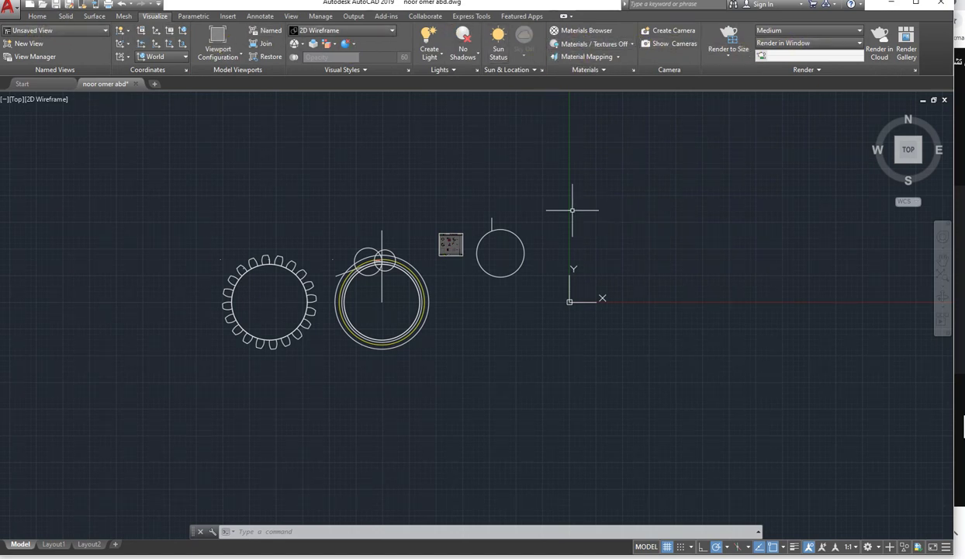
left_click(34, 17)
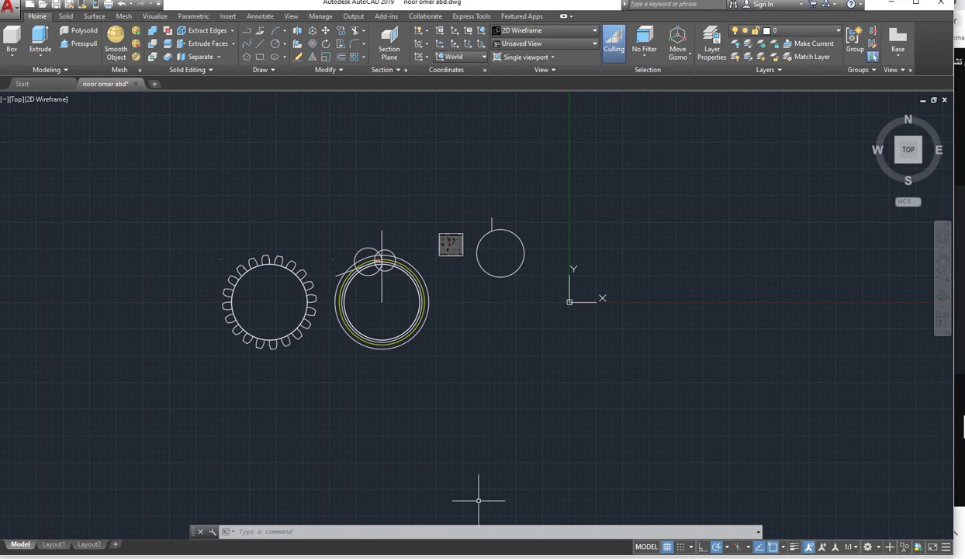
left_click(403, 547)
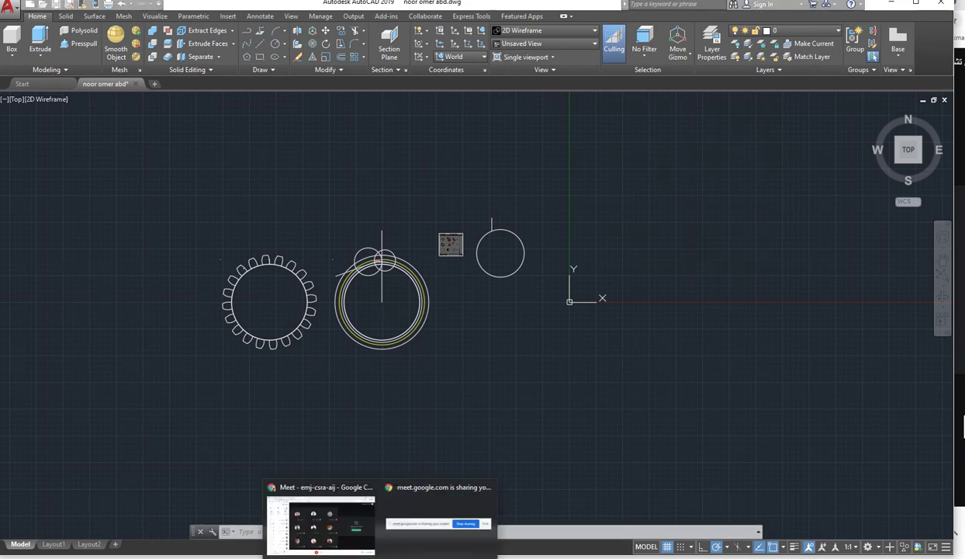
left_click(332, 543)
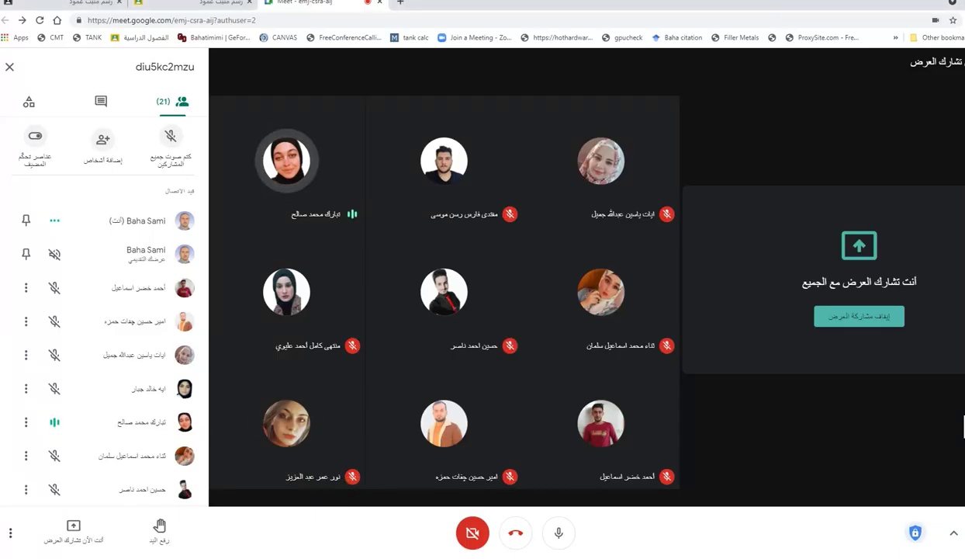
key("alt+Tab")
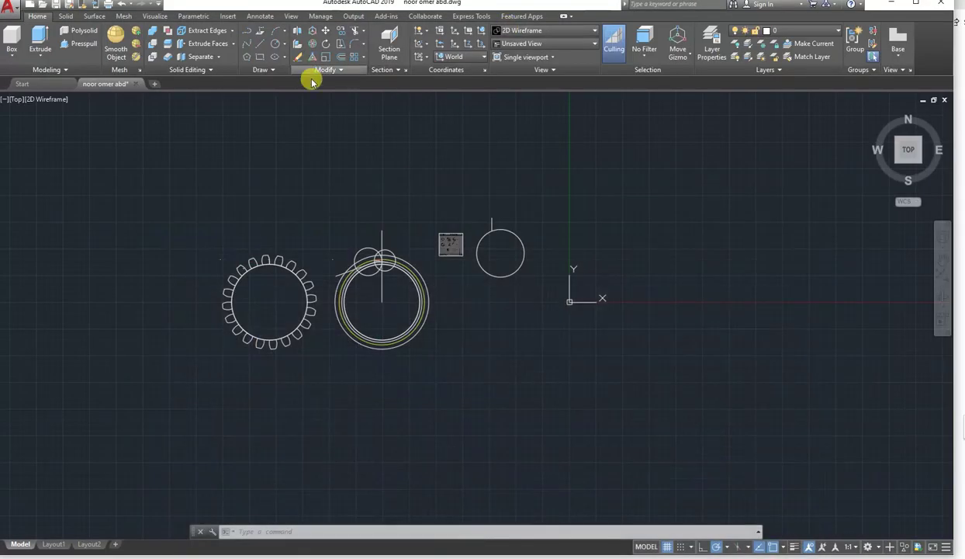
Select the array of teeth around the gear to inspect it as one object, and clear the selection
left_click(354, 159)
left_click(309, 136)
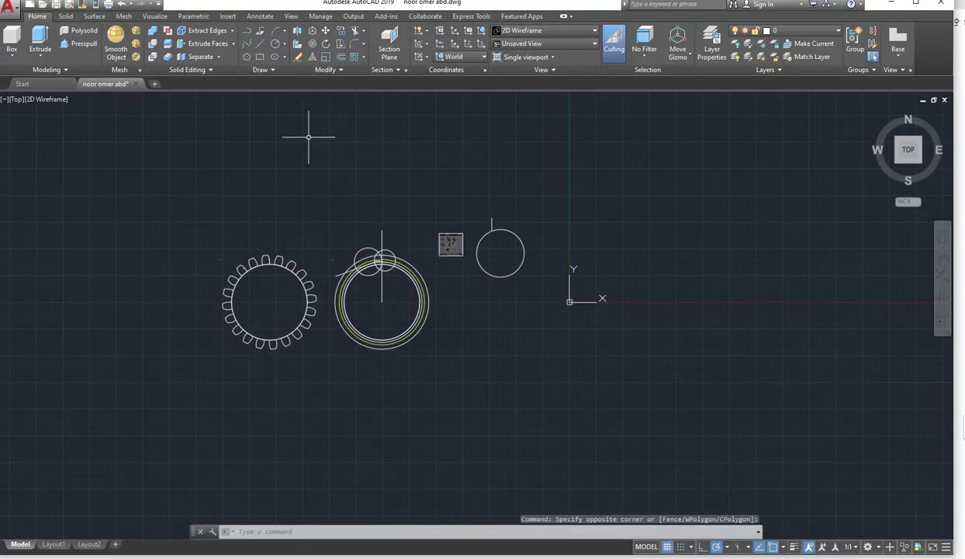
middle_click_drag(365, 149, 325, 250)
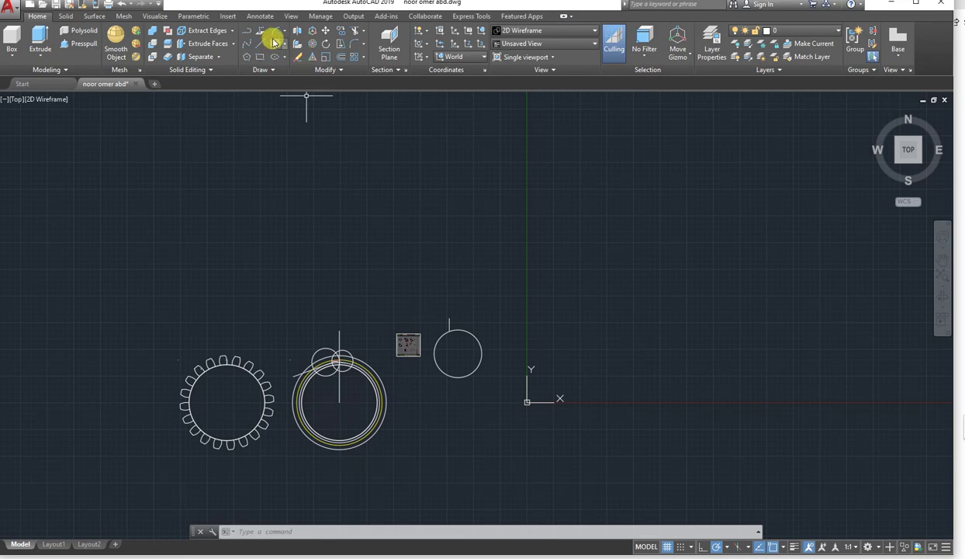
middle_click_drag(231, 317, 318, 200)
scroll(329, 200, "up", 6)
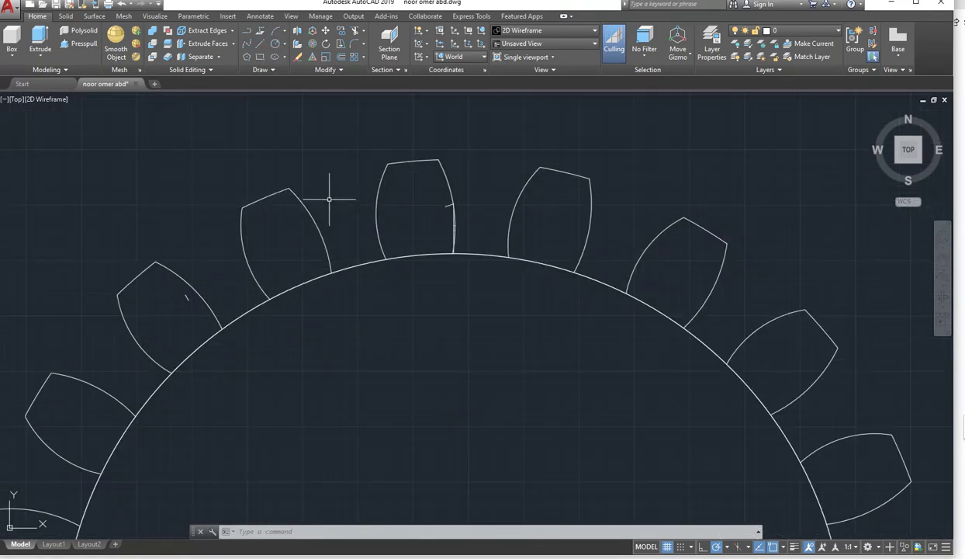
left_click(380, 195)
left_click(355, 193)
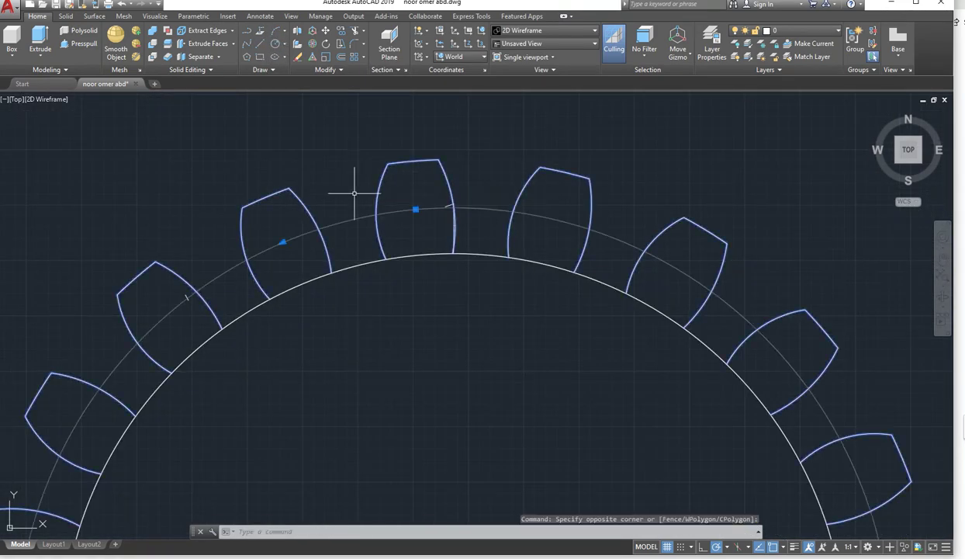
key("Escape")
scroll(355, 193, "down", 8)
key("Escape")
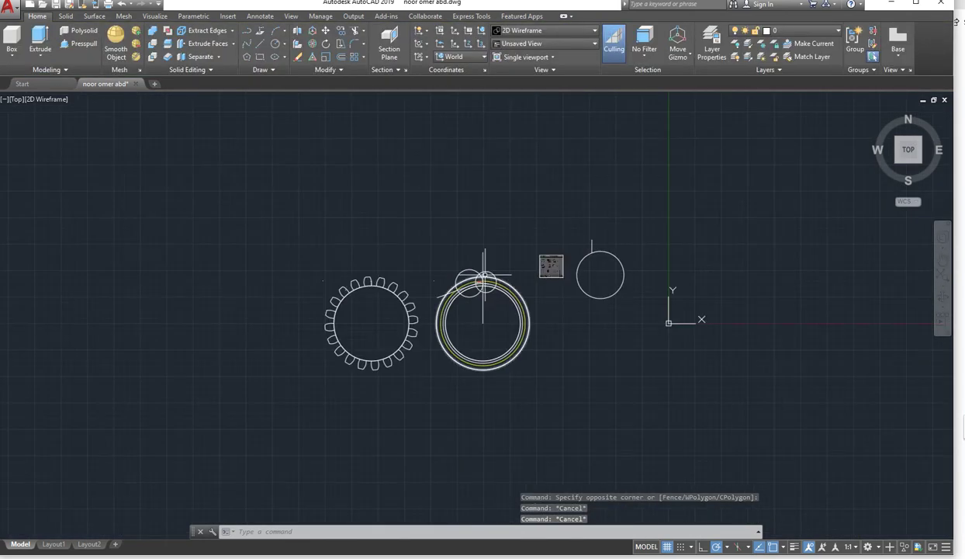
Draw a circle by centre and radius in the empty area above the gear, and erase it
middle_click_drag(485, 273, 500, 363)
left_click(275, 43)
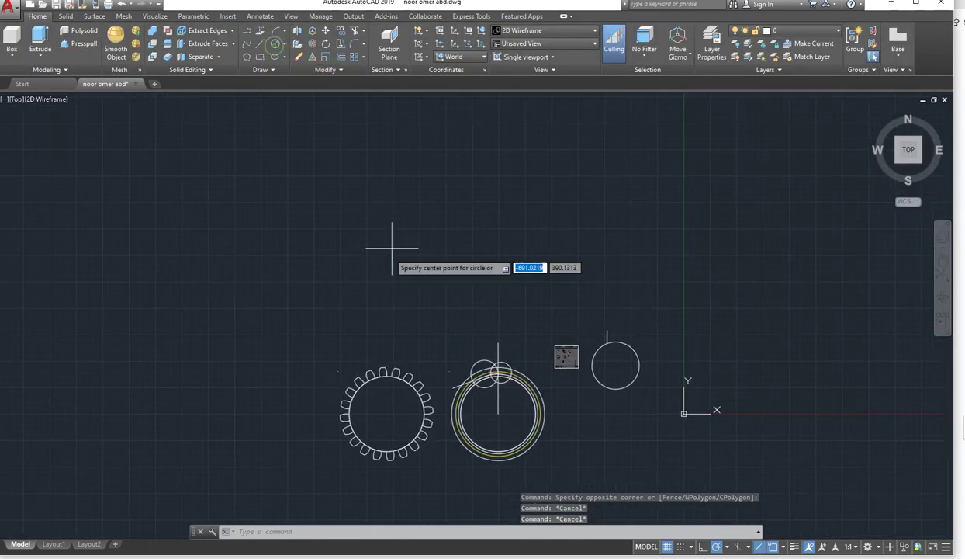
left_click(381, 239)
left_click(382, 211)
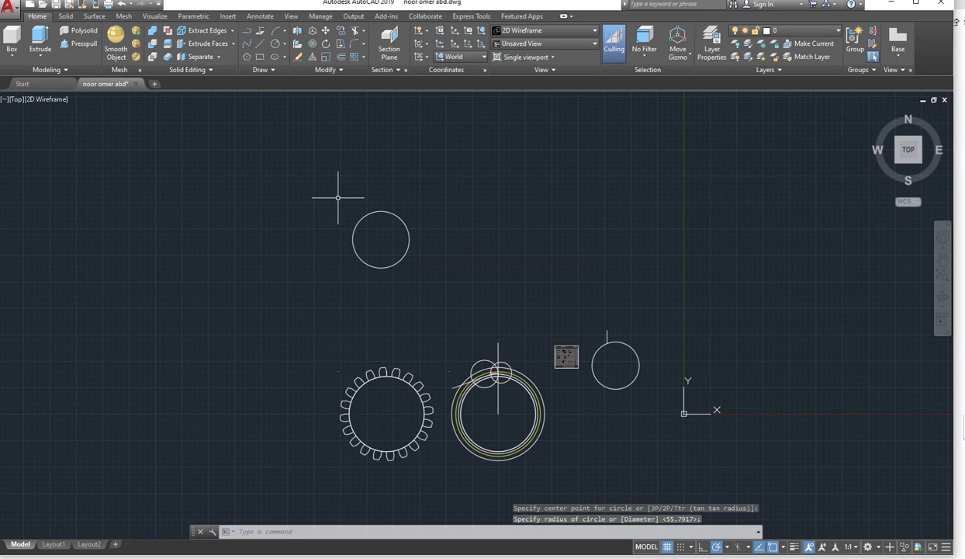
key("Escape")
left_click(466, 236)
left_click(377, 236)
key("Delete")
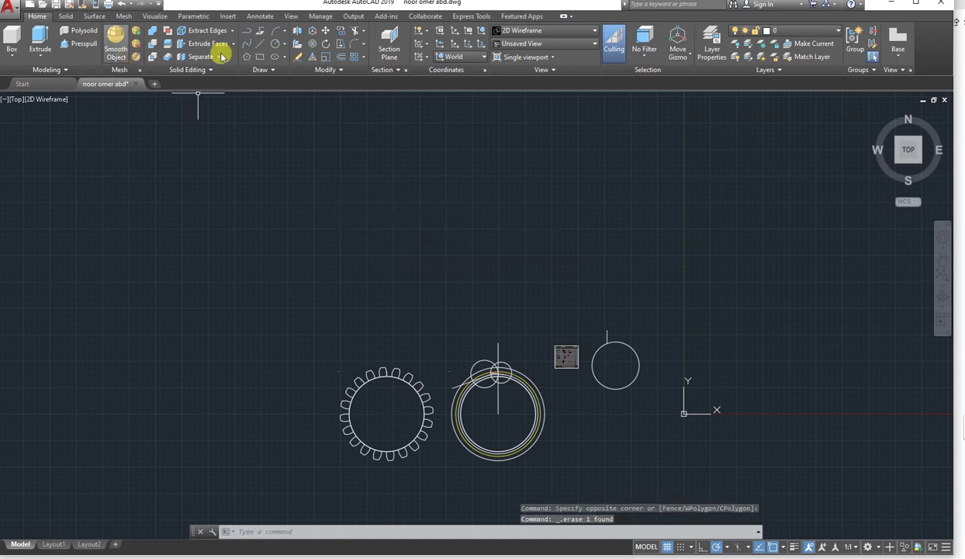
Draw a horizontal line about 210 units long in the empty area above the gear
left_click(248, 32)
left_click(296, 228)
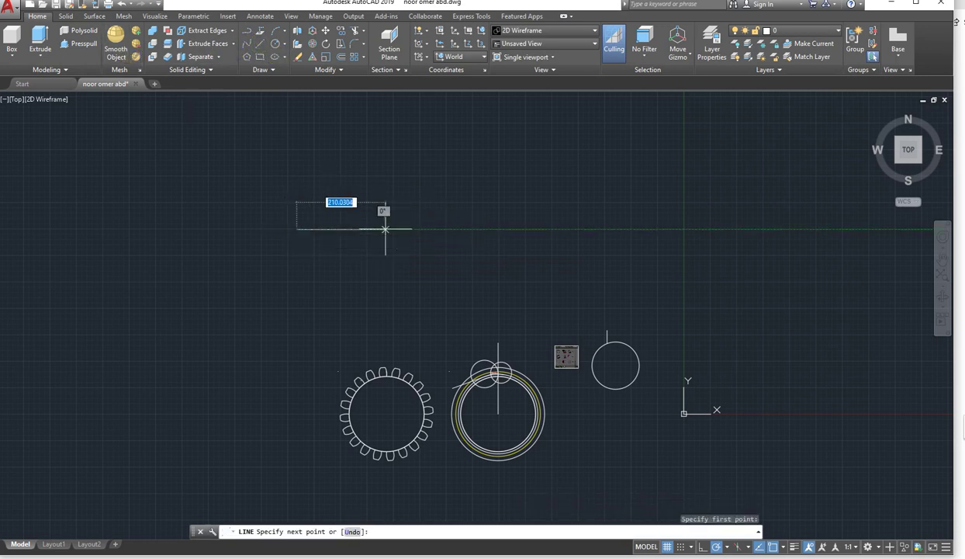
left_click(389, 228)
middle_click_drag(361, 171, 361, 235)
key("Return")
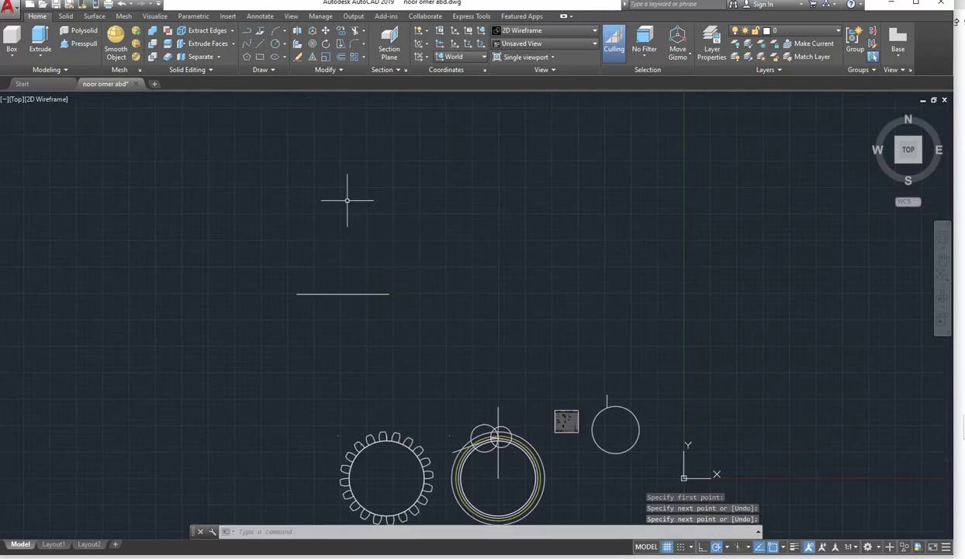
Draw a three-point arc from the line's right endpoint, bulging outward and curving up toward the upper left
key("Return")
left_click(276, 31)
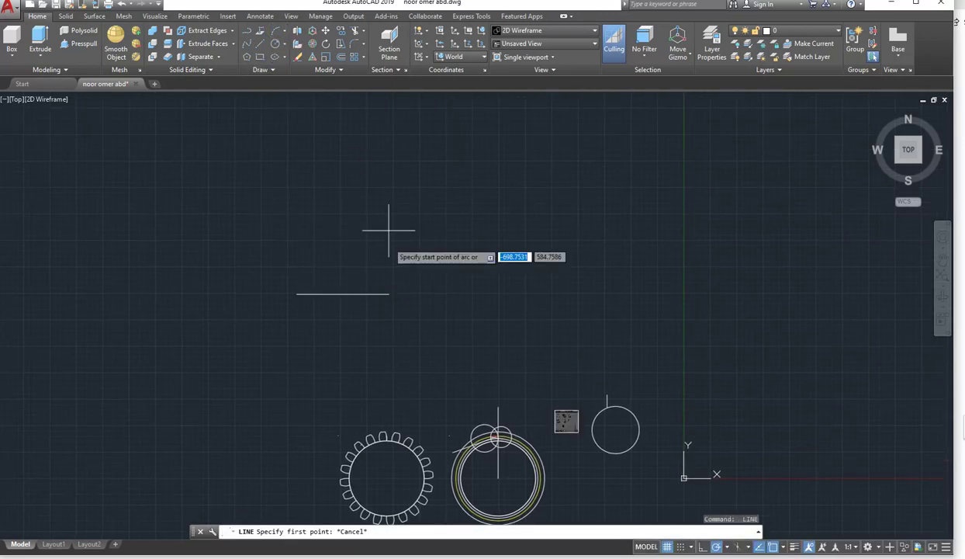
left_click(389, 294)
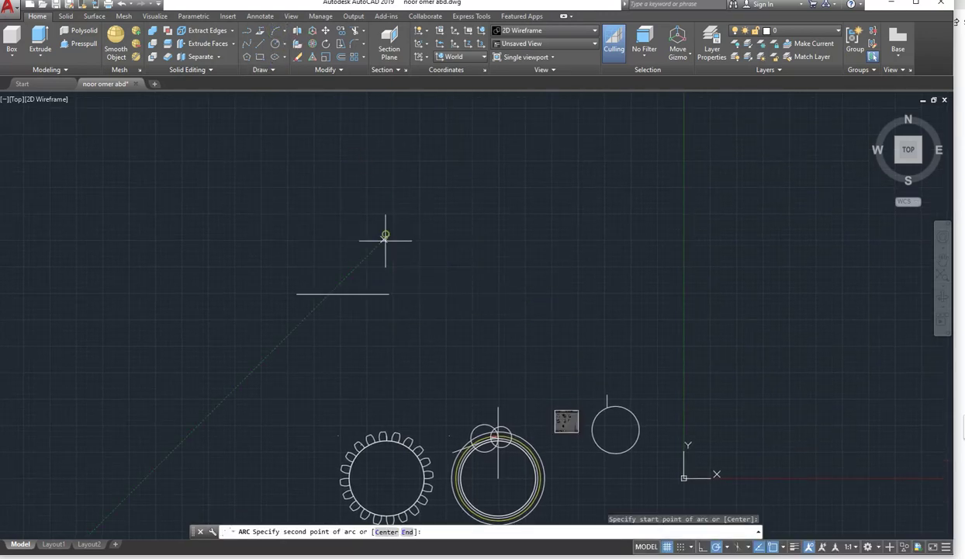
left_click(386, 234)
left_click(351, 178)
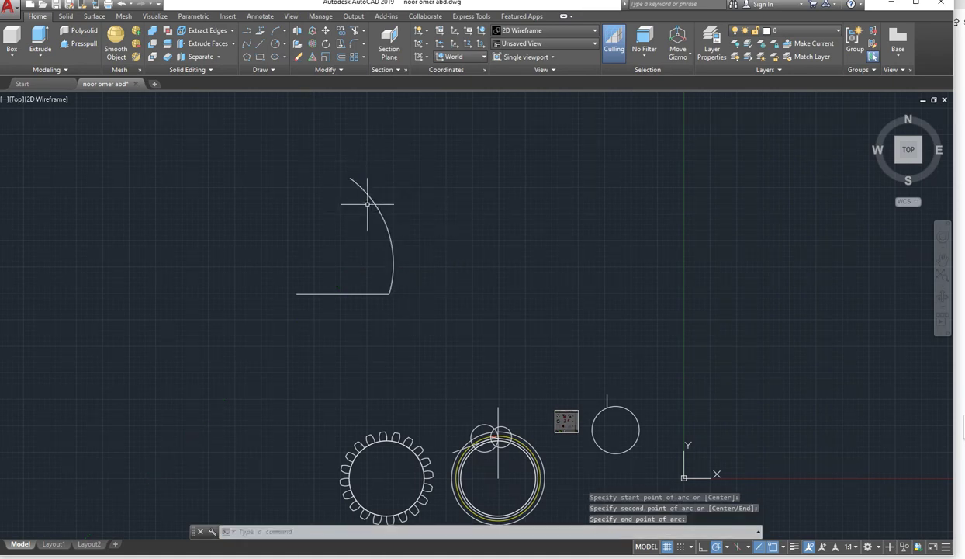
Mirror the arc about a vertical axis through the base line's midpoint, keeping the source arc
left_click(367, 204)
left_click(306, 99)
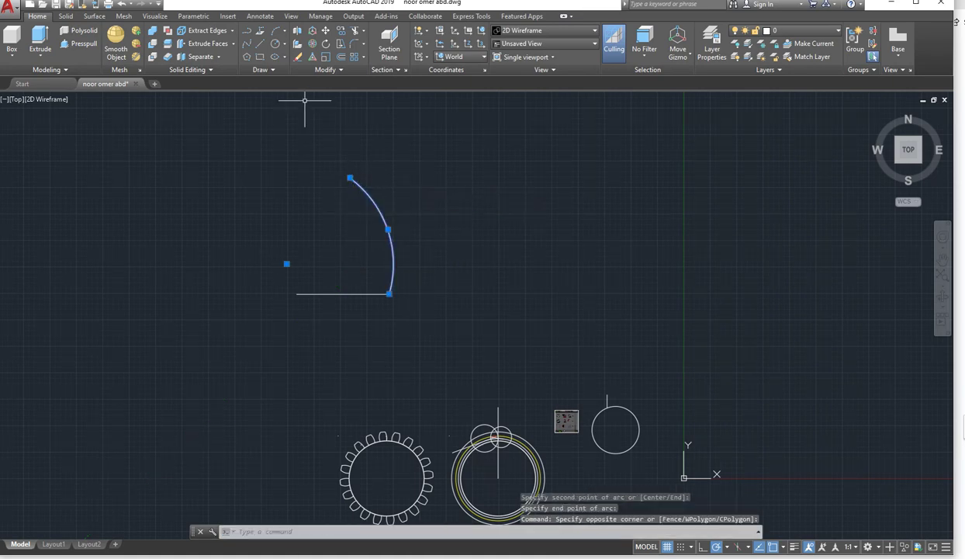
left_click(346, 69)
left_click(352, 82)
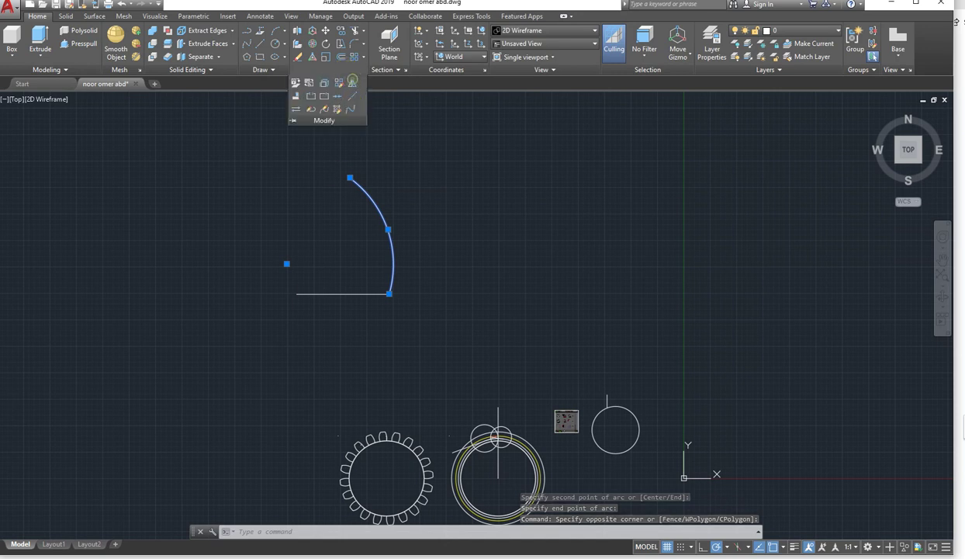
left_click(342, 294)
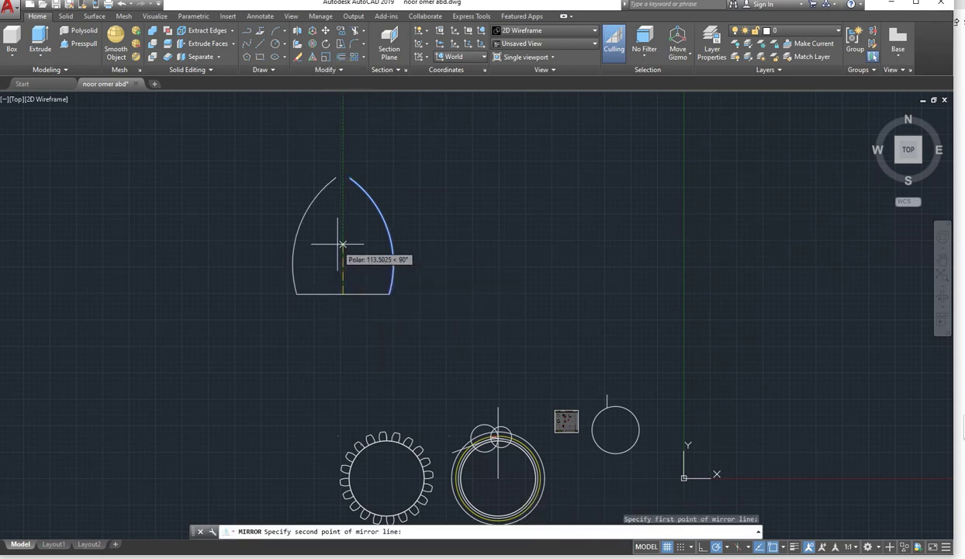
left_click(338, 242)
key("Return")
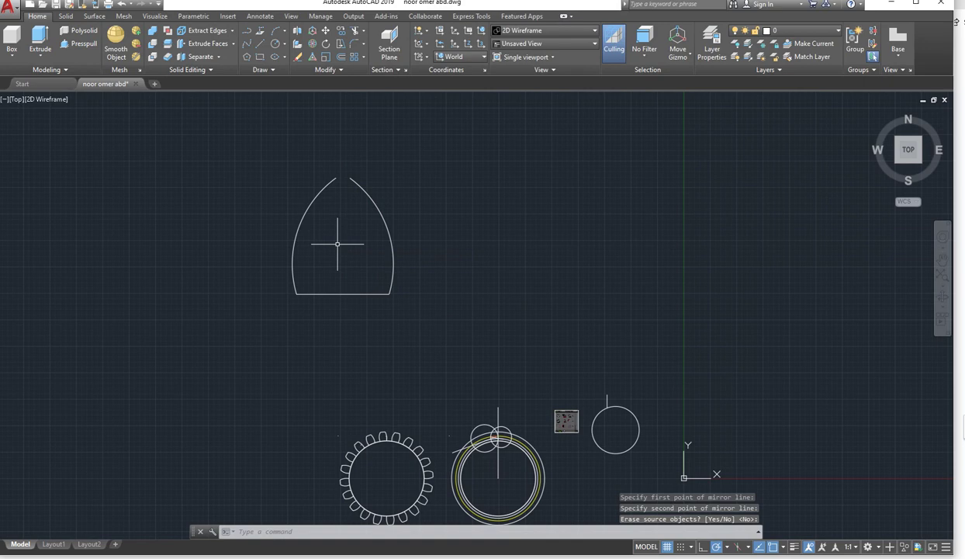
Close the top of the outline with a short line between the upper ends of the two arcs
left_click(261, 47)
left_click(333, 178)
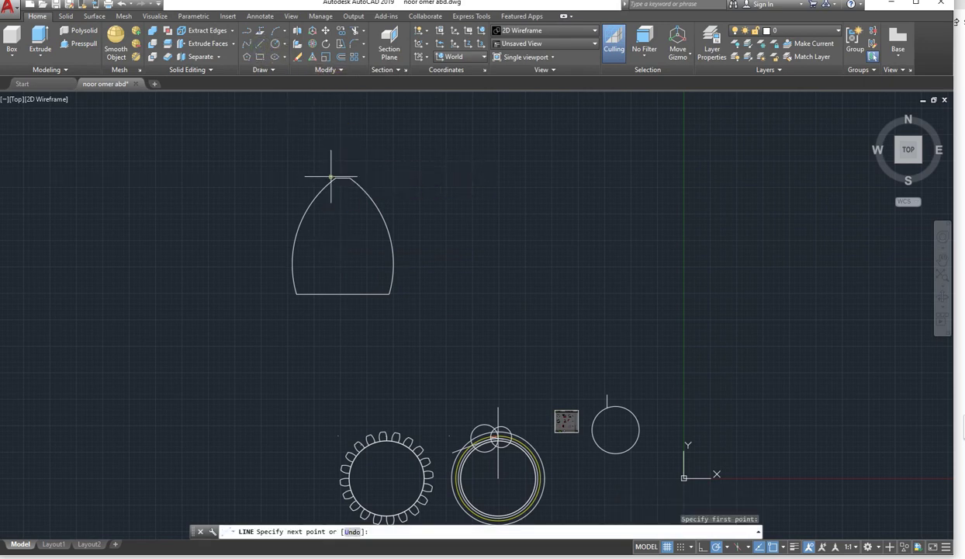
left_click(347, 178)
key("Return")
scroll(327, 183, "up", 6)
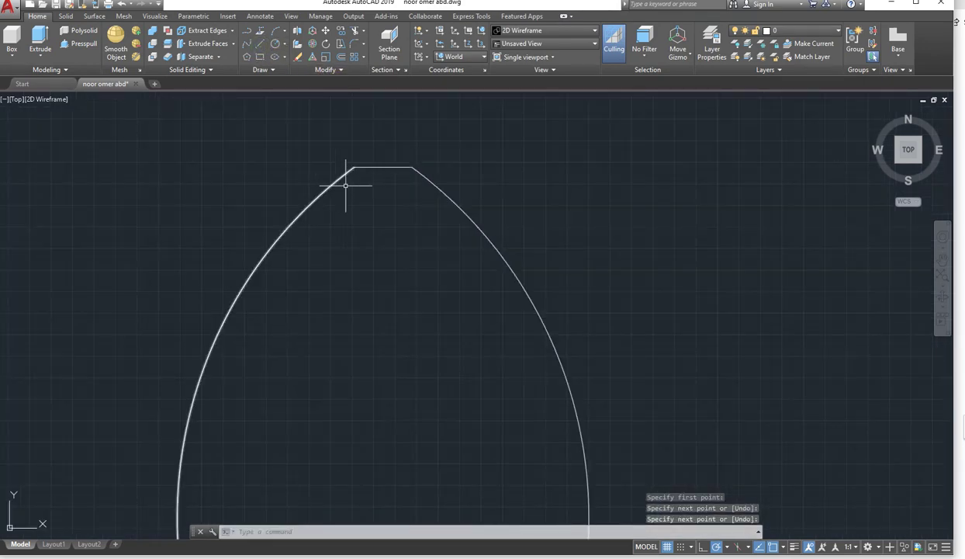
scroll(346, 185, "down", 4)
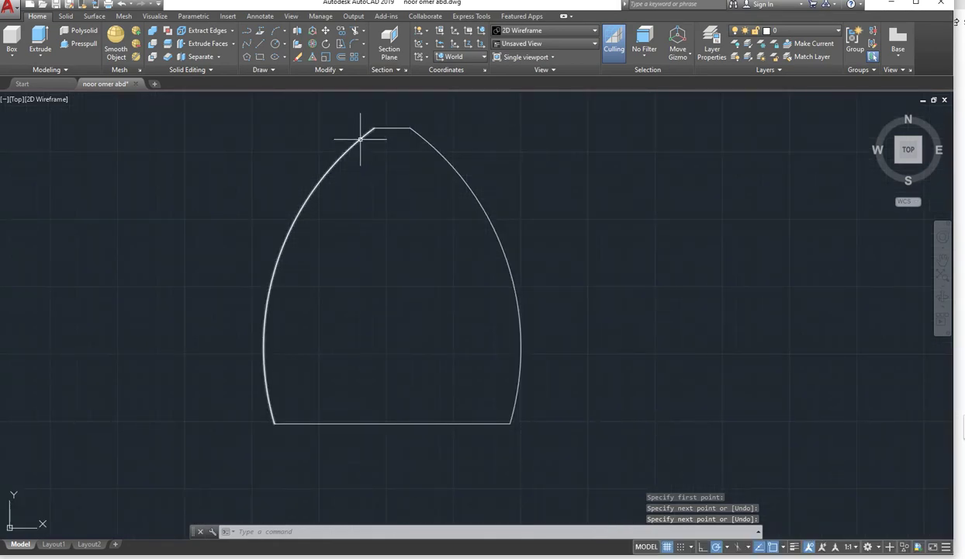
Select the left arc, top line, right arc and base line one at a time to check whether they are separate objects
left_click(360, 138)
key("Escape")
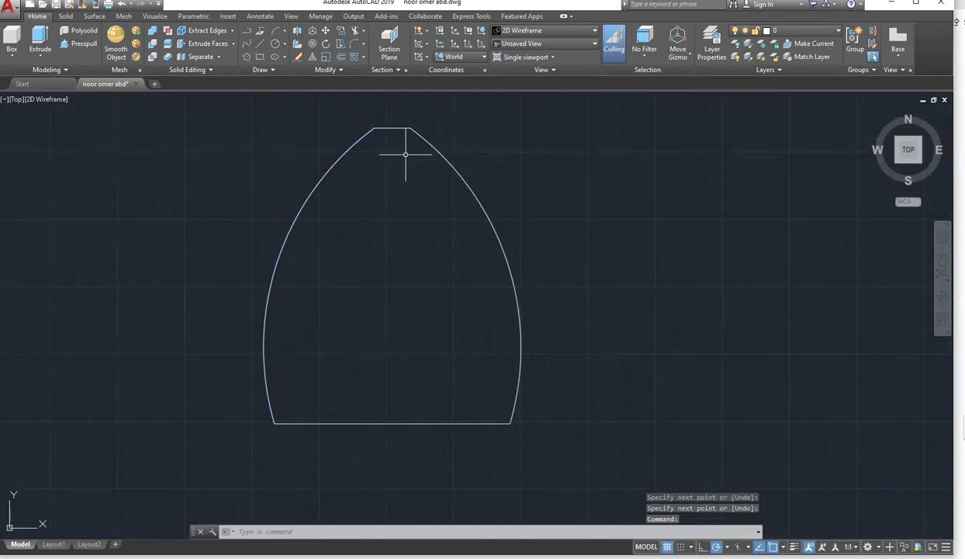
left_click(388, 127)
key("Escape")
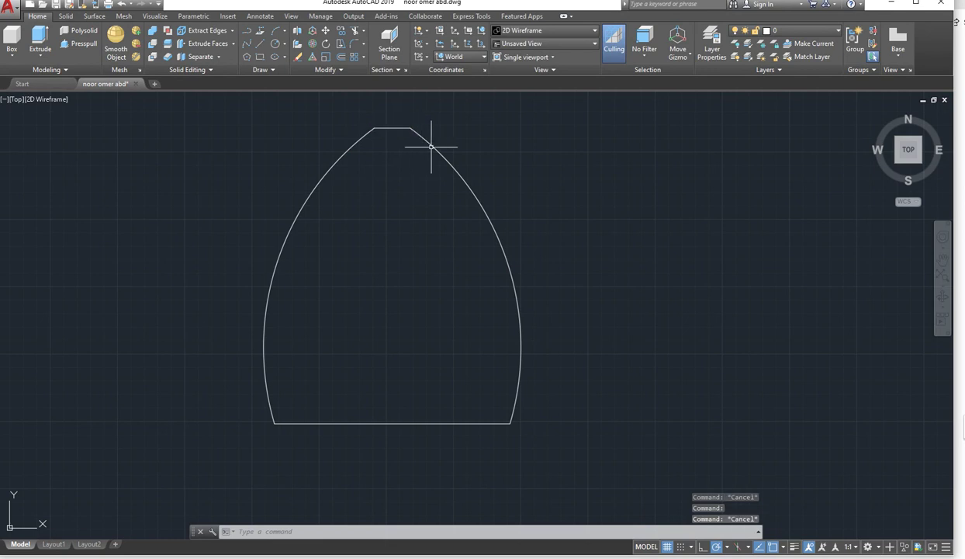
left_click(433, 148)
key("Escape")
left_click(398, 423)
key("Escape")
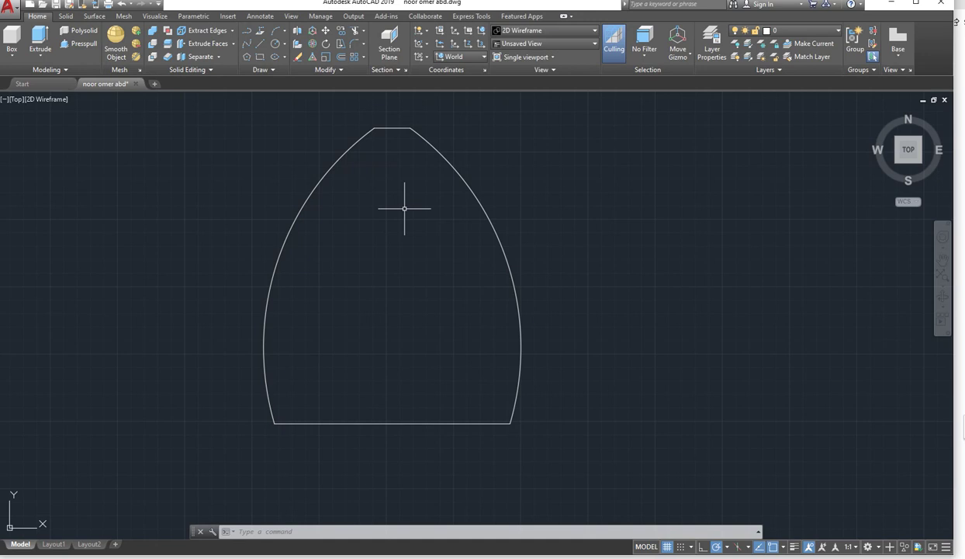
Join the top line, left arc, base line and right arc with the JOIN command, and select the outline to check it
type("JOIn")
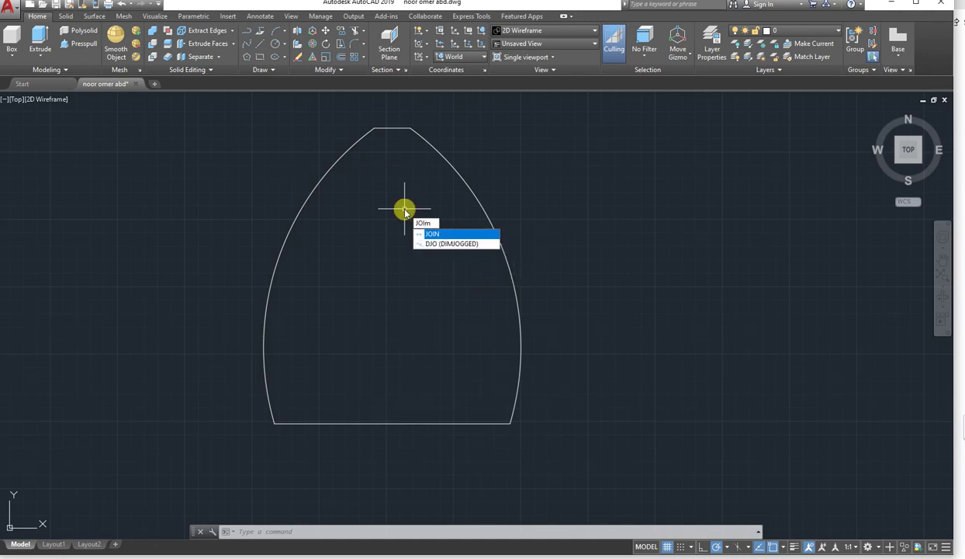
key("BackSpace")
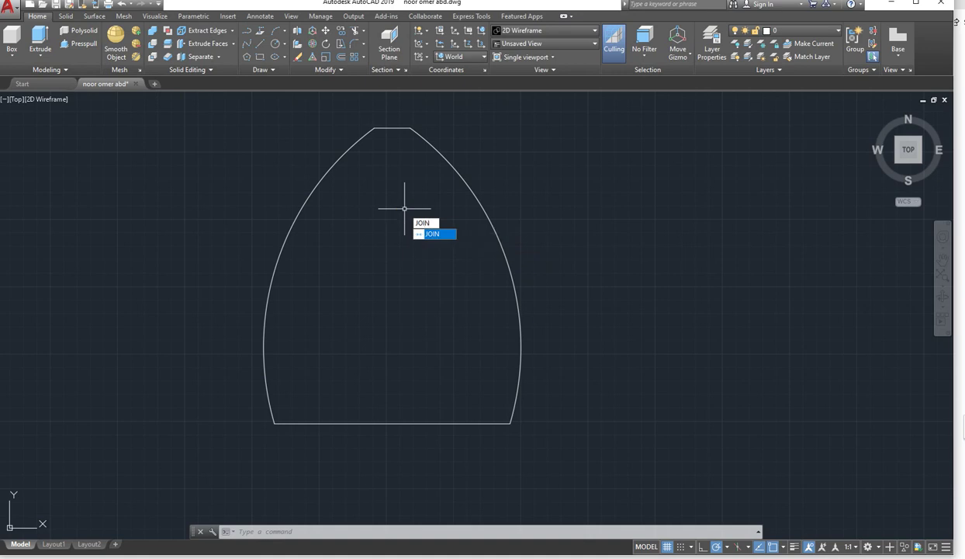
type("N")
key("Return")
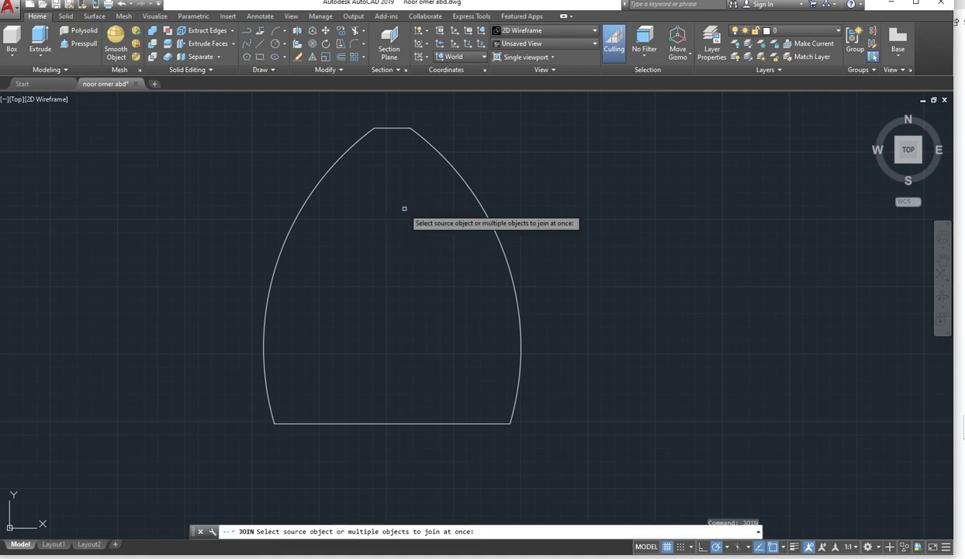
left_click(388, 128)
left_click(366, 136)
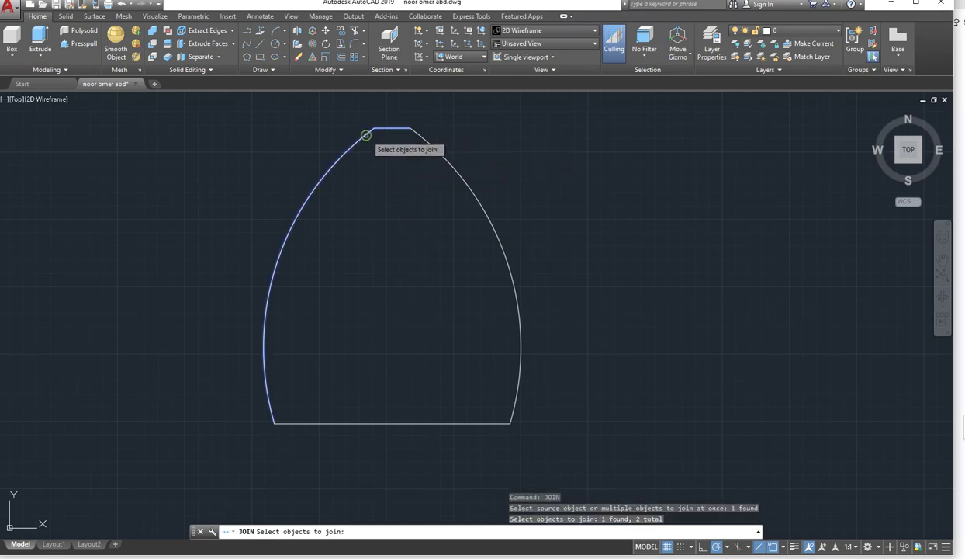
left_click(300, 422)
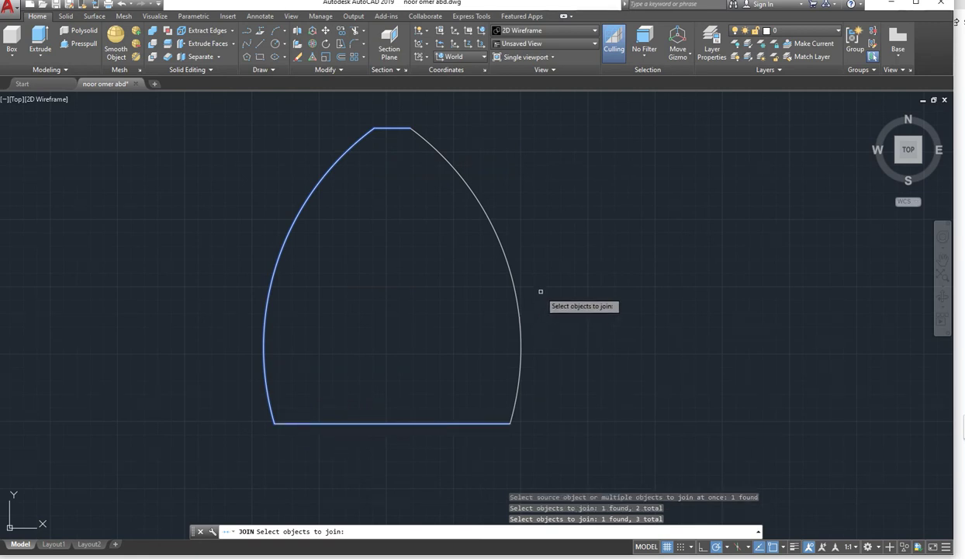
left_click(516, 305)
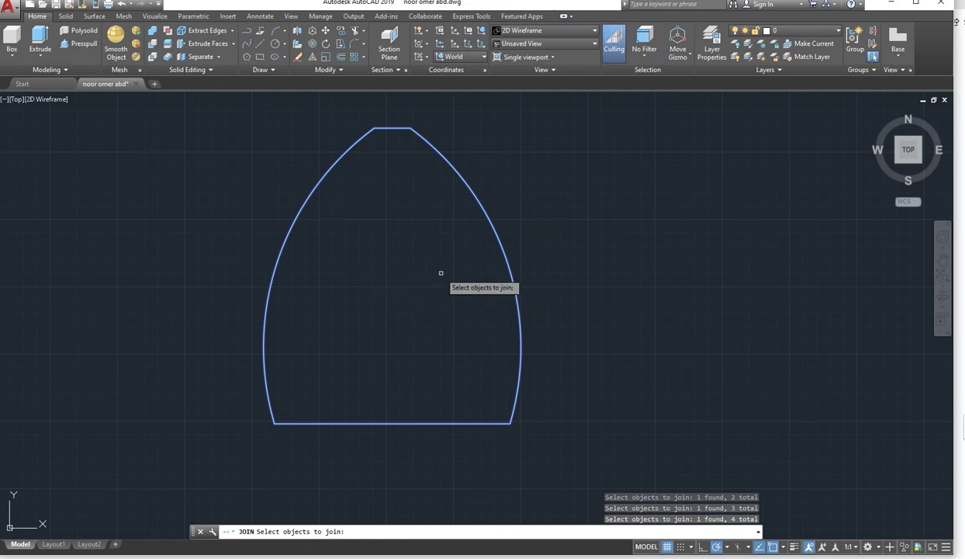
key("Return")
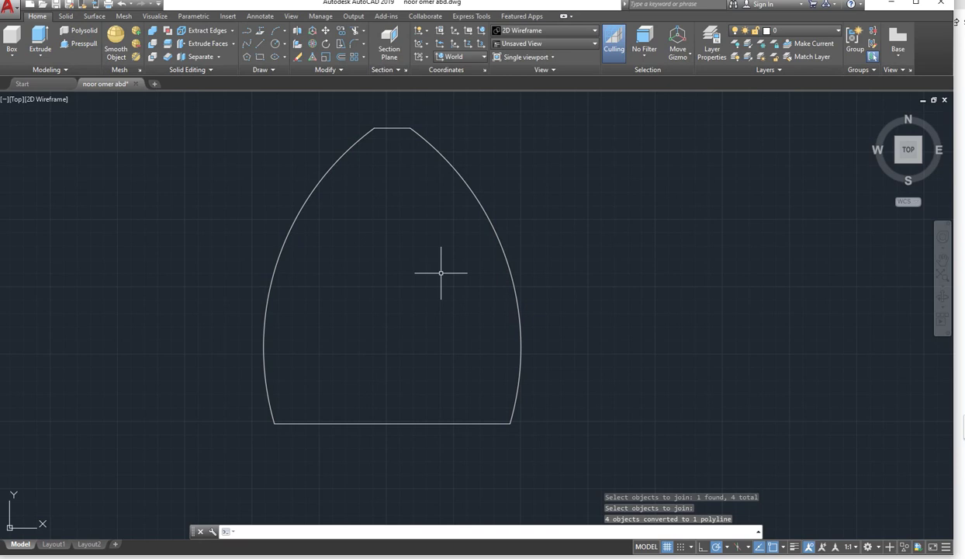
left_click(423, 141)
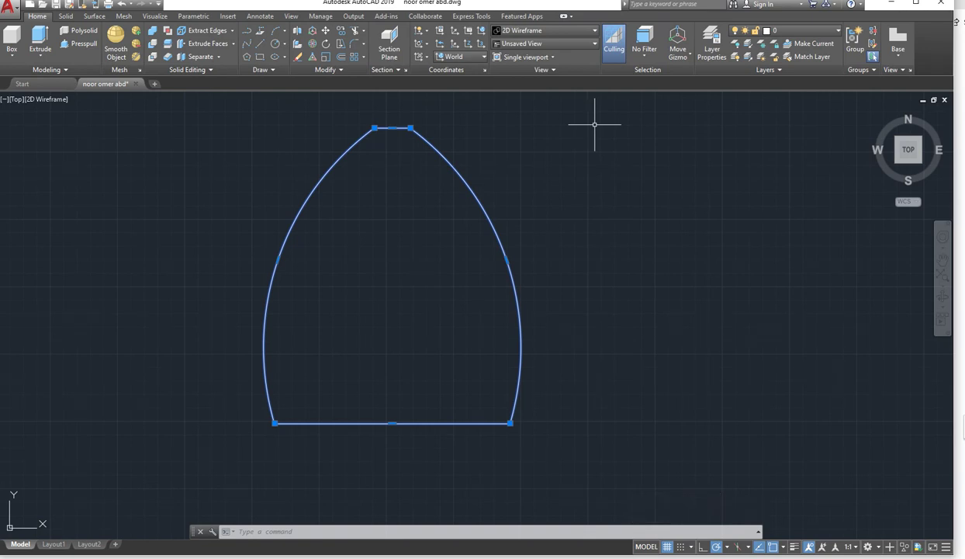
key("Escape")
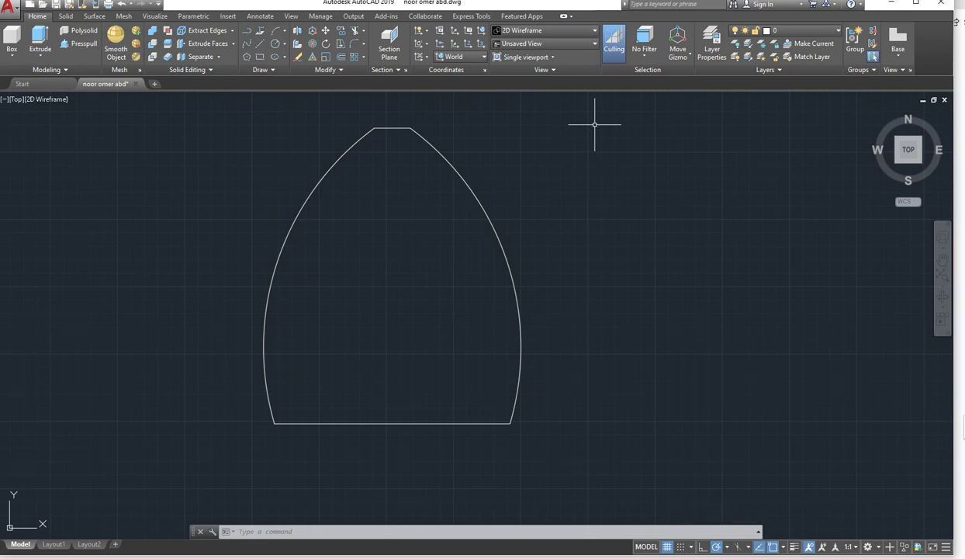
Undo the join and select the short top line to check that it is separate
key("ctrl+z")
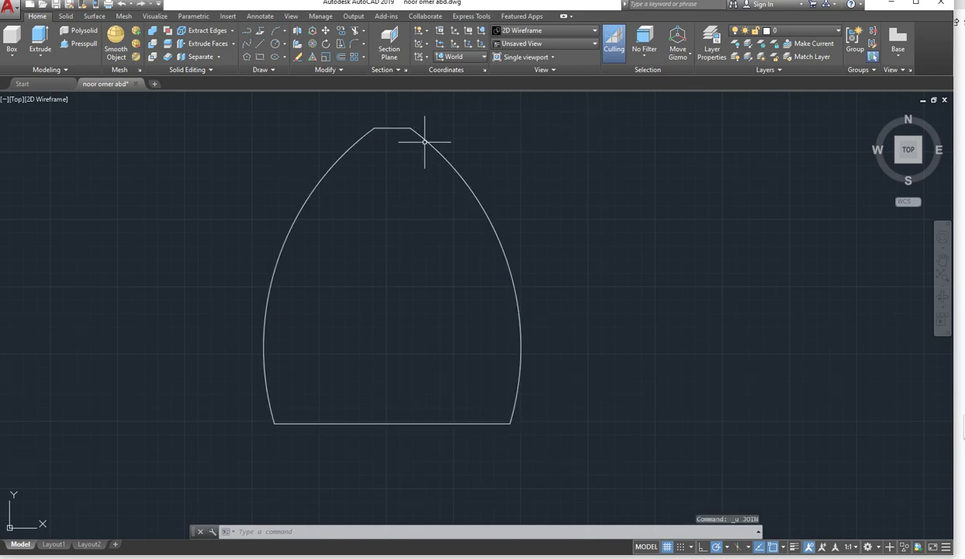
left_click(388, 128)
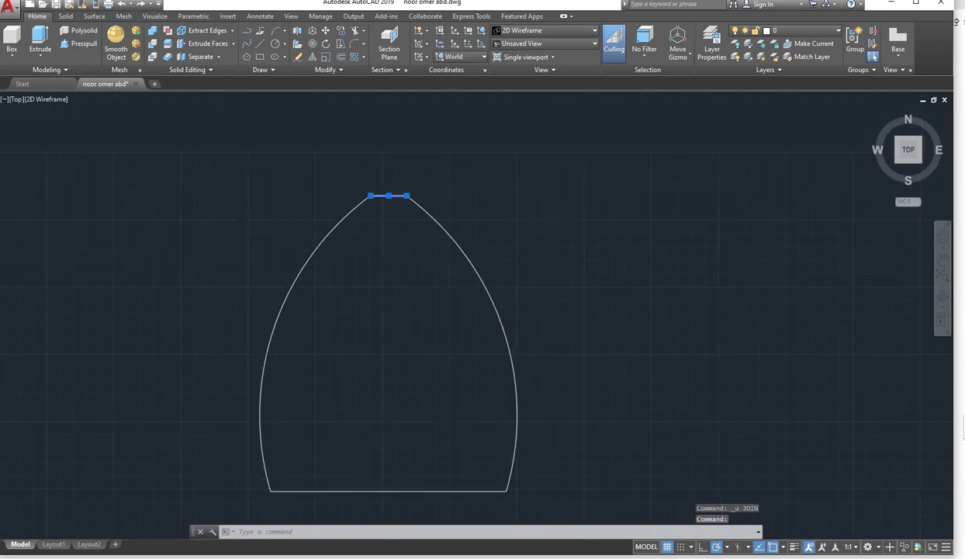
key("Escape")
Stretch the left arc's upper endpoint away from the top line to open a small gap
scroll(364, 202, "up", 3)
left_click(397, 197)
left_click(375, 205)
scroll(386, 190, "up", 4)
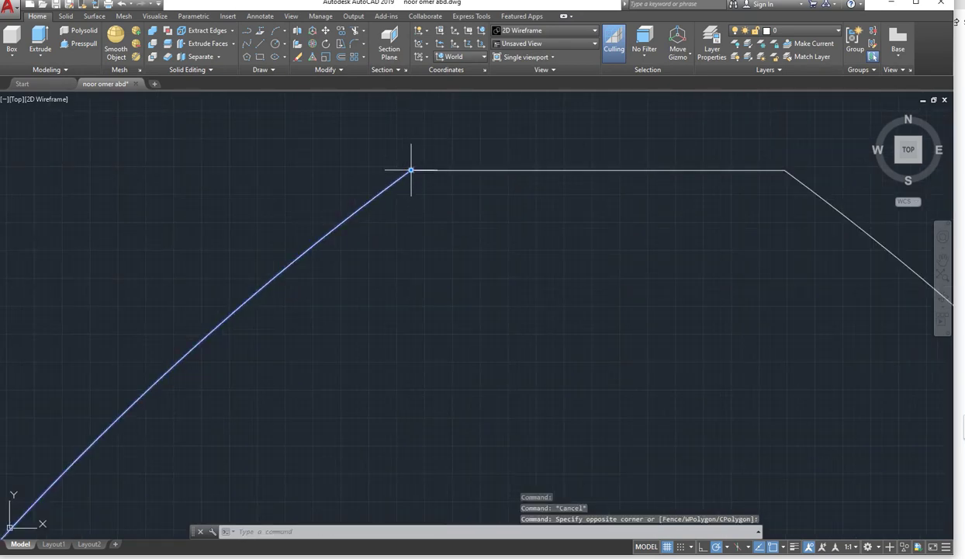
left_click(413, 170)
key("Escape")
scroll(377, 133, "down", 6)
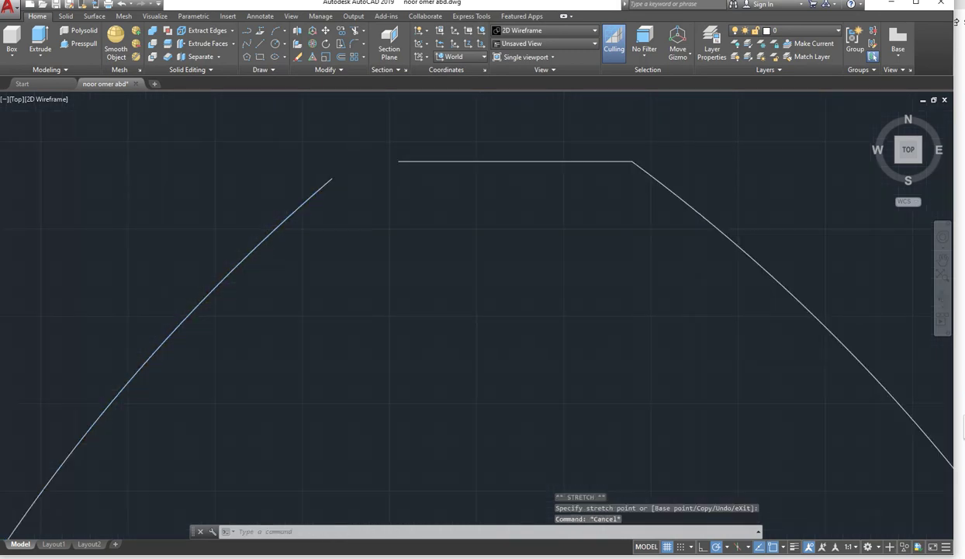
scroll(373, 179, "up", 2)
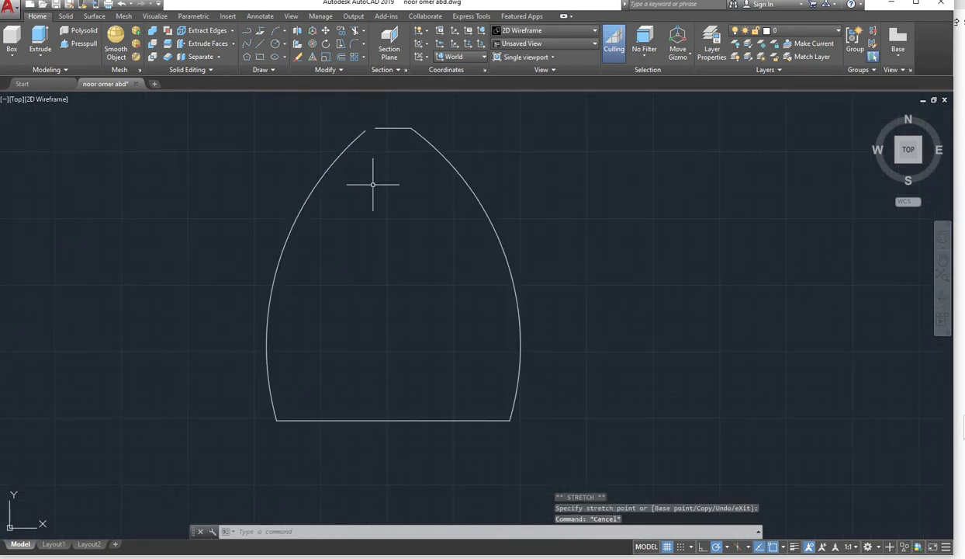
Stretch the right arc's lower endpoint off the base line's right end to open a small gap
left_click(515, 404)
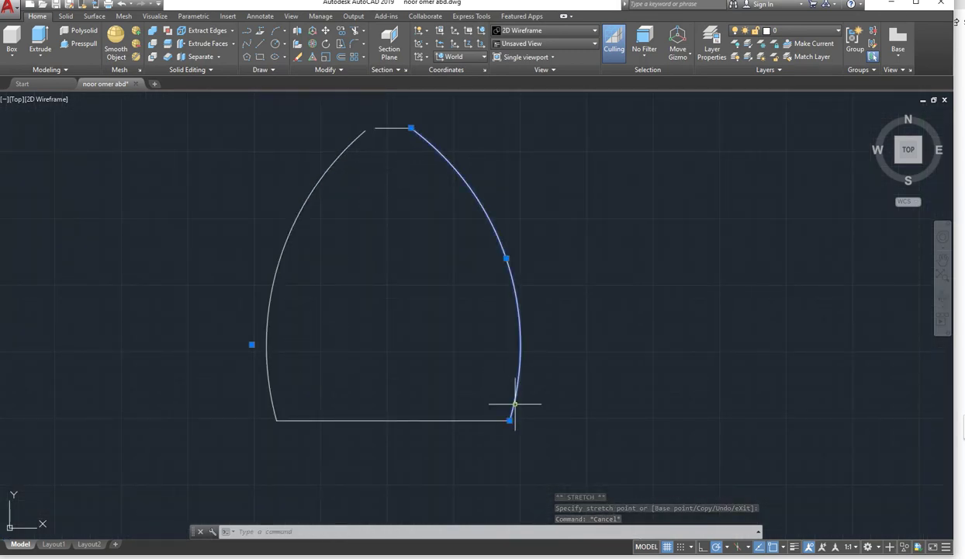
scroll(515, 404, "up", 5)
left_click(494, 427)
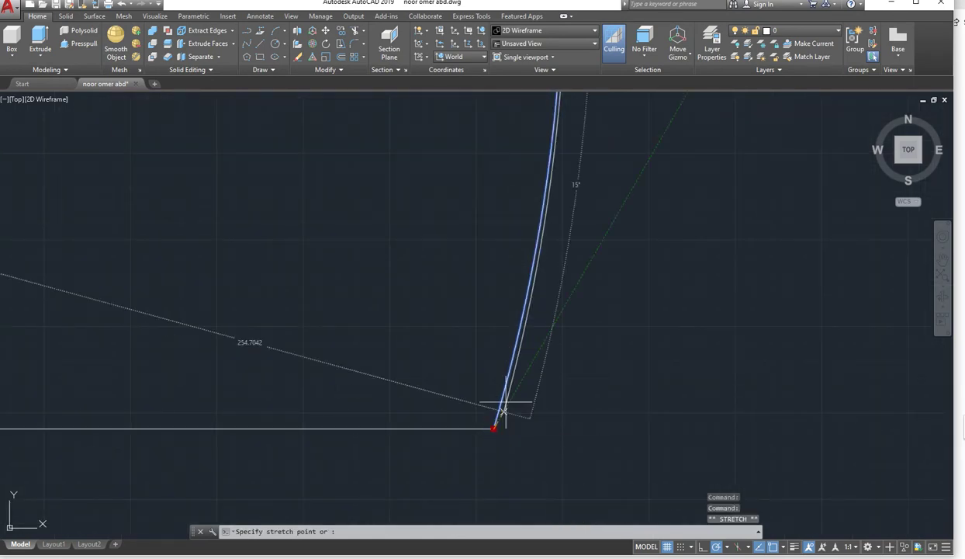
key("Escape")
scroll(517, 350, "down", 7)
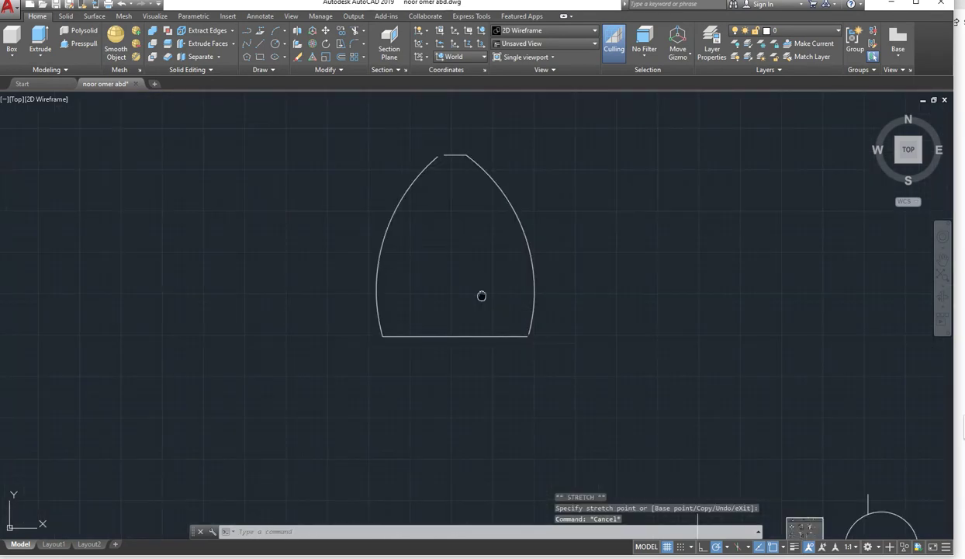
Examine the gaps at the outline's lower right and upper left corners
scroll(481, 296, "up", 3)
scroll(521, 388, "down", 3)
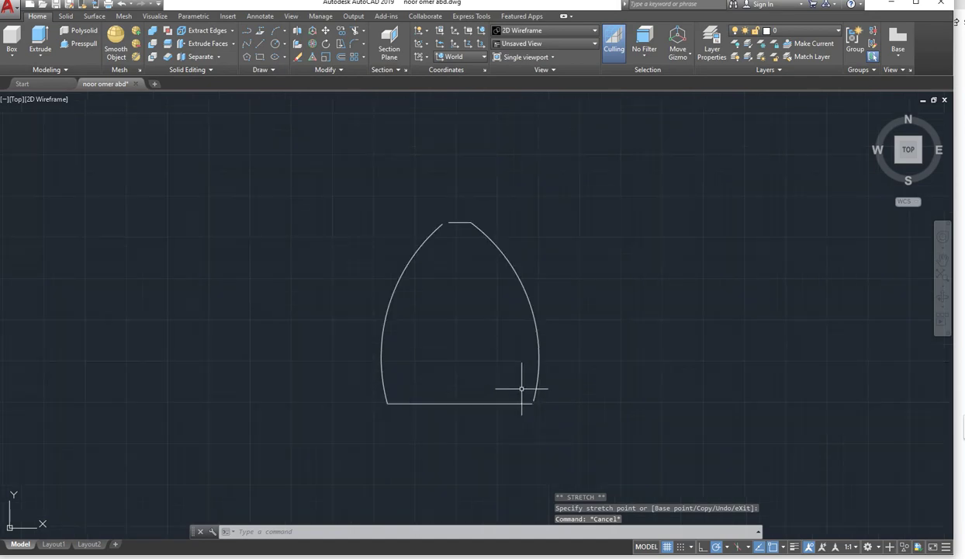
scroll(518, 435, "down", 2)
scroll(527, 379, "up", 10)
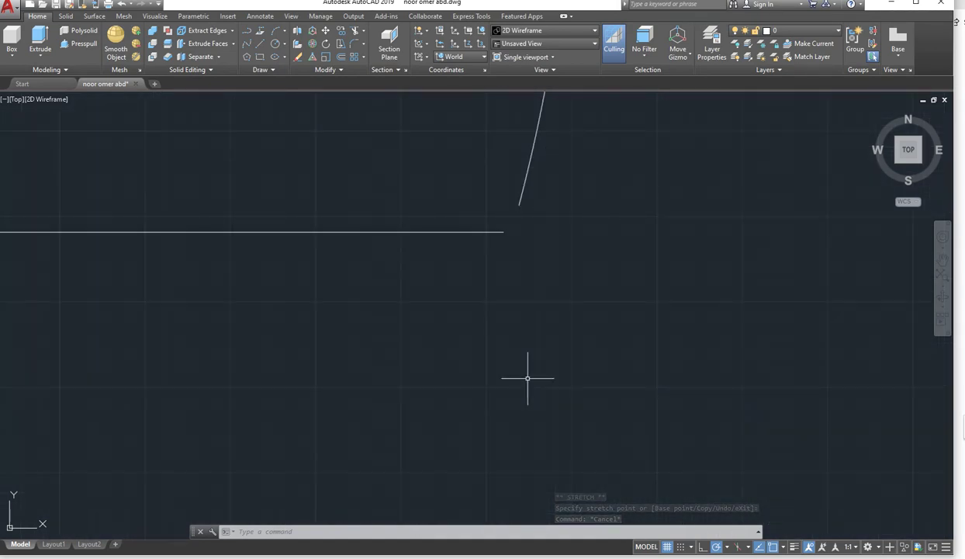
middle_click_drag(528, 378, 517, 255)
scroll(528, 294, "down", 8)
scroll(489, 202, "up", 3)
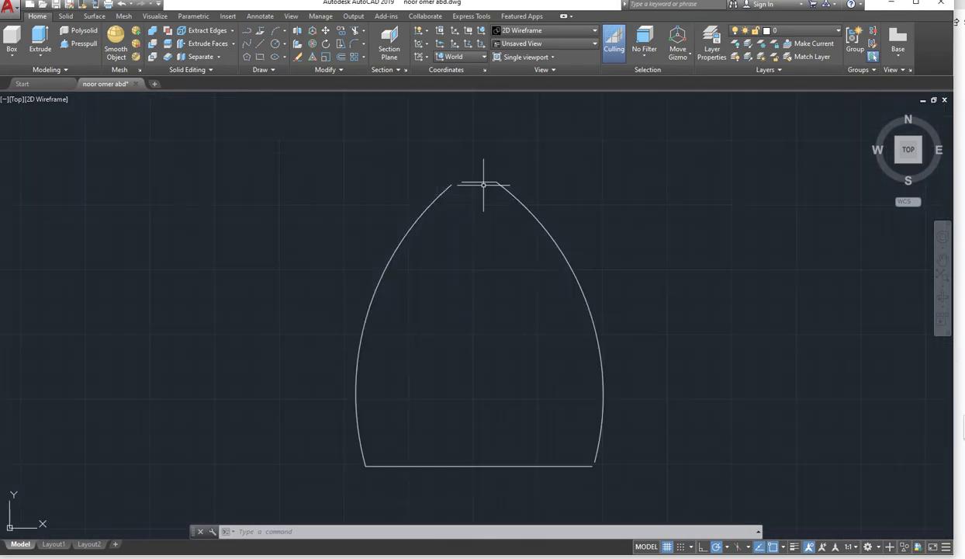
Join the gapped outline's top line, right arc, base line and left arc with the JOIN command
scroll(477, 186, "up", 10)
scroll(388, 167, "down", 10)
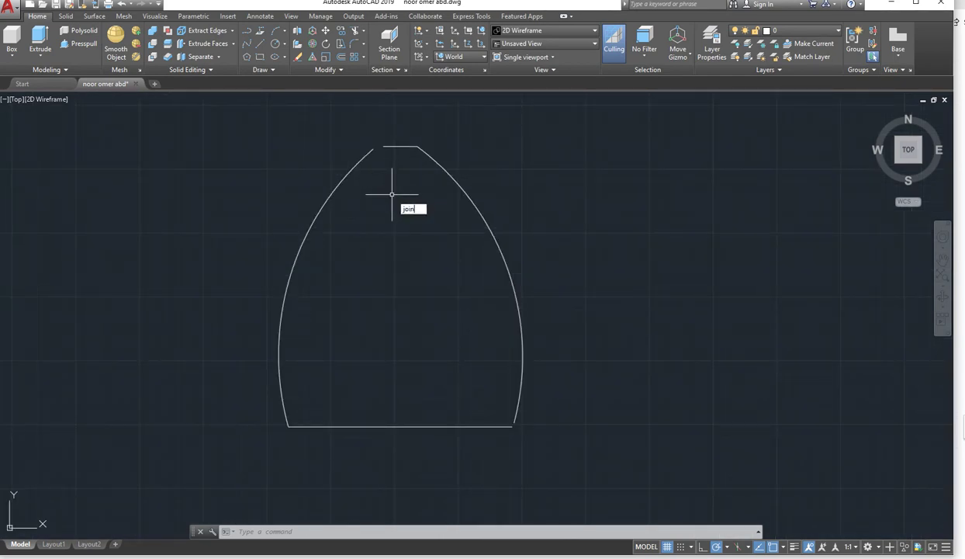
key("Return")
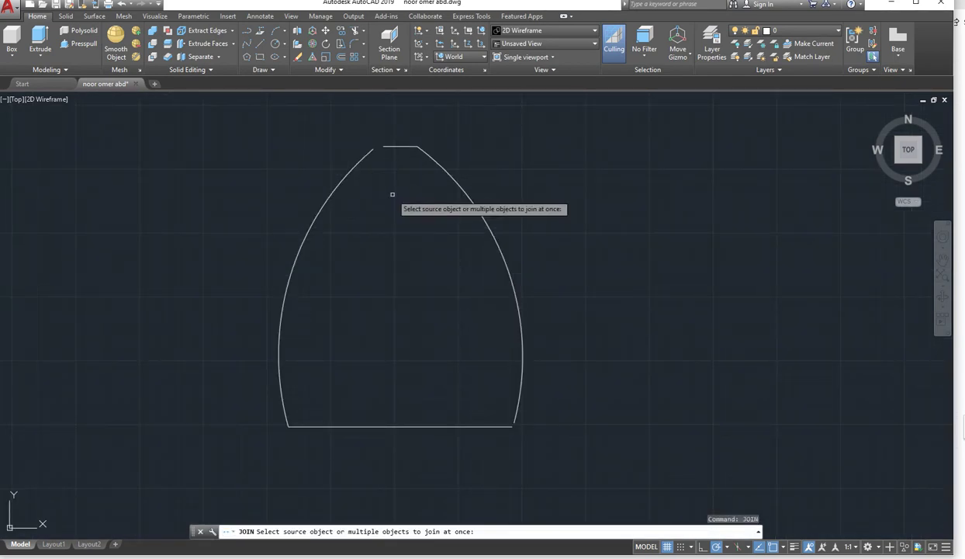
left_click(385, 148)
left_click(440, 174)
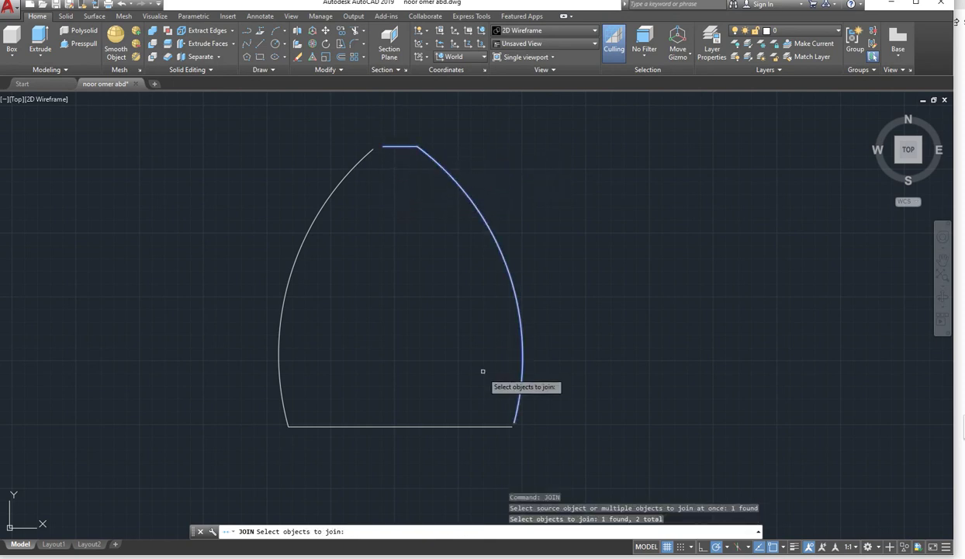
left_click(474, 426)
left_click(280, 394)
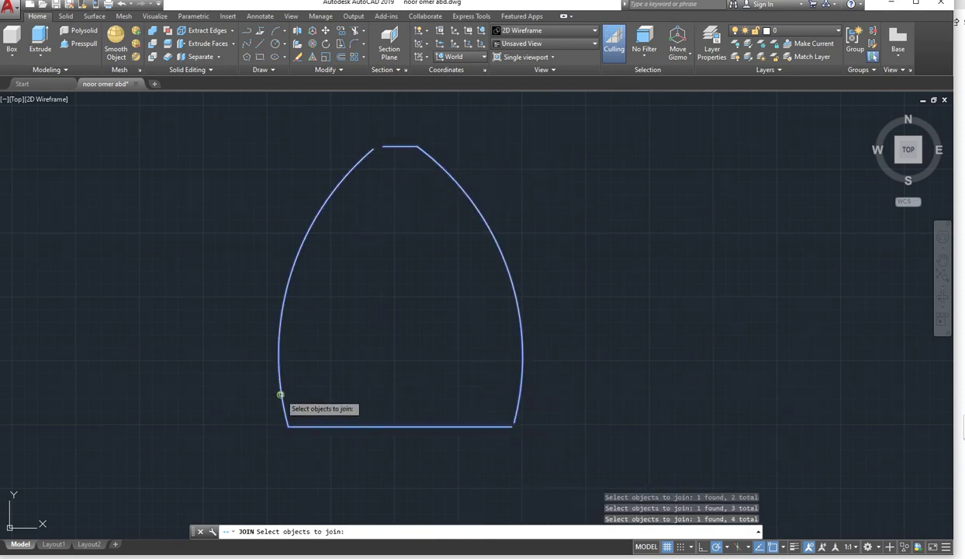
key("Return")
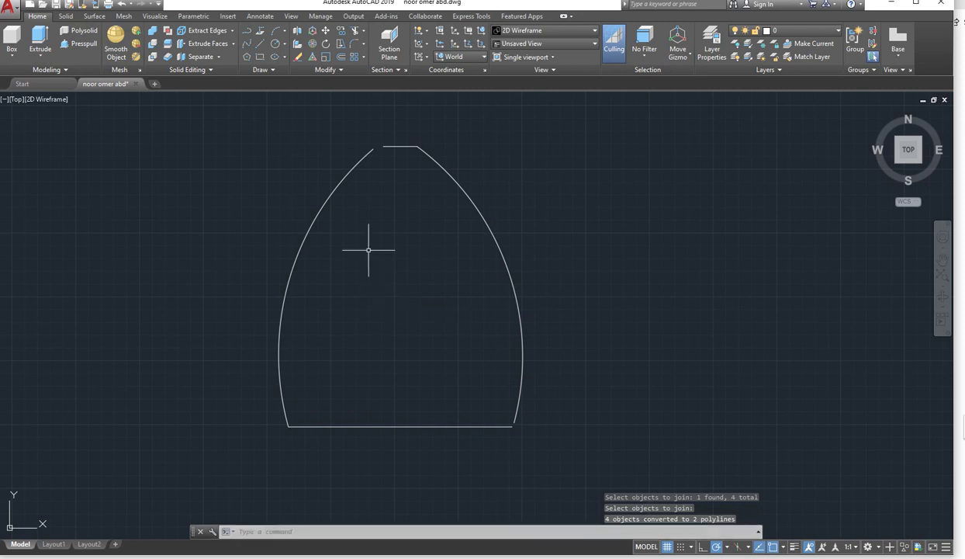
Select the left arc and the top line in turn to check which segments are joined, and inspect the outline's upper left gap
left_click(356, 167)
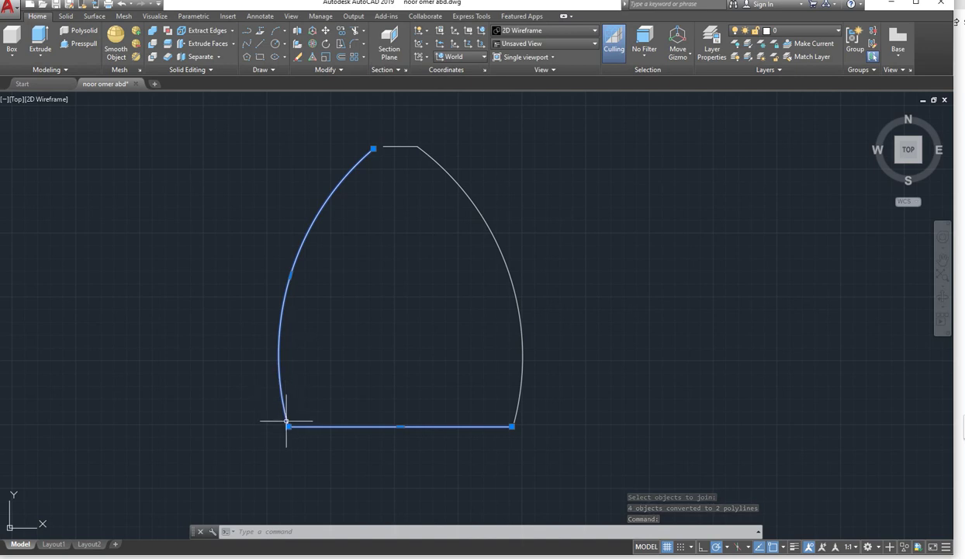
key("Escape")
key("Escape")
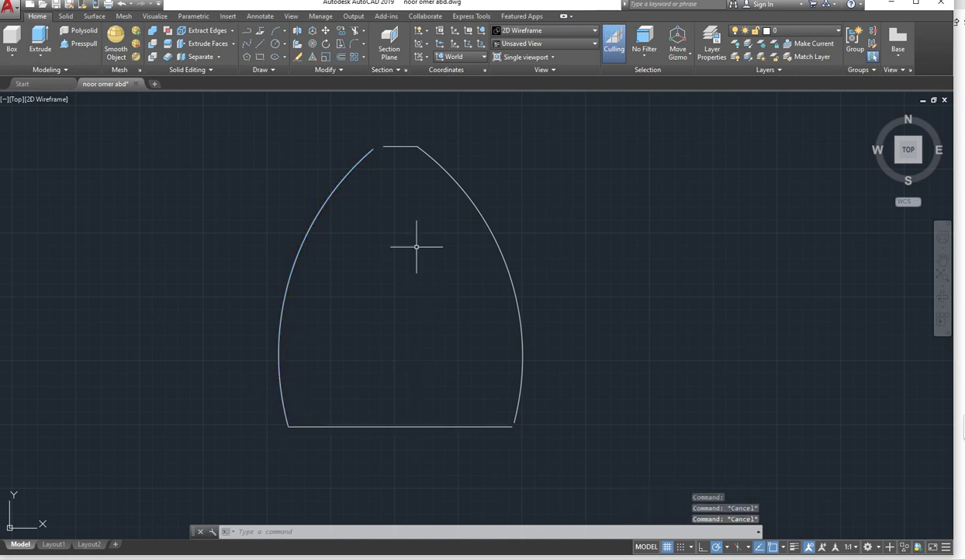
left_click(399, 146)
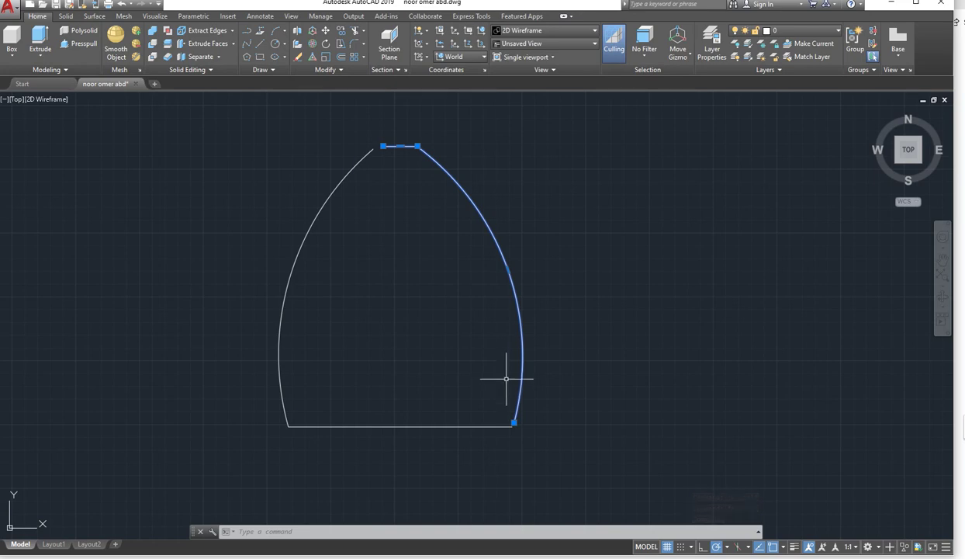
key("Escape")
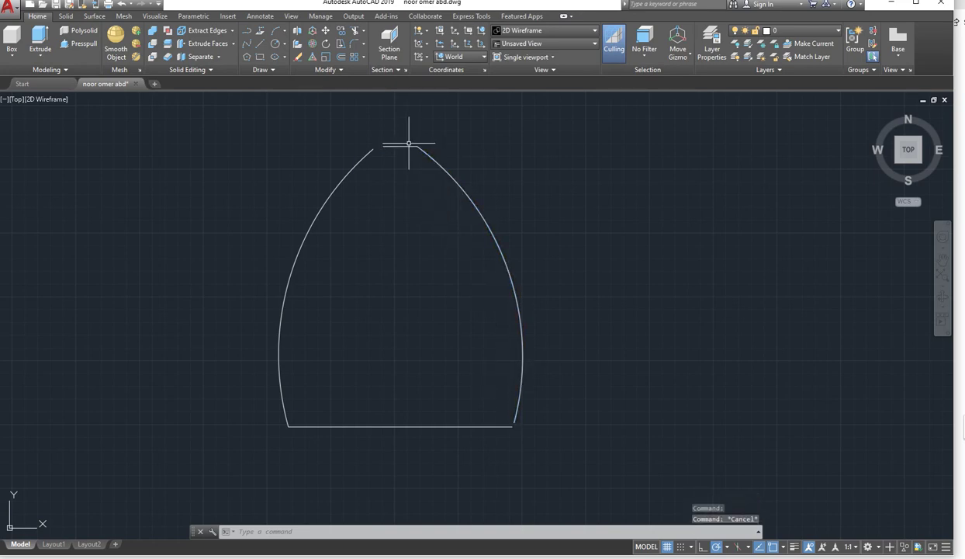
scroll(373, 144, "up", 4)
scroll(383, 136, "down", 1)
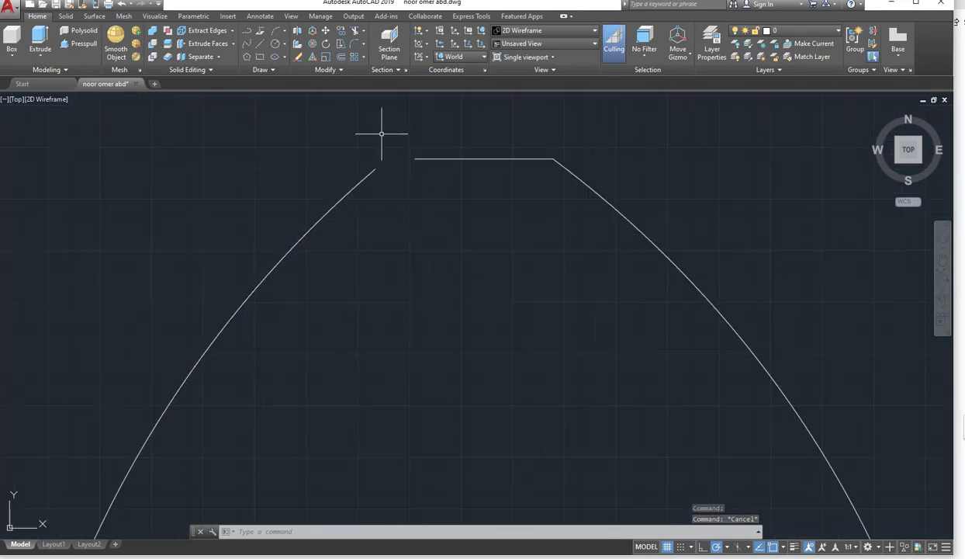
scroll(381, 134, "down", 4)
scroll(383, 142, "up", 4)
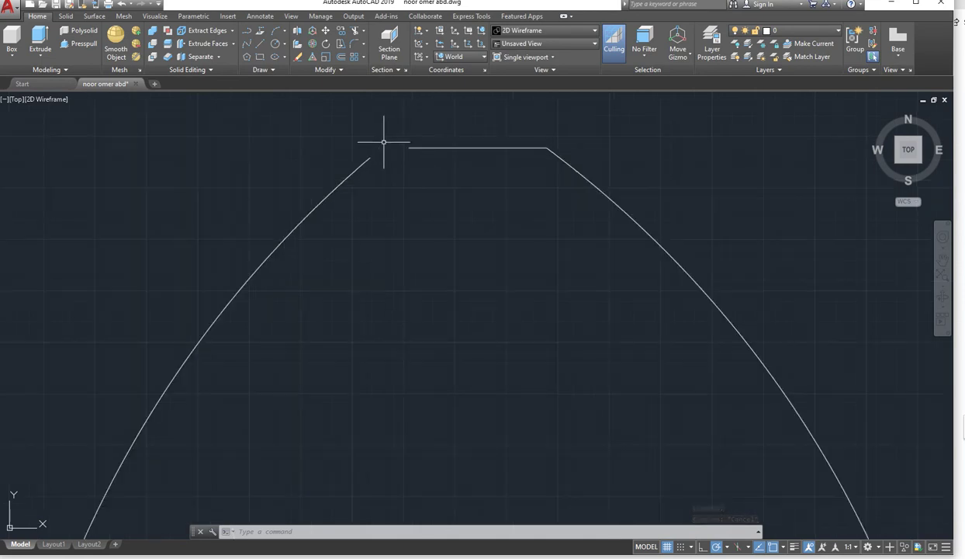
scroll(392, 129, "down", 5)
middle_click_drag(394, 173, 423, 213)
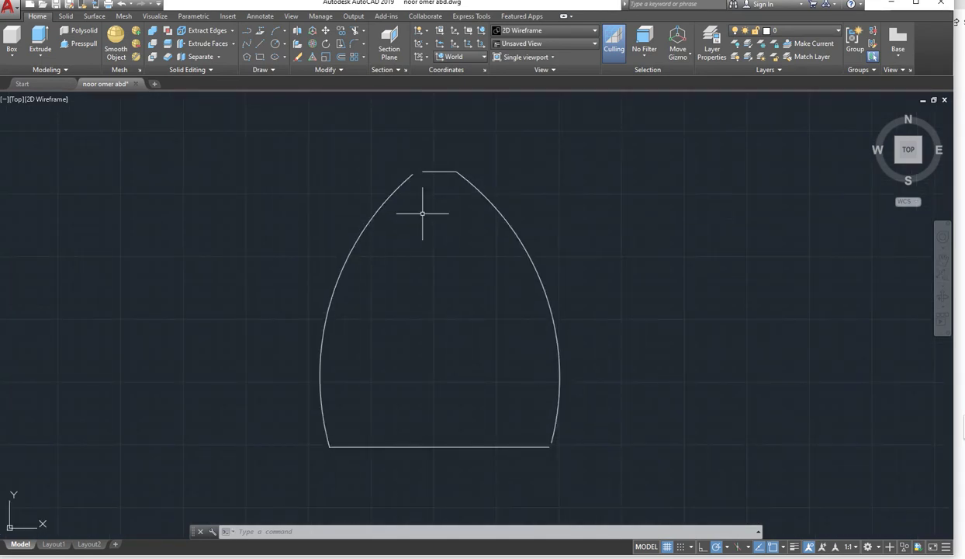
Orbit the open outline into an angled 3D view
left_click(942, 311)
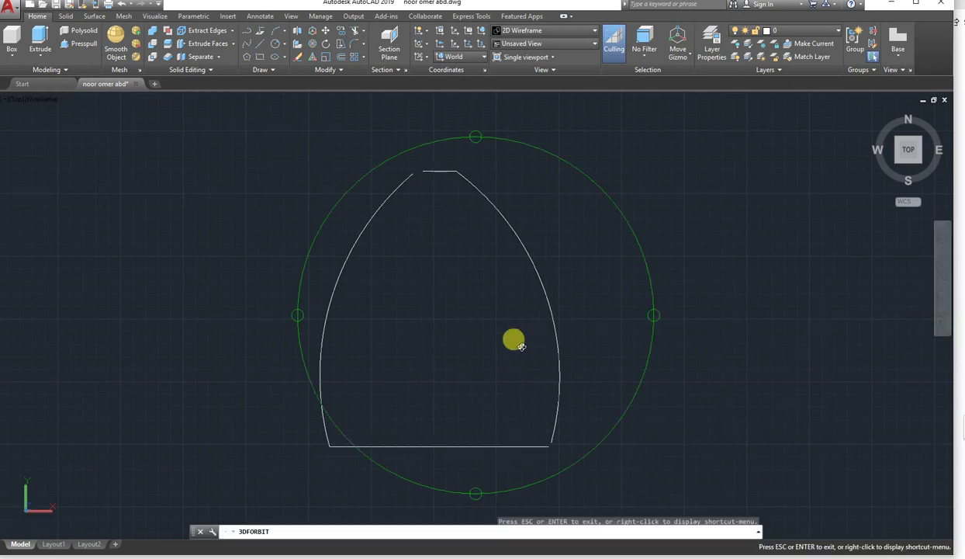
mouse_move(513, 338)
left_mouse_down()
mouse_move(575, 232)
mouse_move(407, 312)
mouse_move(411, 337)
mouse_move(624, 311)
mouse_move(410, 325)
mouse_move(422, 308)
left_mouse_up()
key("Escape")
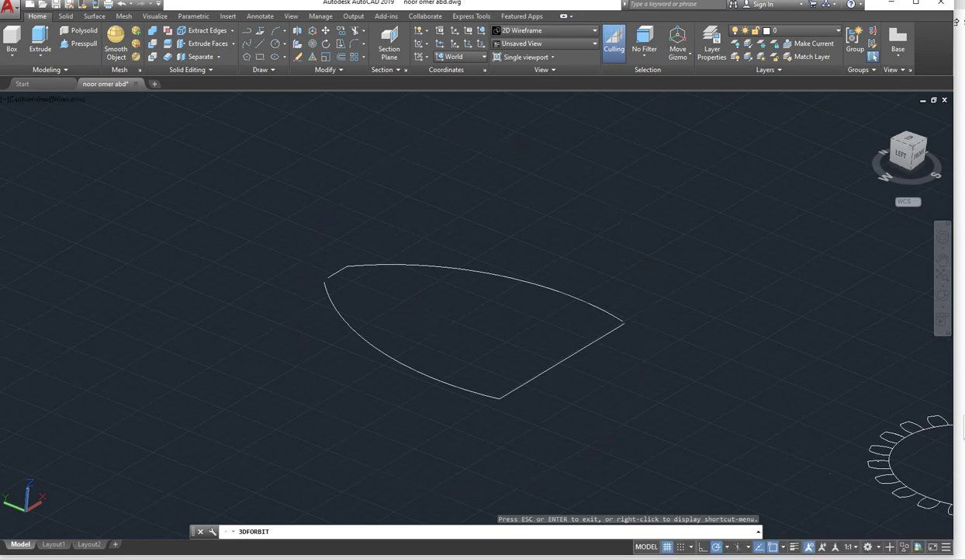
key("Escape")
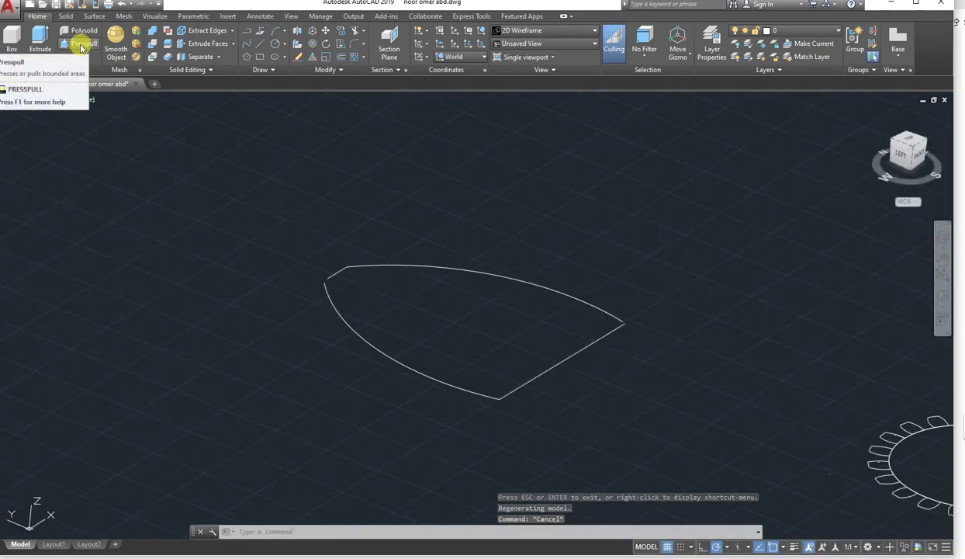
left_click(78, 46)
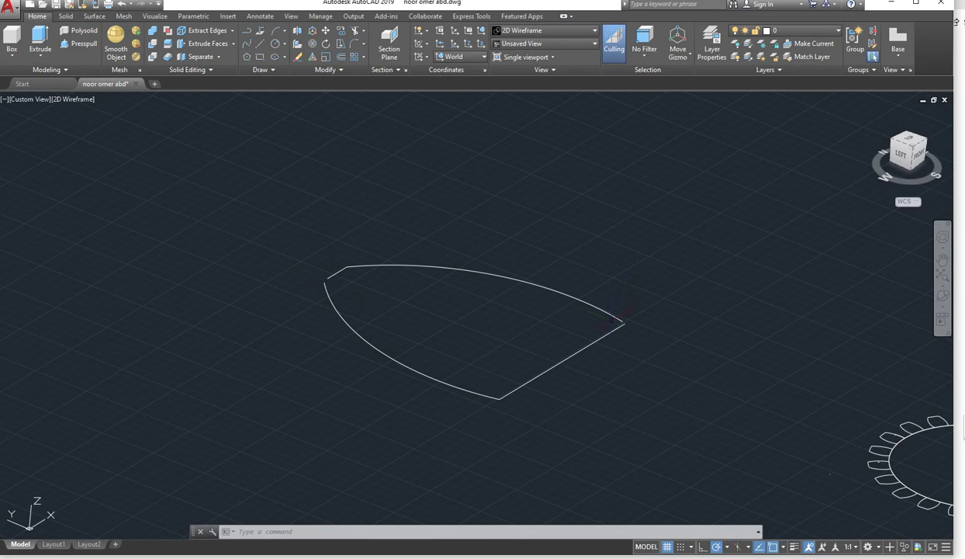
Undo the orbit, the join and the endpoint stretches back to the closed outline
key("Return")
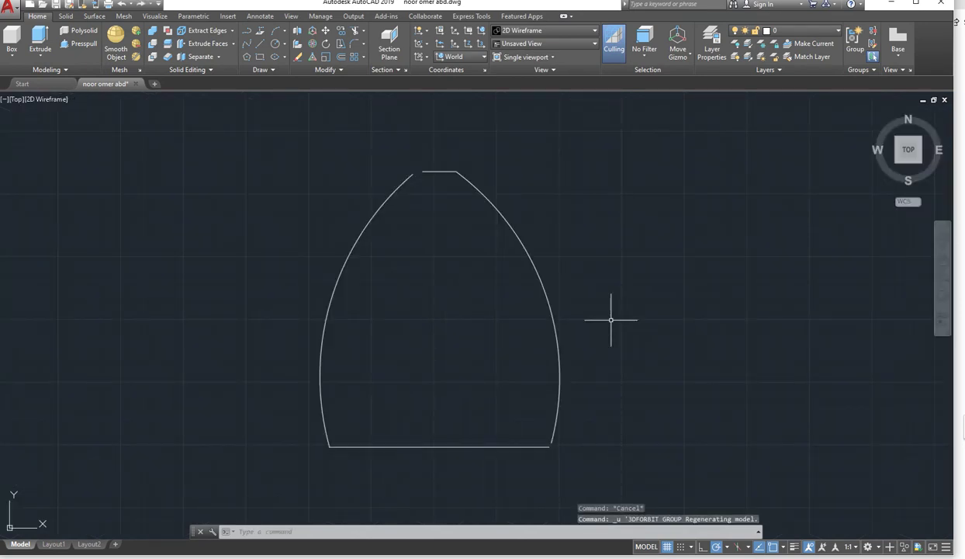
key("ctrl+z")
key("ctrl+z")
key("ctrl+z")
key("ctrl+z")
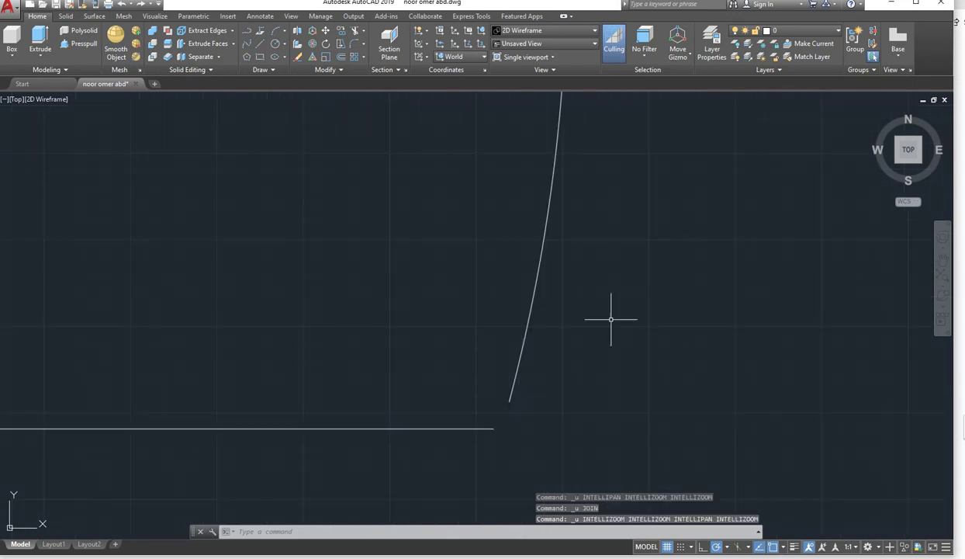
key("ctrl+z")
key("ctrl+z")
key("ctrl+z")
key("ctrl+z")
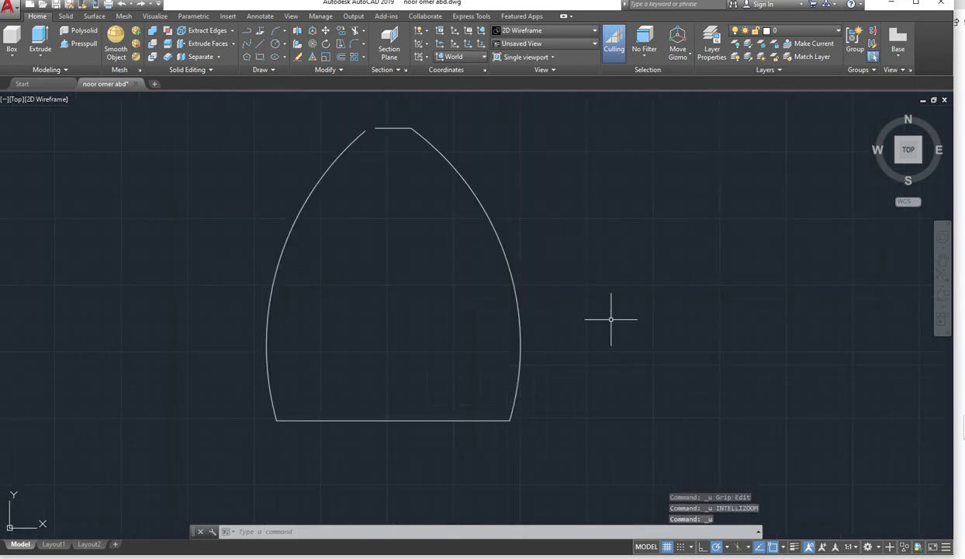
scroll(563, 229, "down", 5)
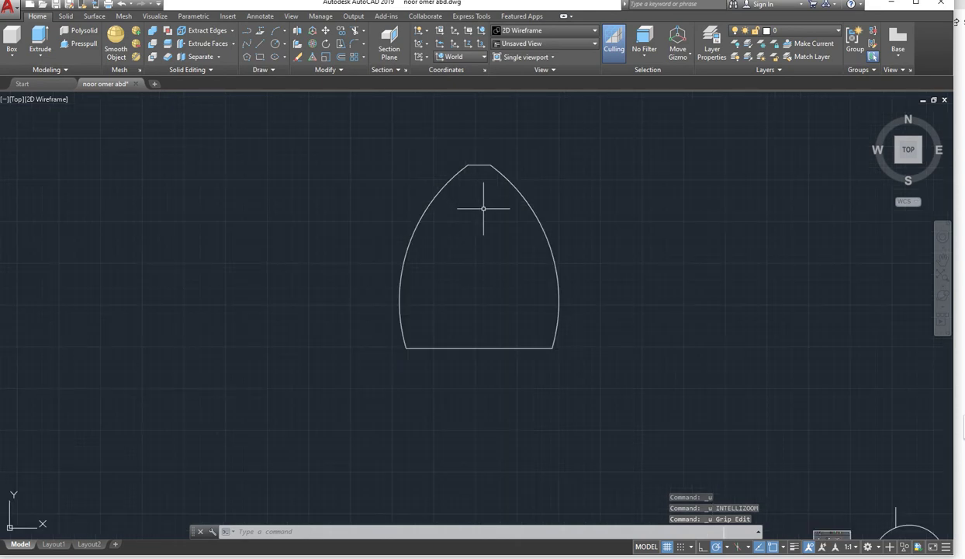
Select the closed outline's right arc to check that it is a separate object
left_click(507, 177)
left_click(482, 170)
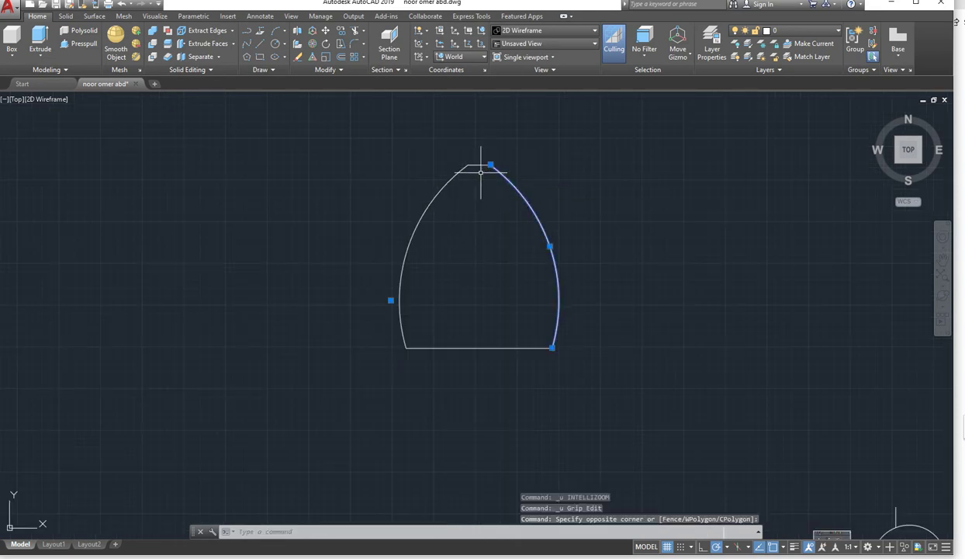
key("Escape")
key("Escape")
Copy the whole closed outline horizontally, once to its left and once to its right
left_click(645, 416)
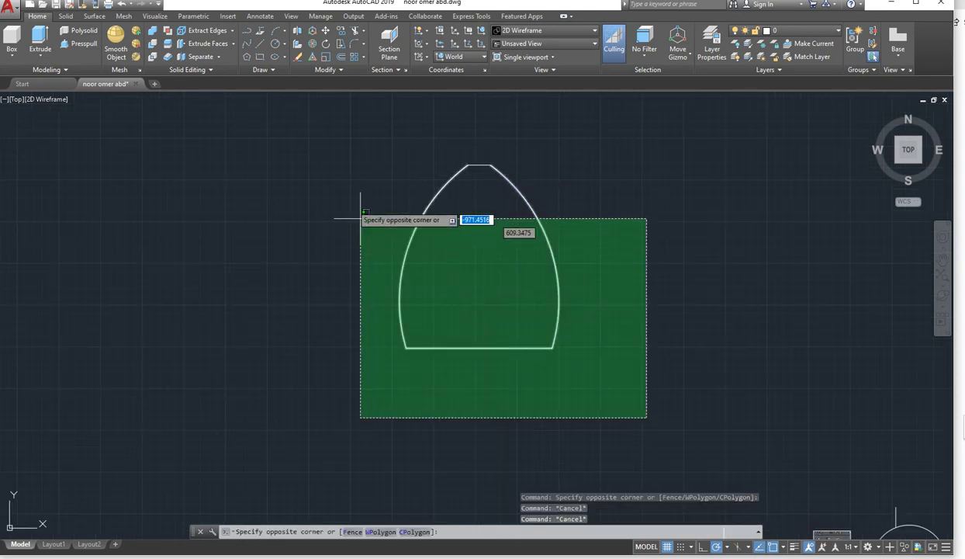
left_click(300, 141)
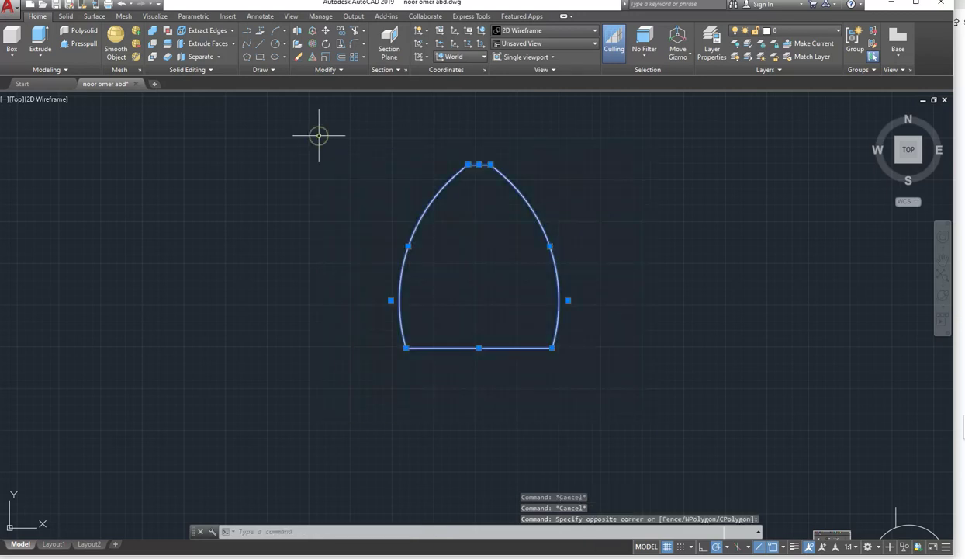
left_click(340, 33)
left_click(540, 112)
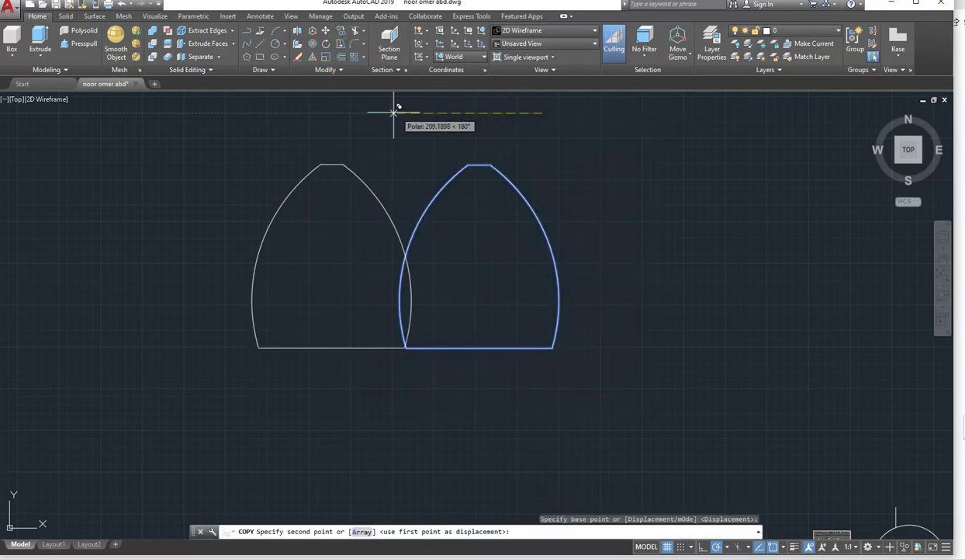
left_click(341, 114)
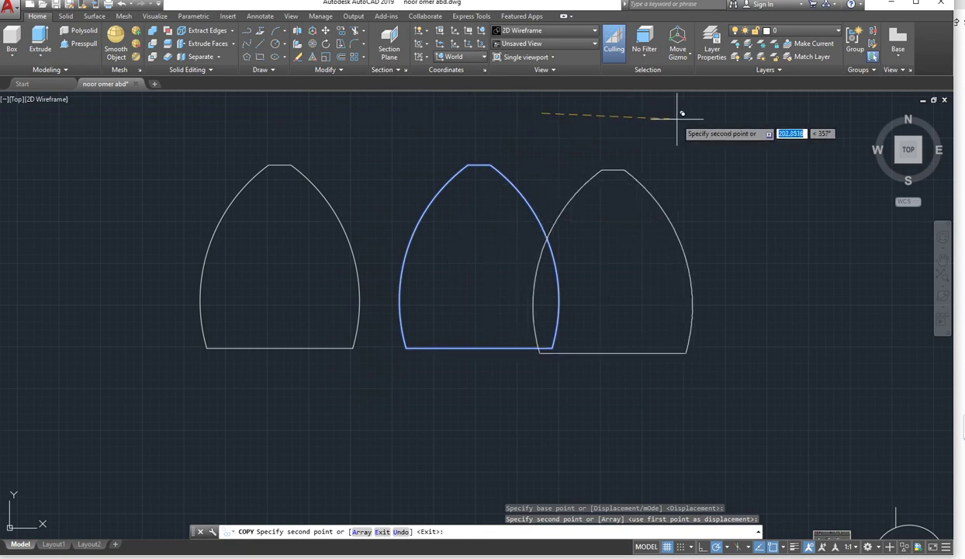
left_click(745, 115)
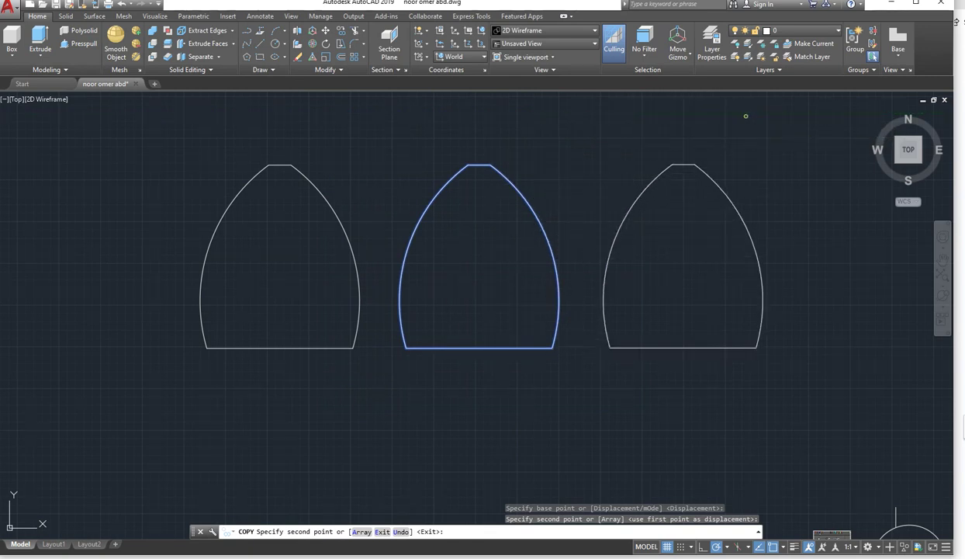
key("Escape")
Stretch the left endpoint of the middle outline's top line slightly inward to open a small gap
scroll(470, 164, "up", 5)
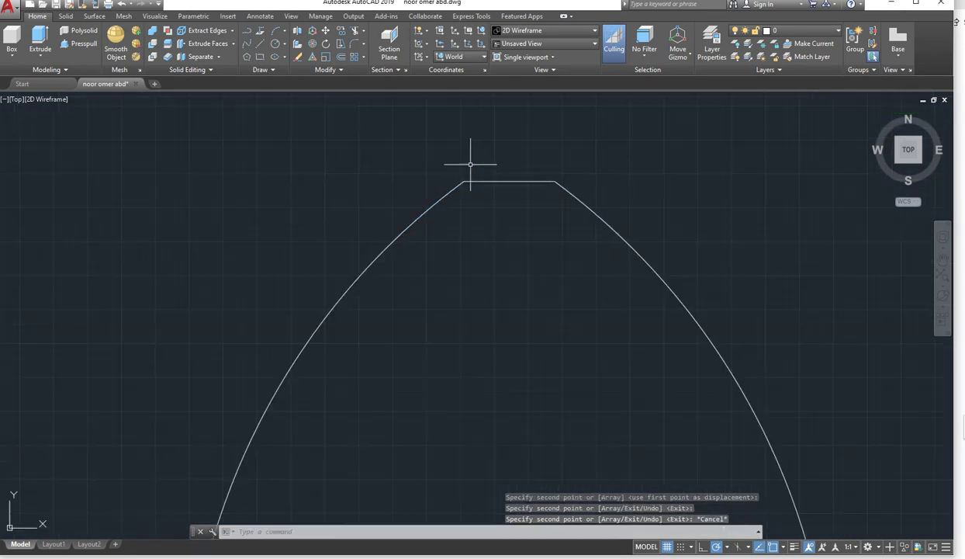
scroll(470, 164, "up", 1)
left_click(496, 183)
left_click(491, 173)
scroll(463, 185, "up", 3)
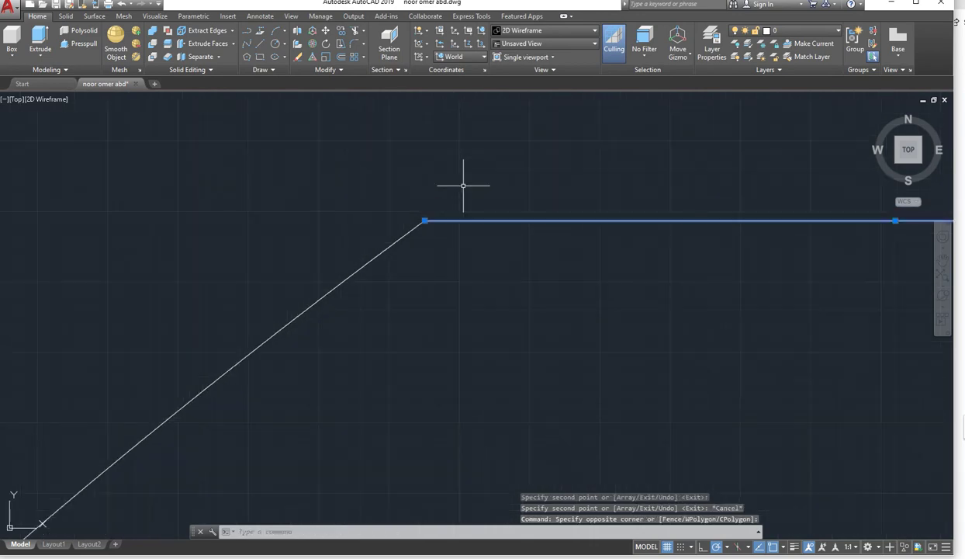
left_click(426, 221)
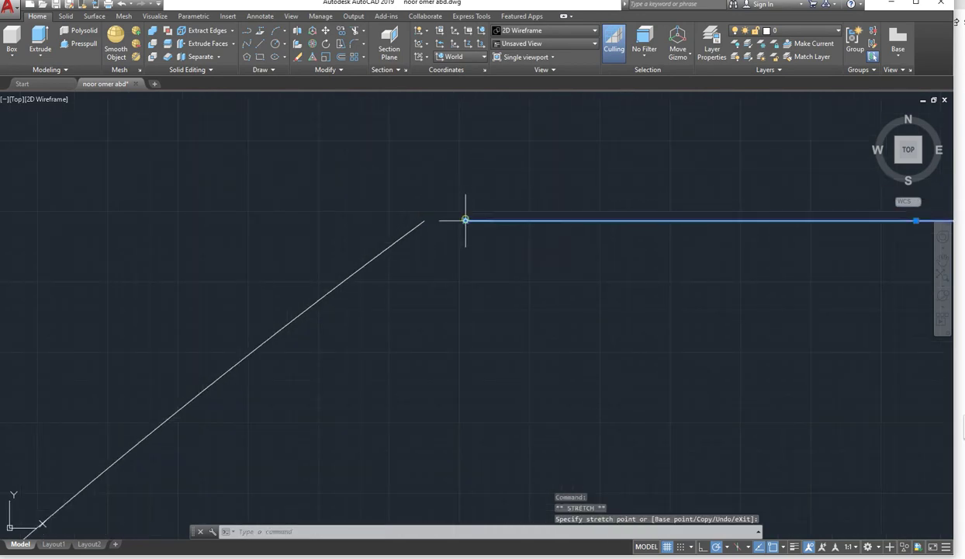
left_click(465, 218)
key("Escape")
Join all four segments of the right outline and select the result to check it
scroll(432, 195, "down", 4)
scroll(436, 163, "down", 8)
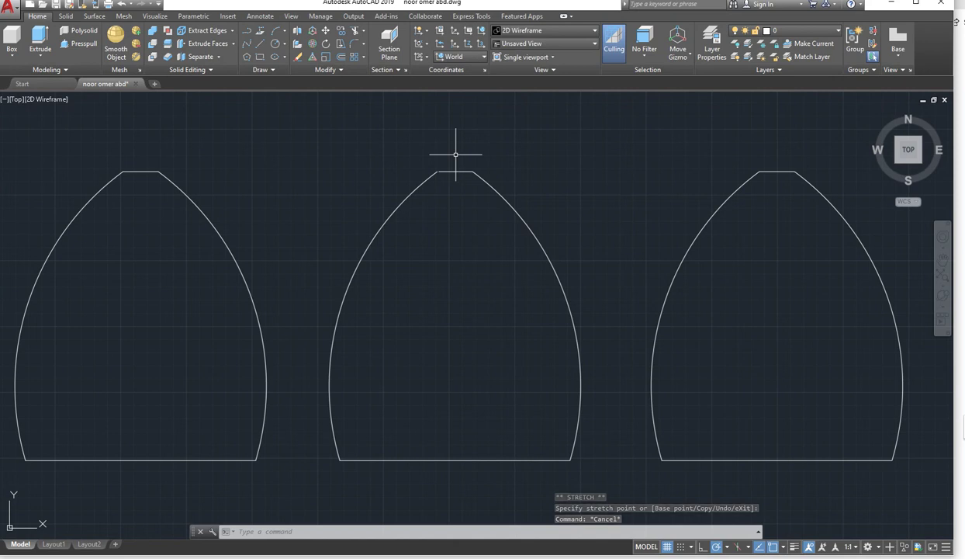
type("j")
key("Return")
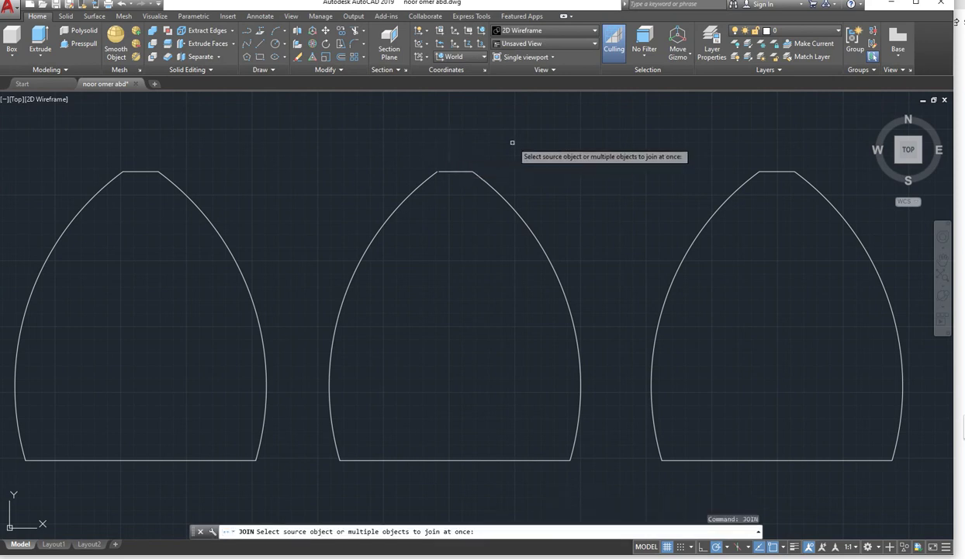
left_click(893, 499)
left_click(661, 161)
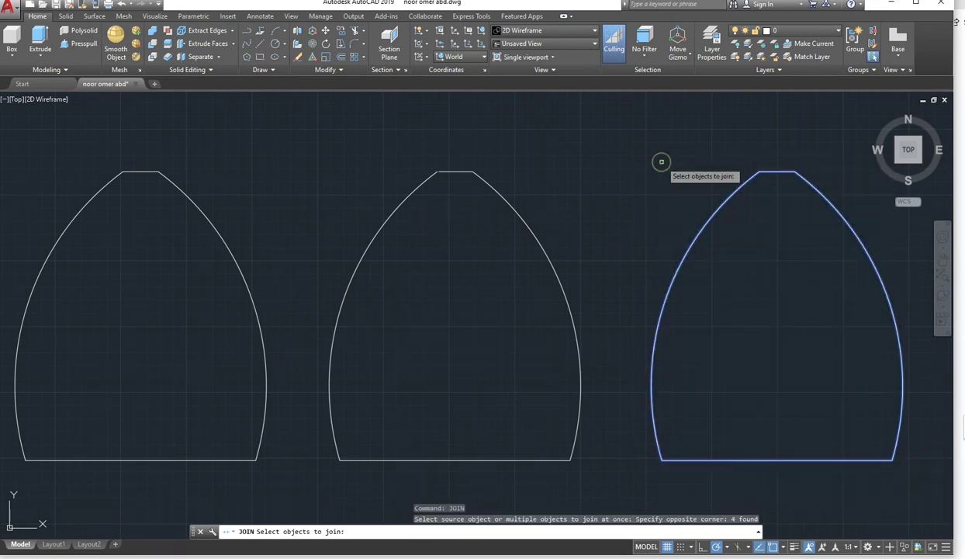
key("Return")
left_click(706, 225)
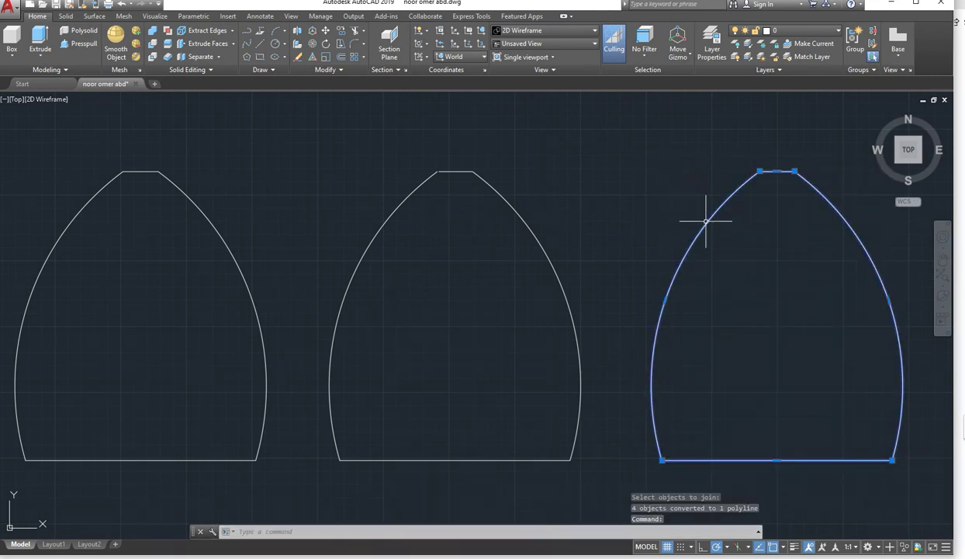
key("Escape")
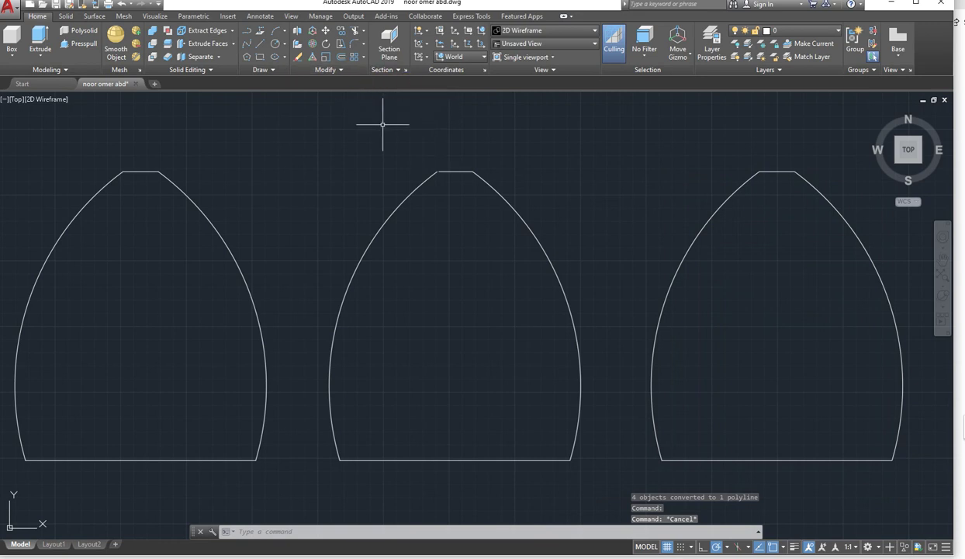
Join all four segments of the middle gapped outline, and select the result to inspect its open top corner
key("Return")
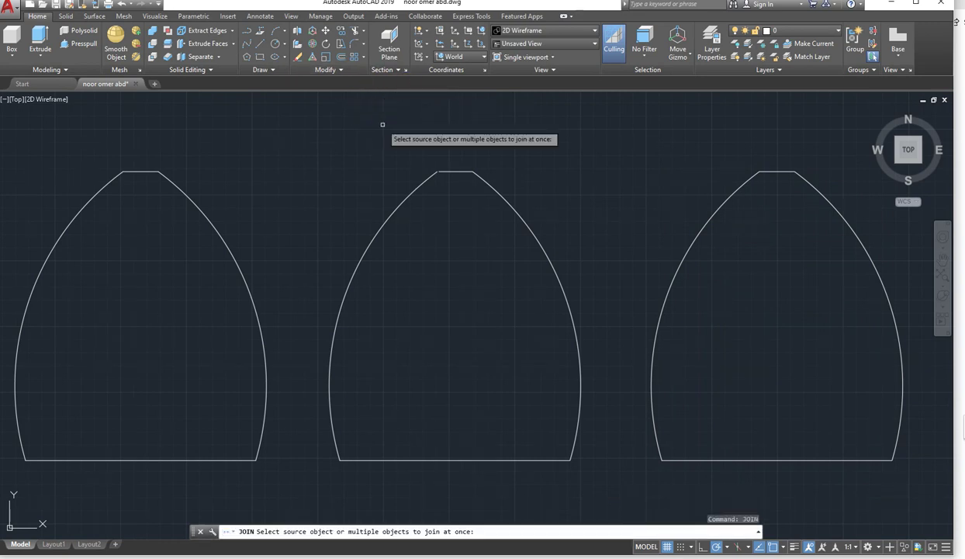
left_click(588, 463)
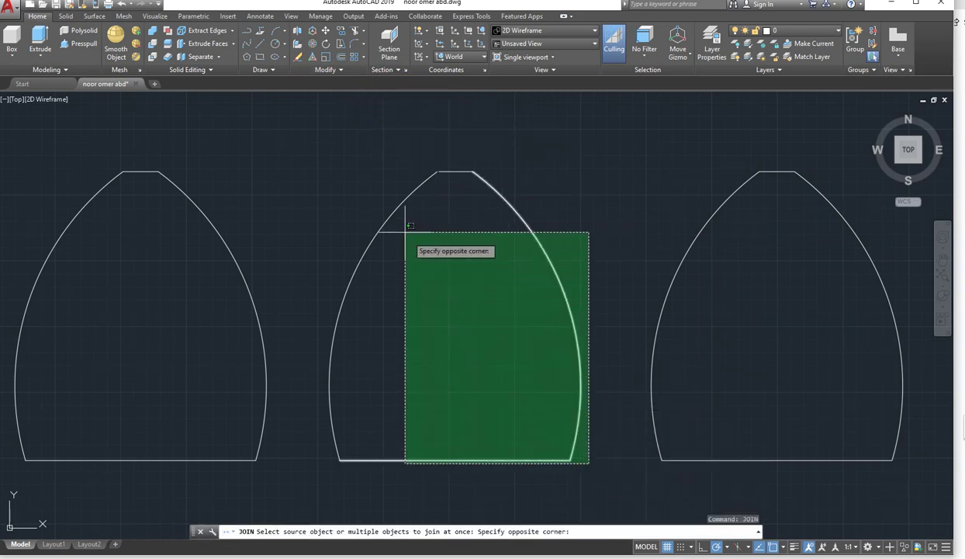
left_click(297, 119)
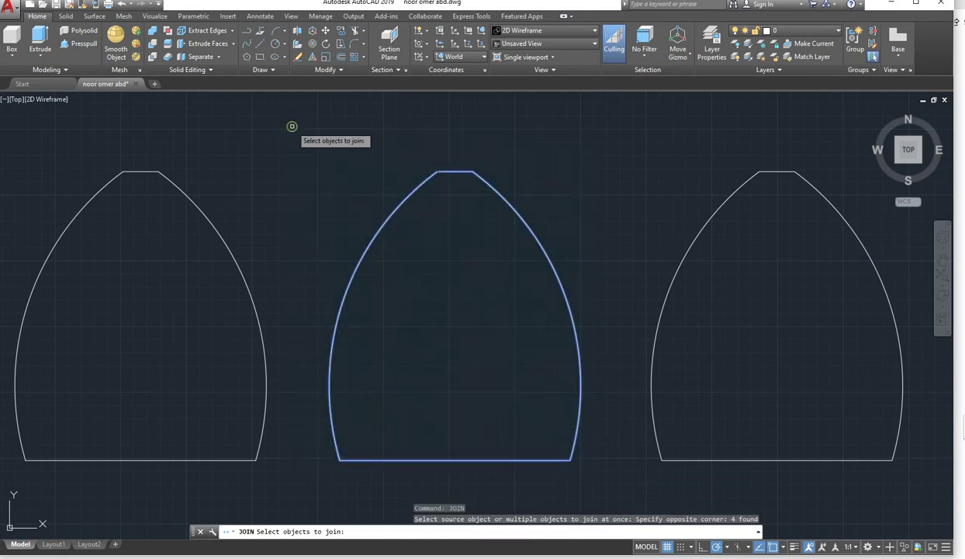
key("Return")
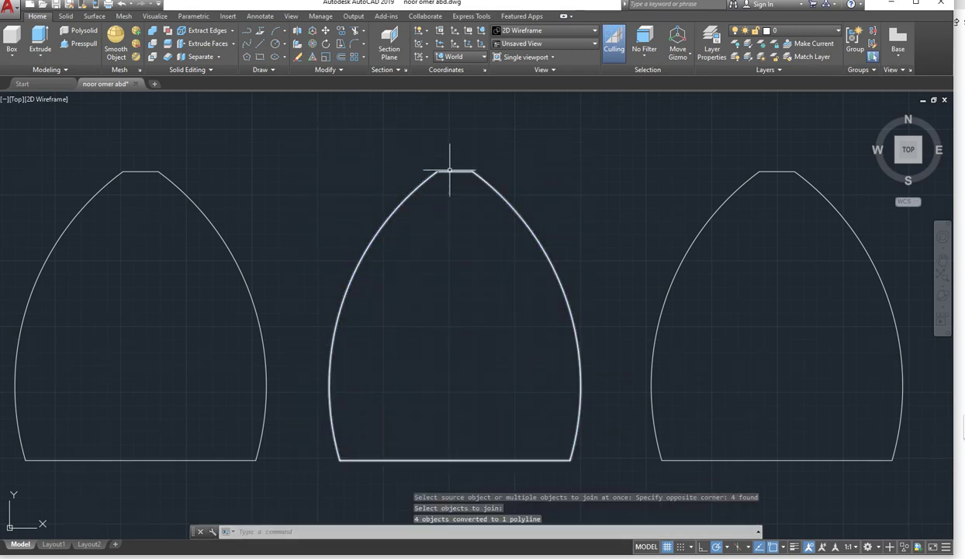
left_click(450, 171)
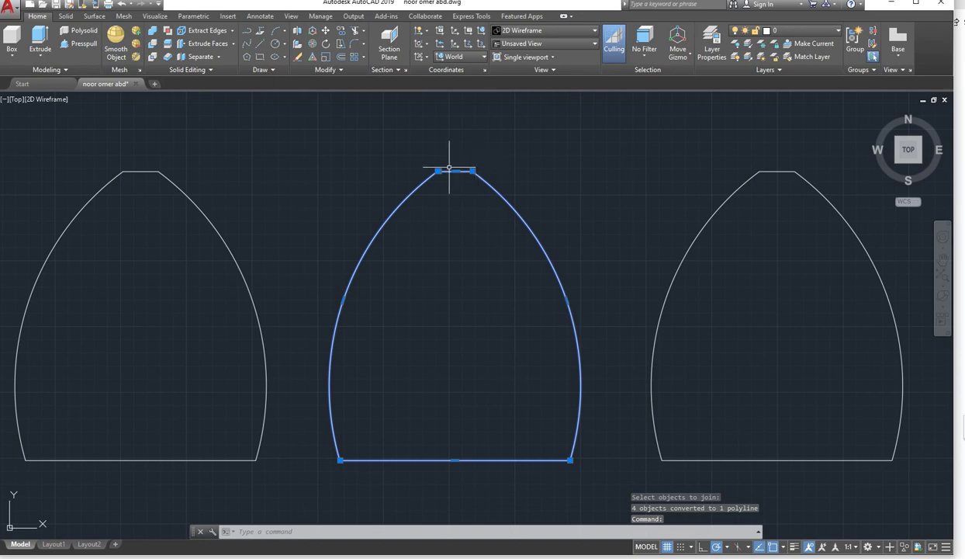
scroll(449, 167, "up", 10)
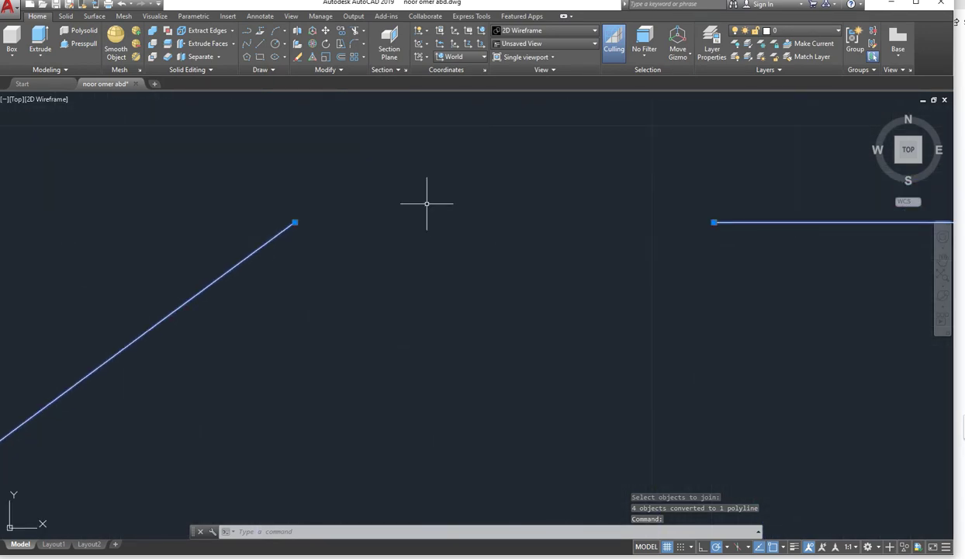
scroll(435, 167, "down", 10)
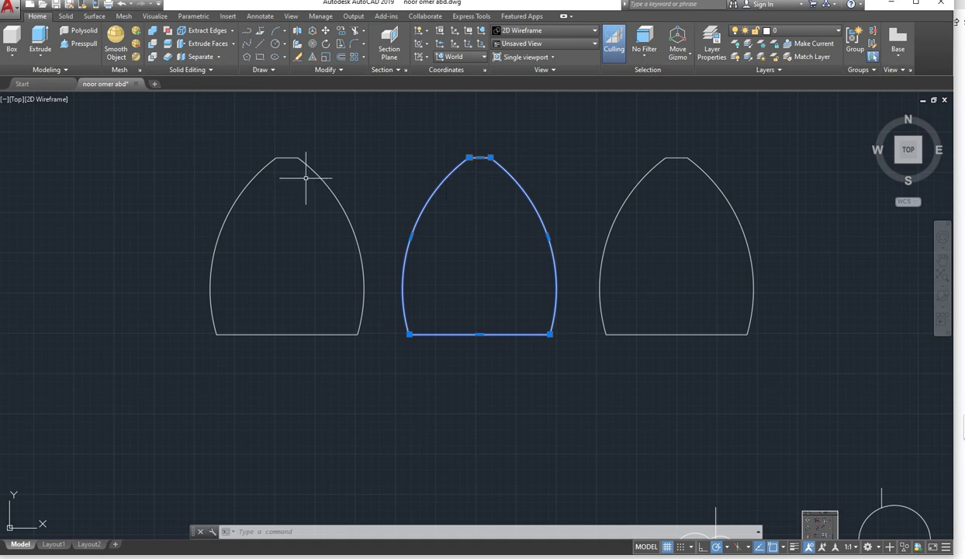
key("Escape")
Select the left outline's left arc to check whether it is a separate object, and clear the selection
left_click(292, 190)
left_click(235, 174)
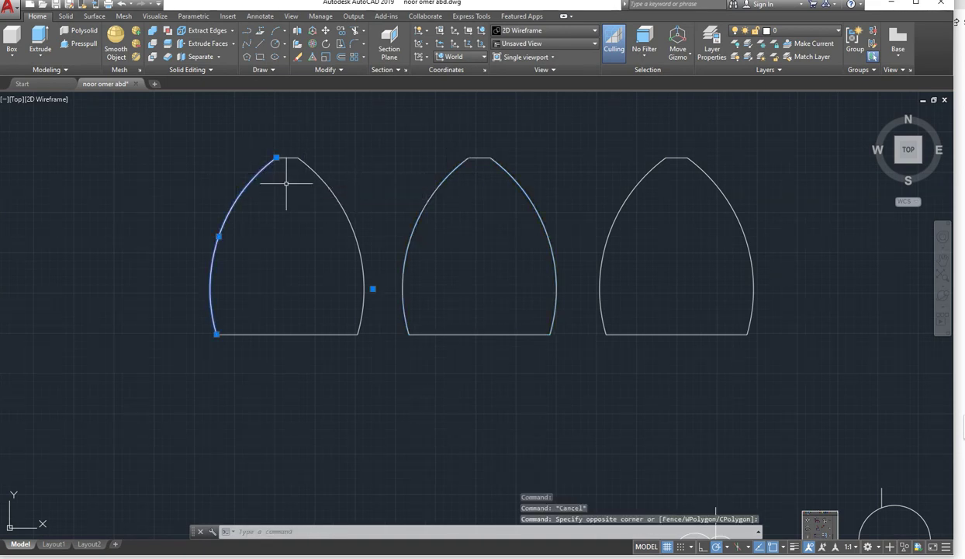
key("Escape")
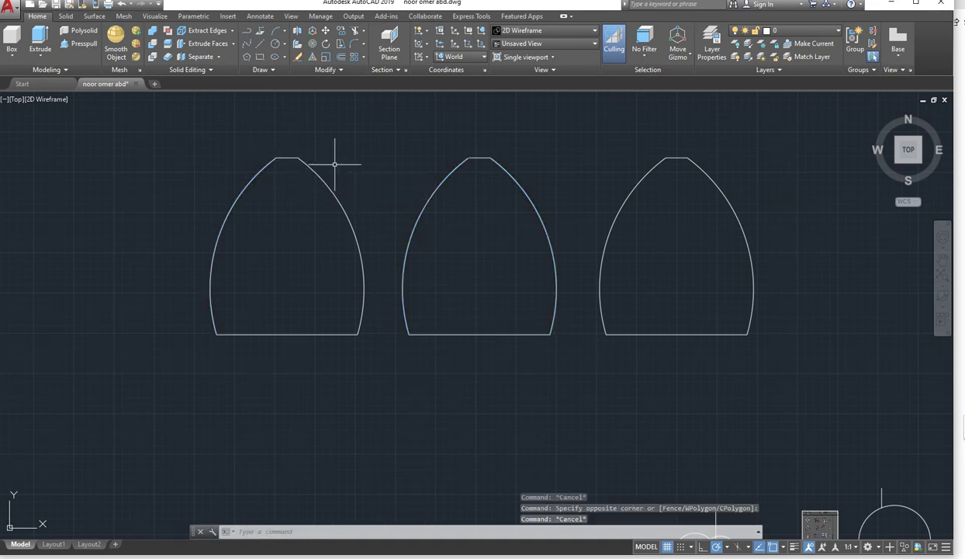
Presspull the right closed outline upward in a tilted 3D view, and pull the middle gapped outline up about 237.5 units
left_click(935, 296)
left_click_drag(571, 360, 438, 277)
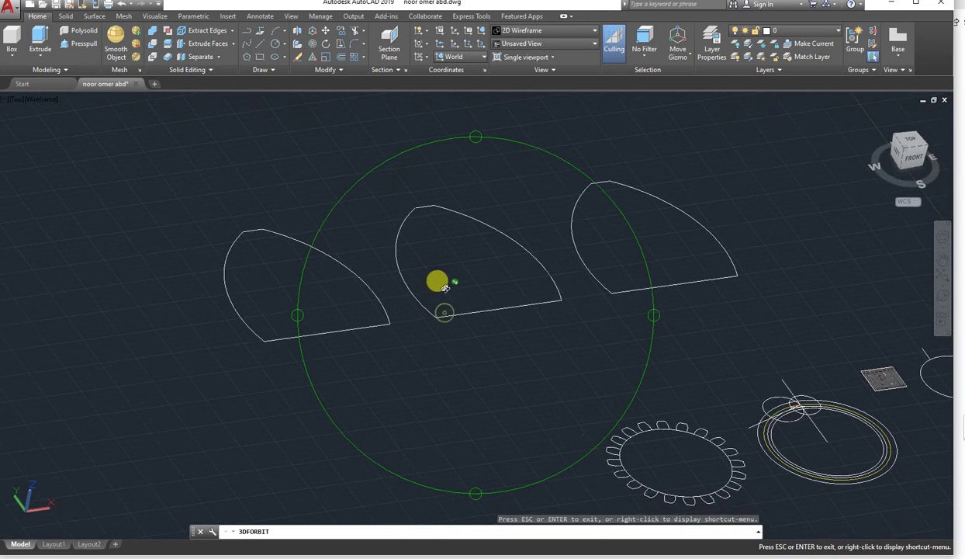
key("Escape")
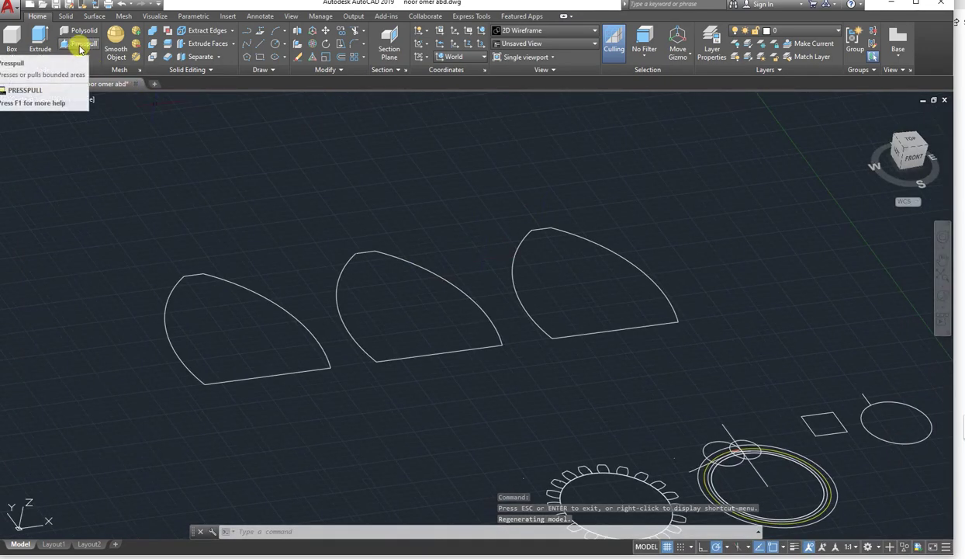
left_click(80, 46)
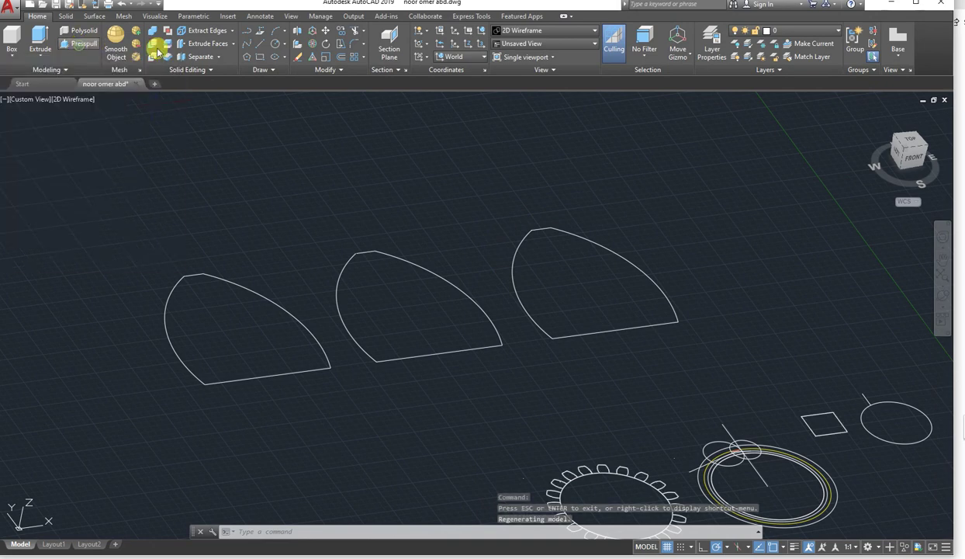
left_click(550, 262)
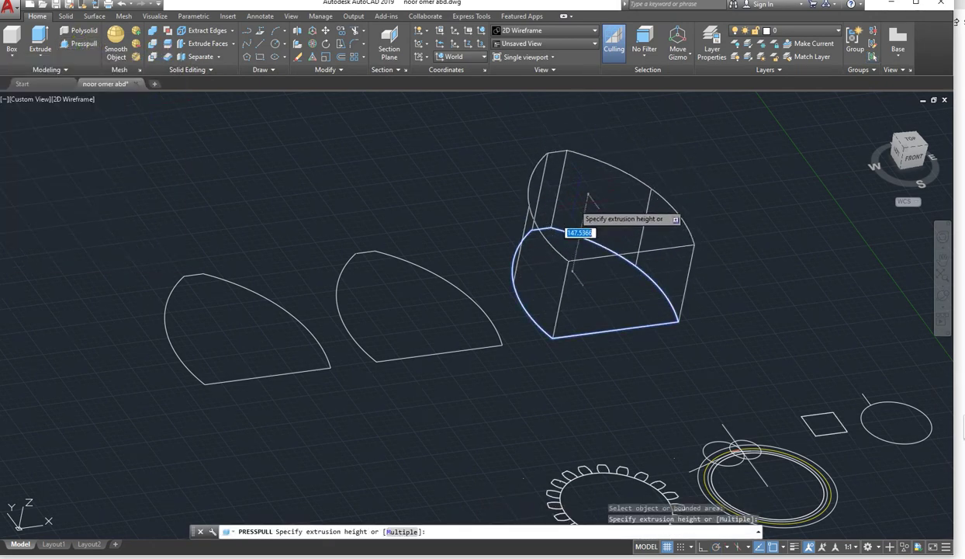
left_click(578, 150)
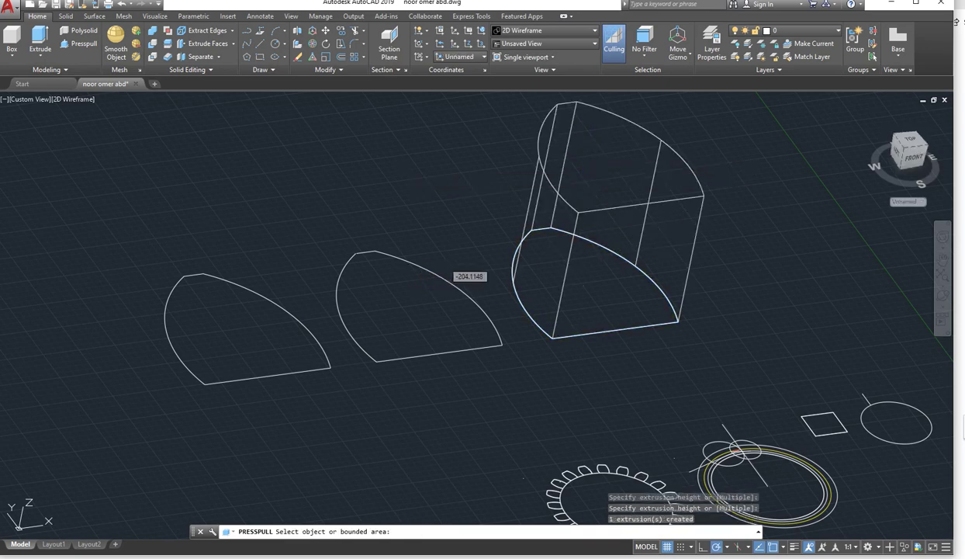
left_click(452, 276)
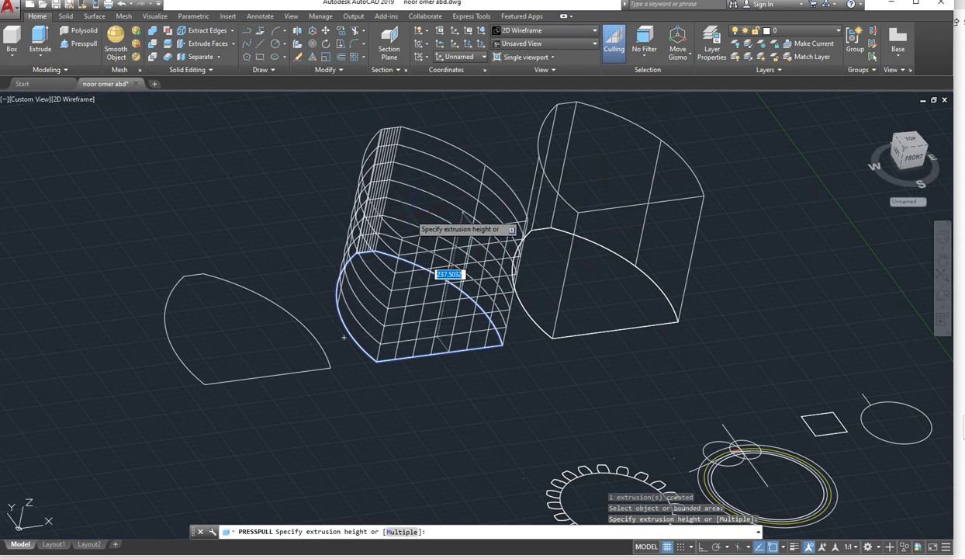
left_click(410, 215)
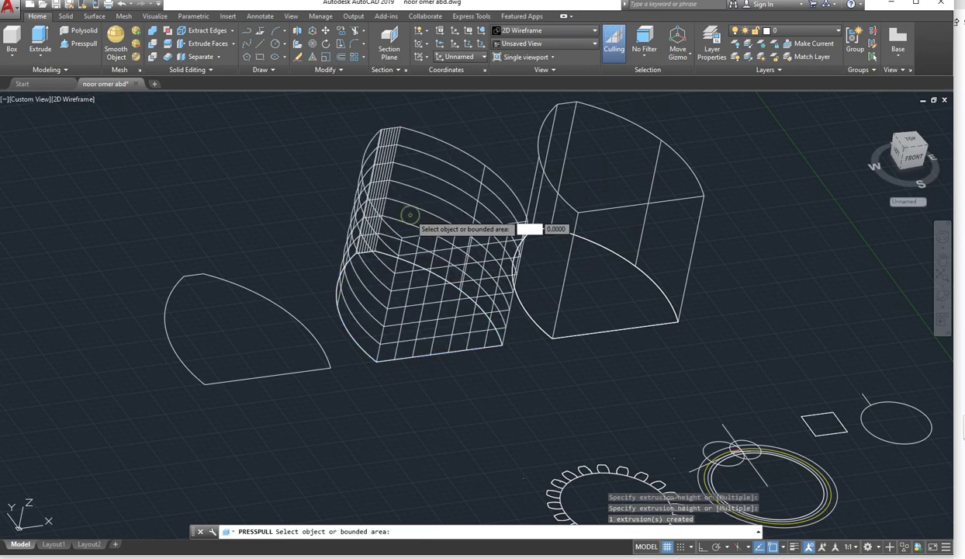
Presspull the left outline's right arc upward, and pull its short top line up about 145.8 units
left_click(228, 281)
left_click(236, 221)
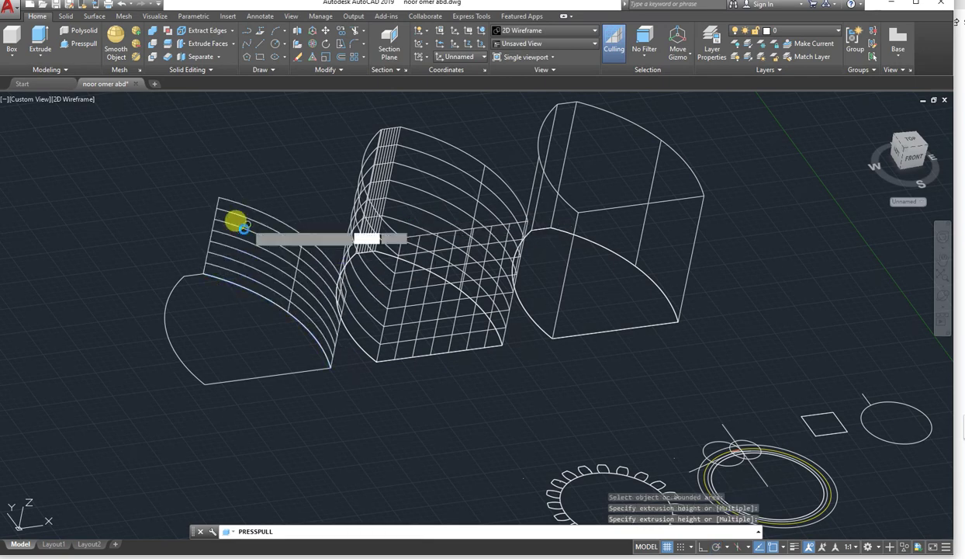
left_click(190, 270)
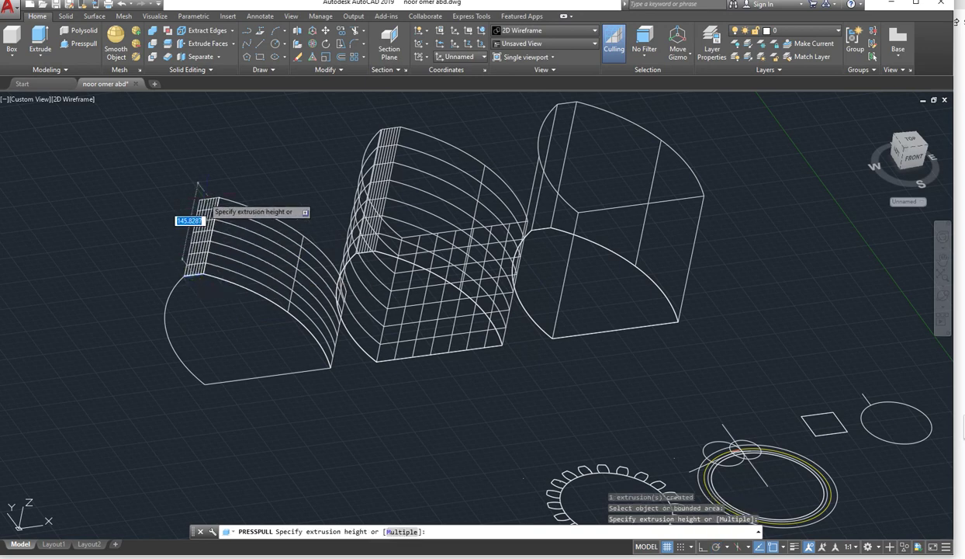
left_click(198, 185)
key("Escape")
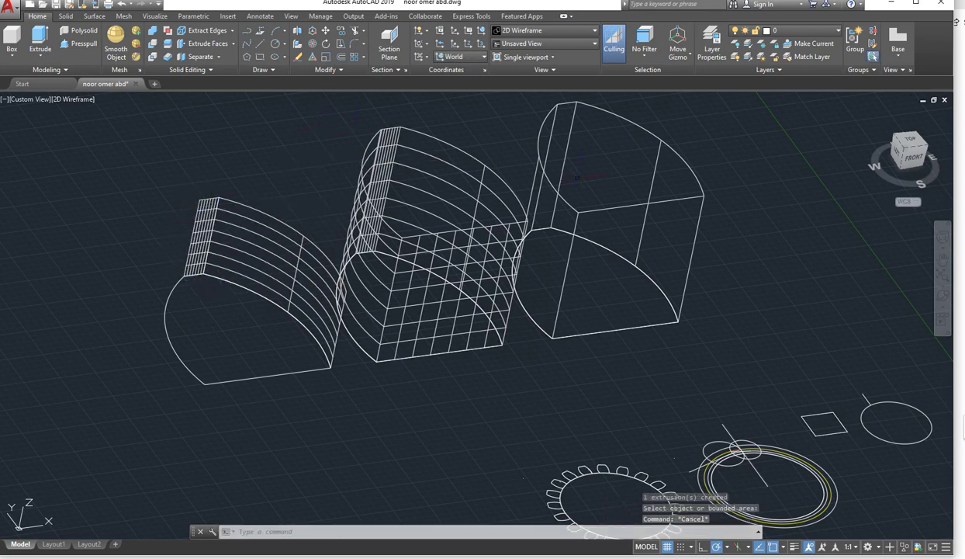
Set the visual style to Conceptual and orbit the three extruded shapes to compare them from above
left_click(64, 101)
left_click(91, 136)
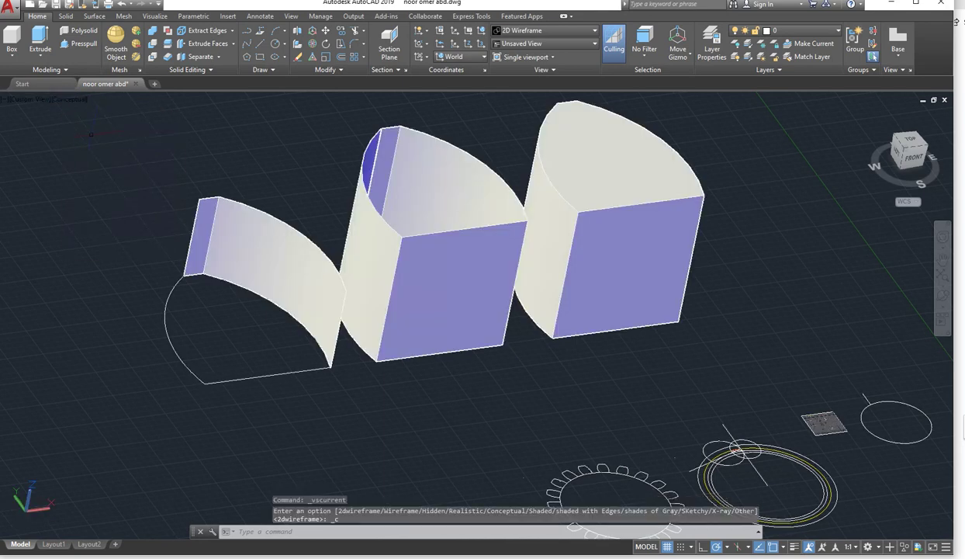
middle_click_drag(522, 139, 375, 209)
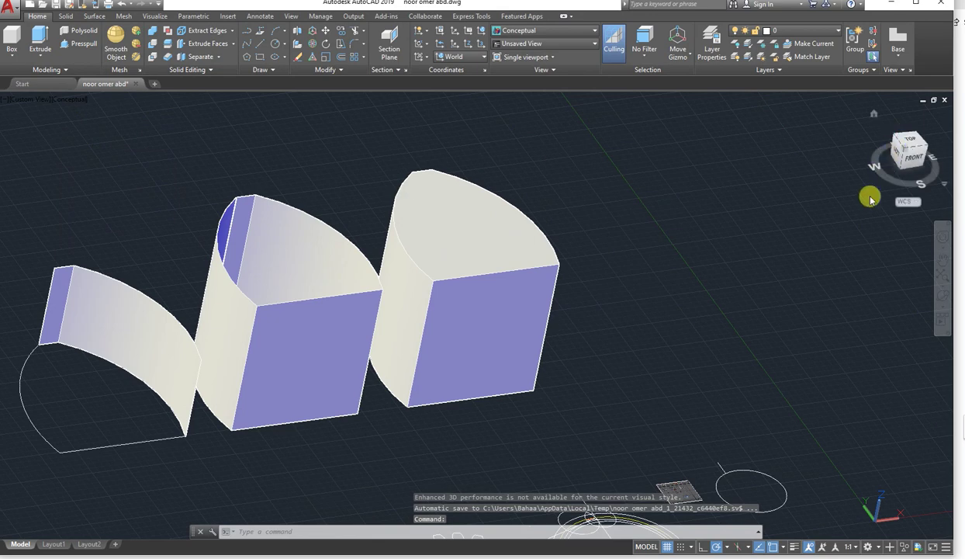
left_click(941, 297)
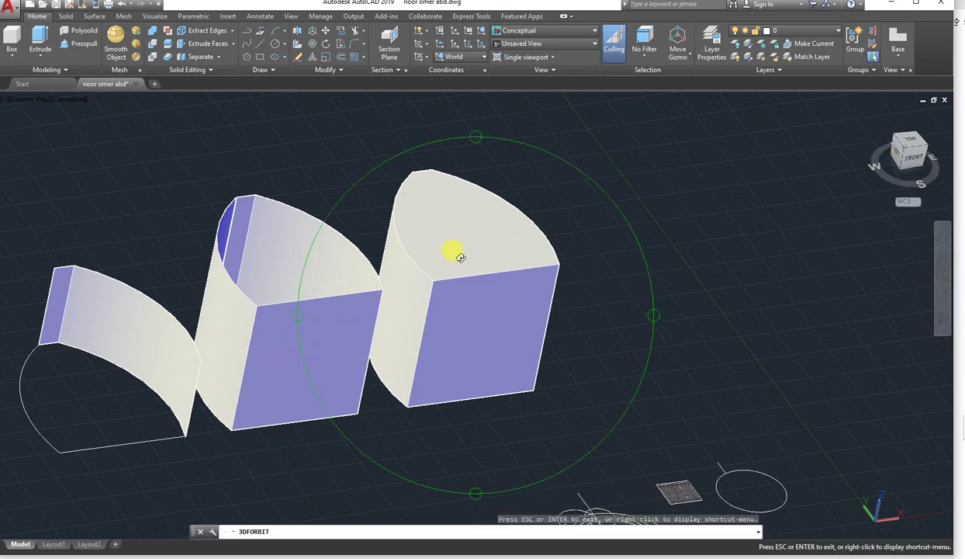
left_click_drag(422, 289, 433, 305)
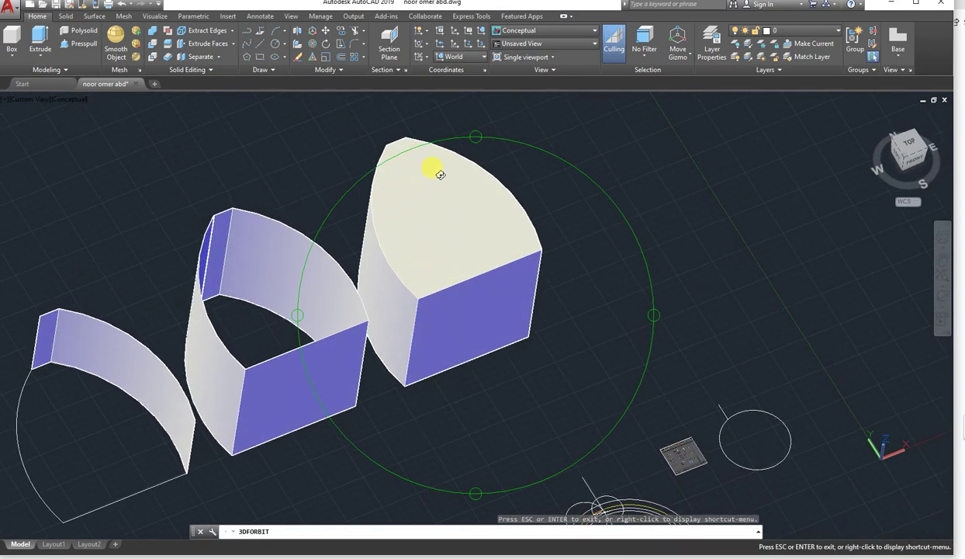
left_click_drag(440, 174, 411, 256)
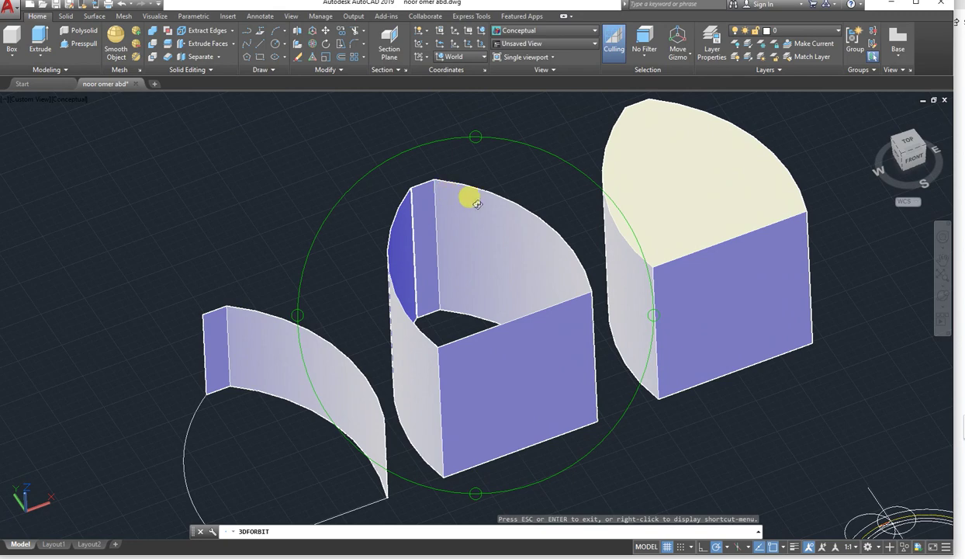
key("Escape")
Select the middle extrusion, the left outline's two surfaces and the right extrusion to check which parts form single objects
left_click(554, 252)
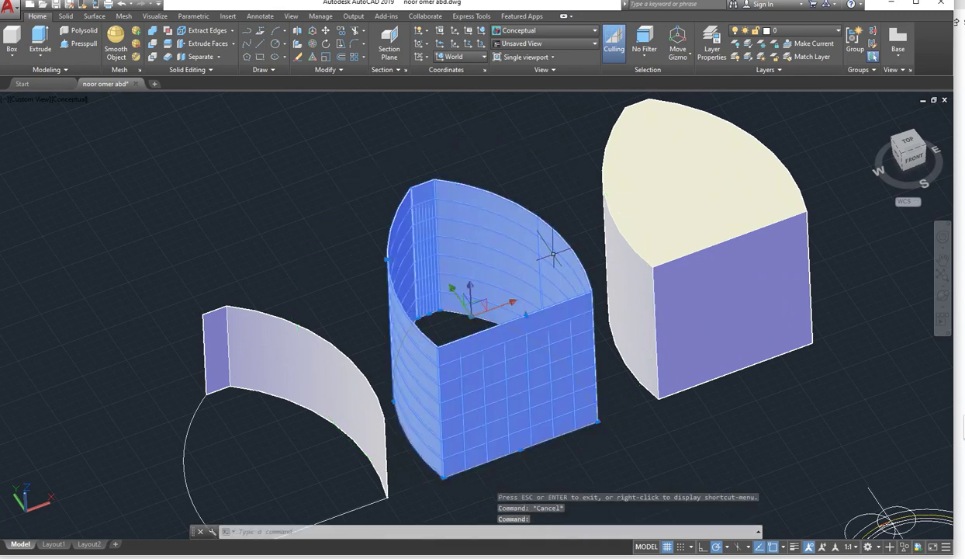
key("Escape")
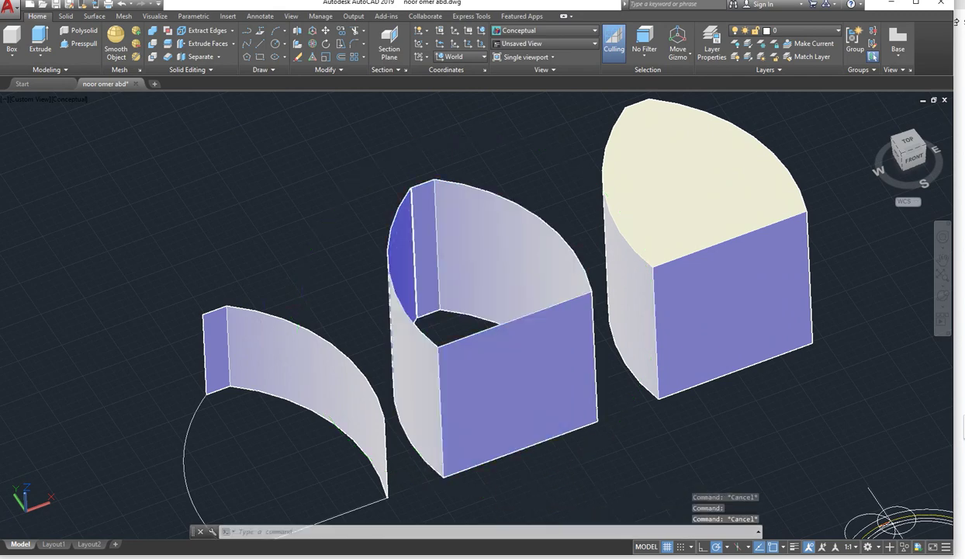
middle_click_drag(254, 351, 264, 269)
left_click(256, 248)
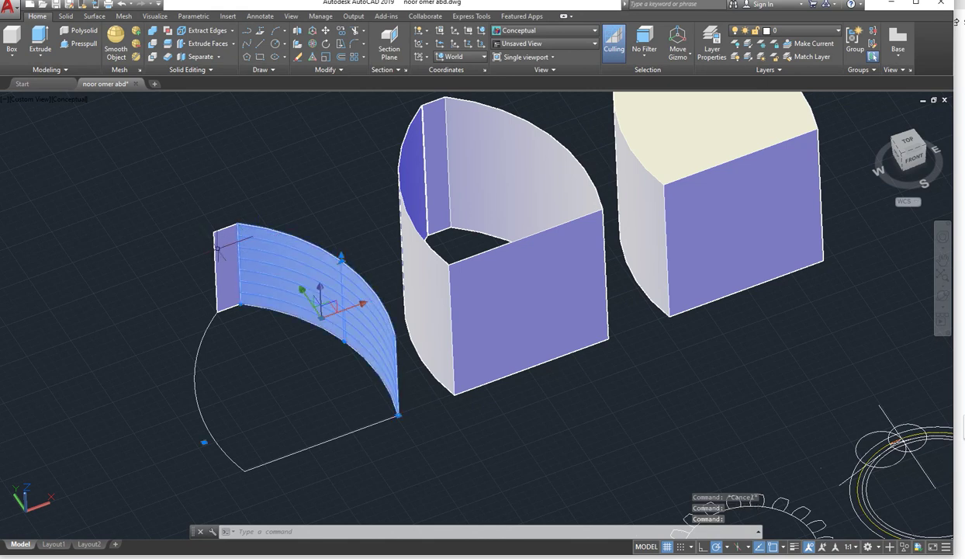
left_click(218, 250)
key("Escape")
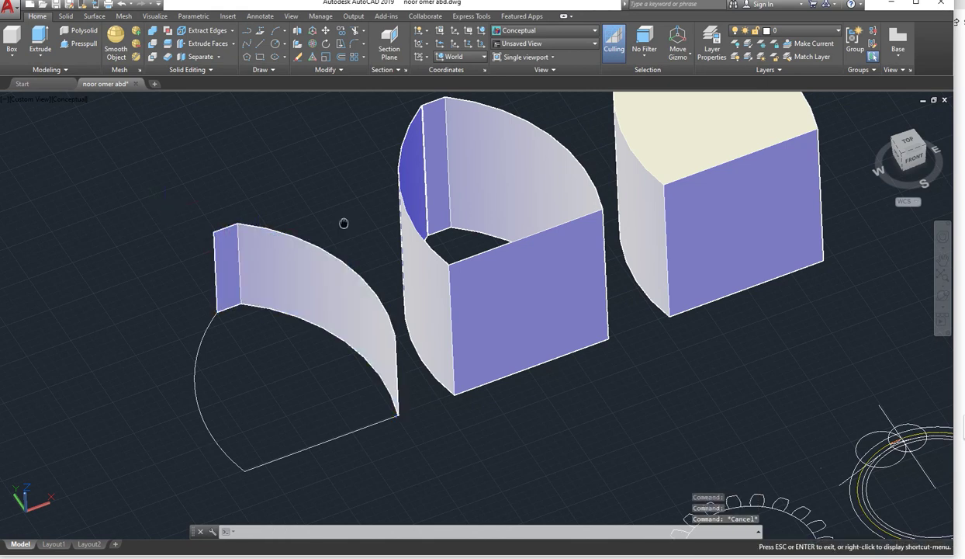
middle_click_drag(343, 220, 249, 255)
left_click(519, 194)
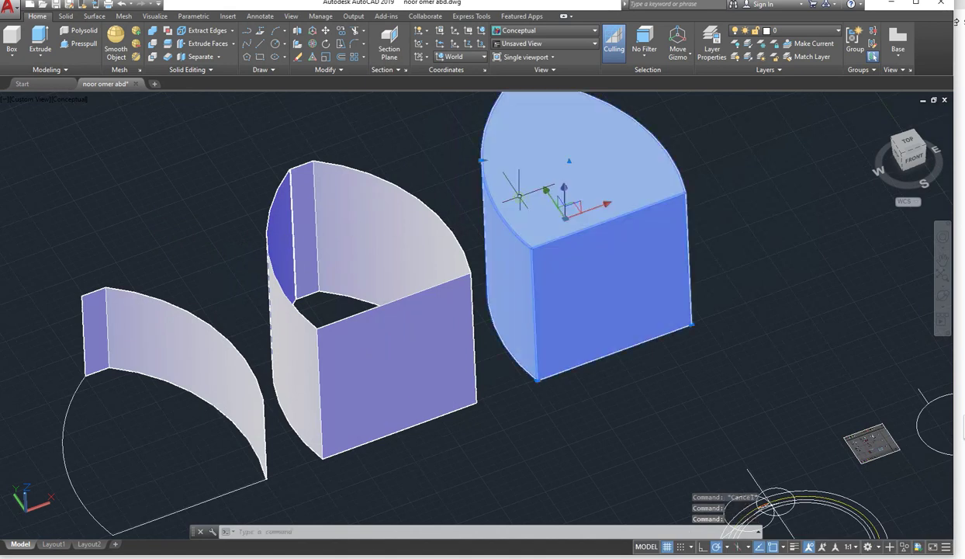
key("Escape")
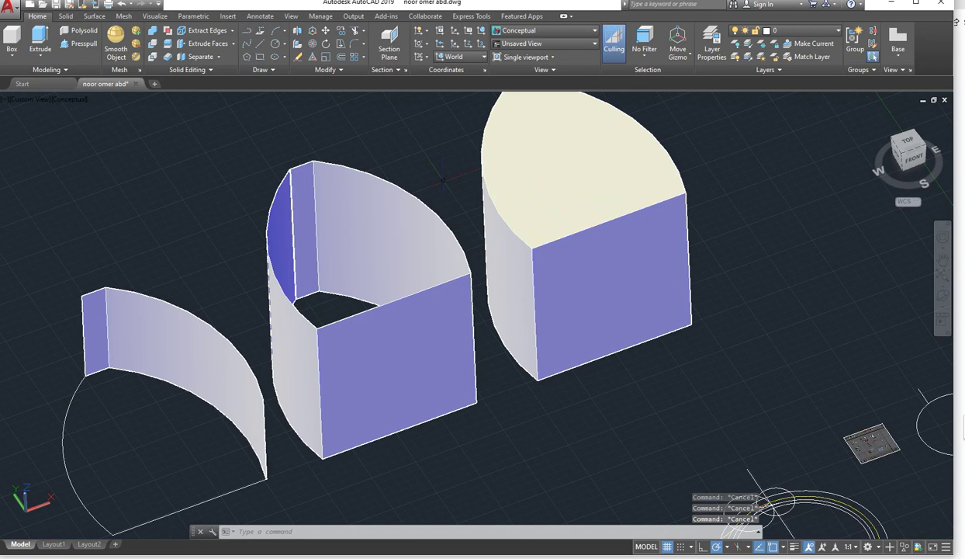
Examine the narrow vertical gap at the upper corner of the middle extrusion
scroll(443, 178, "down", 2)
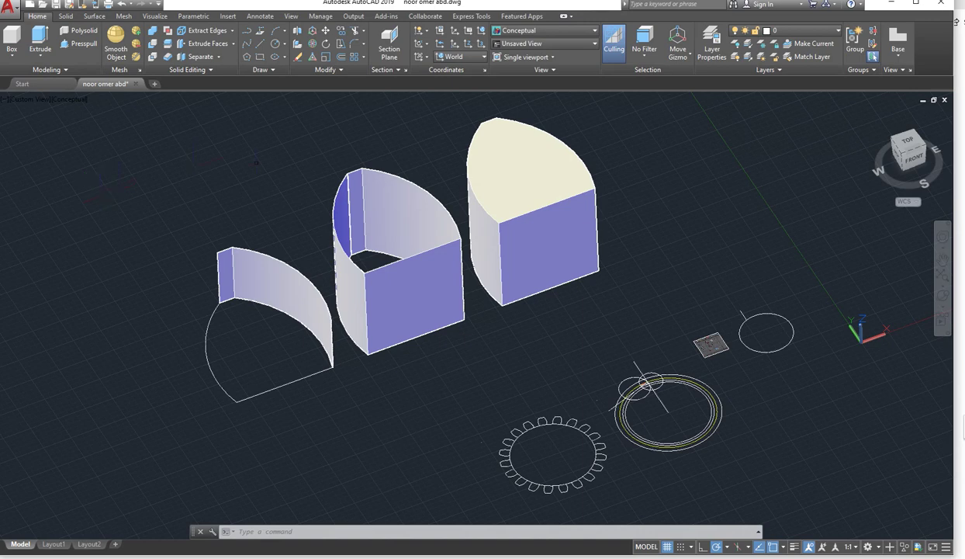
scroll(346, 172, "up", 10)
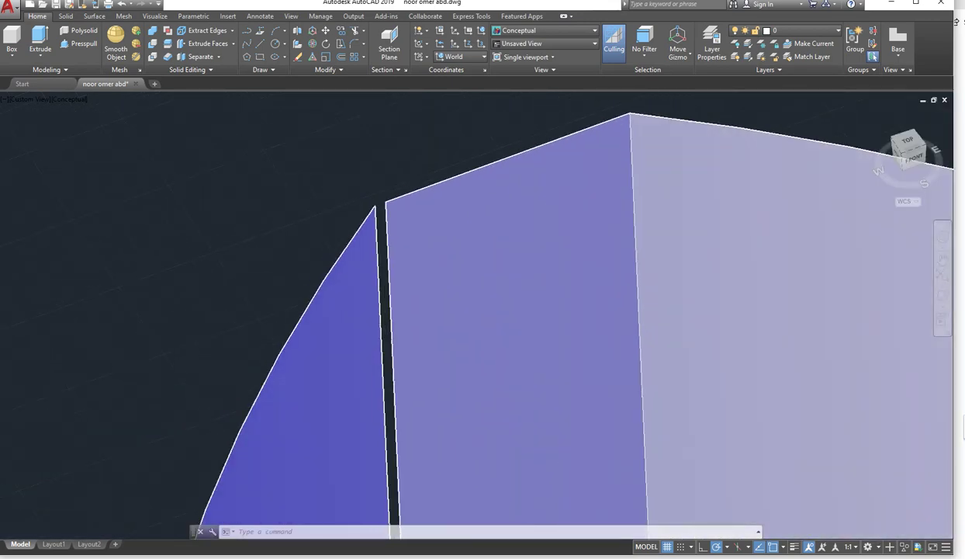
scroll(403, 226, "up", 3)
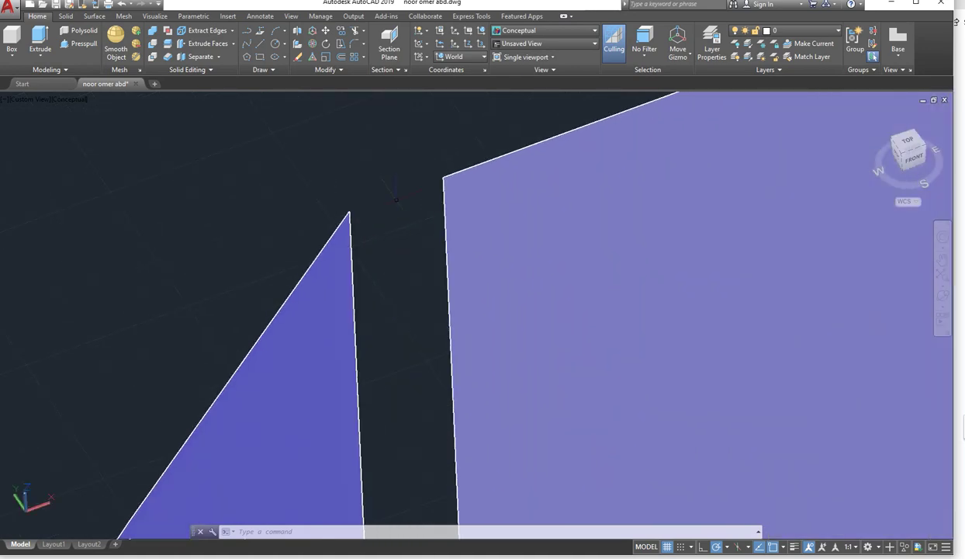
scroll(395, 209, "down", 3)
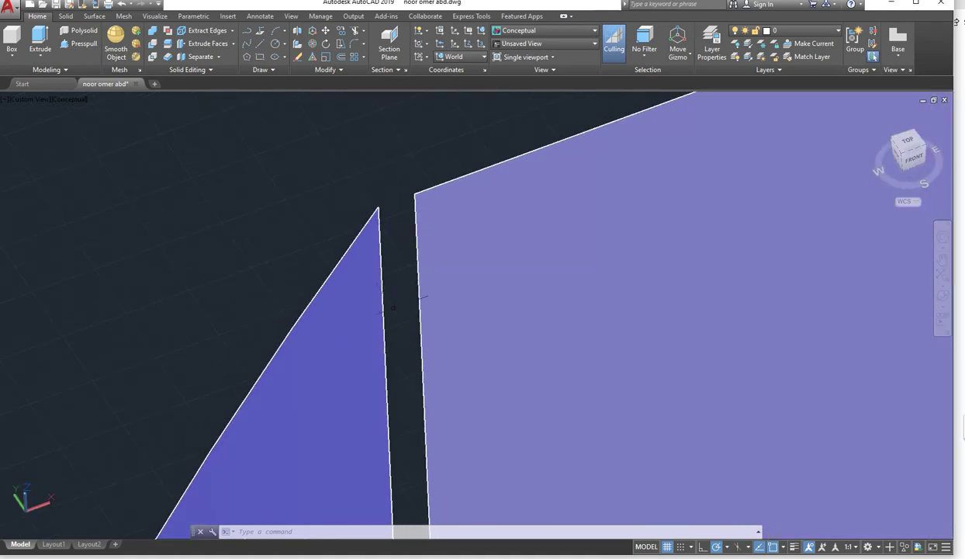
scroll(403, 280, "down", 8)
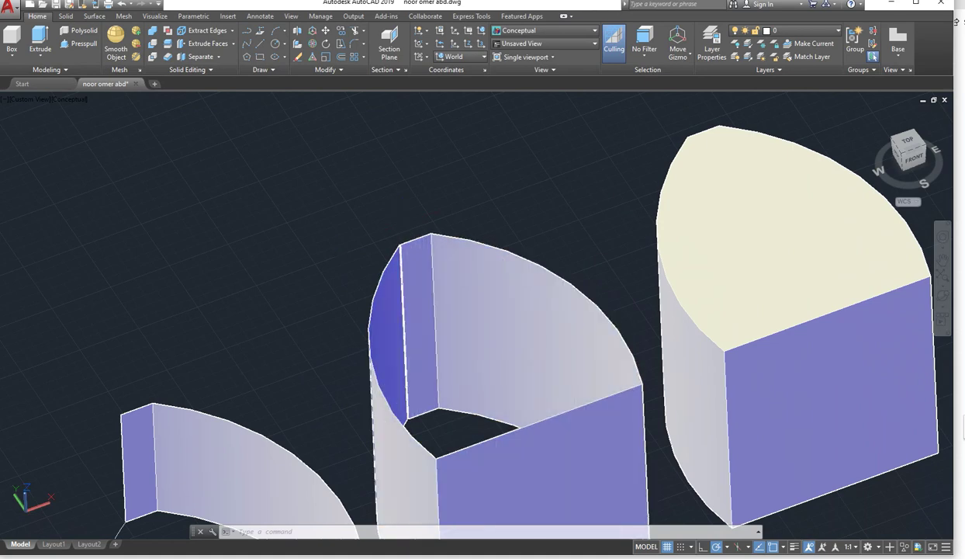
middle_click_drag(256, 201, 252, 143)
left_click(95, 16)
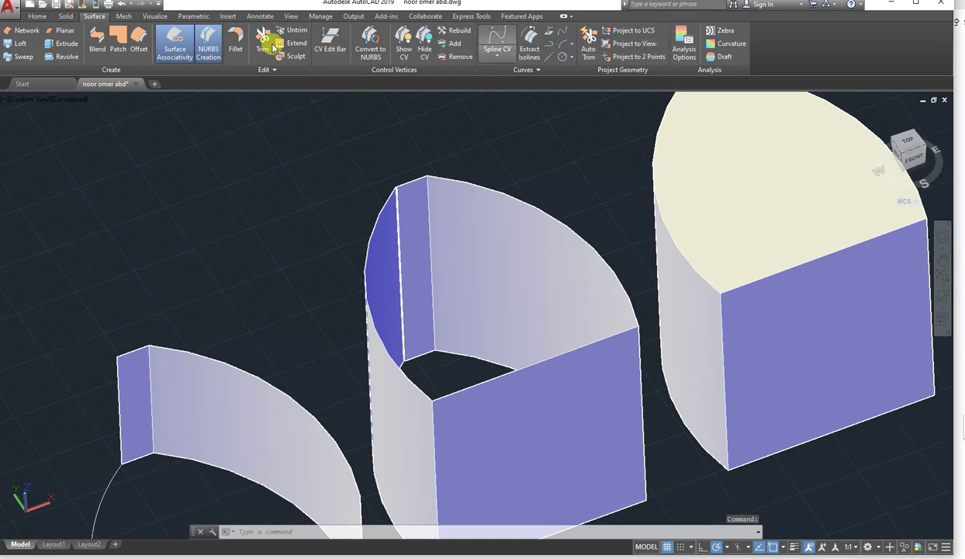
left_click(36, 17)
Erase the three extruded shapes and the leftover straight line from the base of the left outline
scroll(262, 198, "down", 5)
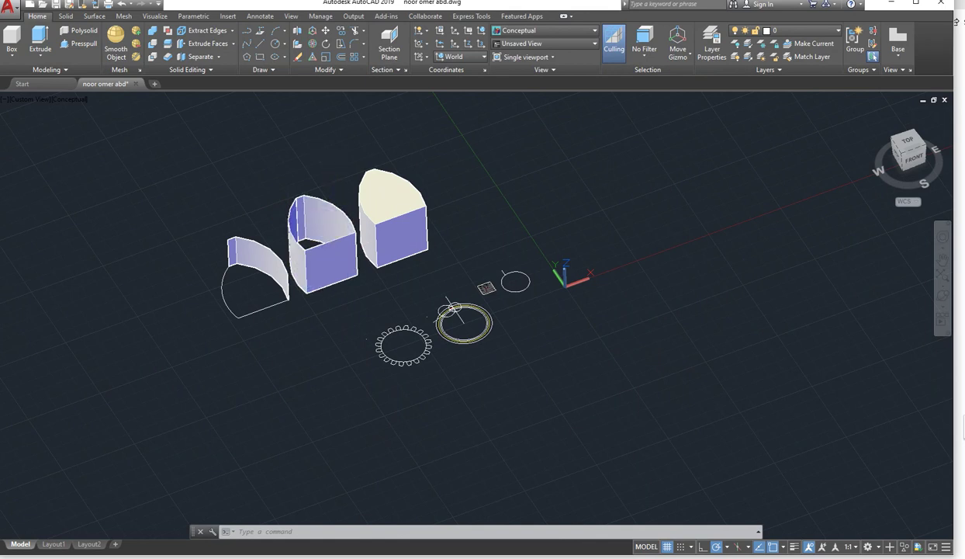
middle_click_drag(334, 179, 348, 215)
left_click(427, 334)
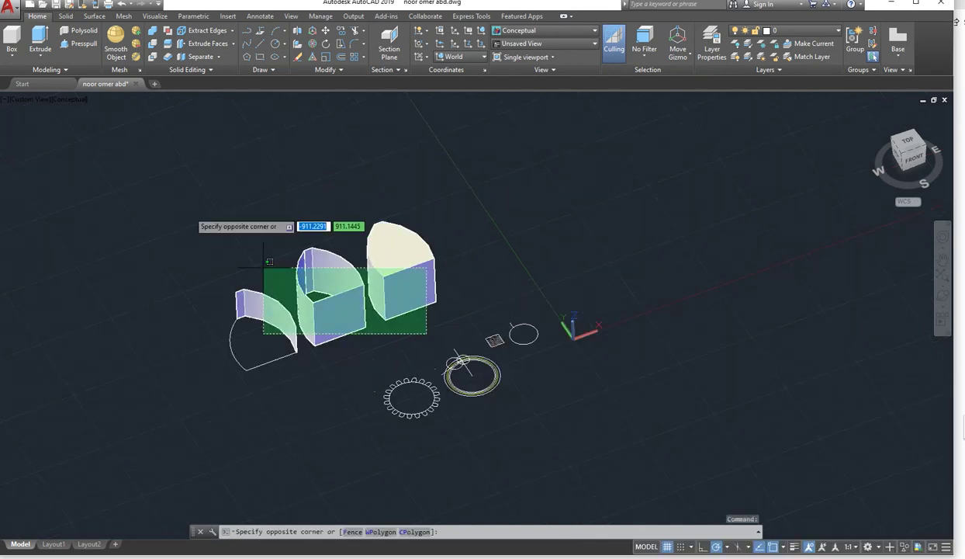
left_click(164, 187)
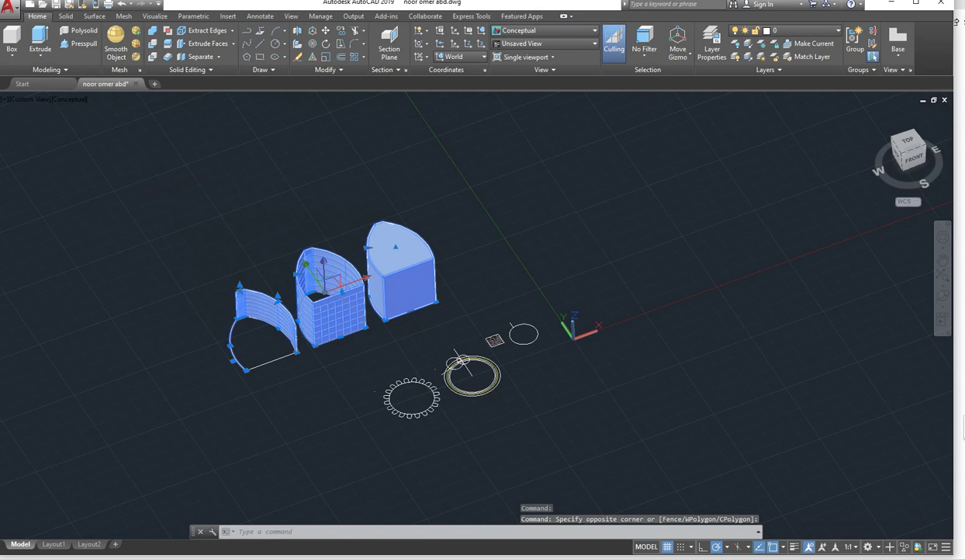
key("Delete")
left_click(304, 410)
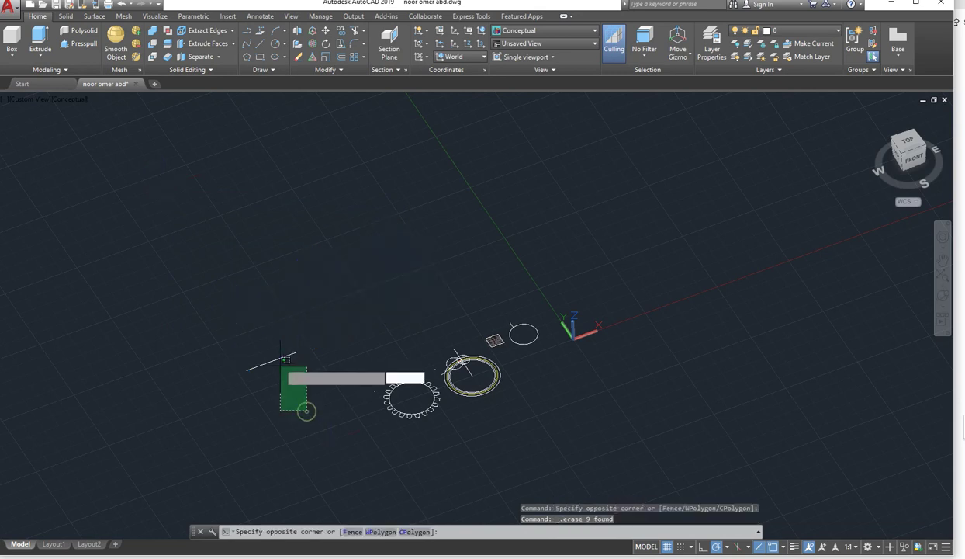
left_click(248, 327)
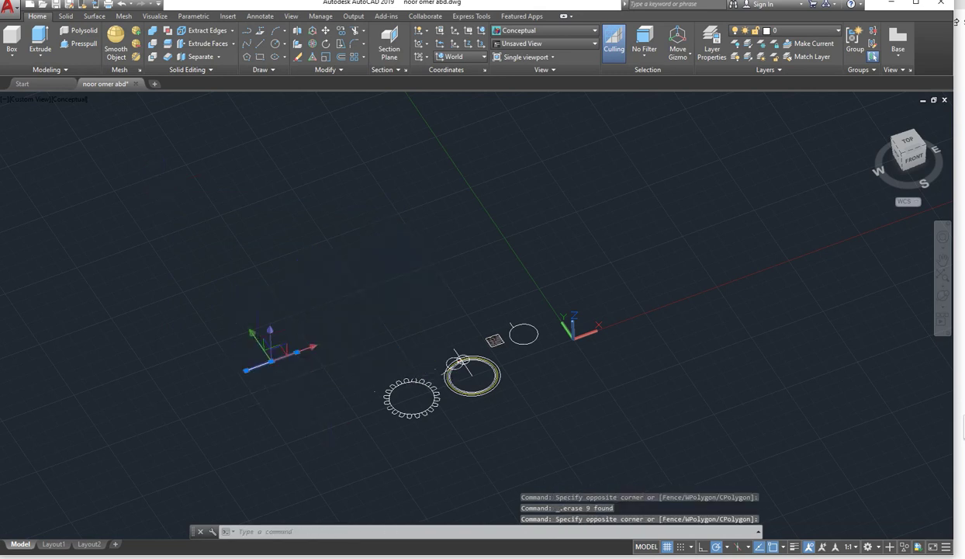
key("Delete")
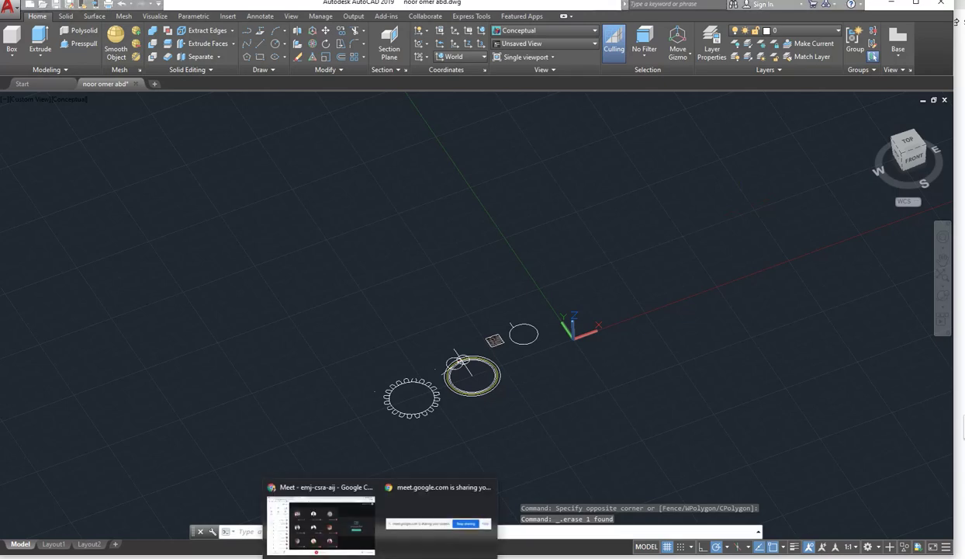
Switch to the Google Meet call to check on the participants, and return to AutoCAD
left_click(355, 519)
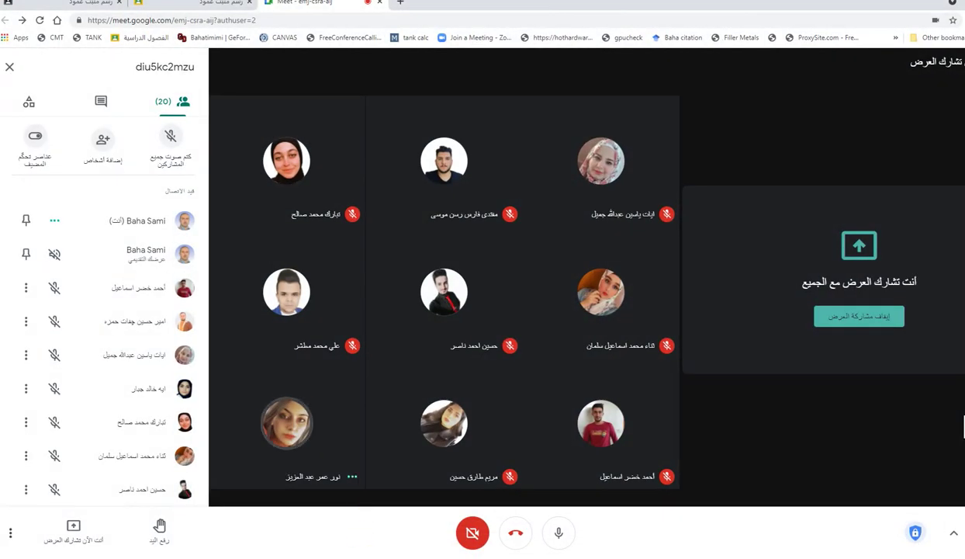
mouse_move(380, 558)
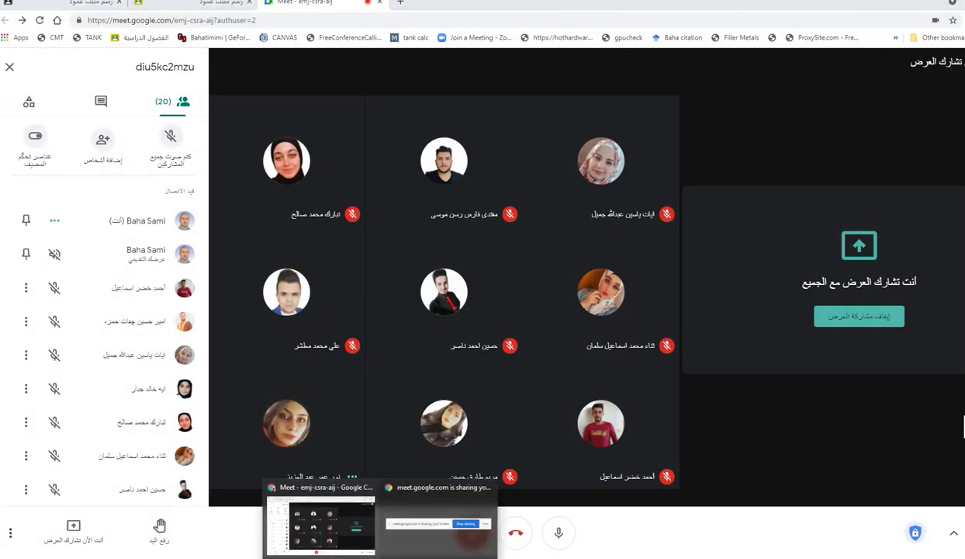
left_click(472, 543)
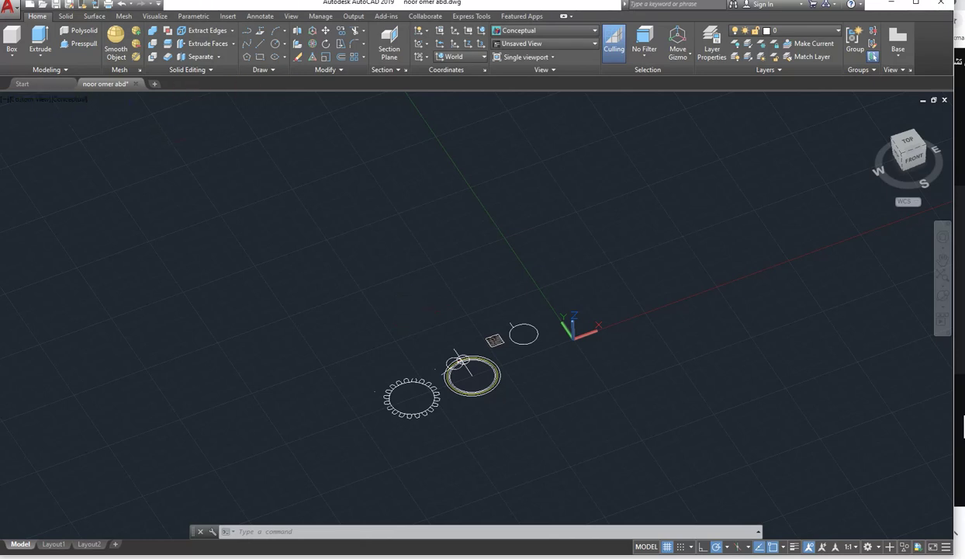
Set the gear drawing to the Top view and check the bearing block's dimensions in the lever.JPG reference image
left_click(910, 145)
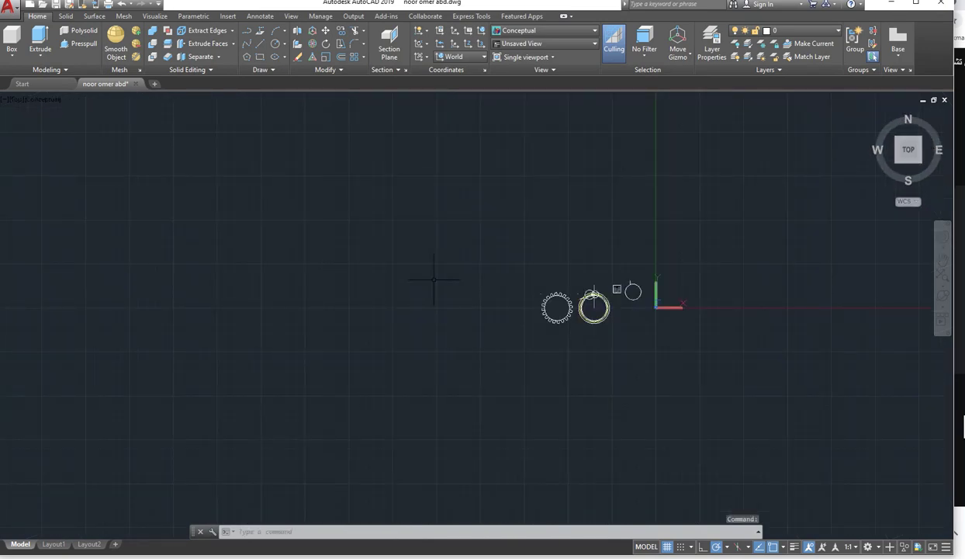
key("alt+Tab")
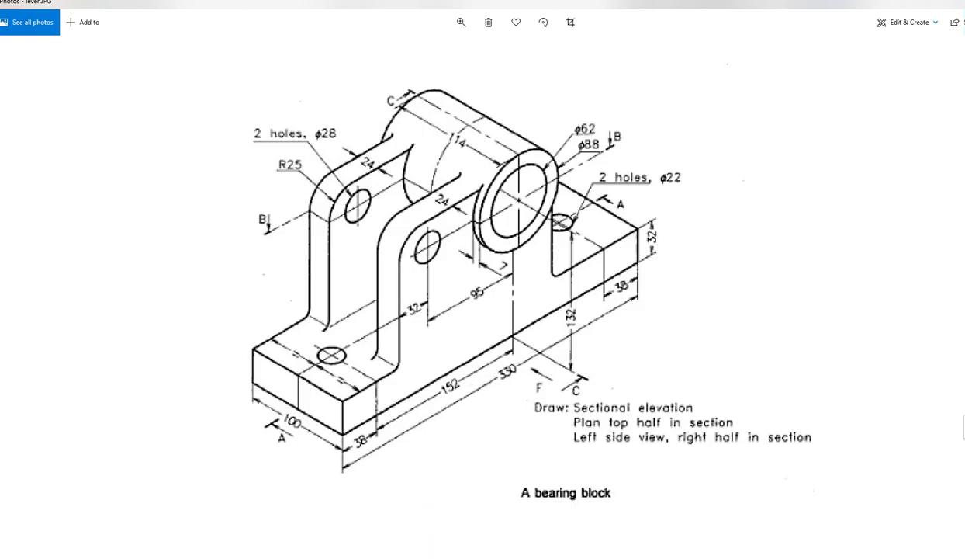
key("alt+Tab")
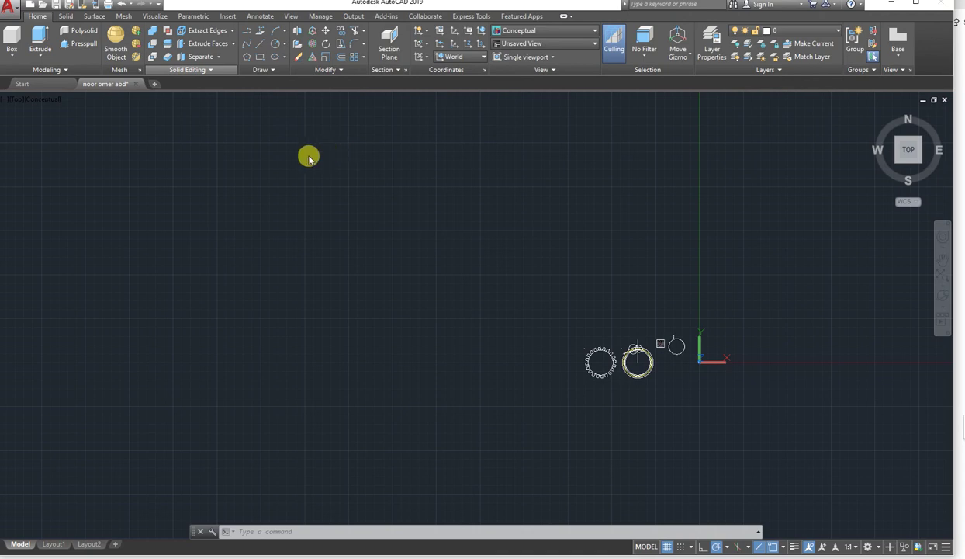
Create a new drawing from the acad template
key("ctrl+n")
left_click(433, 232)
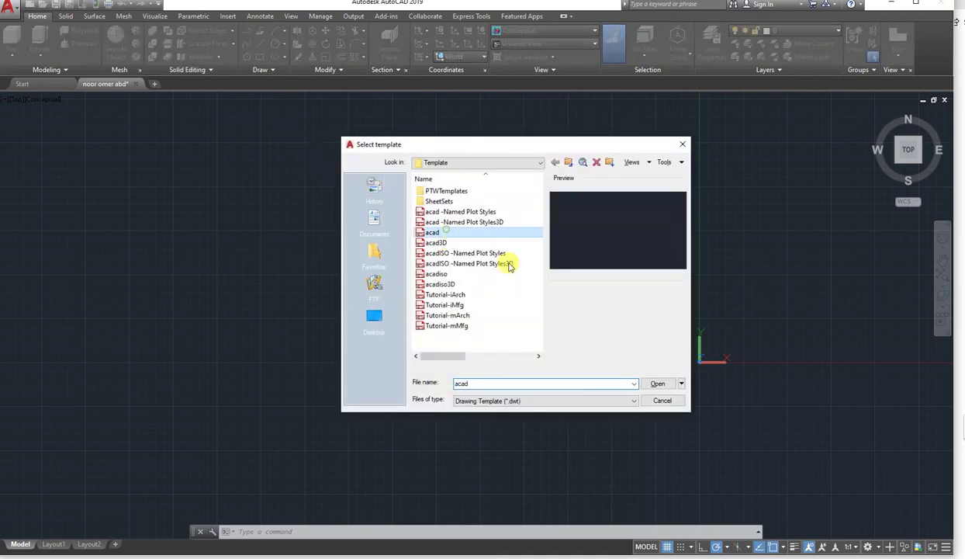
left_click(660, 385)
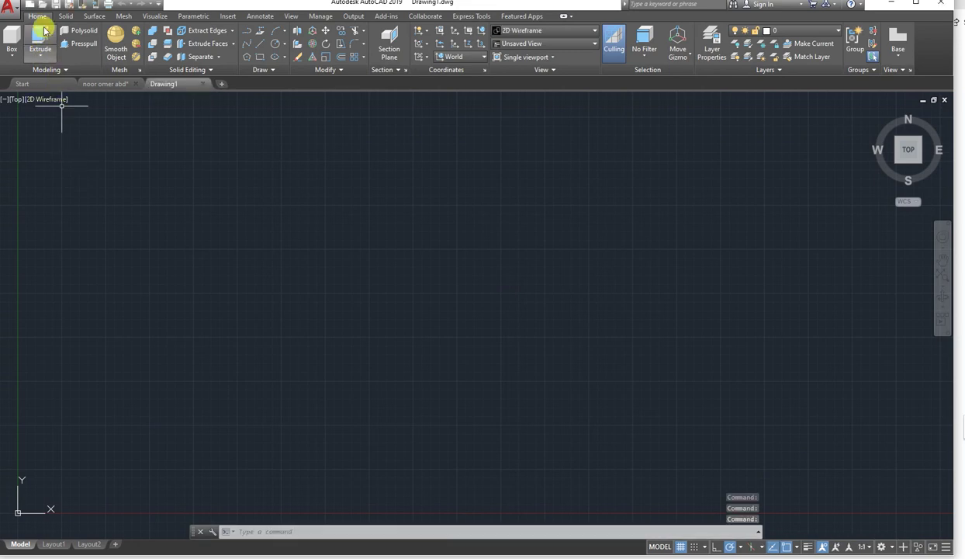
Draw a horizontal base line 330 units long to the right from the origin 0,0
scroll(266, 143, "down", 4)
mouse_move(232, 140)
middle_mouse_down()
mouse_move(226, 162)
mouse_move(189, 200)
mouse_move(180, 195)
middle_mouse_up()
left_click(247, 31)
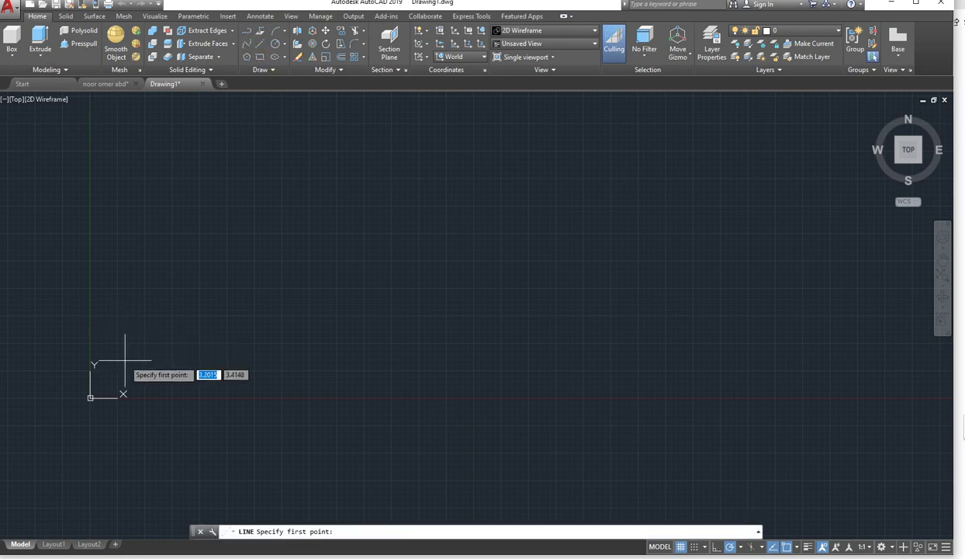
type("0,0")
key("Return")
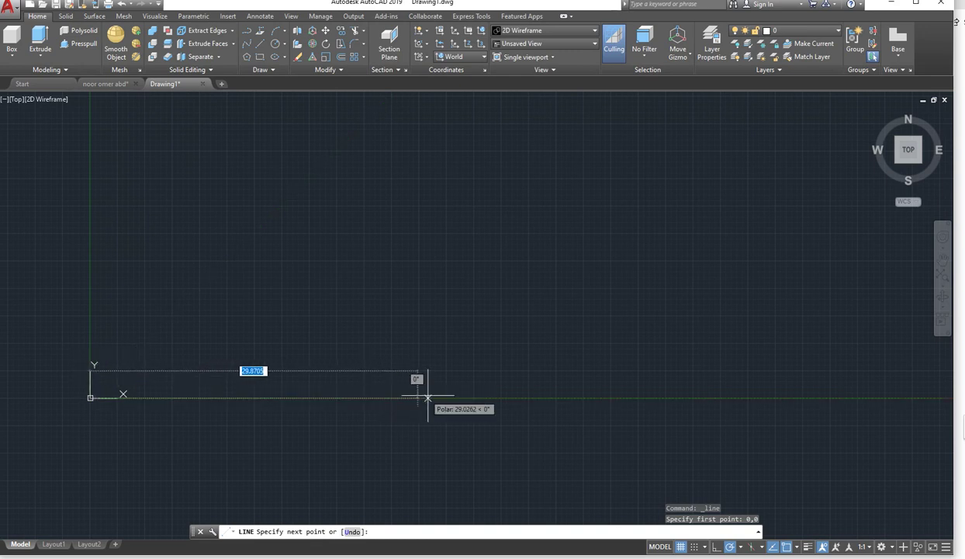
type("330")
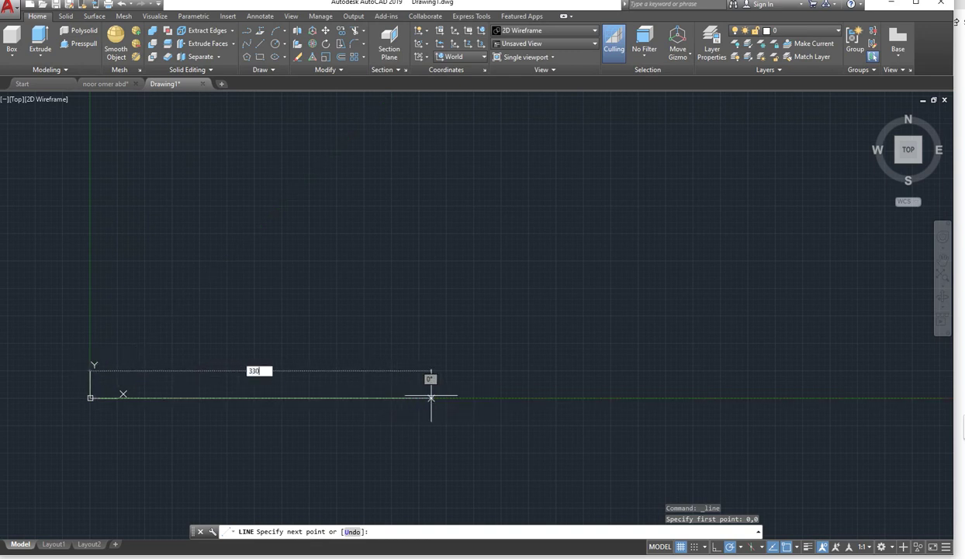
key("Return")
key("Return")
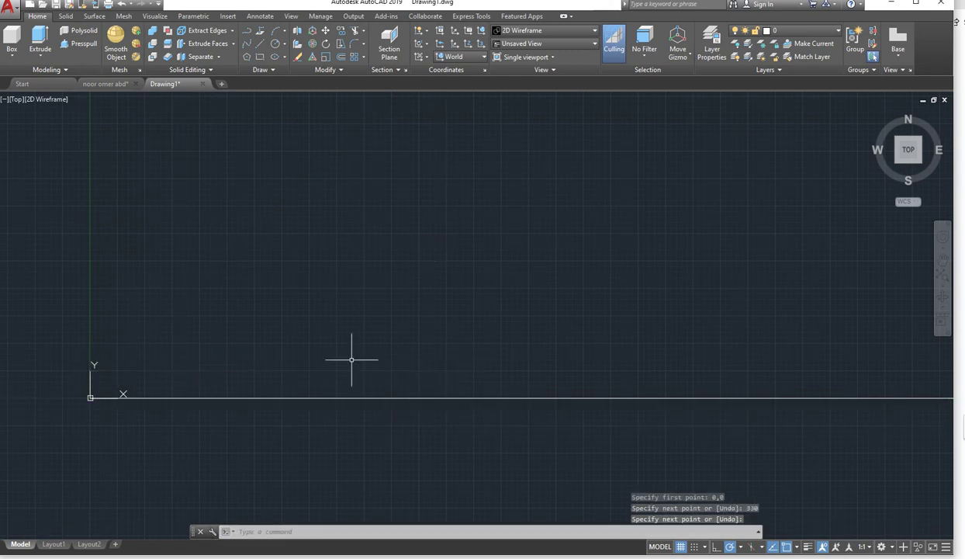
scroll(382, 342, "down", 3)
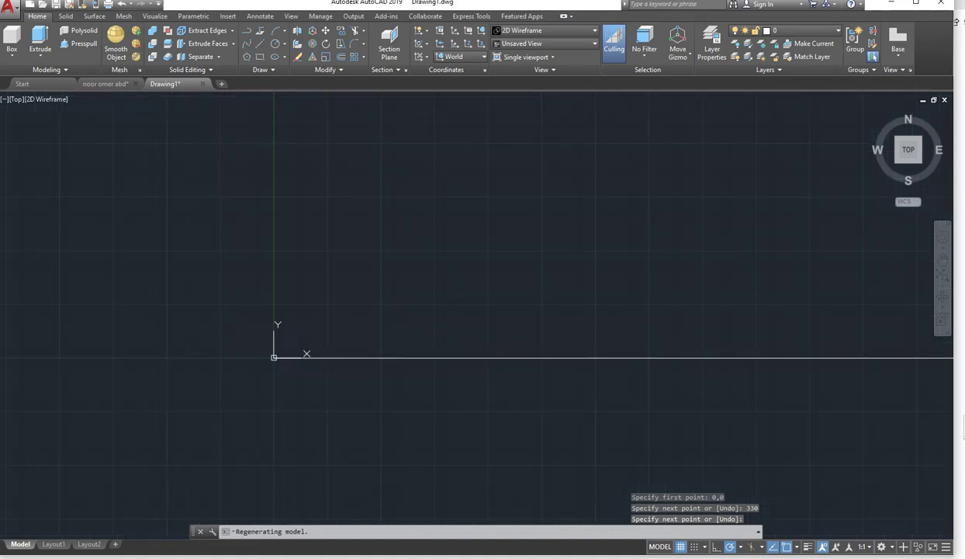
middle_click_drag(489, 328, 432, 360)
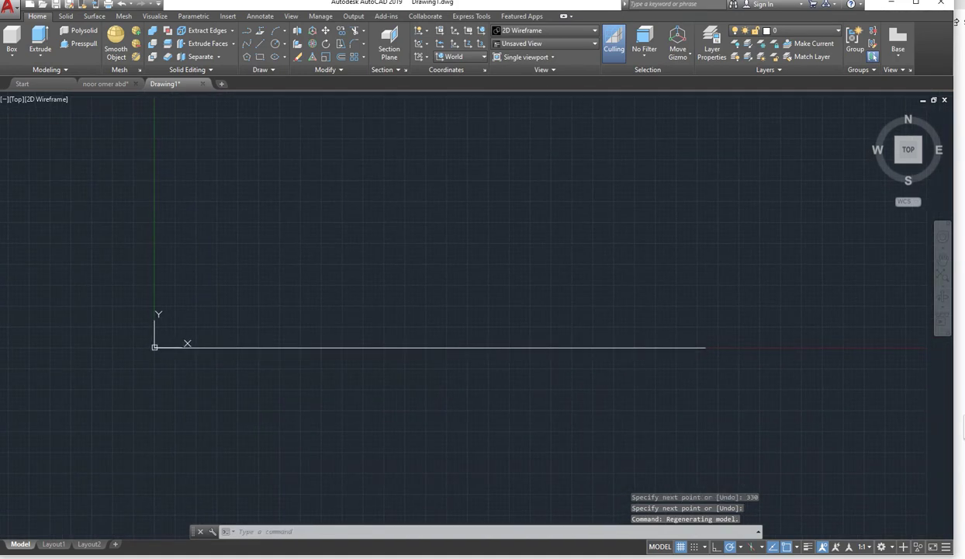
Recheck the bearing block reference image, and close the gear drawing without saving its changes
key("alt+Tab")
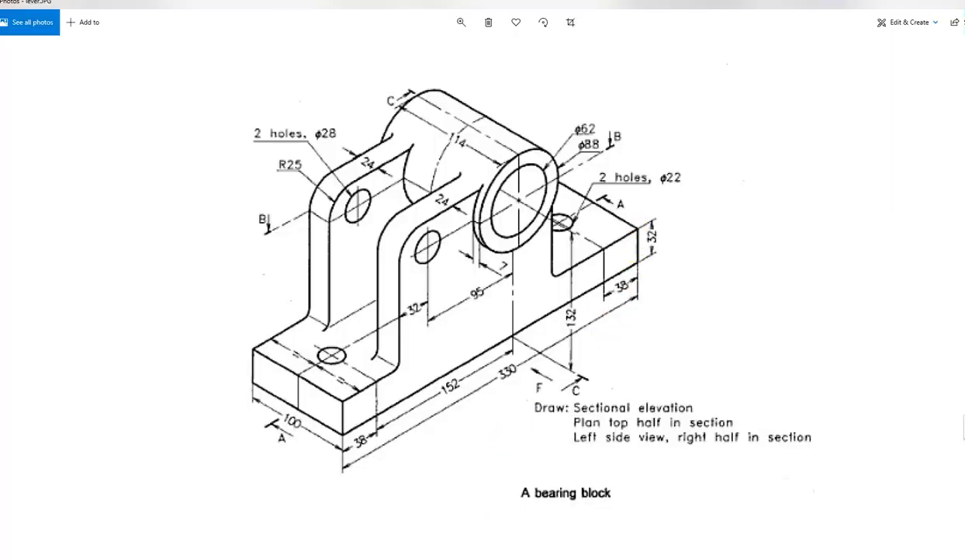
mouse_move(487, 557)
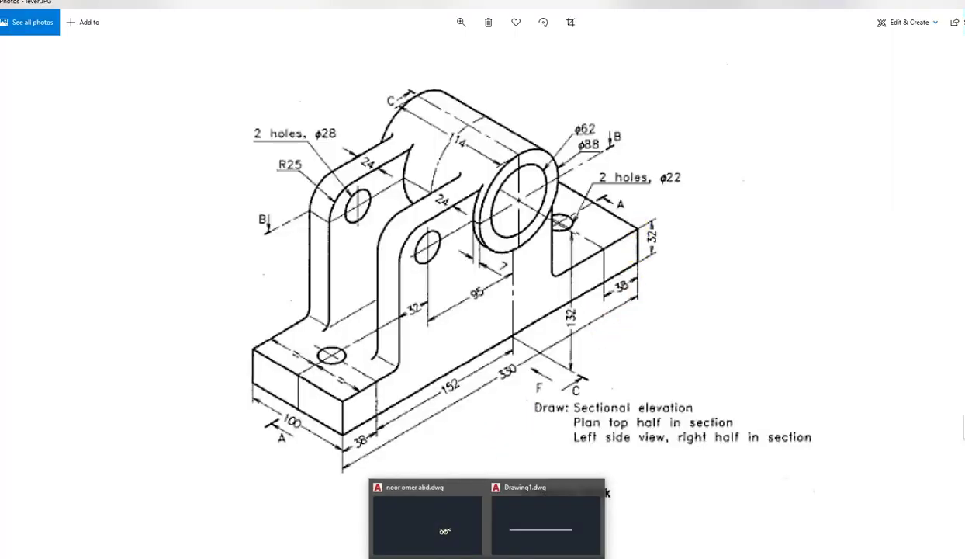
left_click(478, 488)
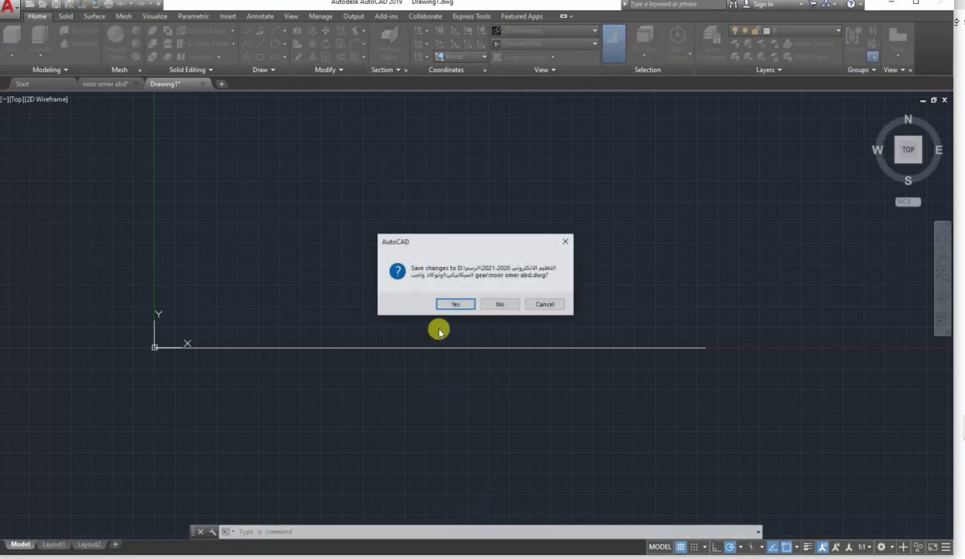
left_click(500, 304)
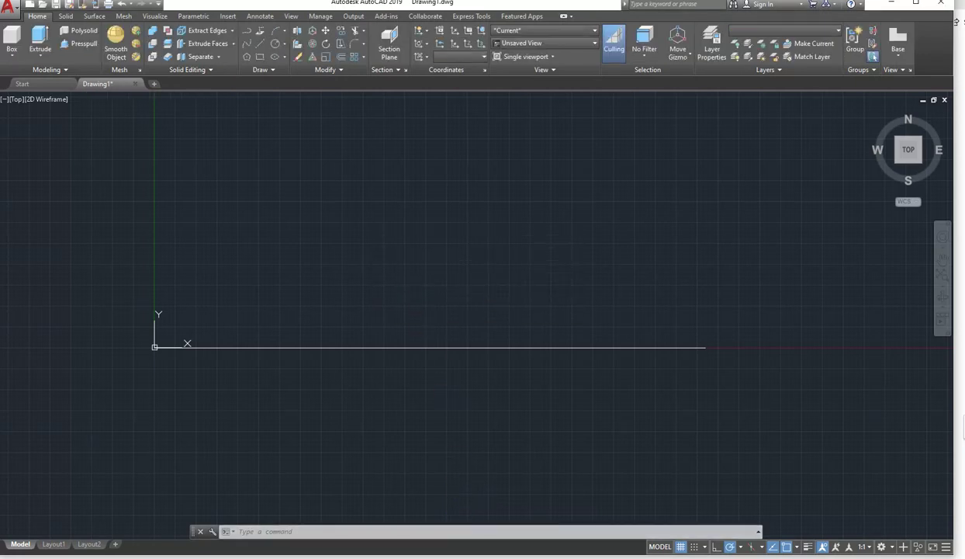
Draw a 32-unit vertical line up from the base line's right end and a 330-unit horizontal line leftward from its top
left_click(260, 43)
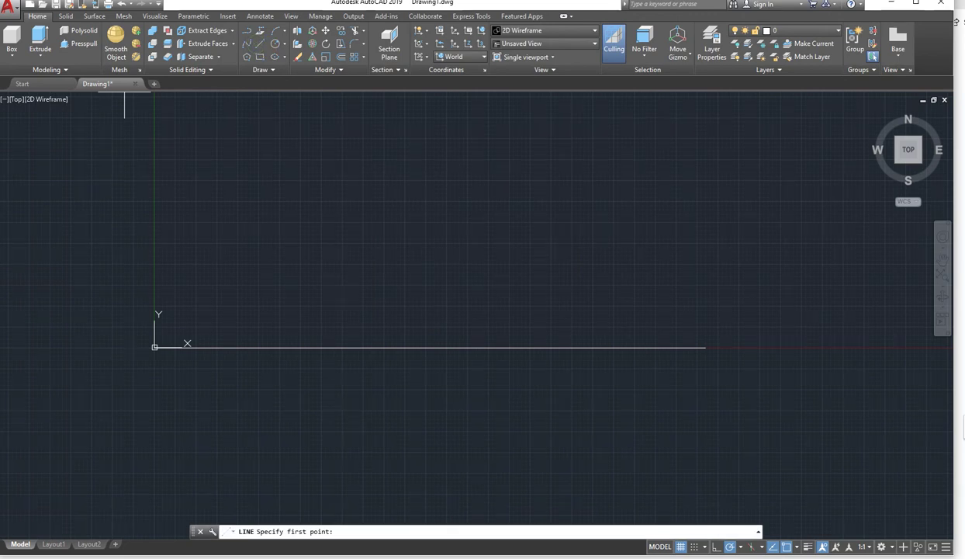
left_click(705, 347)
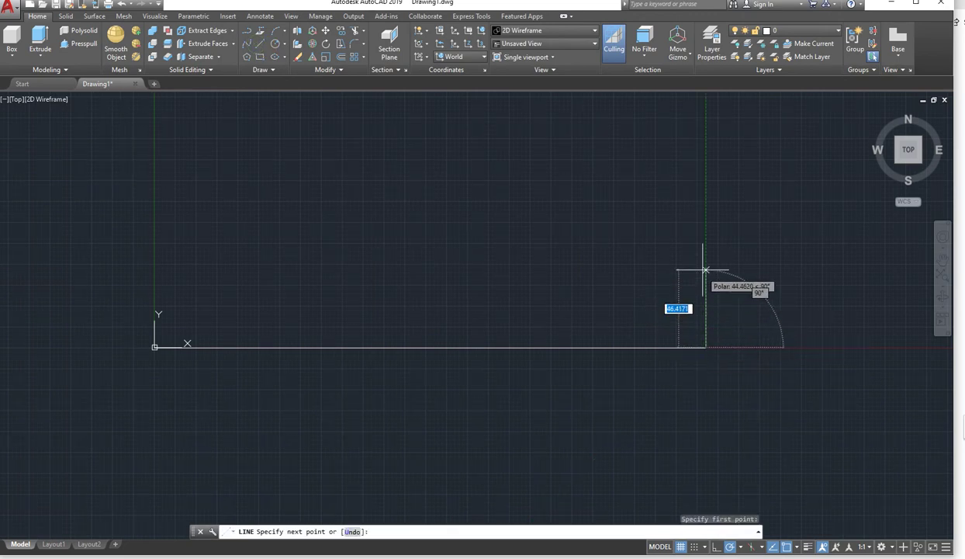
type("2")
left_click(705, 267)
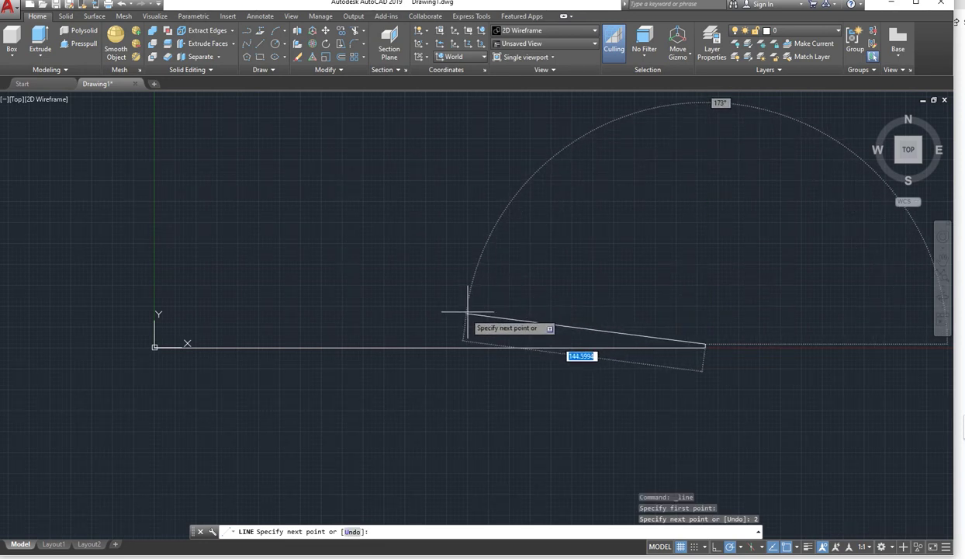
key("ctrl+z")
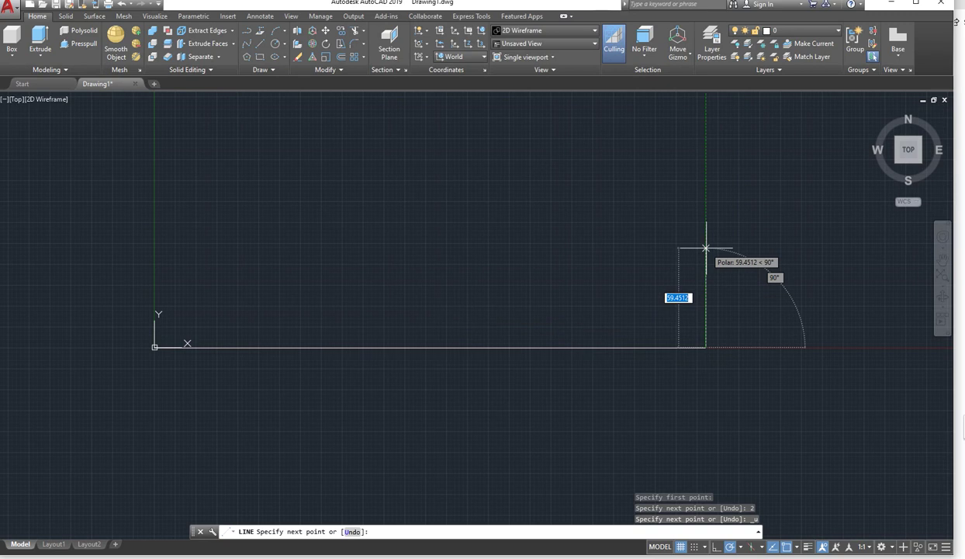
type("32")
key("Return")
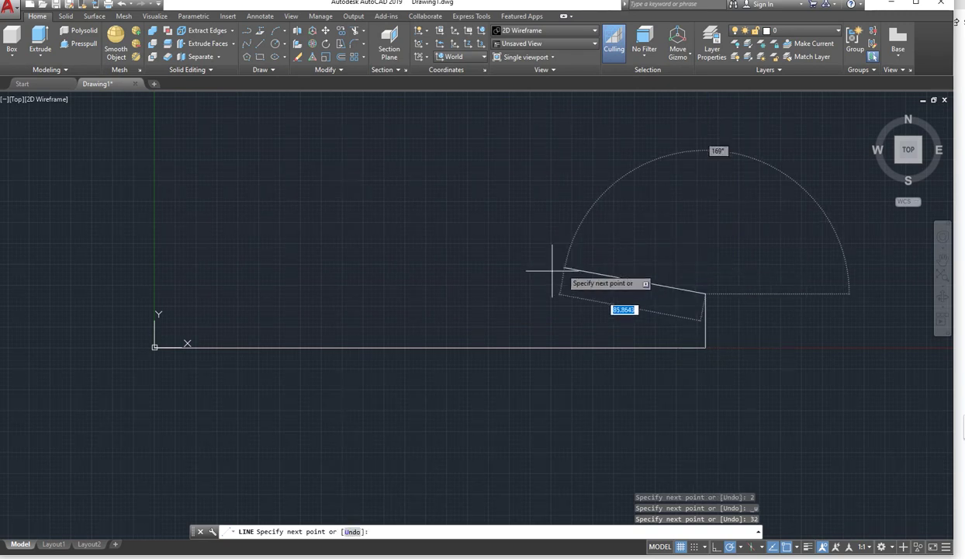
left_click(444, 292)
type("330")
key("Return")
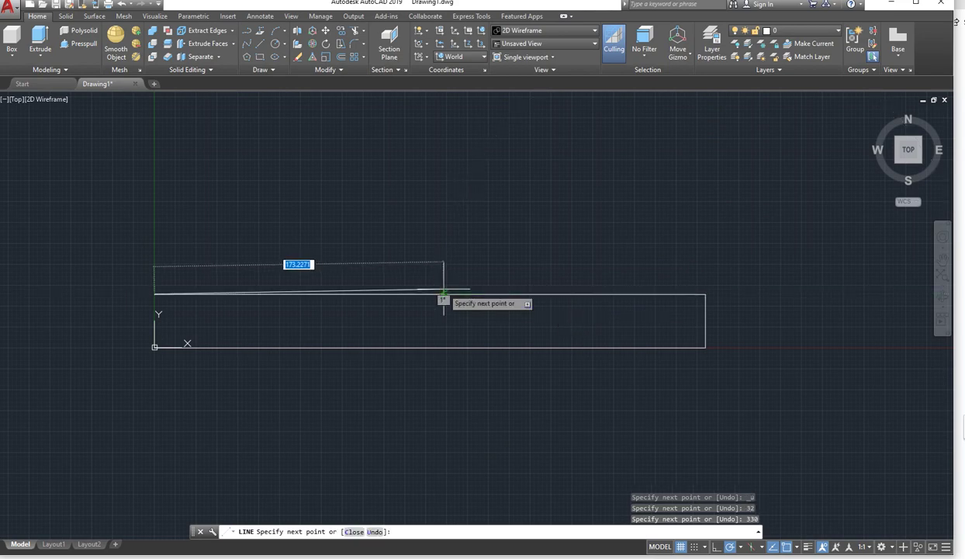
Try to finish the outline with the Line command's Close option, and erase the diagonal line across the rectangle
type("c")
key("Return")
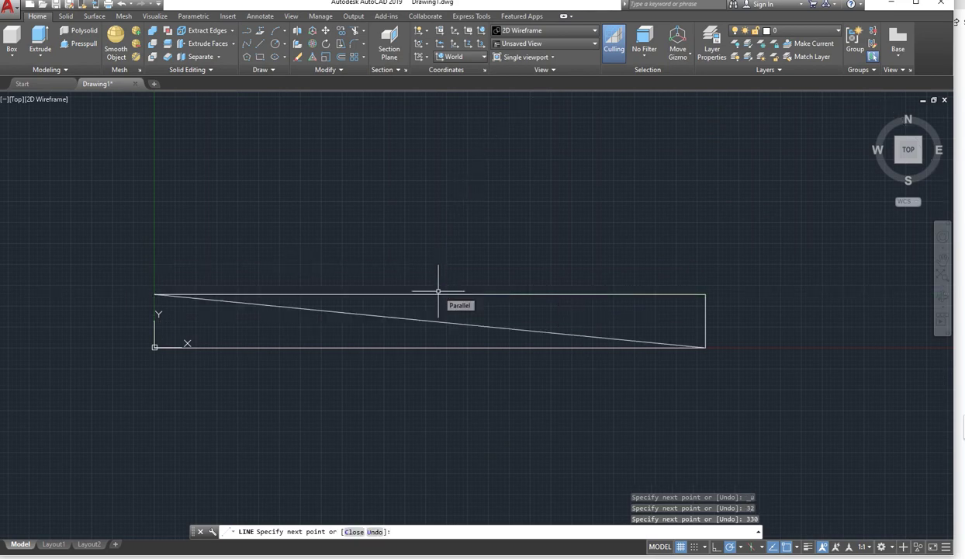
left_click(492, 327)
key("Delete")
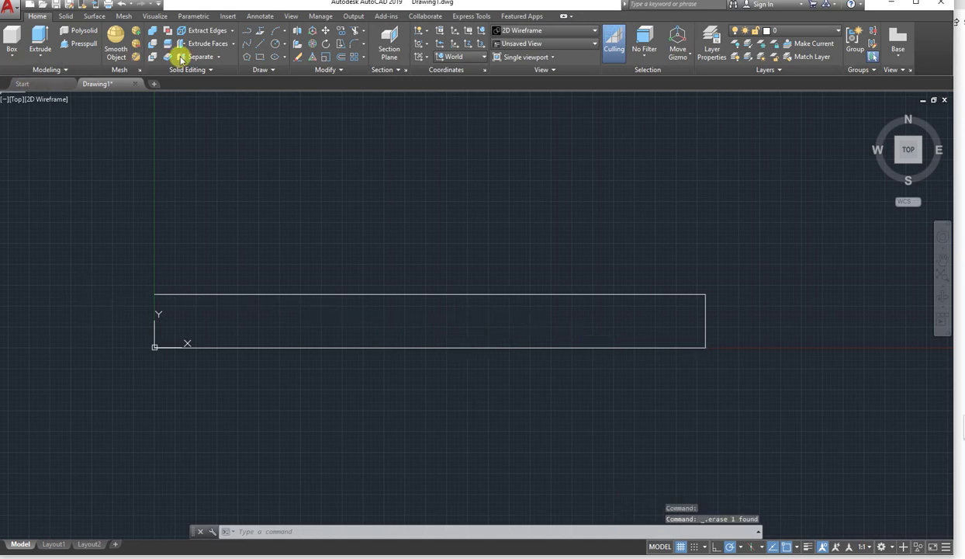
Draw the rectangle's left edge from the upper line's left end down to the origin
left_click(257, 46)
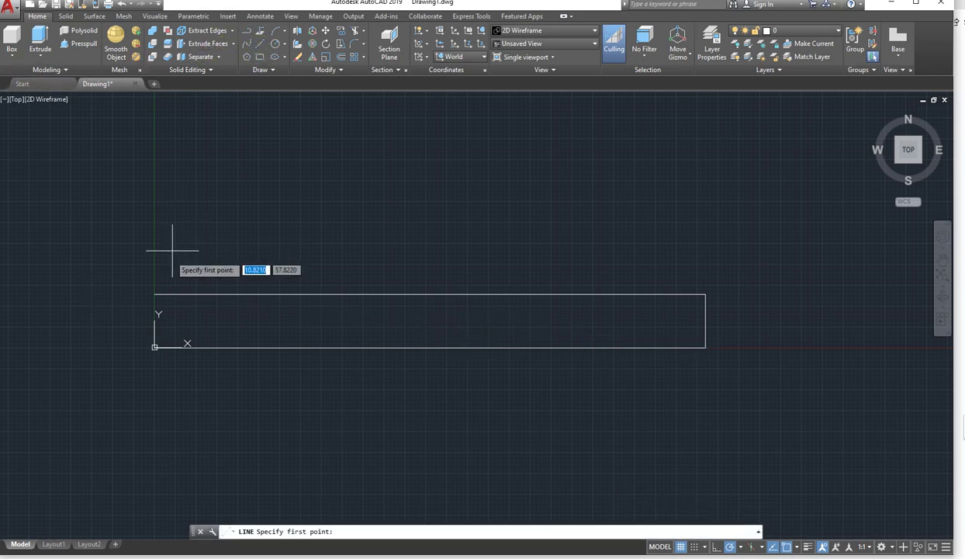
left_click(155, 293)
left_click(154, 346)
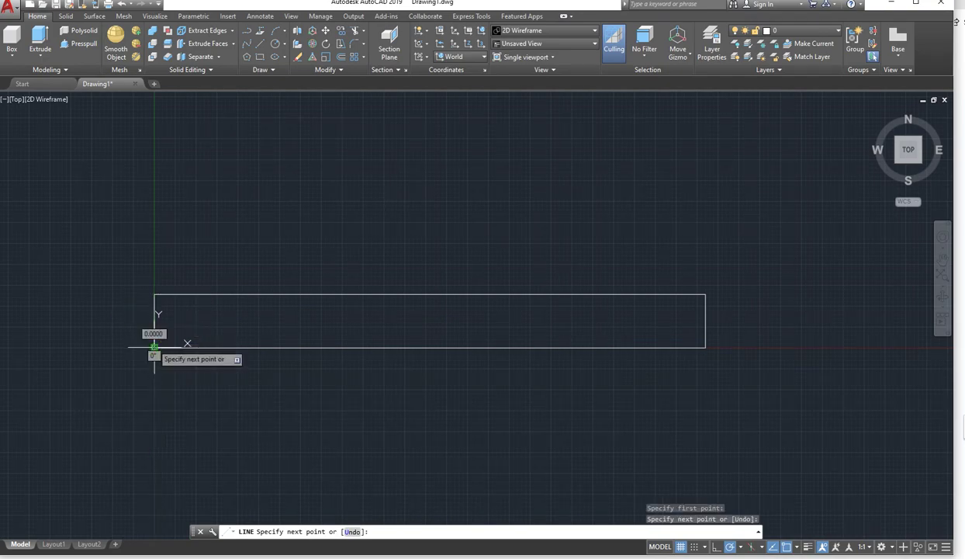
End the Line command and switch to the Photos app to examine the dimensions on the bearing block reference image
key("Escape")
key("Escape")
left_click(450, 553)
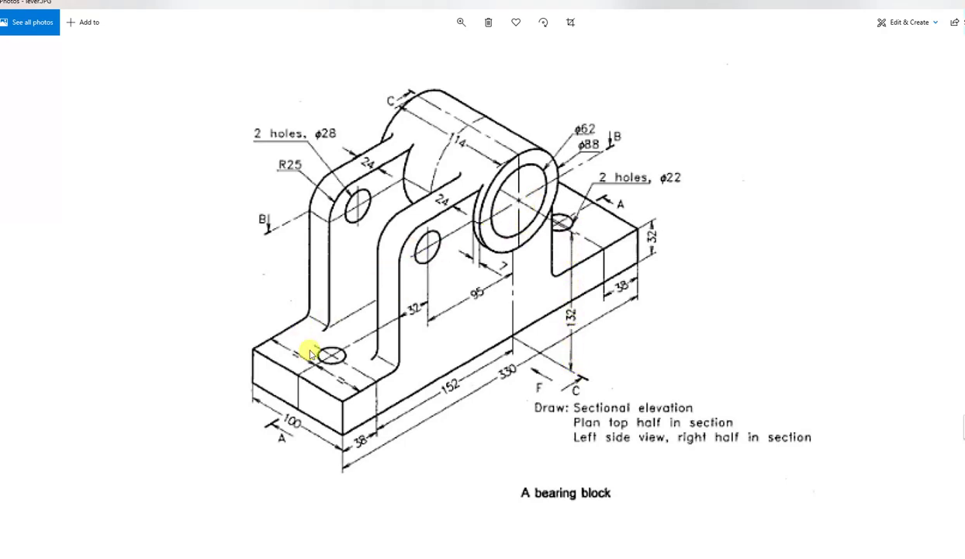
left_click(11, 523)
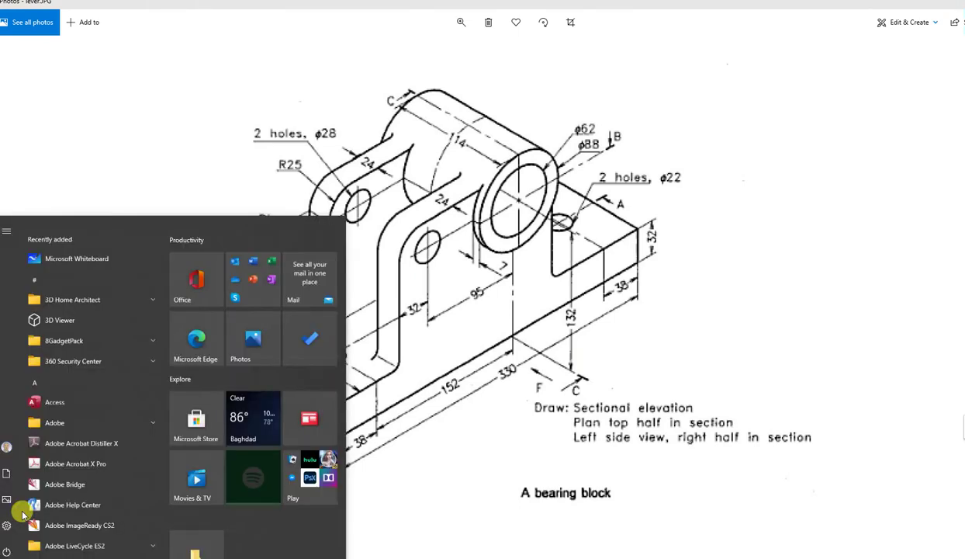
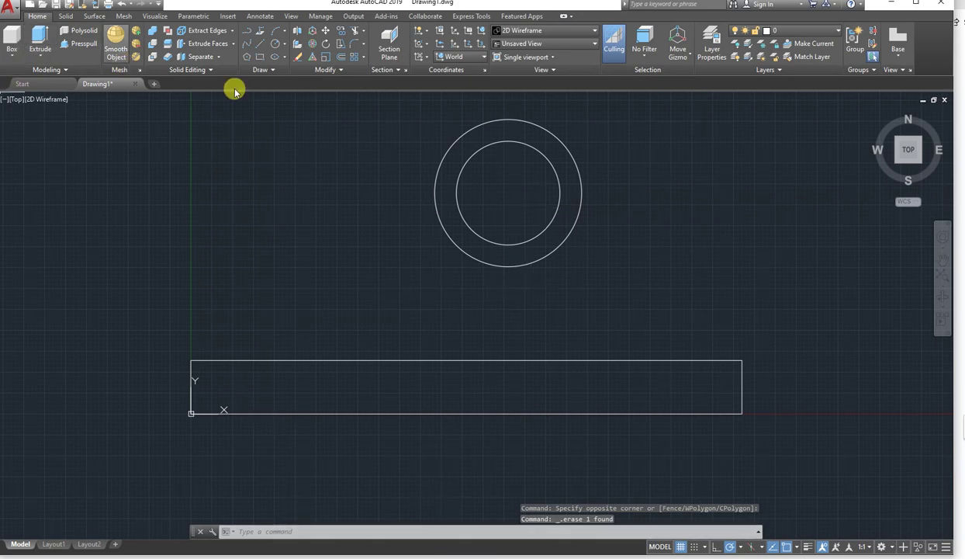
Draw a vertical line from the outer circle's right quadrant down to the top edge of the base rectangle
left_click(253, 42)
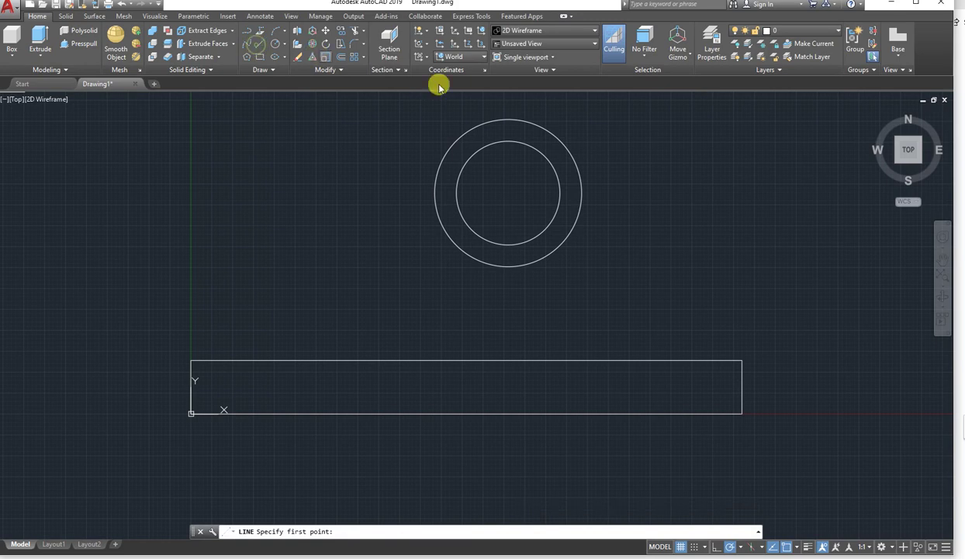
left_click(582, 192)
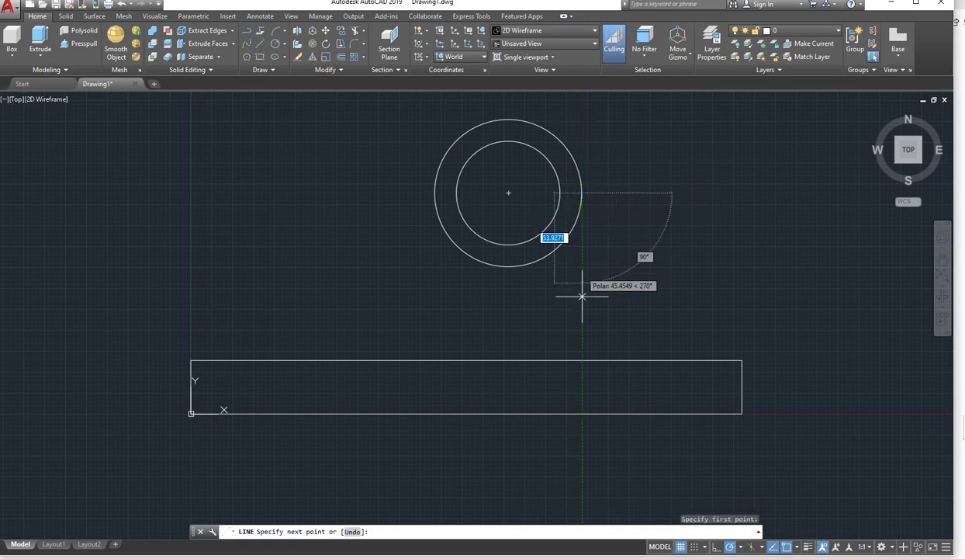
left_click(582, 360)
key("Return")
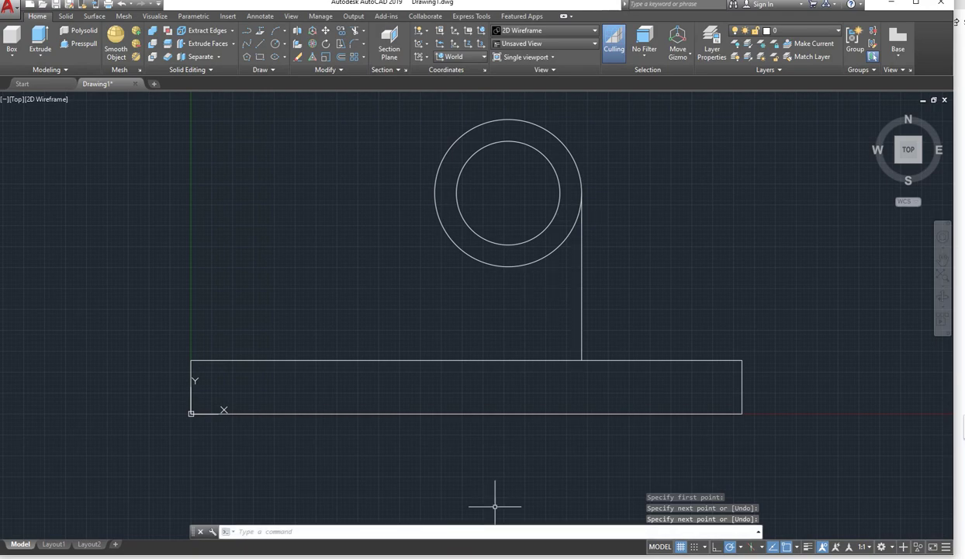
Consult the bearing block picture in Photos, compute 132 + 25 in Calculator, and return to AutoCAD
key("alt+Tab")
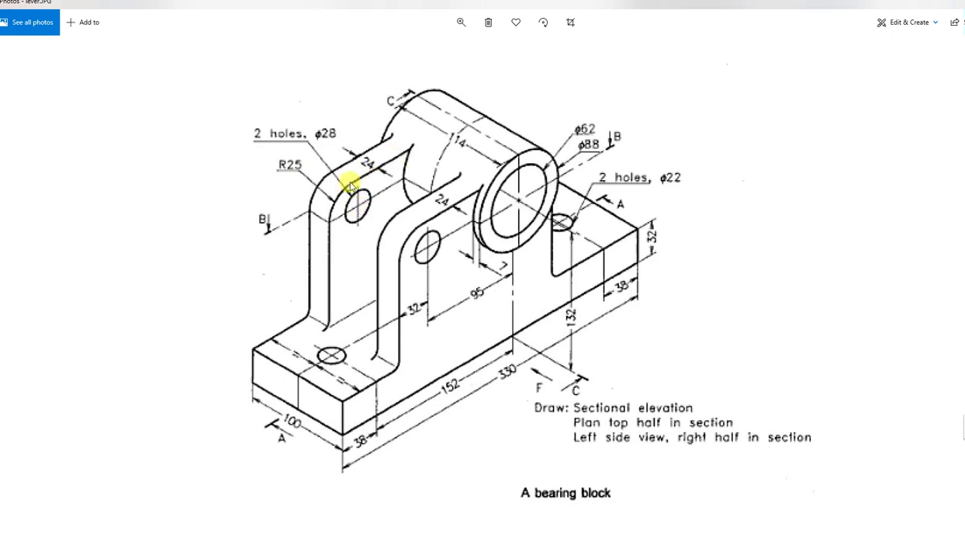
left_click(476, 554)
key("Escape")
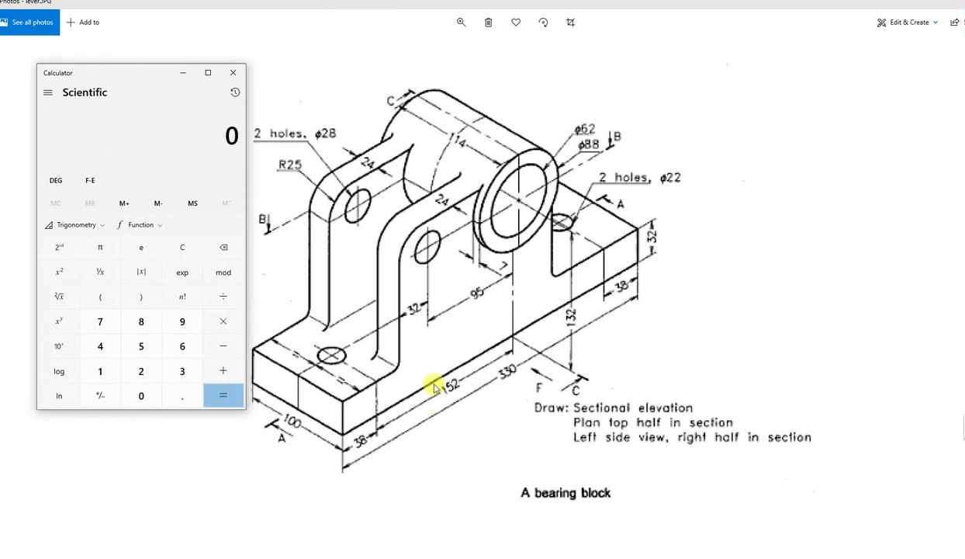
type("132 + ")
type("25")
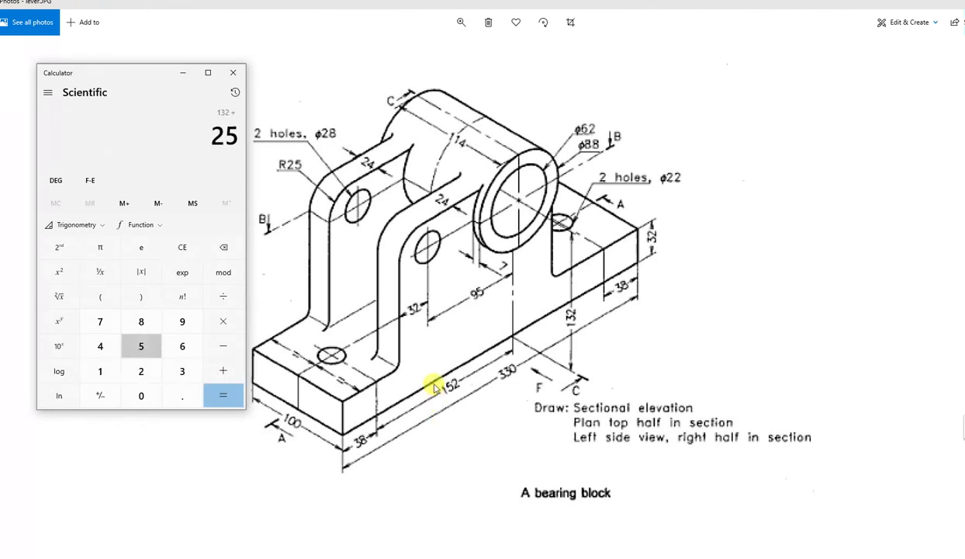
key("Return")
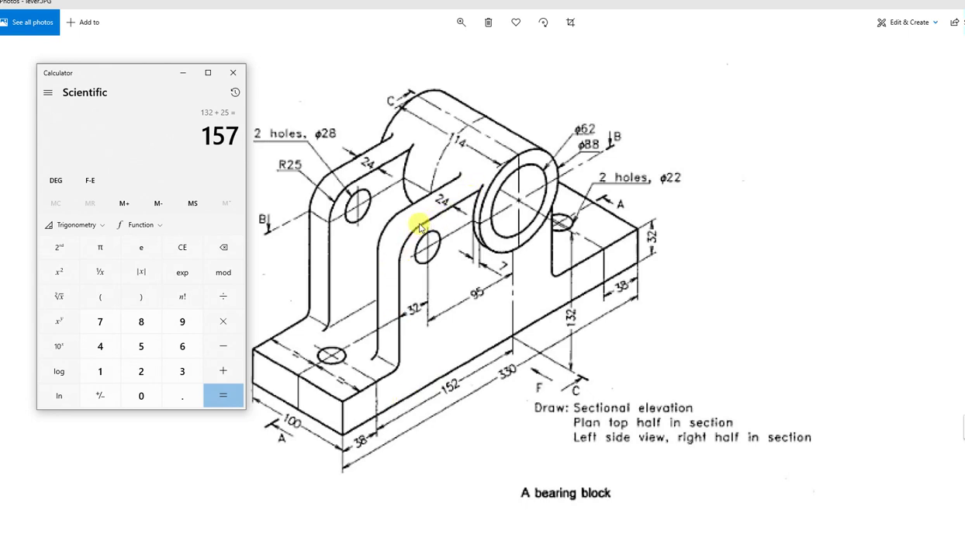
left_click(460, 499)
key("alt+Tab")
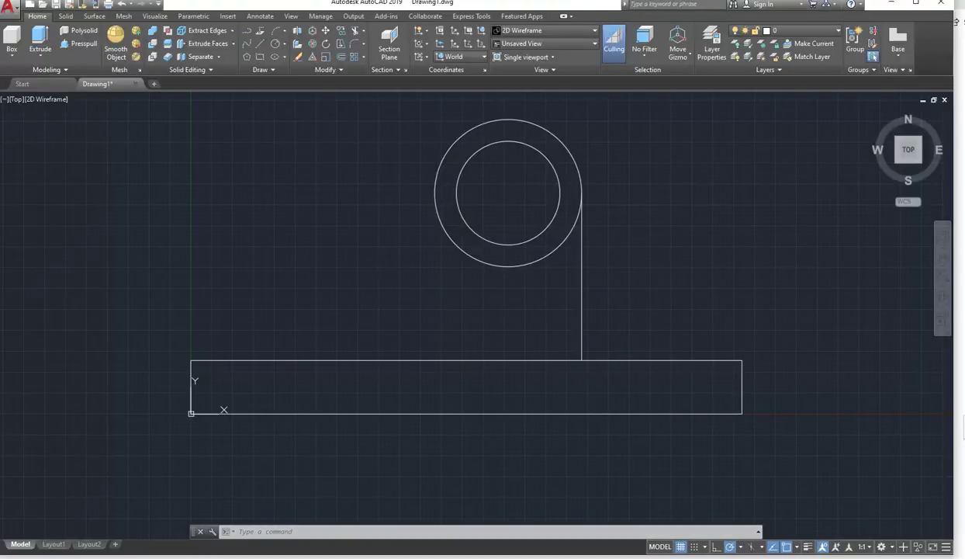
Draw a 157-unit vertical line up from the base's lower-left corner, continued by a horizontal line to the outer circle
left_click(247, 47)
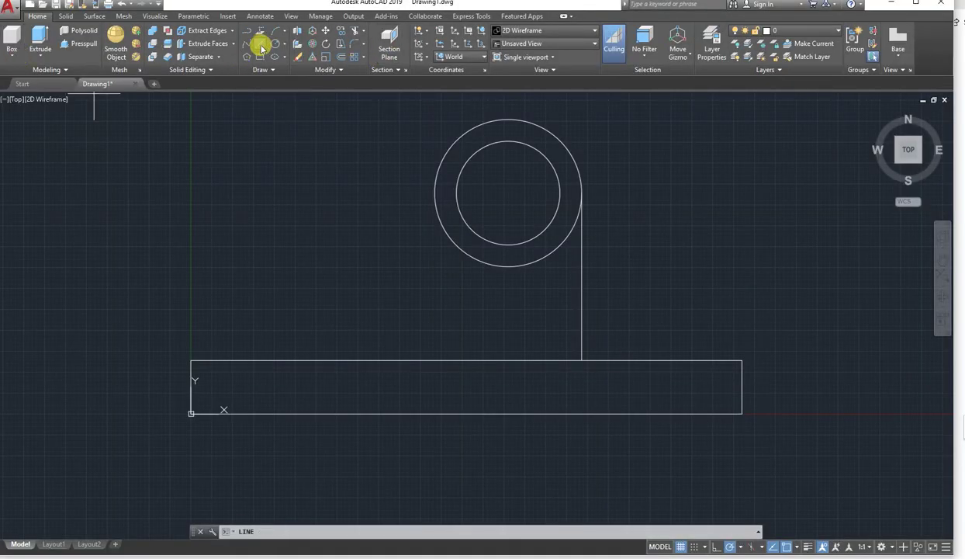
left_click(191, 414)
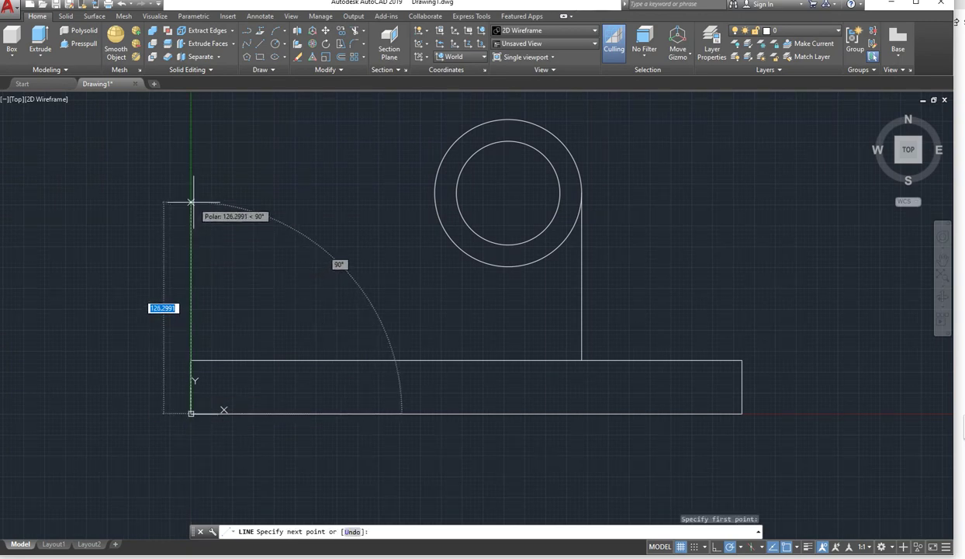
type("157")
key("Return")
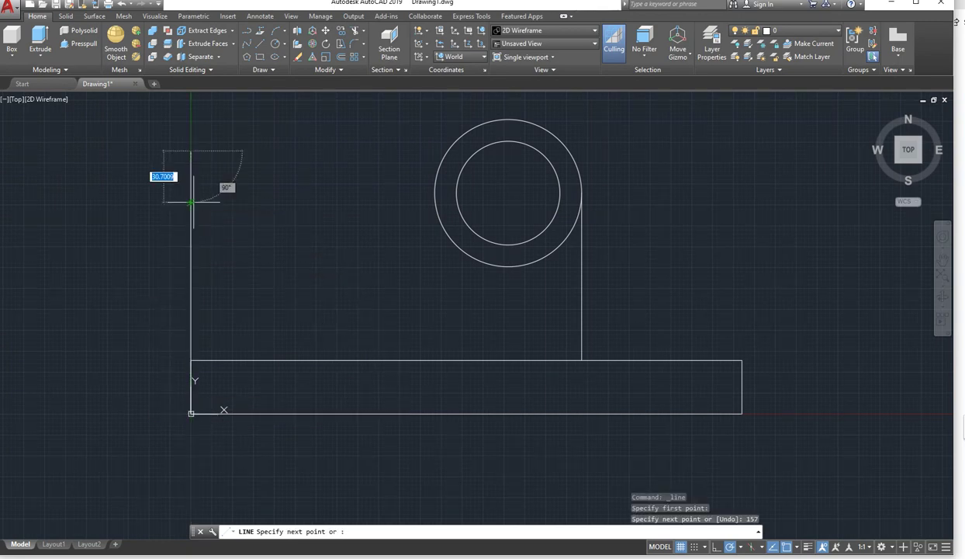
left_click(457, 151)
key("Return")
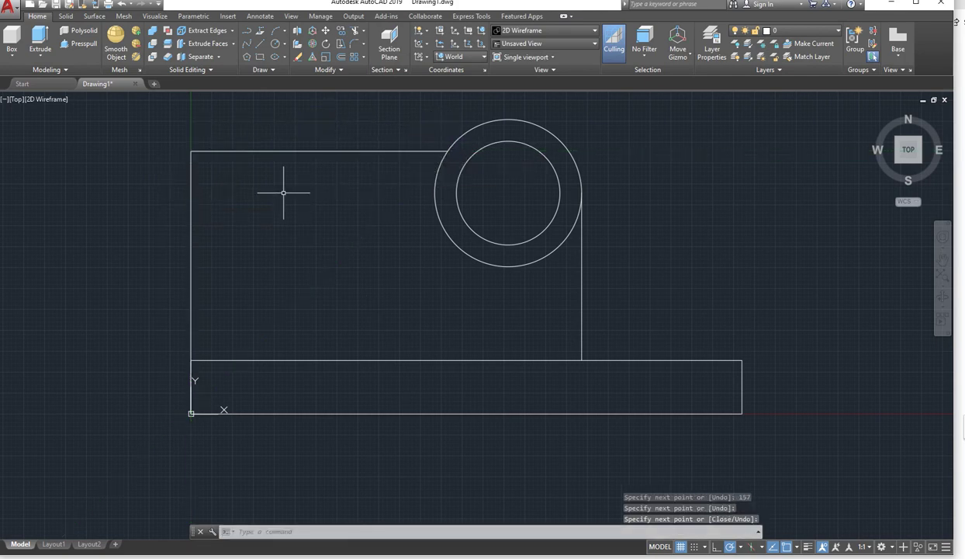
Delete the vertical construction line rising from the origin, keeping the upper horizontal line
left_click(252, 258)
left_click(161, 222)
key("Delete")
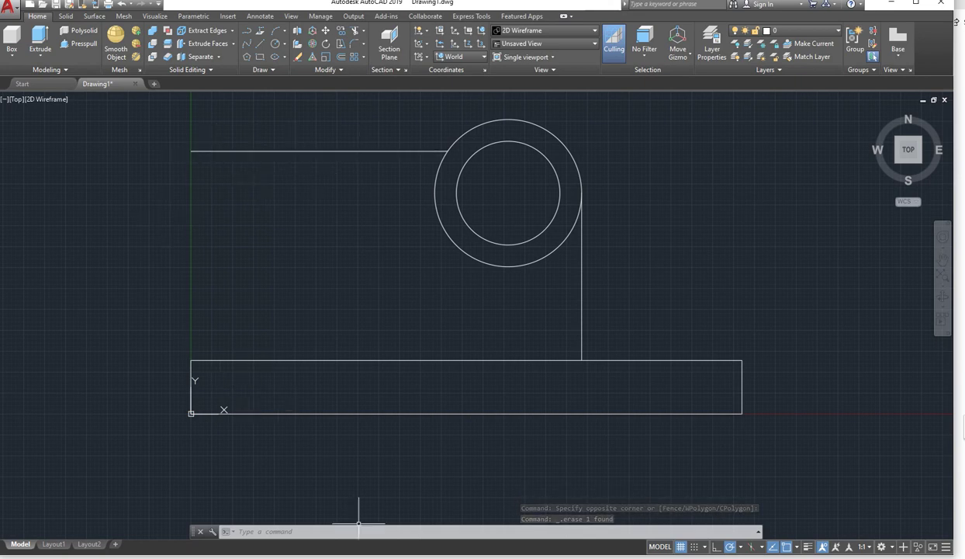
Consult the bearing block picture in Photos, compute 95 + 32 in Calculator, and return to AutoCAD
key("alt+Tab")
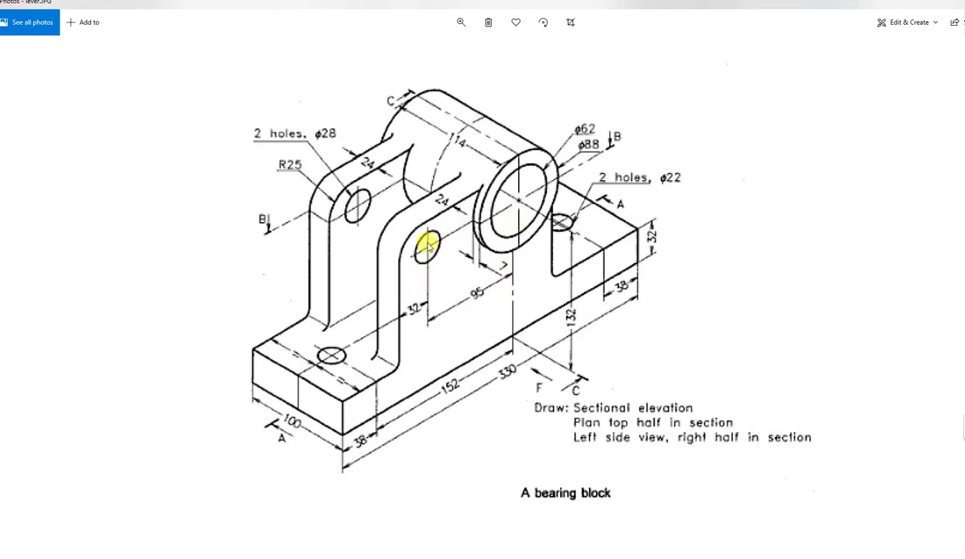
key("alt+Tab")
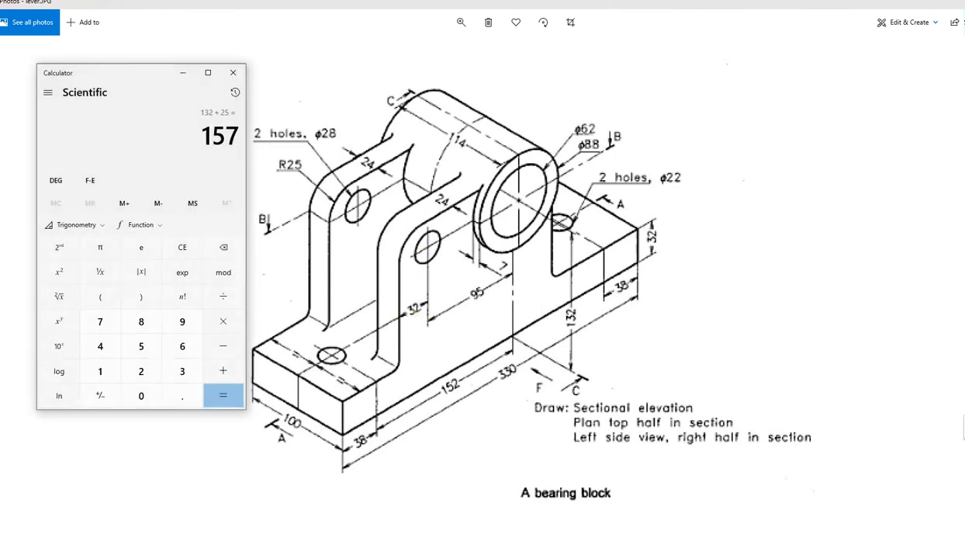
key("Escape")
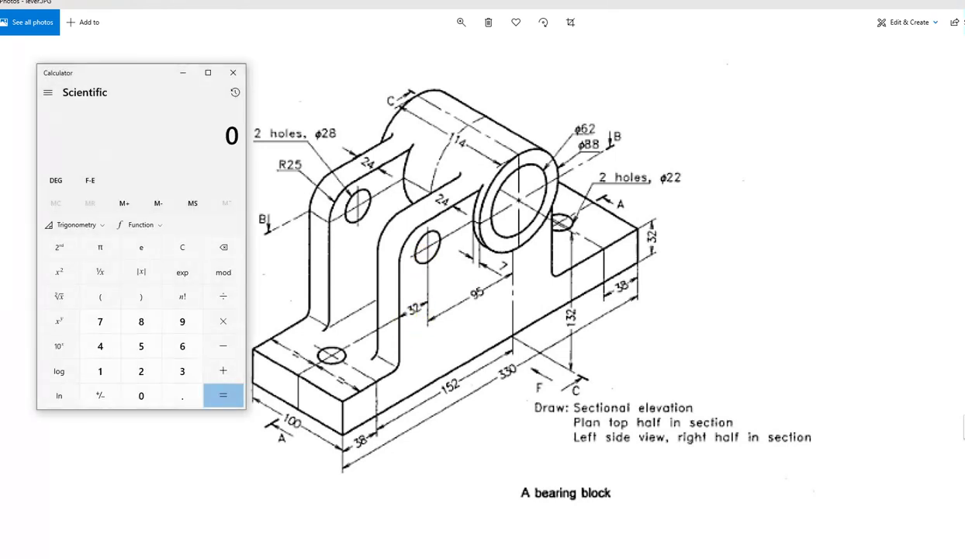
type("95 + 32")
key("Return")
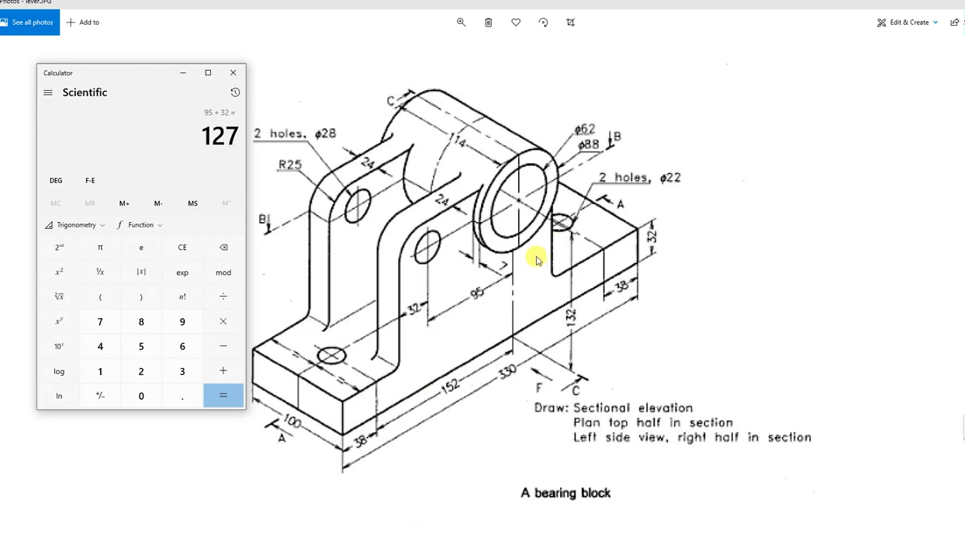
key("Escape")
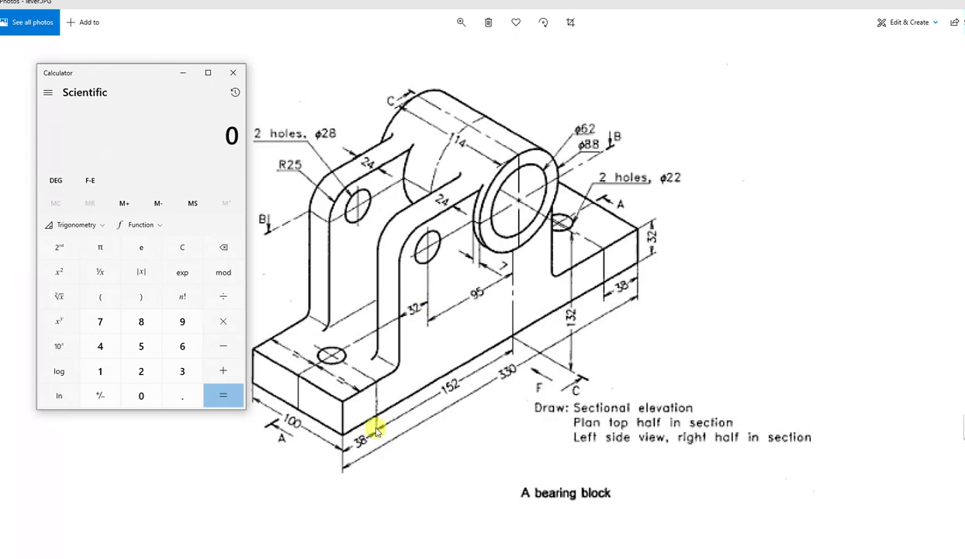
key("alt+Tab")
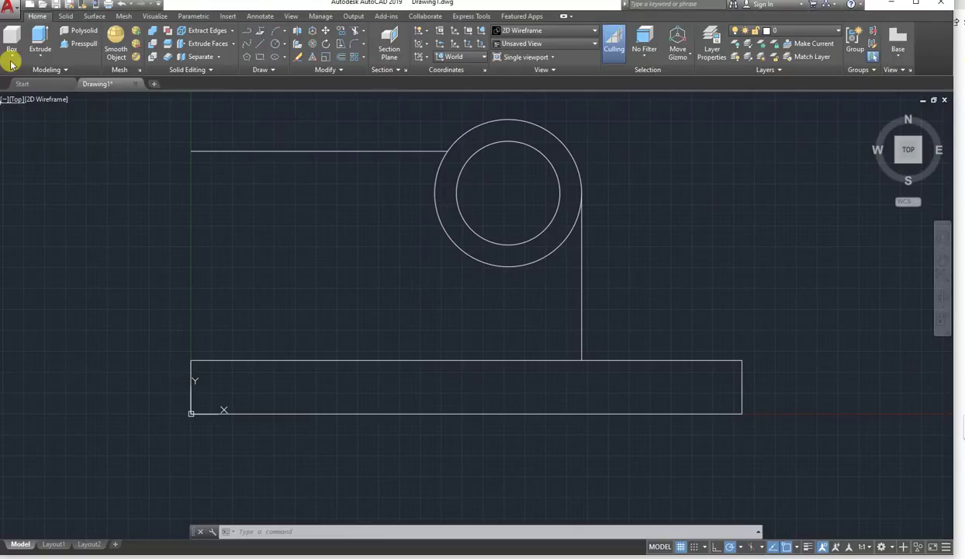
Draw a 127-unit horizontal construction line leftward from the centre of the circles
left_click(248, 31)
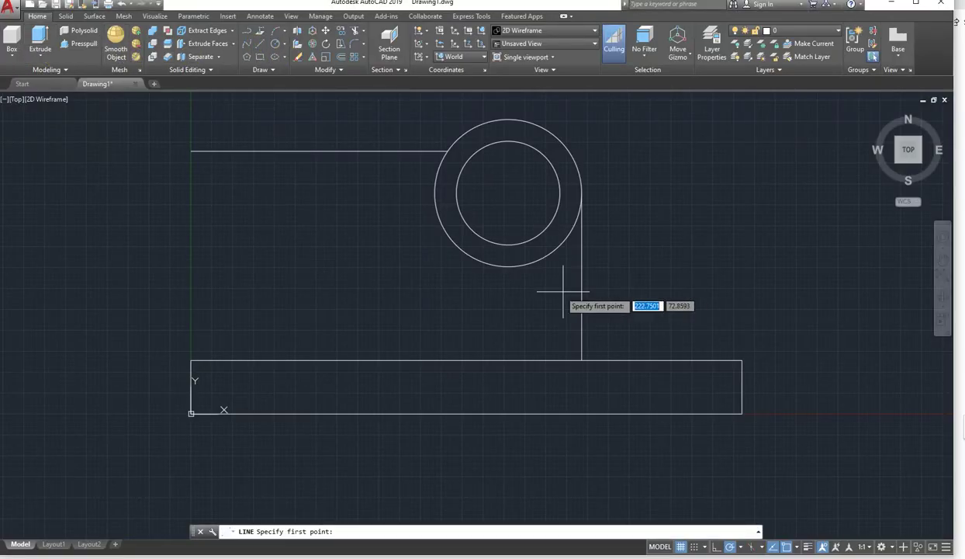
left_click(508, 193)
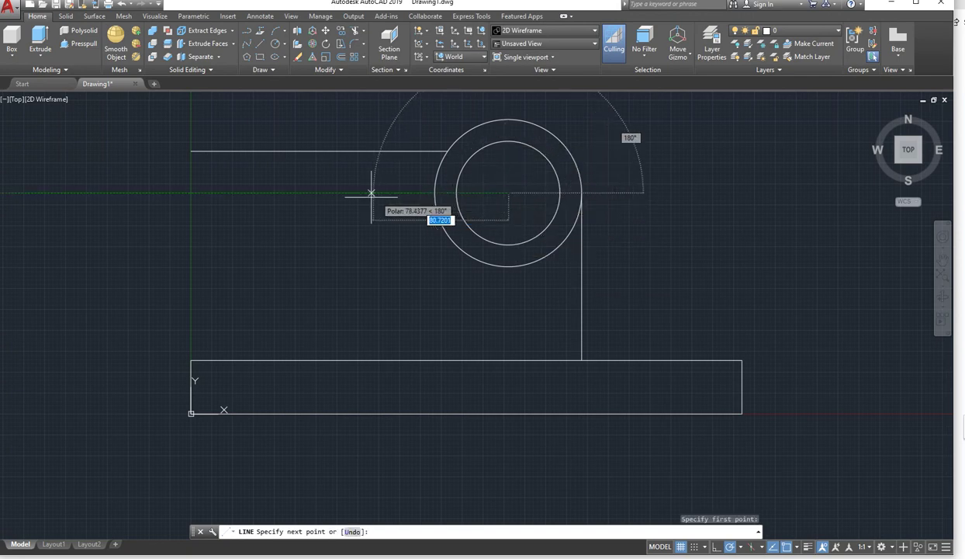
type("127")
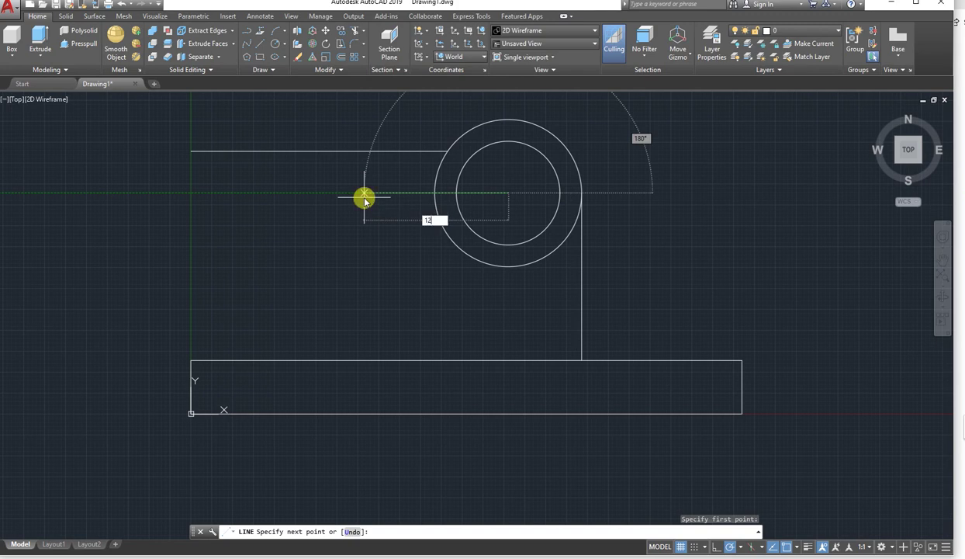
key("Return")
key("Return")
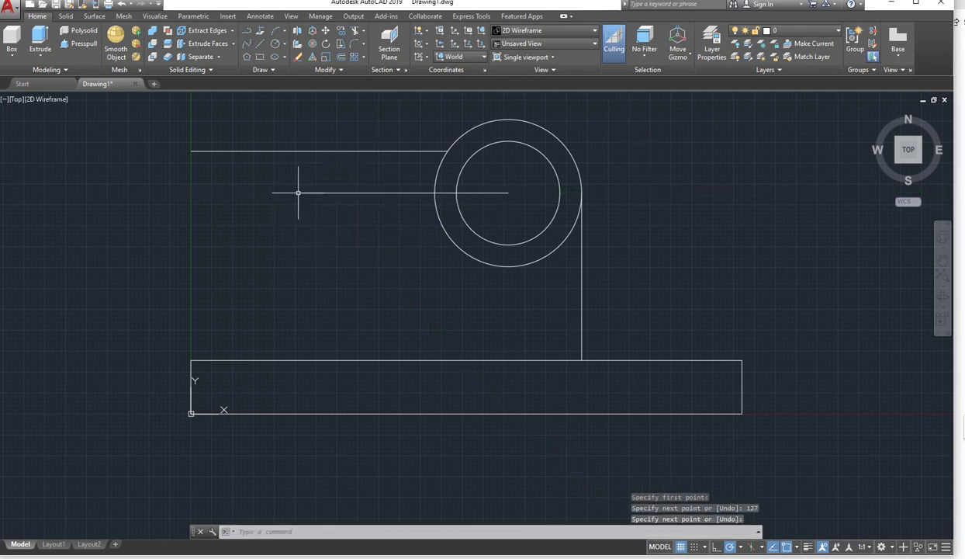
Draw a vertical line from the upper horizontal line, aligned with the construction line's left end, down to the base's top edge
left_click(263, 44)
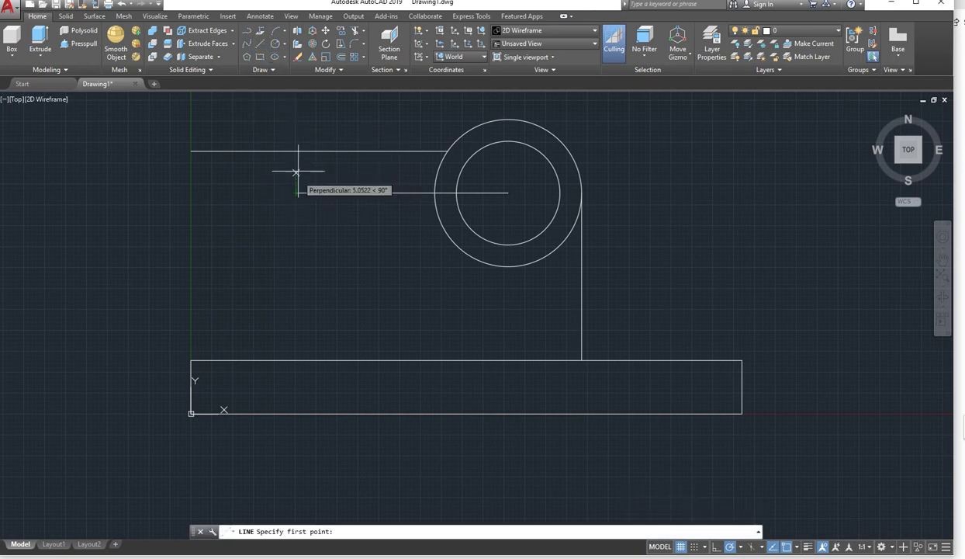
left_click(296, 150)
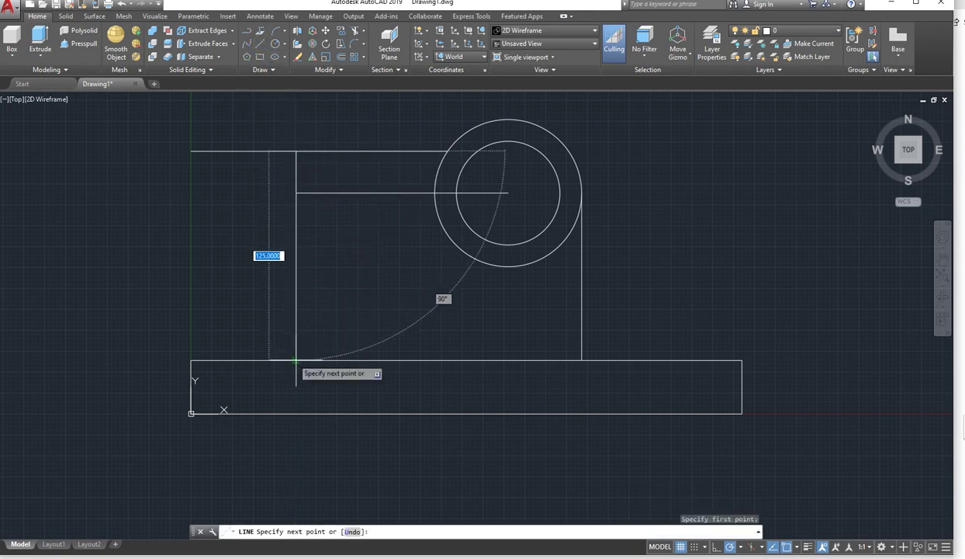
left_click(295, 360)
key("Escape")
Delete the horizontal construction line running from the circles' centre
left_click(388, 211)
left_click(367, 184)
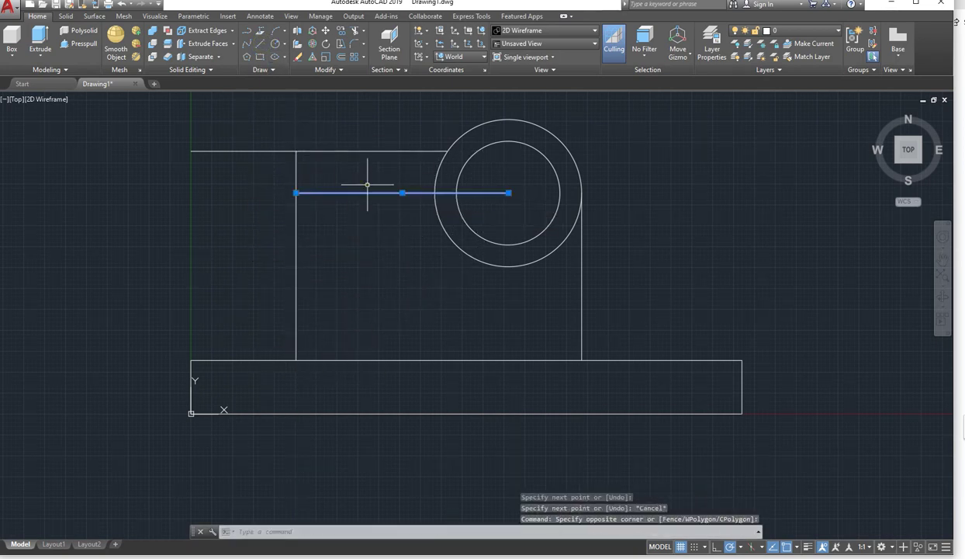
key("Delete")
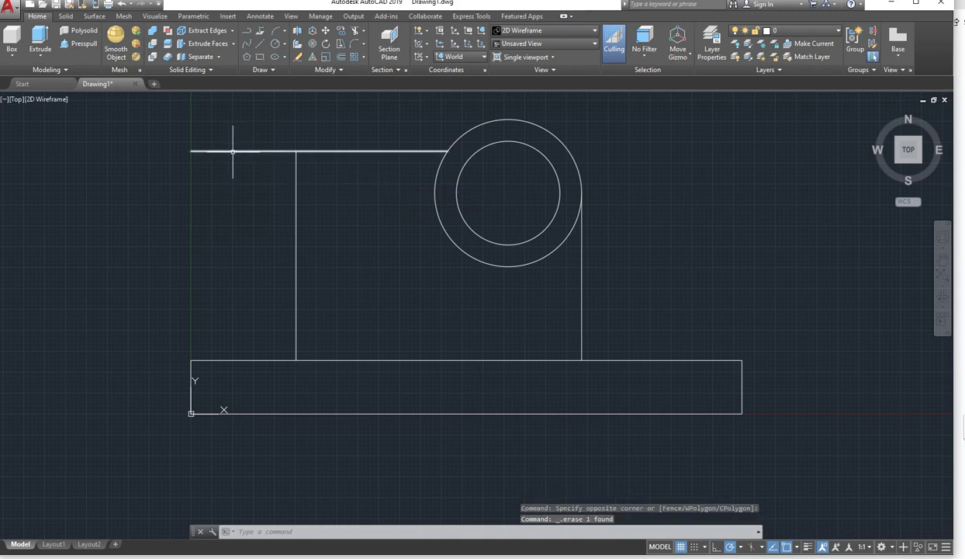
Trim the part of the upper horizontal line that extends left of the new vertical line
left_click(356, 32)
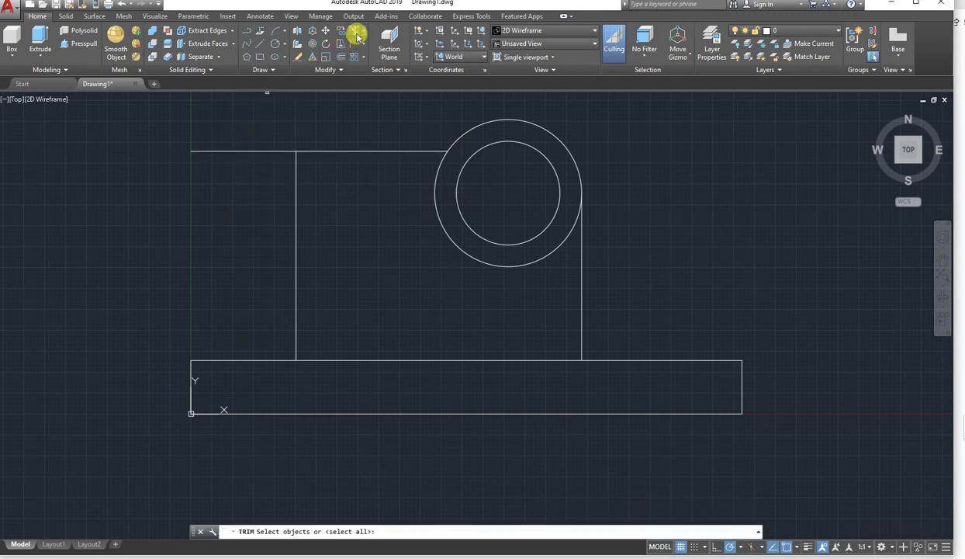
key("Return")
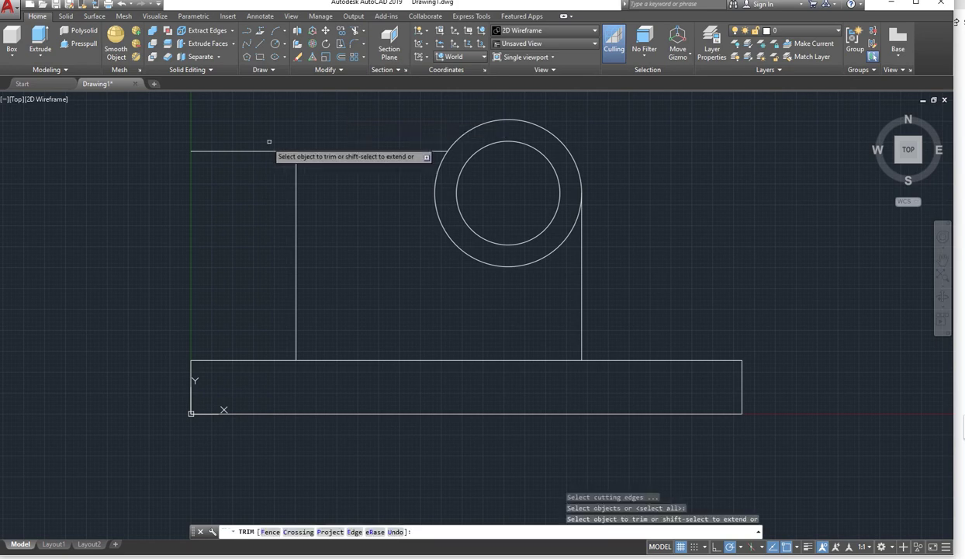
left_click(245, 144)
left_click(237, 152)
key("Return")
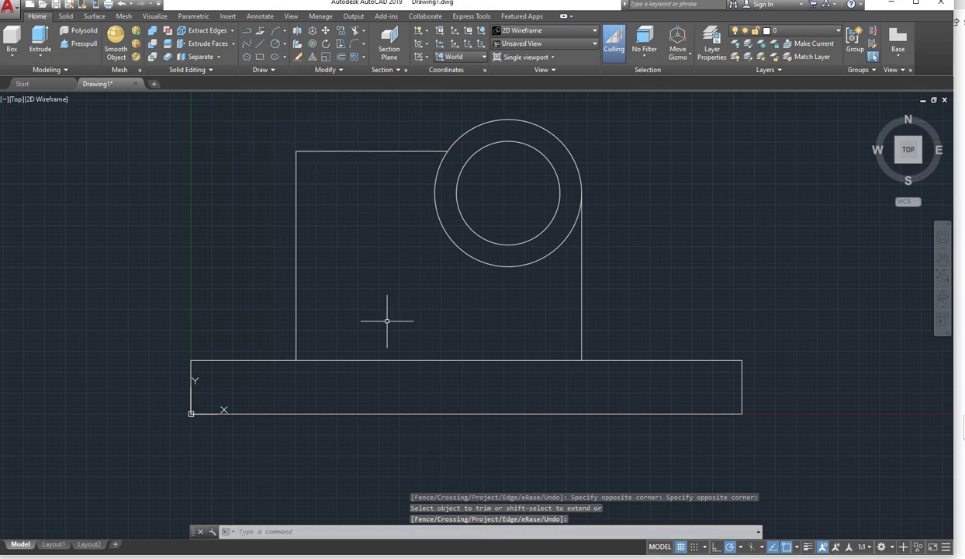
Fillet the upper-left corner between the vertical line and the top horizontal line with radius 25
left_click(355, 45)
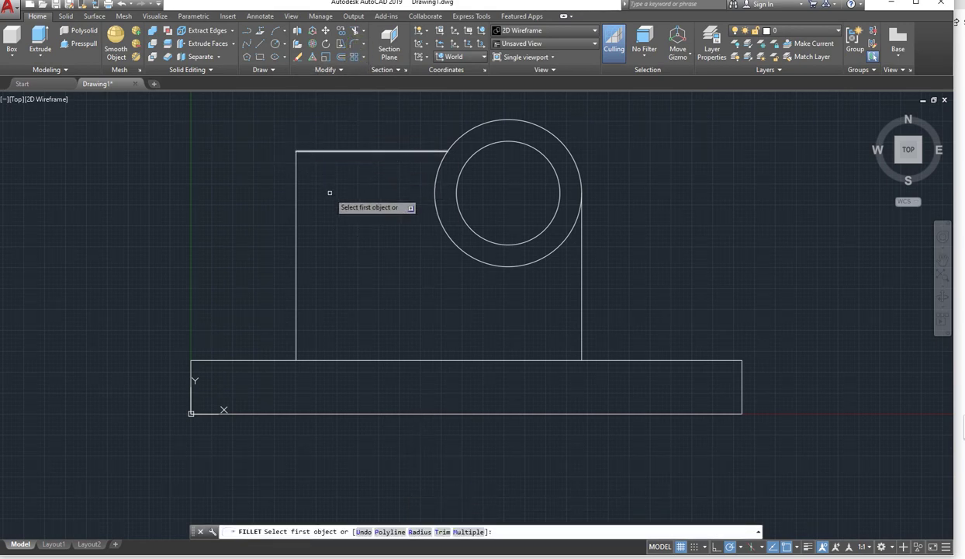
type("r")
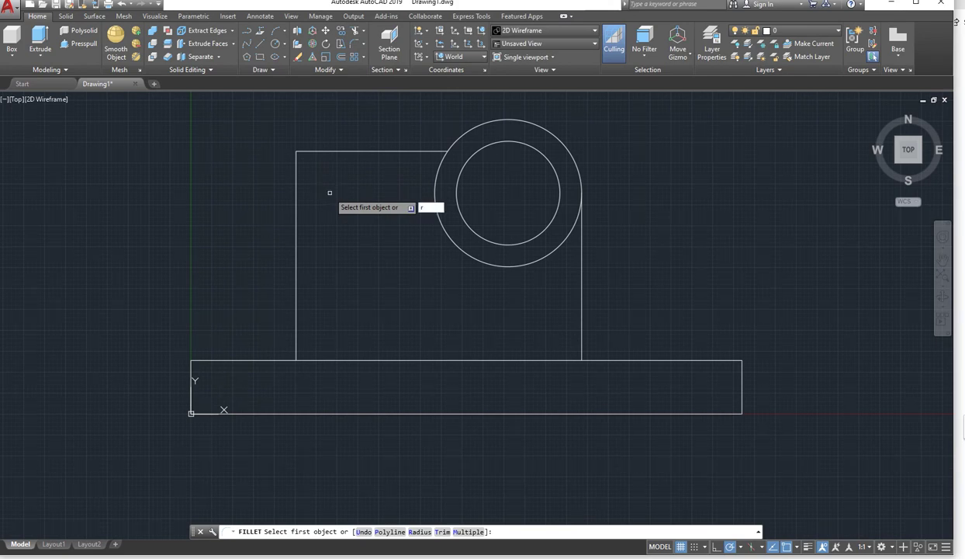
key("Return")
type("25")
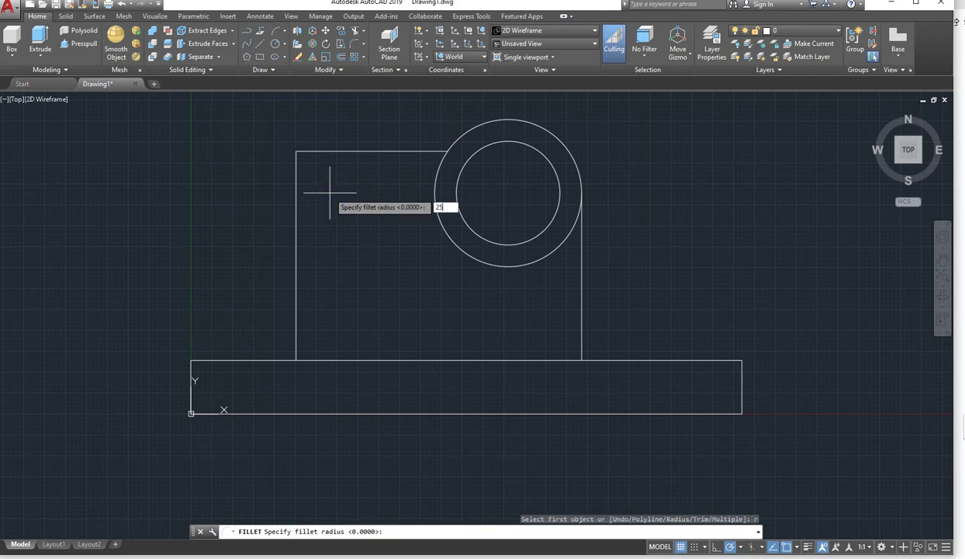
key("Return")
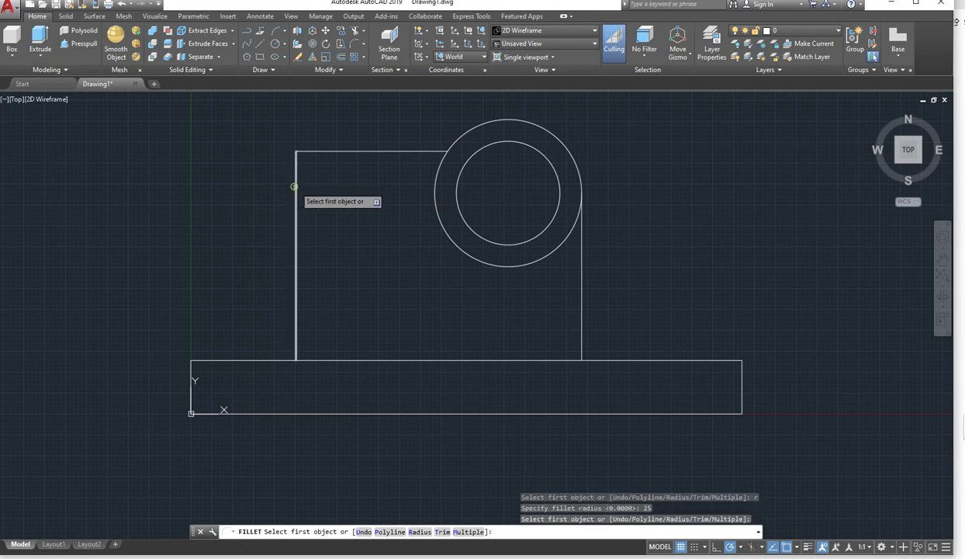
left_click(295, 183)
left_click(323, 151)
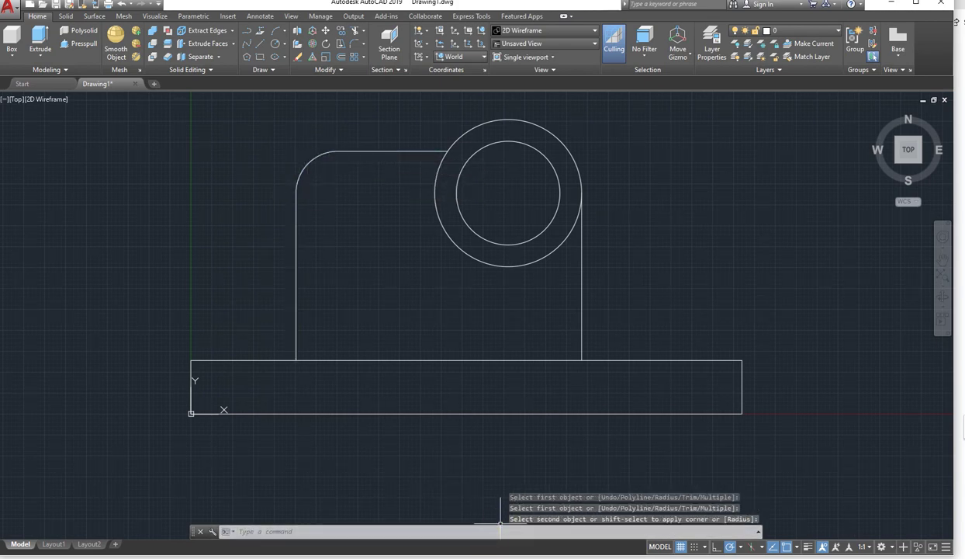
Examine the hole dimensions in the bearing block picture in Photos and return to AutoCAD
left_click(491, 552)
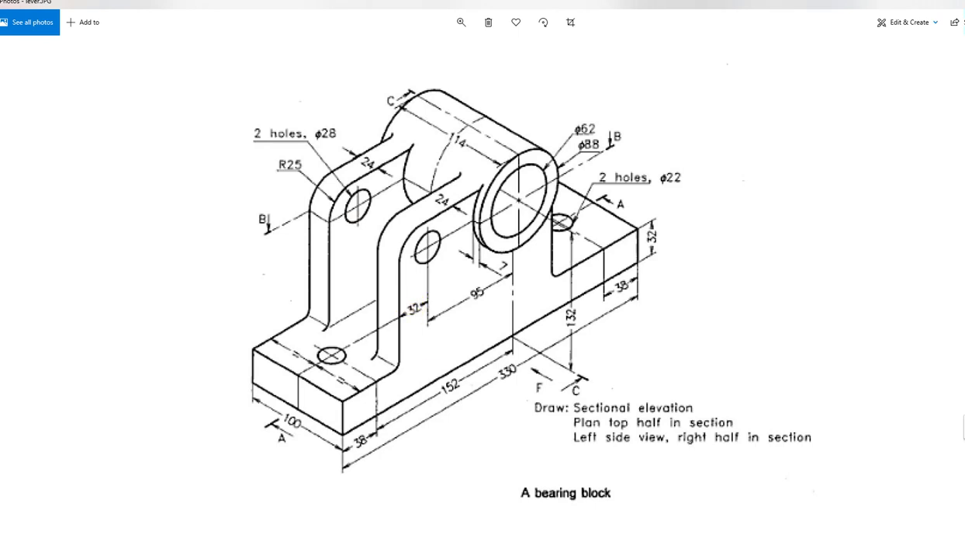
mouse_move(434, 557)
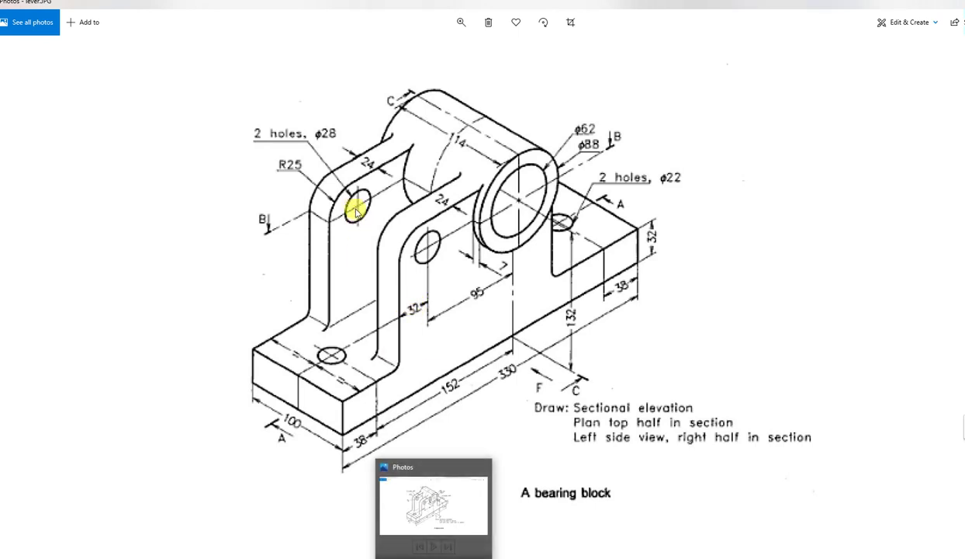
left_click(497, 558)
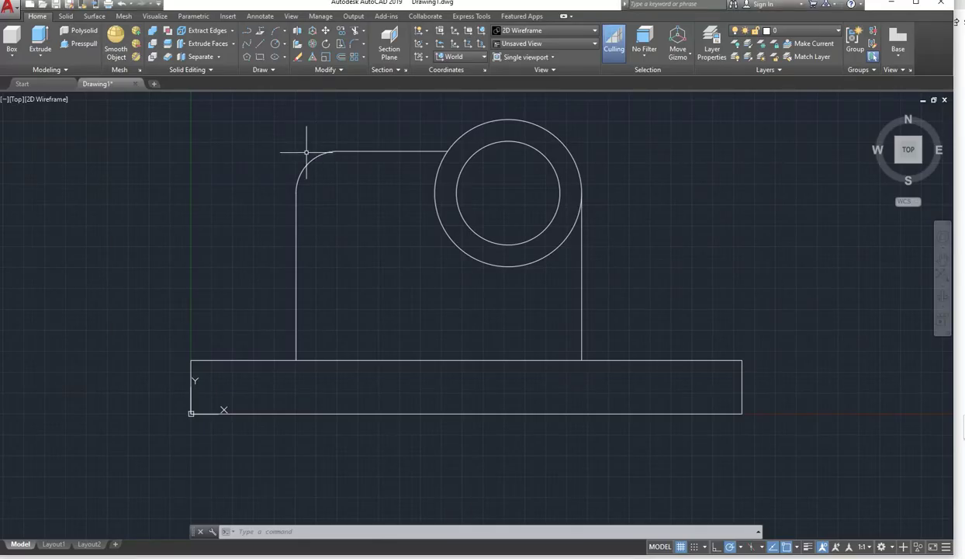
Draw a horizontal construction line 32 long, inward from the lower end of the upper-left corner arc
left_click(261, 44)
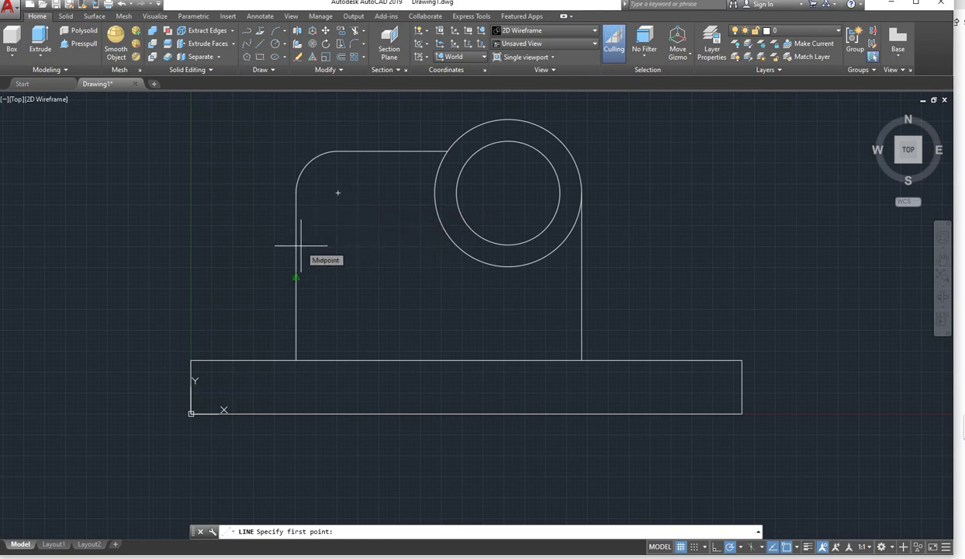
left_click(296, 191)
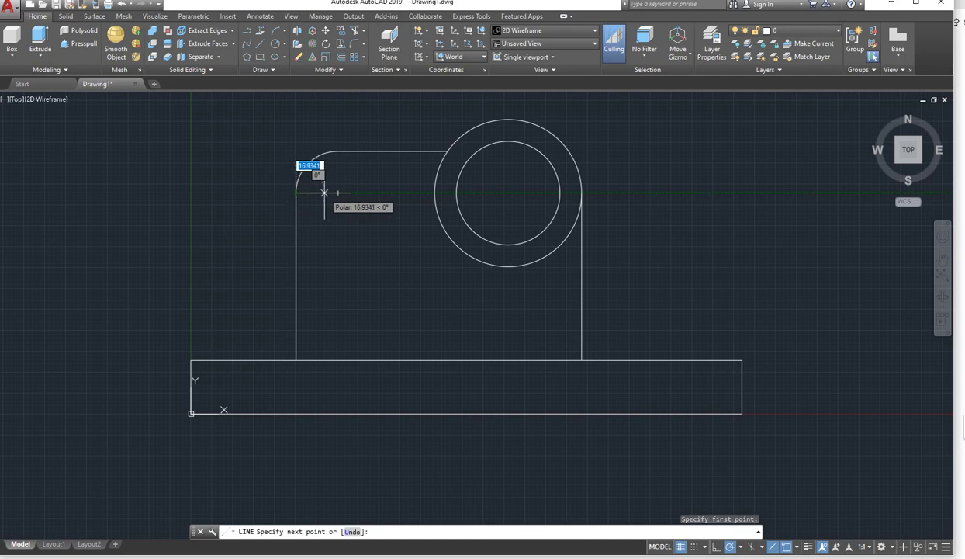
type("32")
key("Return")
key("Return")
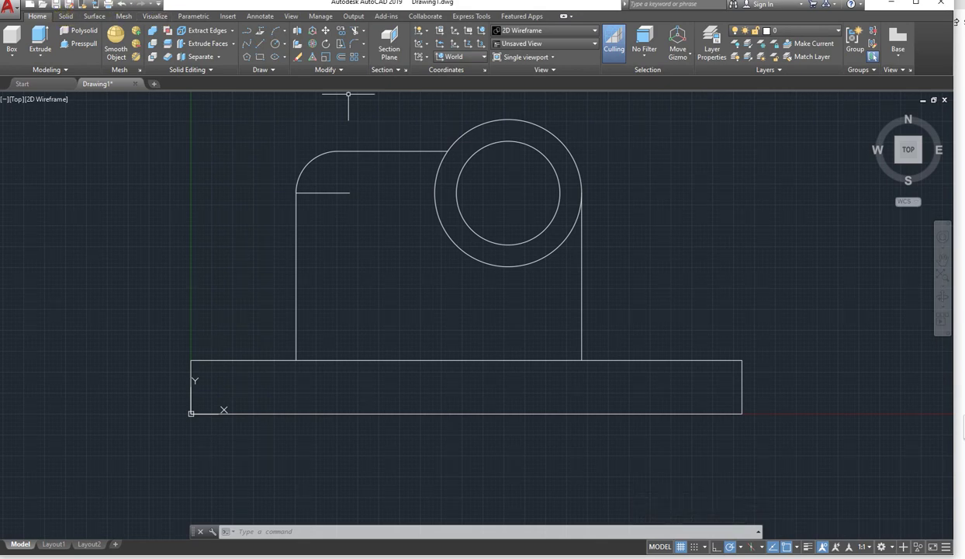
Dimension the vertical distance from the free end of the short construction line to the top horizontal line
left_click(256, 15)
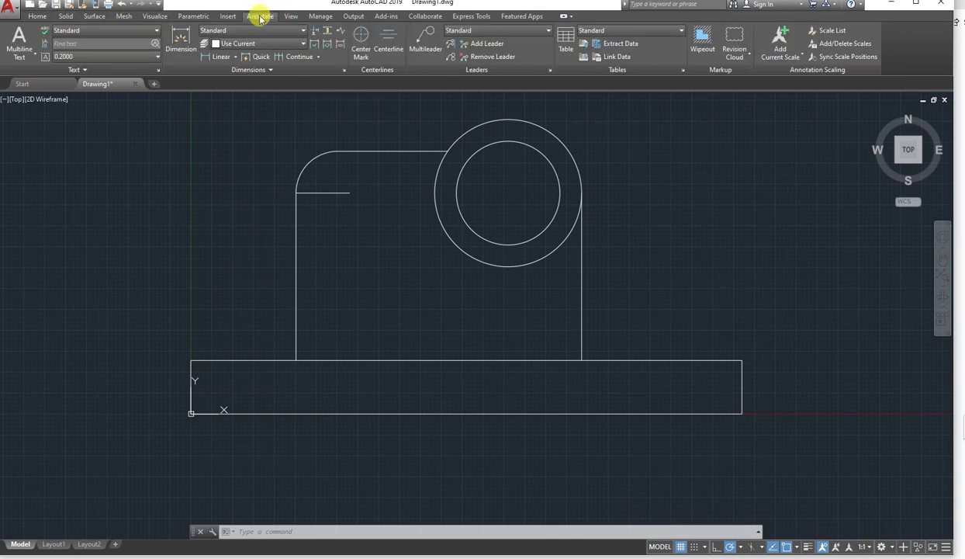
left_click(180, 37)
left_click(346, 192)
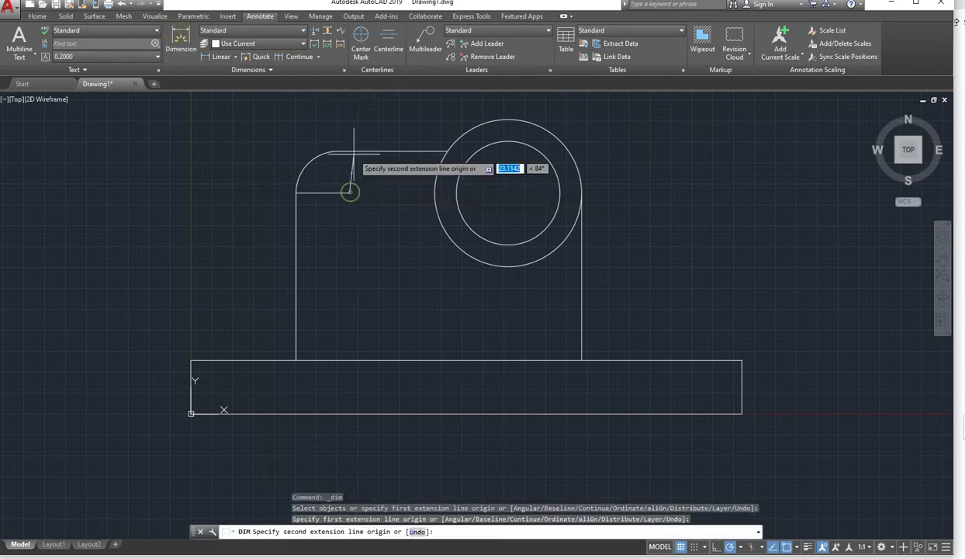
left_click(349, 153)
left_click(348, 153)
scroll(344, 179, "up", 6)
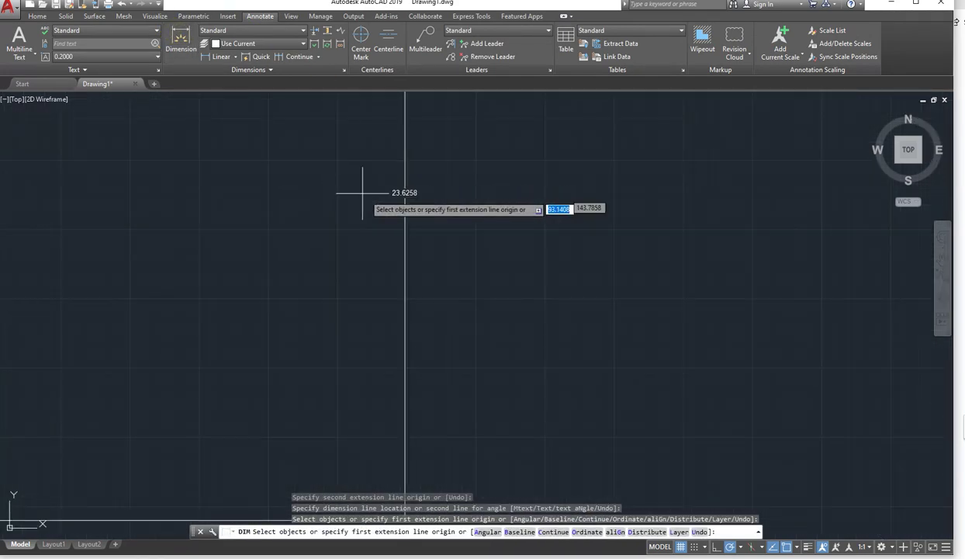
scroll(384, 205, "down", 2)
scroll(384, 194, "down", 3)
scroll(384, 344, "up", 3)
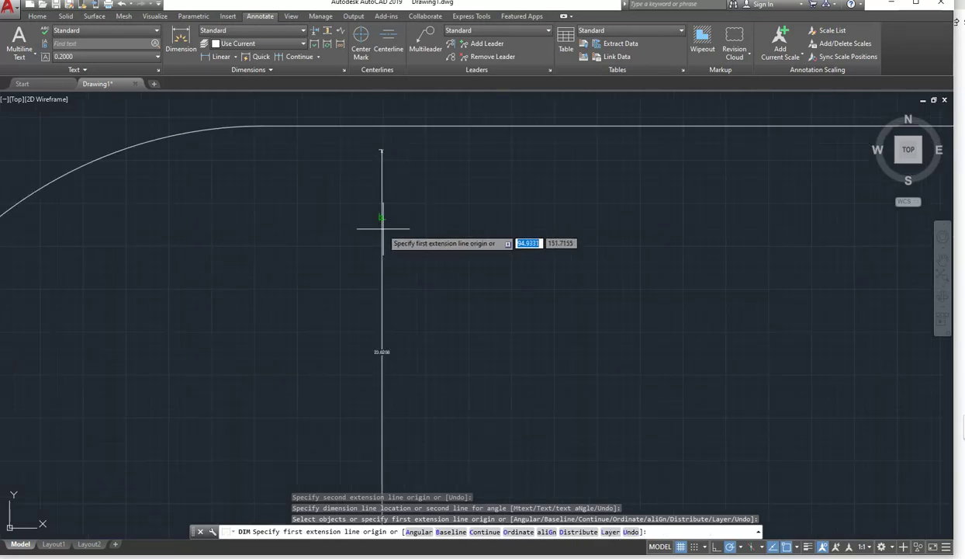
left_click(383, 344)
left_click(383, 349)
key("Escape")
key("Escape")
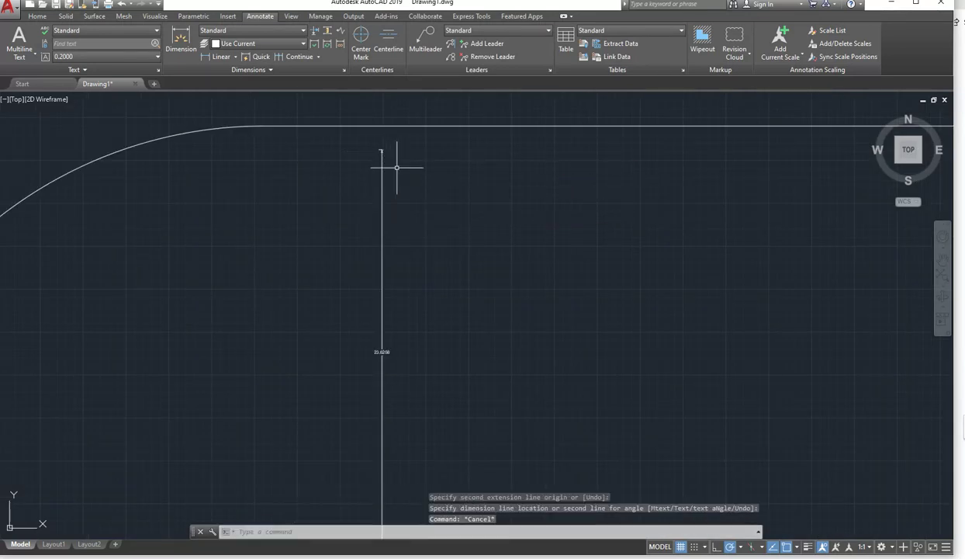
Stretch the dimension's upper end onto the top horizontal line and delete the dimension
left_click(388, 158)
left_click(354, 172)
left_click(383, 148)
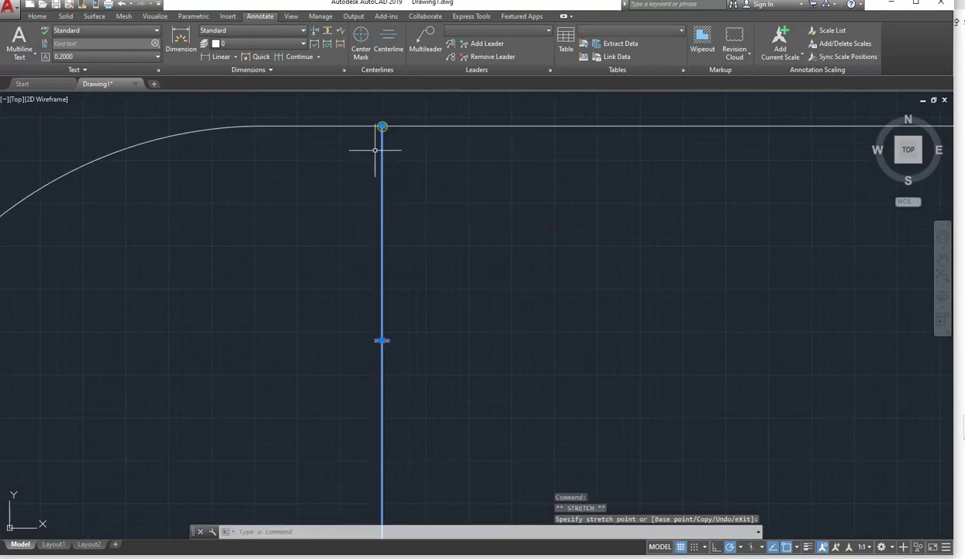
scroll(382, 336, "up", 5)
scroll(379, 328, "down", 3)
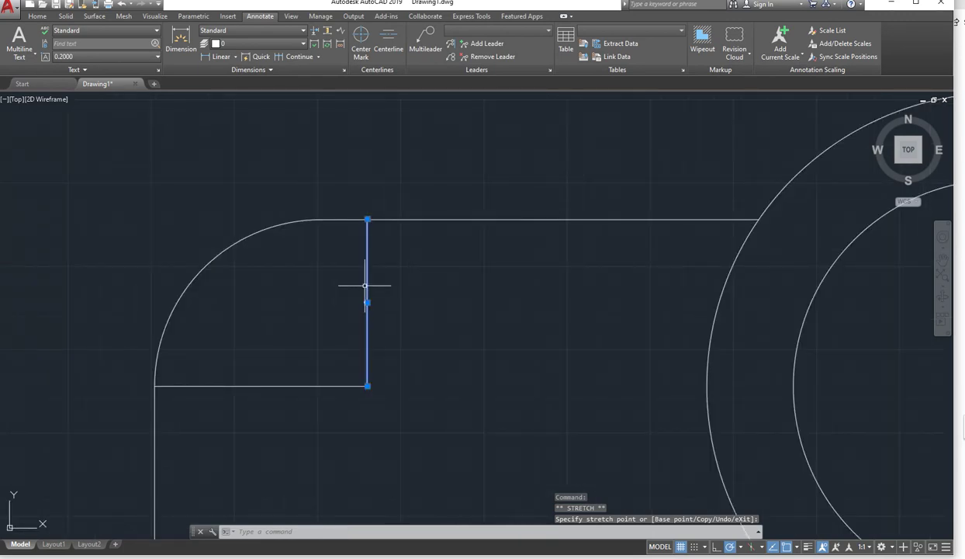
key("Delete")
scroll(402, 295, "down", 5)
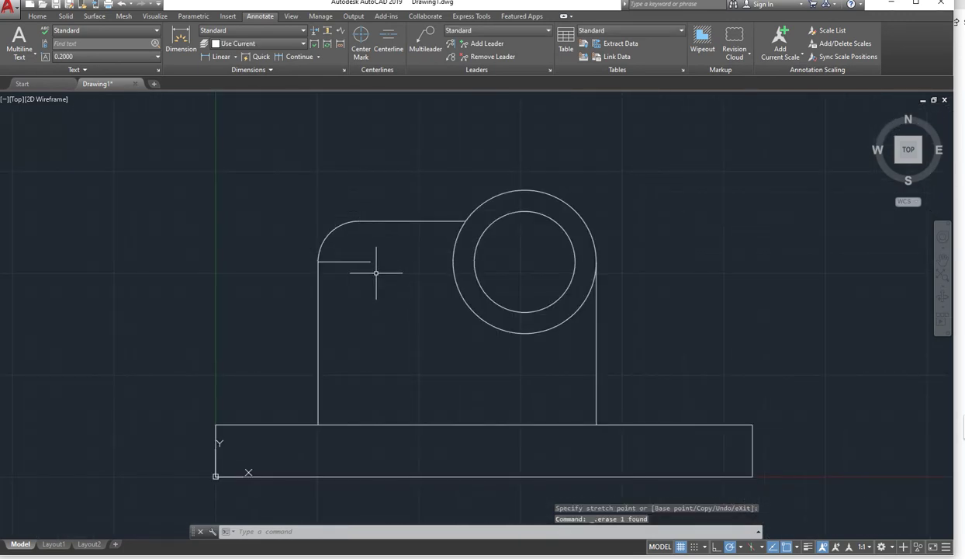
Draw a circle of radius 14 centred on the free end of the short horizontal construction line
scroll(376, 272, "up", 4)
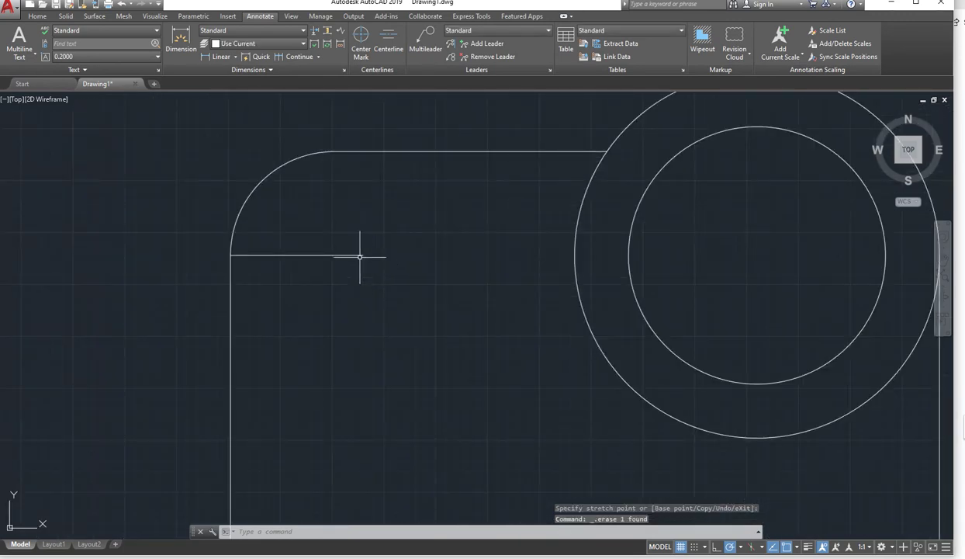
left_click(39, 16)
left_click(275, 43)
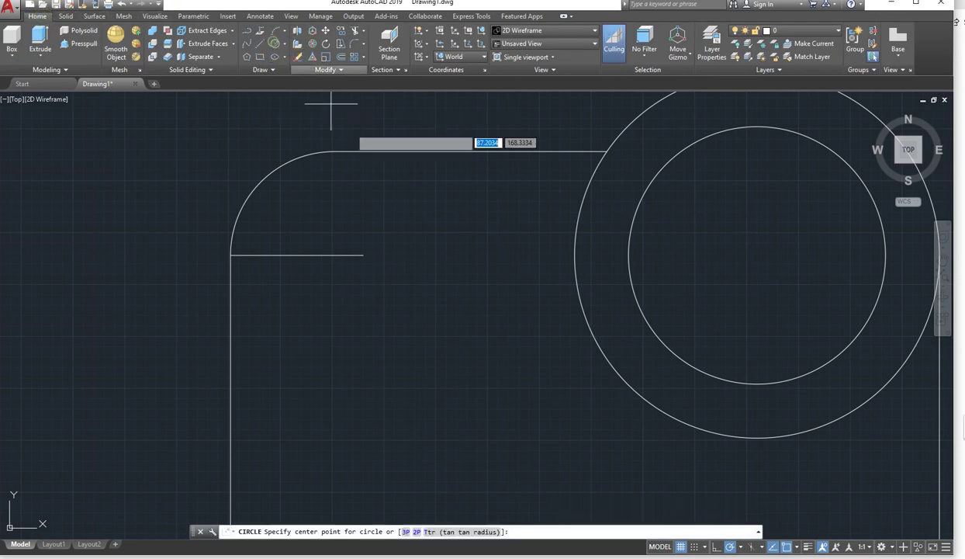
left_click(364, 255)
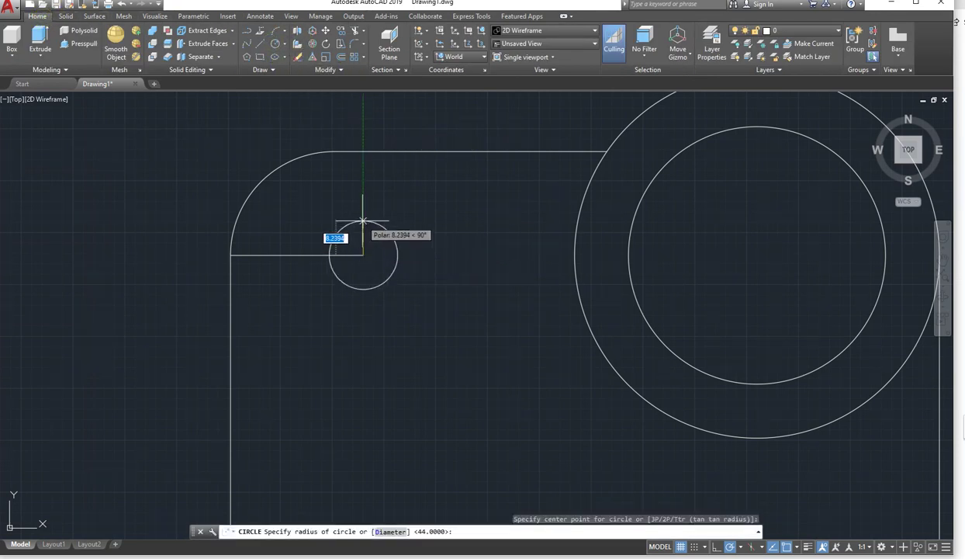
type("14")
key("Return")
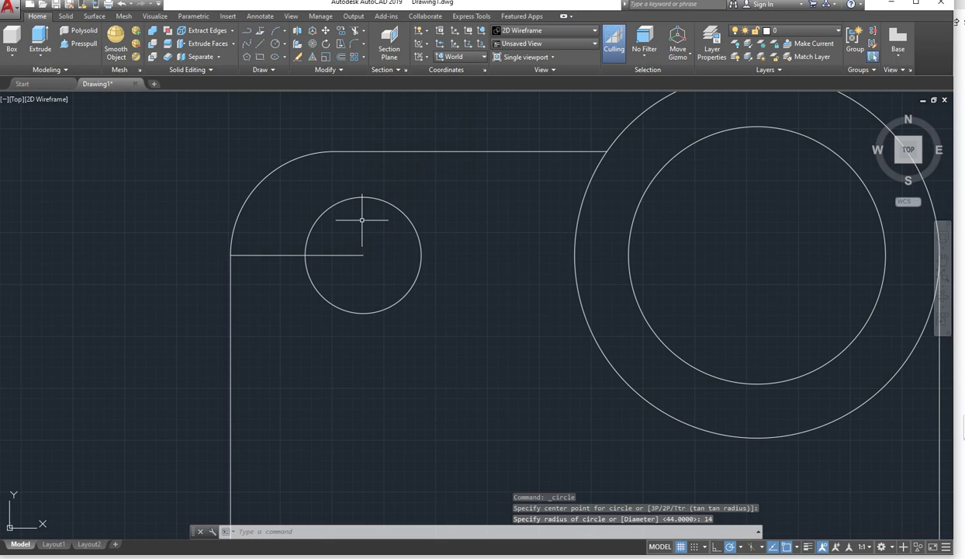
Delete the short construction line running from the left vertical edge to the small circle's centre
left_click(332, 254)
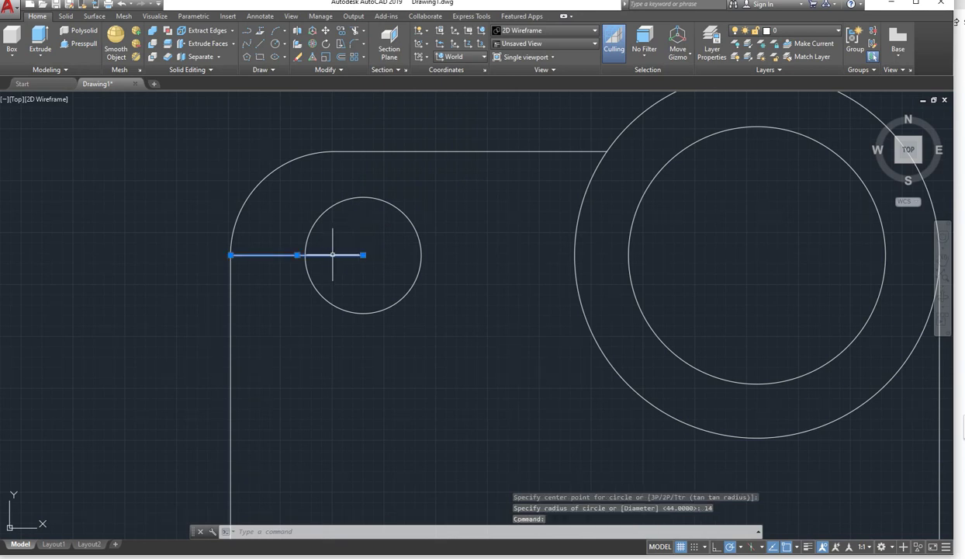
key("Delete")
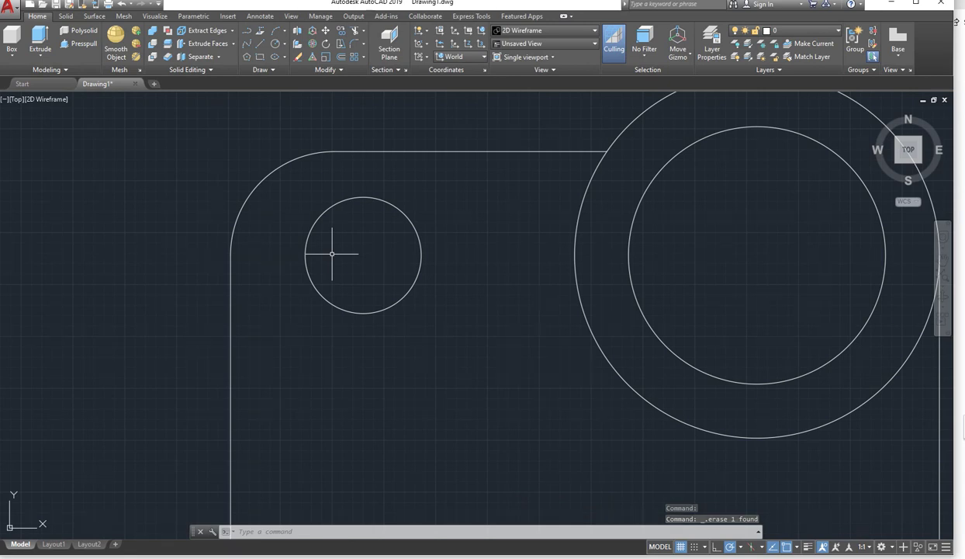
scroll(357, 236, "down", 4)
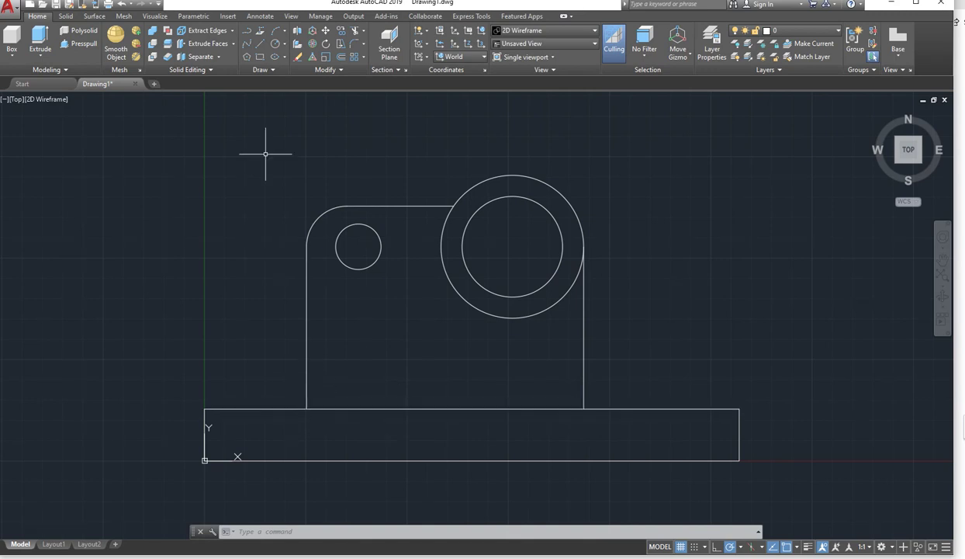
Fillet the corner between the left vertical line and the base's top edge with radius 5
left_click(349, 45)
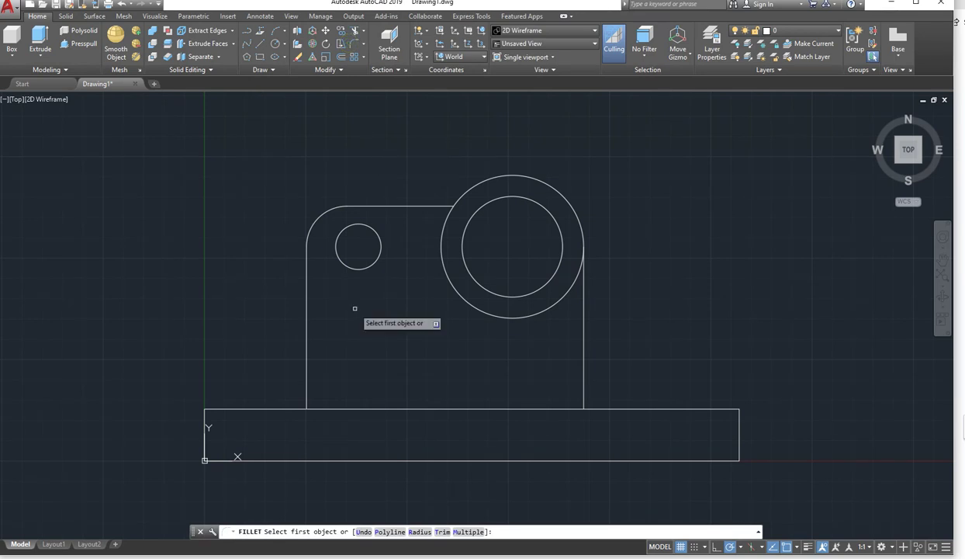
type("r")
key("Return")
type("5")
key("Return")
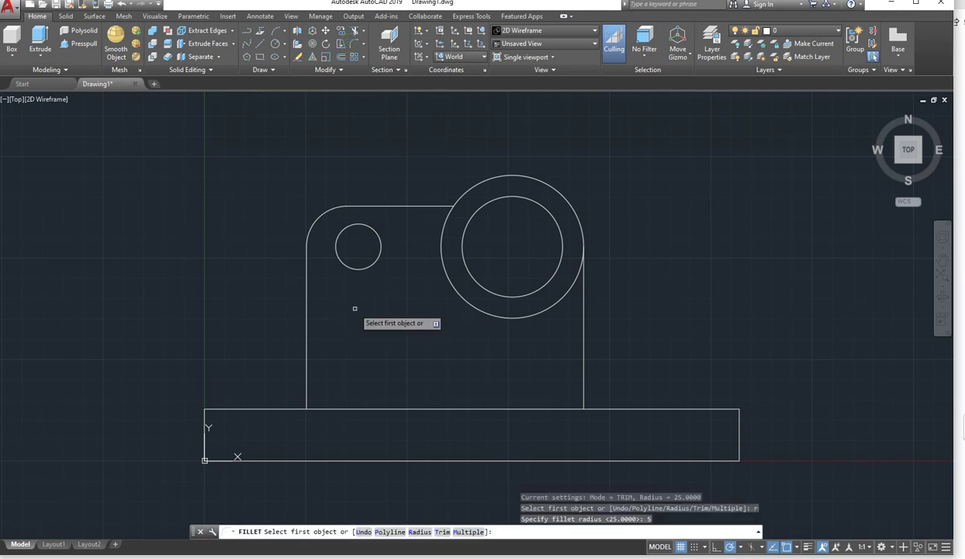
left_click(304, 392)
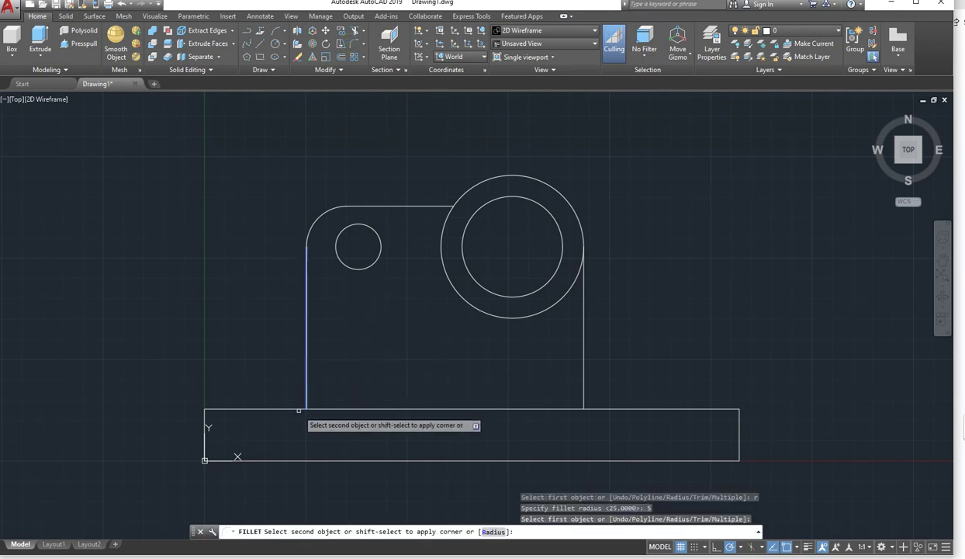
left_click(298, 408)
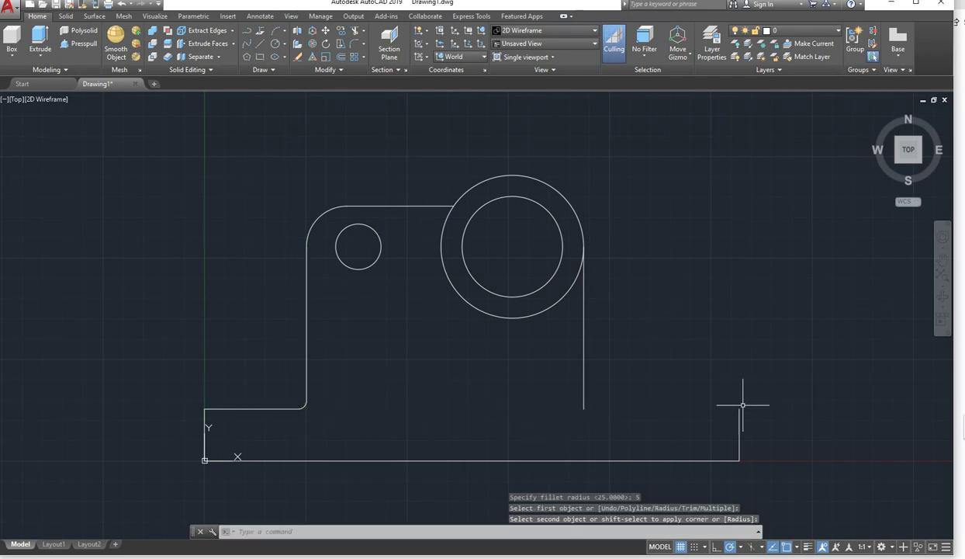
Draw a line from the lower end of the right vertical line to the base's upper-right corner
left_click(258, 43)
left_click(584, 409)
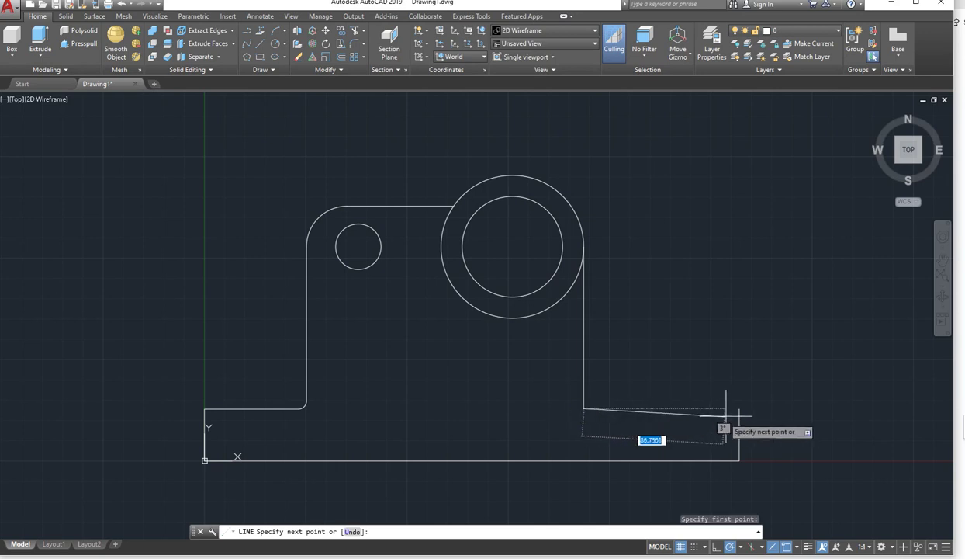
left_click(739, 409)
key("Return")
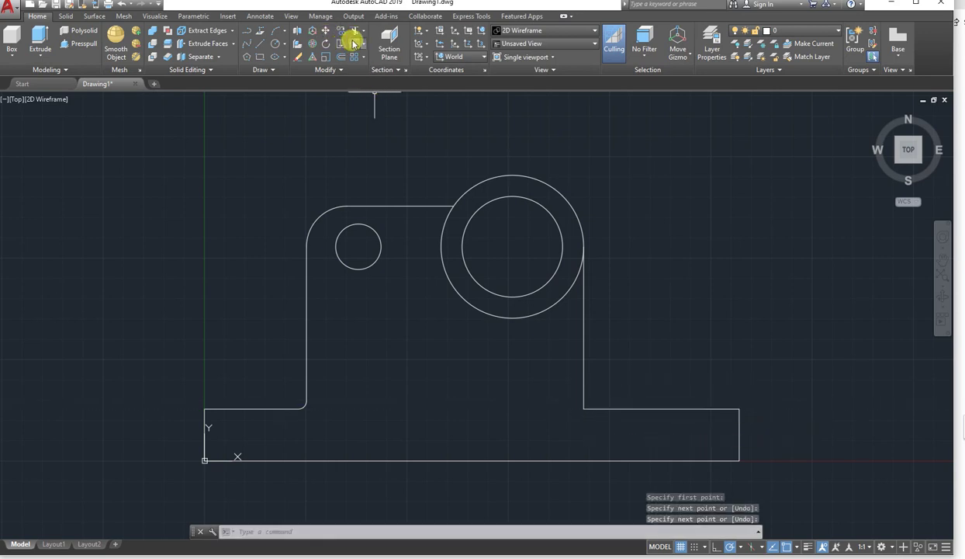
Fillet the corner between the right vertical line and the base's top edge with the same radius
left_click(353, 45)
left_click(584, 398)
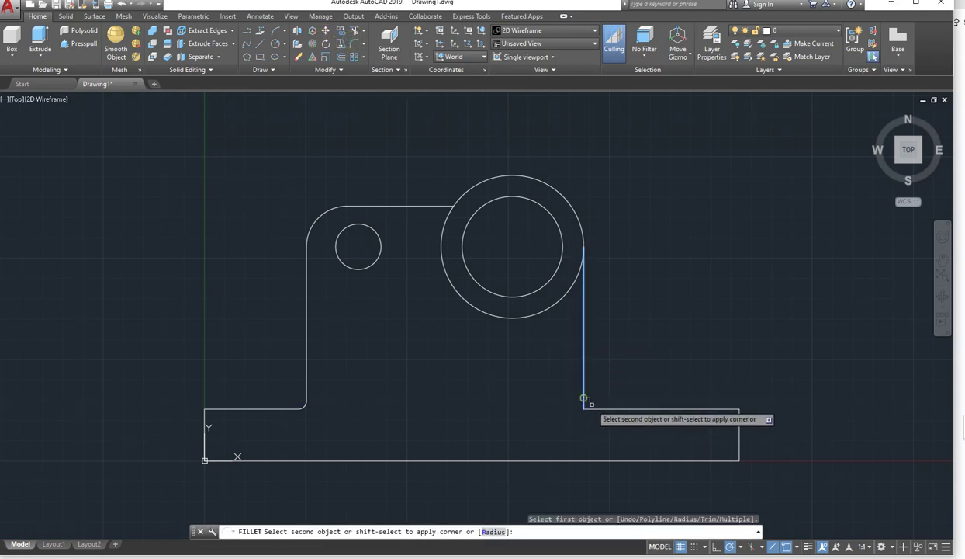
left_click(591, 408)
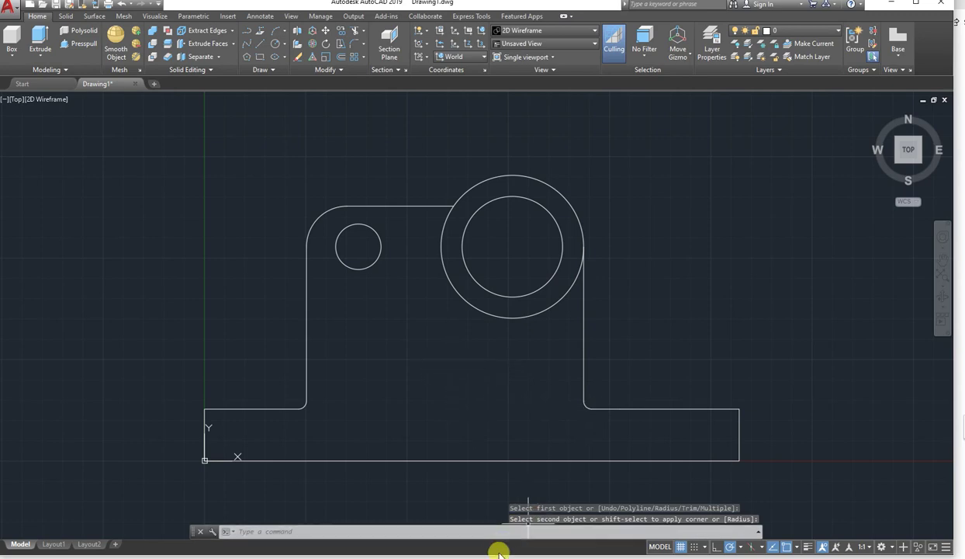
Check the reference picture in Photos, return to AutoCAD and draw a horizontal line joining the base-side ends of the two small fillets
key("alt+Tab")
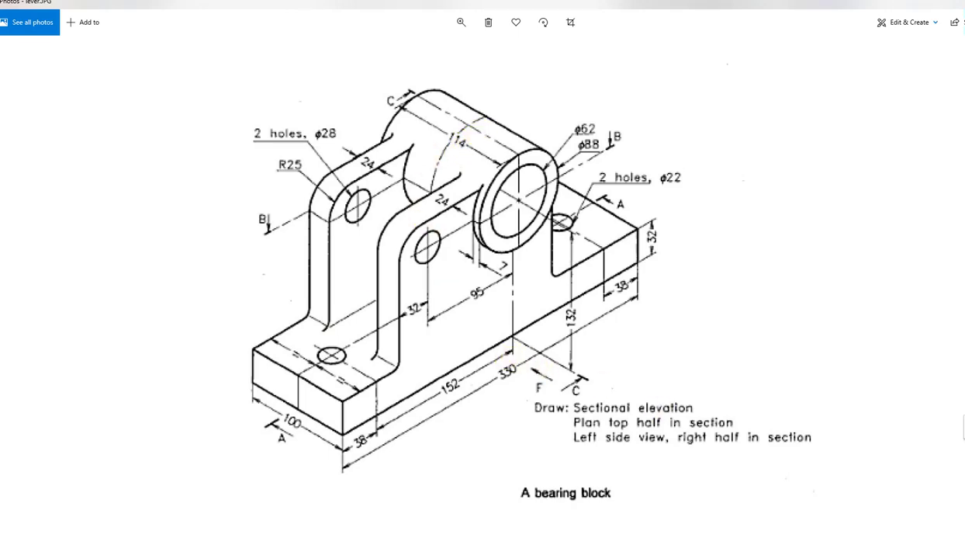
key("alt+Tab")
left_click(253, 44)
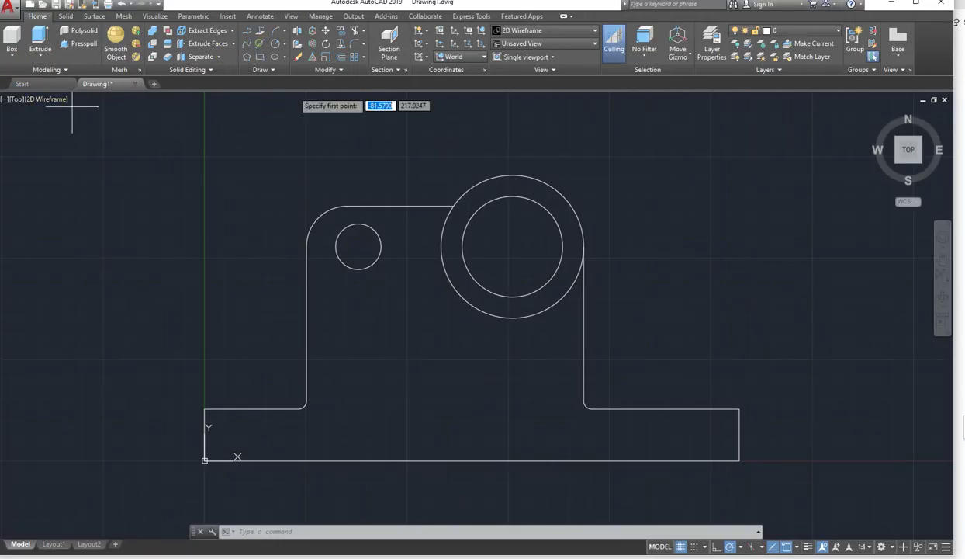
left_click(299, 404)
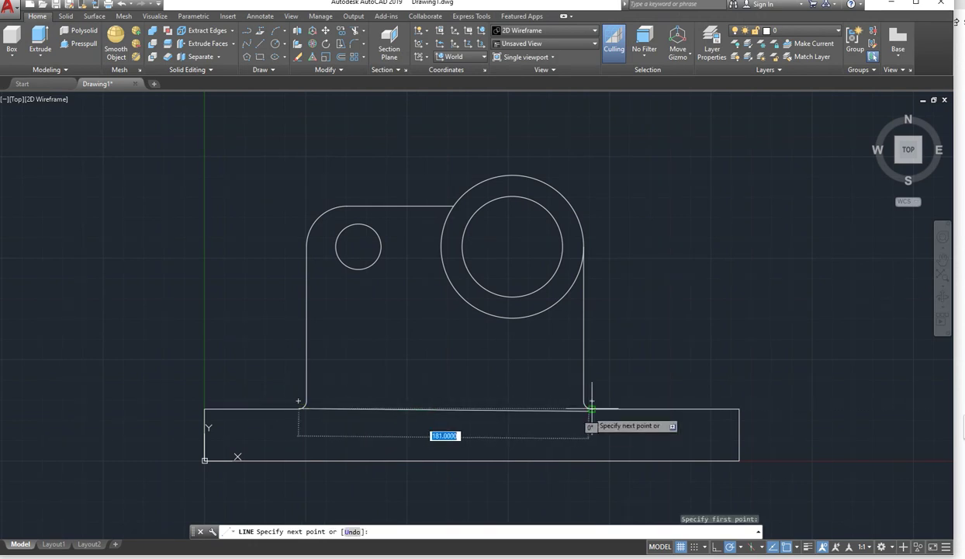
key("Escape")
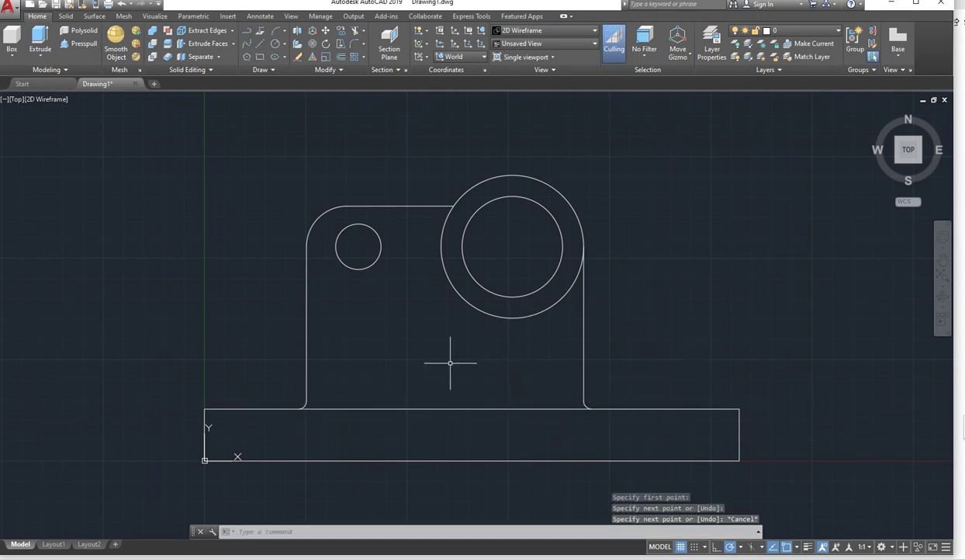
Check the hole spacing in the reference picture, return to AutoCAD and draw a vertical line across the base 38 from its left edge
scroll(471, 356, "down", 2)
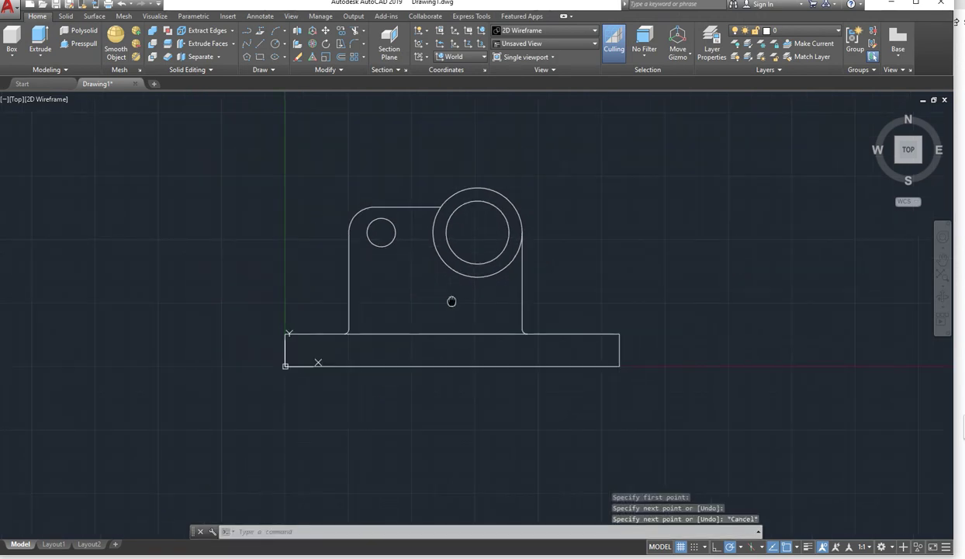
scroll(448, 316, "up", 2)
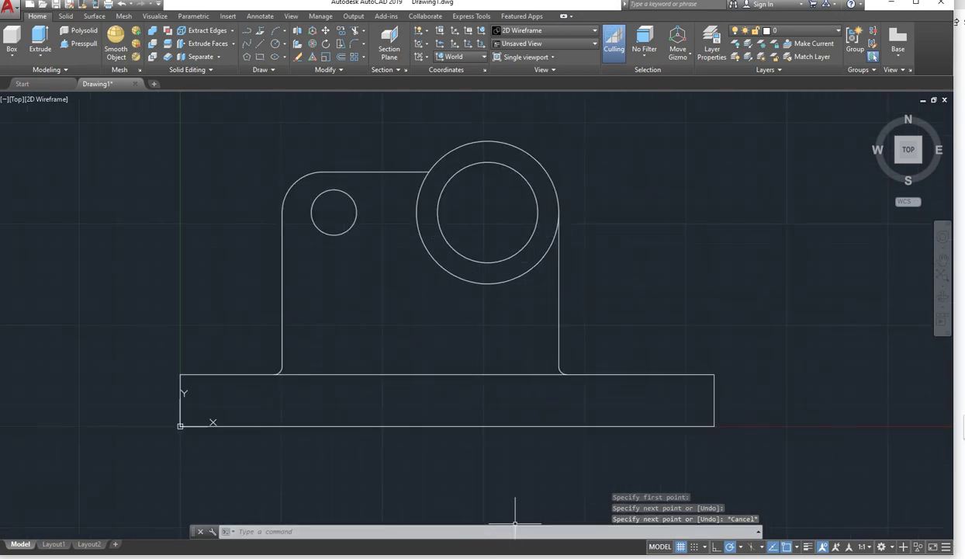
left_click(422, 503)
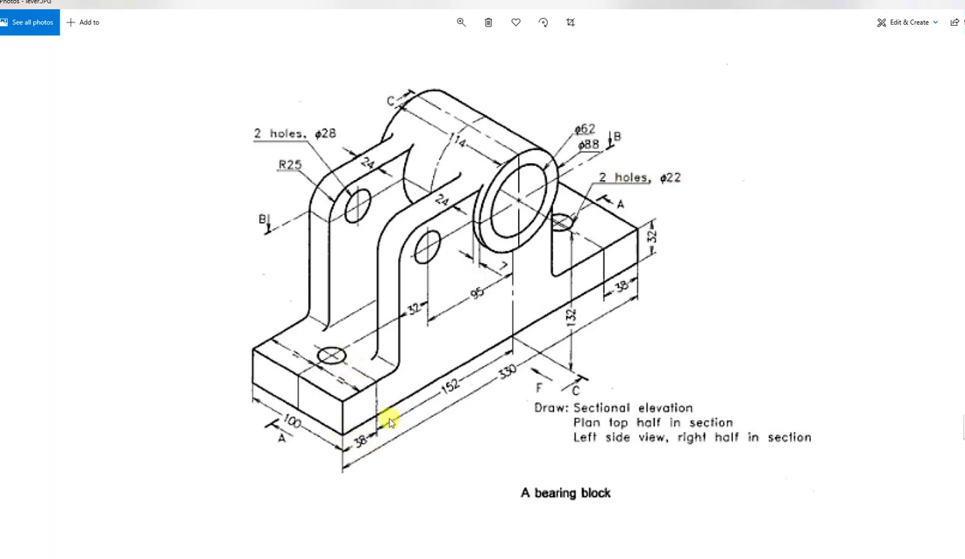
left_click(454, 543)
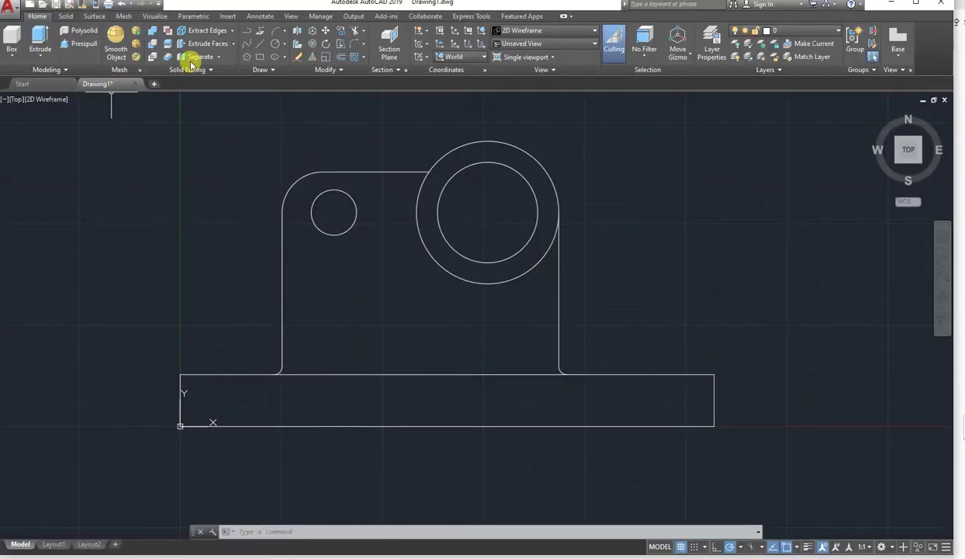
left_click(266, 52)
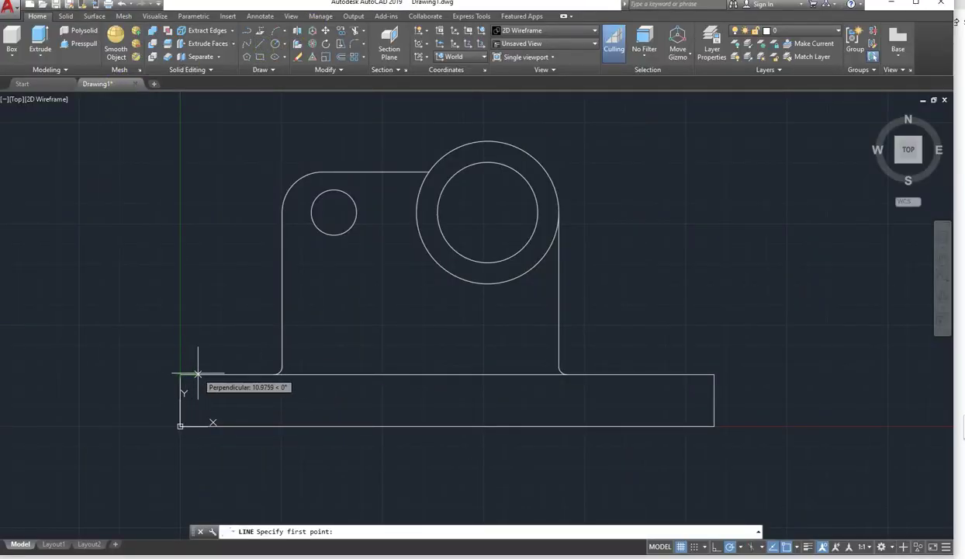
type("38")
key("Return")
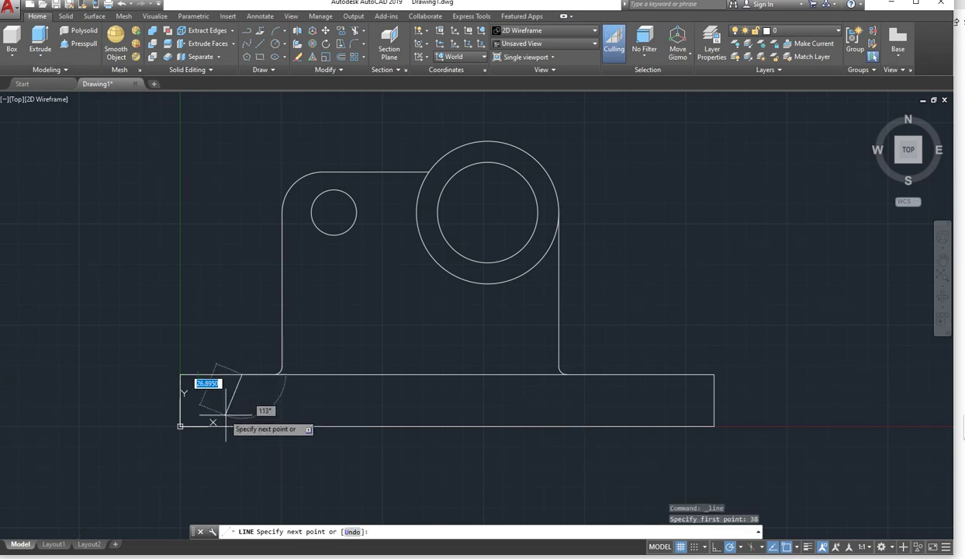
left_click(243, 426)
key("Return")
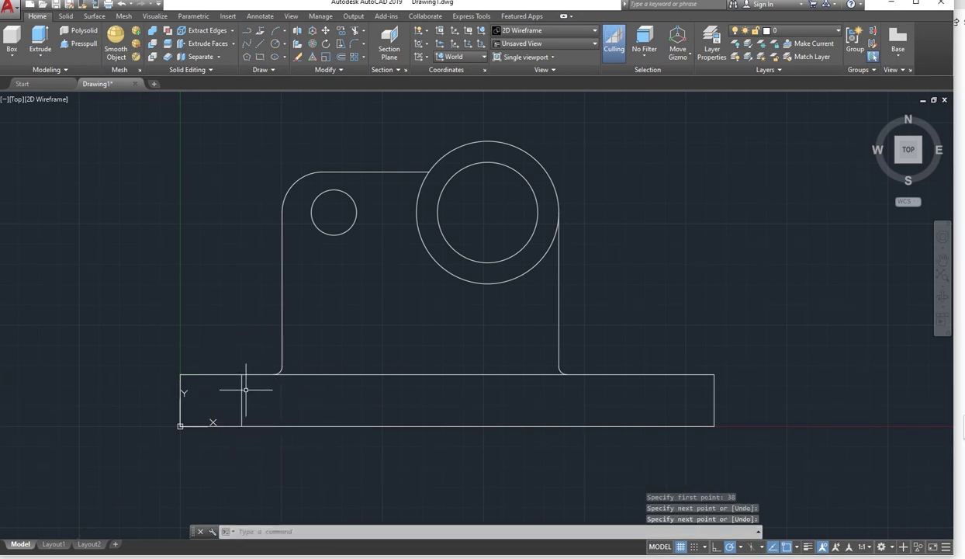
Copy the new vertical line 11 to each side to form the edges of the left base hole
left_click(261, 401)
left_click(233, 403)
scroll(235, 408, "up", 4)
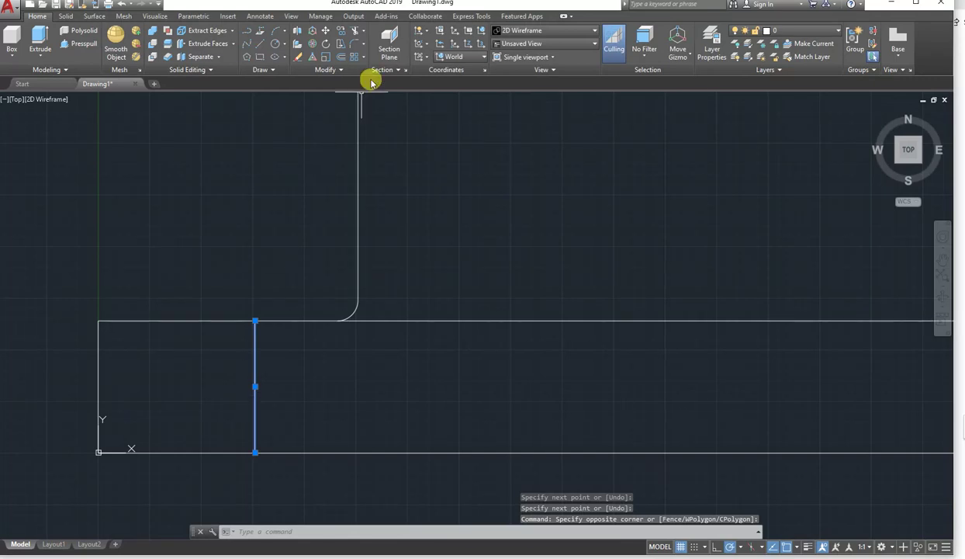
left_click(327, 31)
left_click(255, 321)
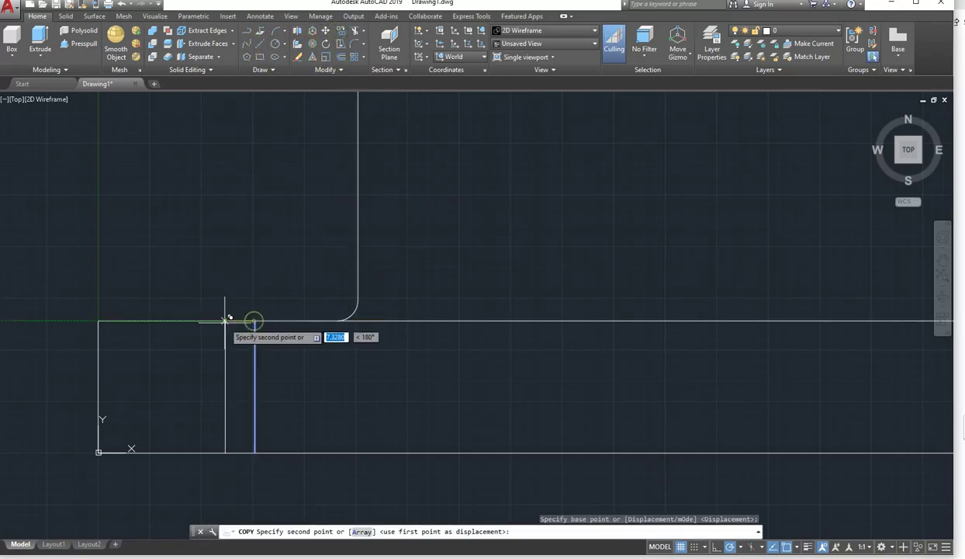
type("11")
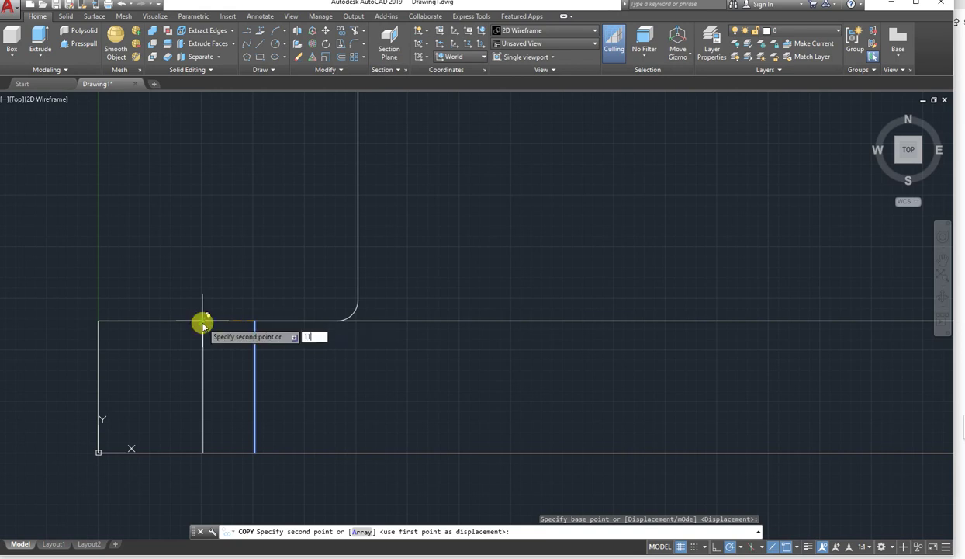
key("Return")
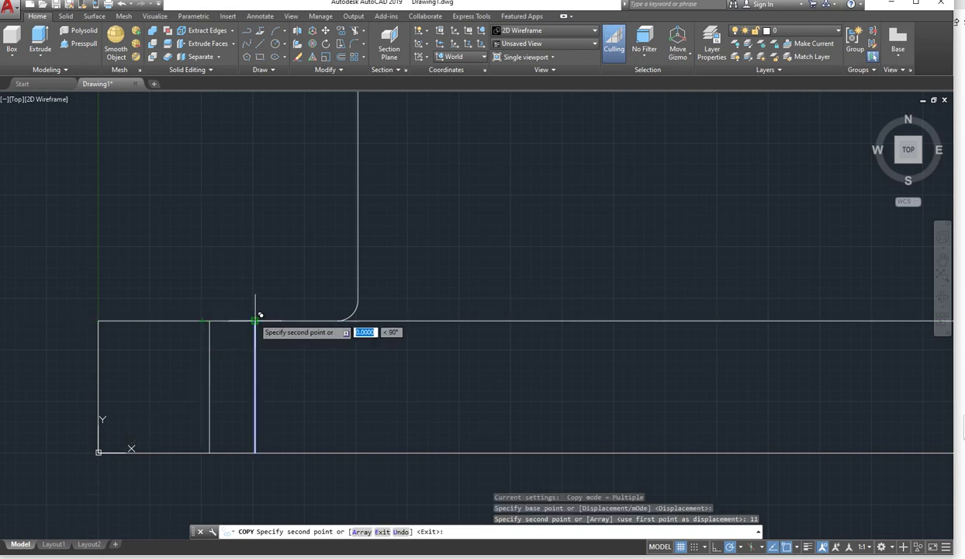
type("11")
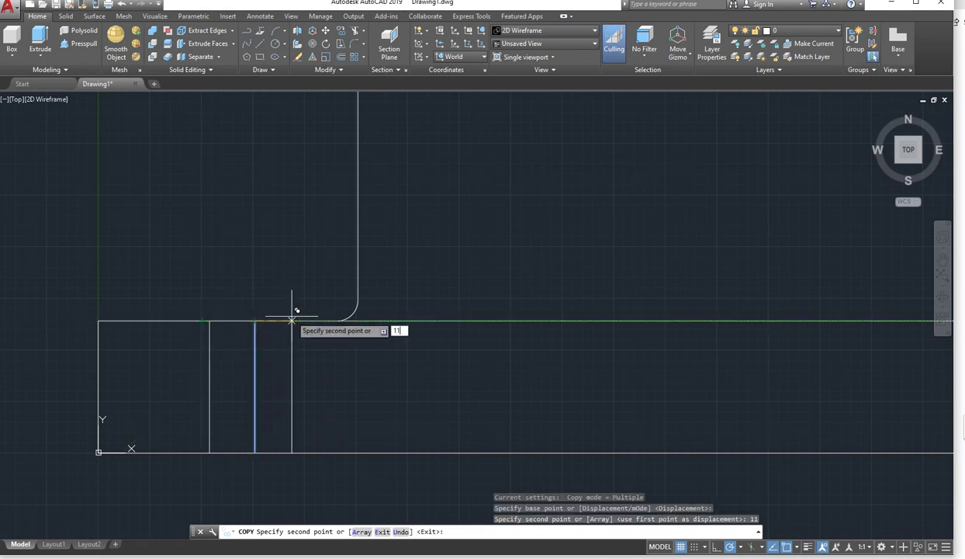
key("Return")
key("Escape")
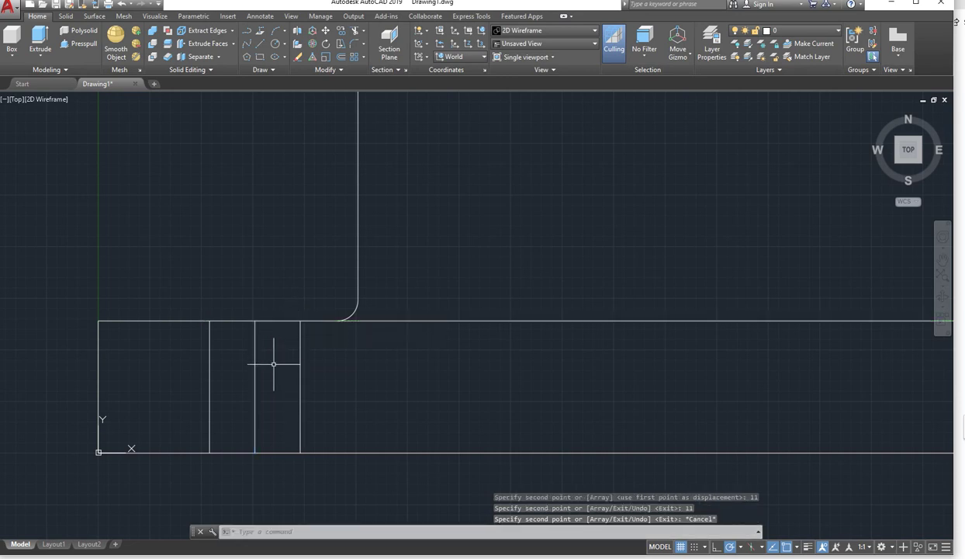
left_click(324, 394)
left_click(258, 371)
left_click(233, 384)
left_click(175, 373)
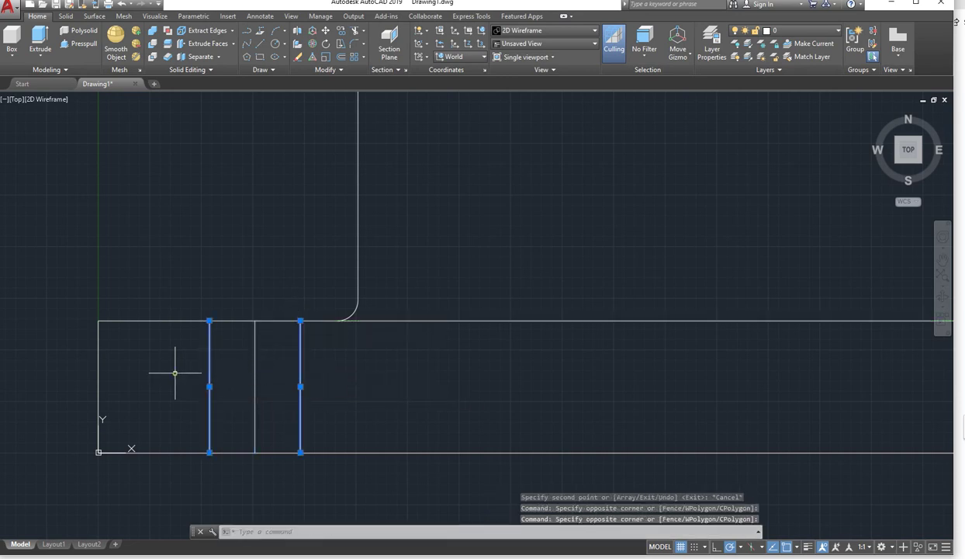
left_click(270, 388)
left_click(225, 365)
scroll(259, 226, "down", 2)
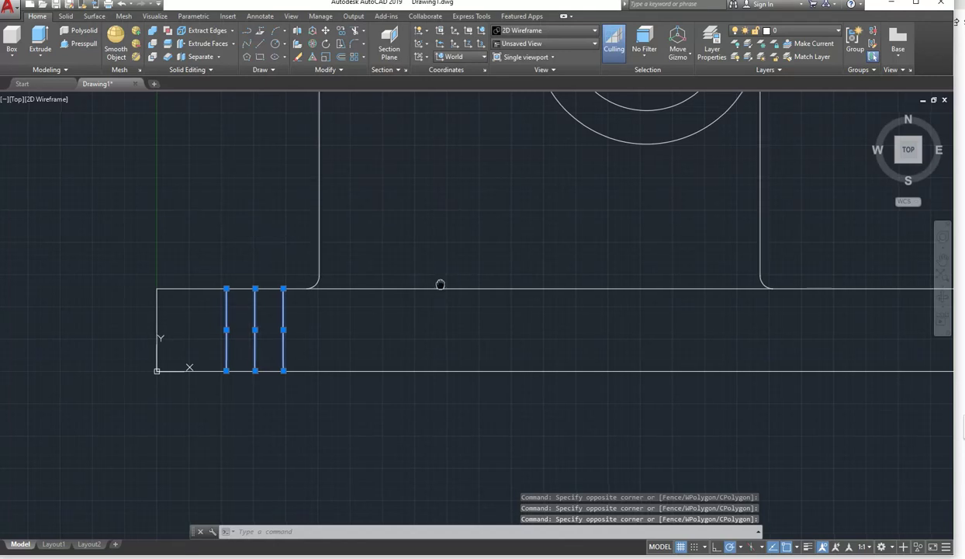
middle_click_drag(439, 284, 218, 265)
scroll(272, 264, "down", 2)
key("Escape")
key("Escape")
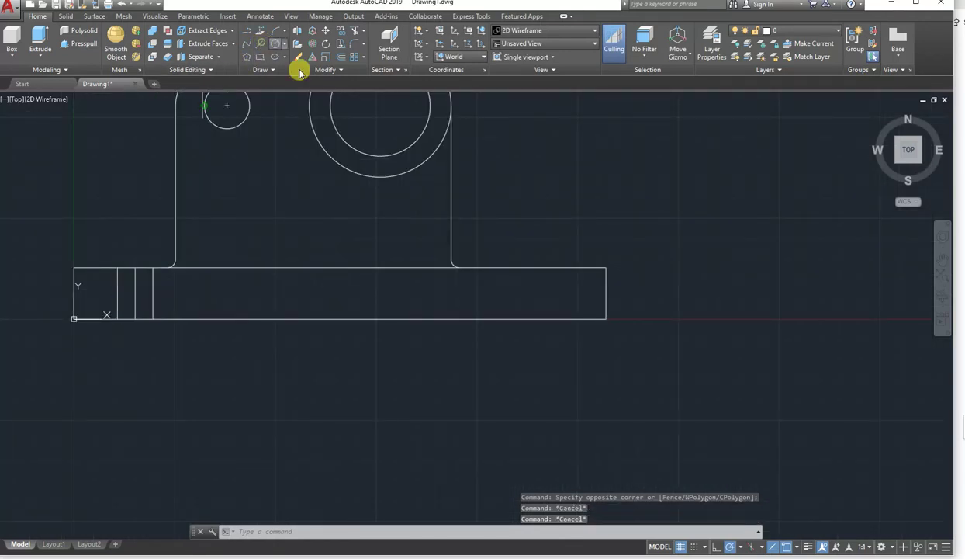
Draw a vertical line from the base's top edge to its bottom edge, 38 in from the right end
type("l")
key("Return")
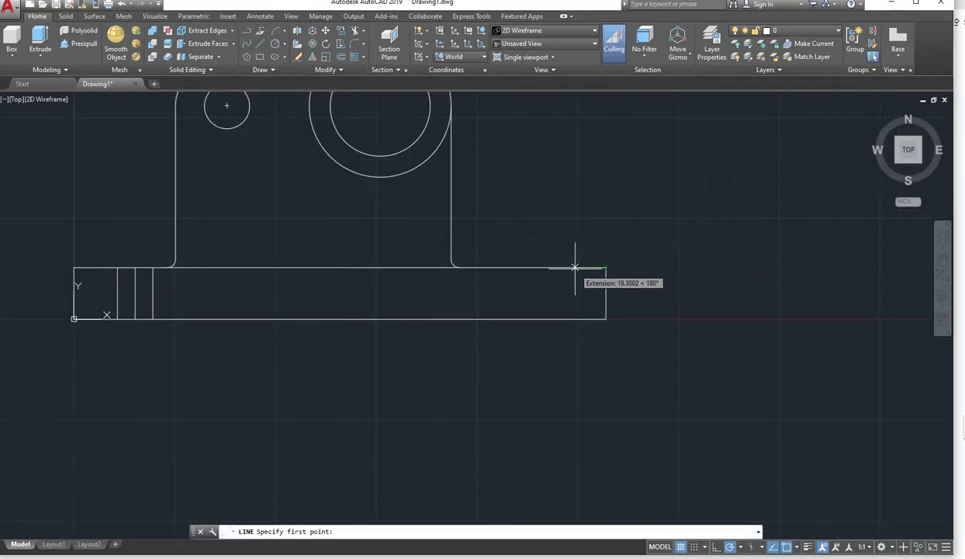
type("38")
key("Return")
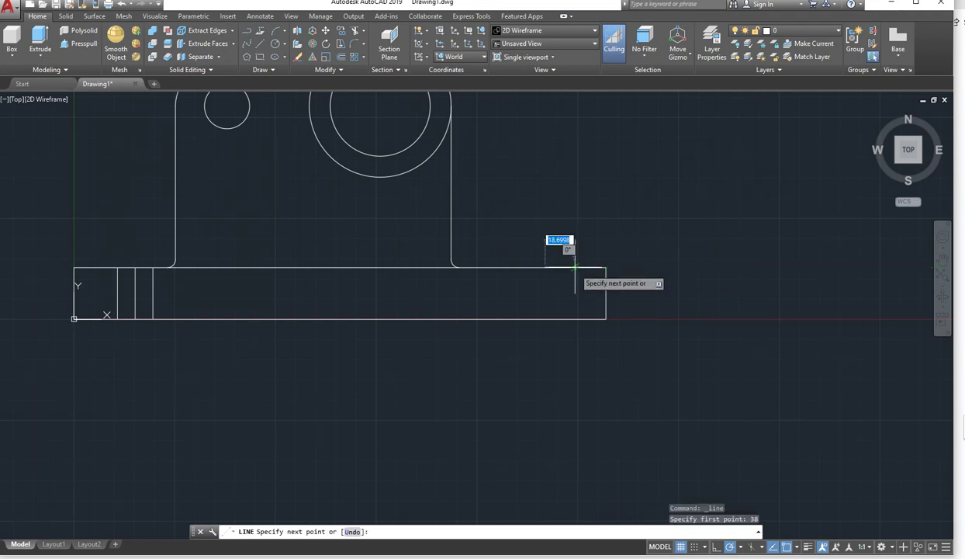
left_click(545, 319)
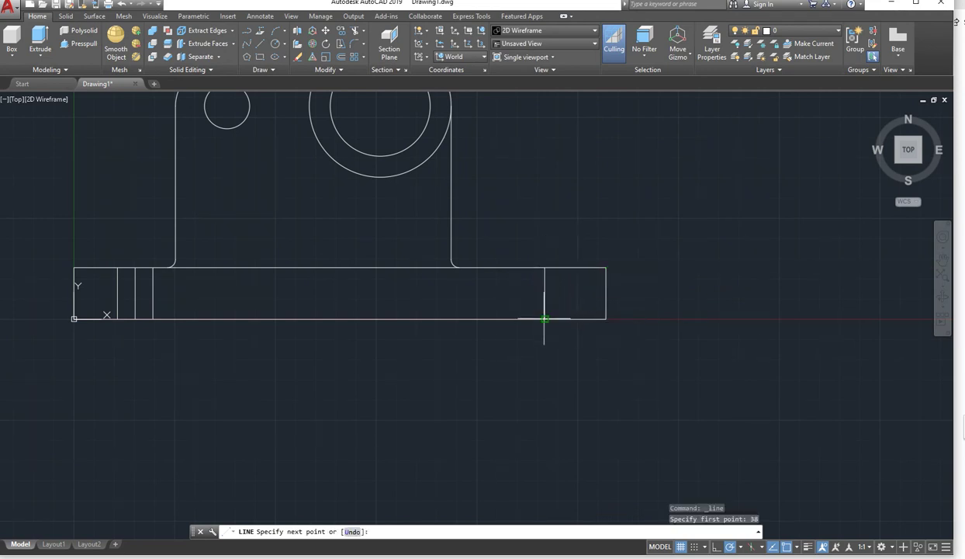
key("Return")
Copy the vertical line near the base's right end 11 to each side for the right hole's edges
left_click(517, 268)
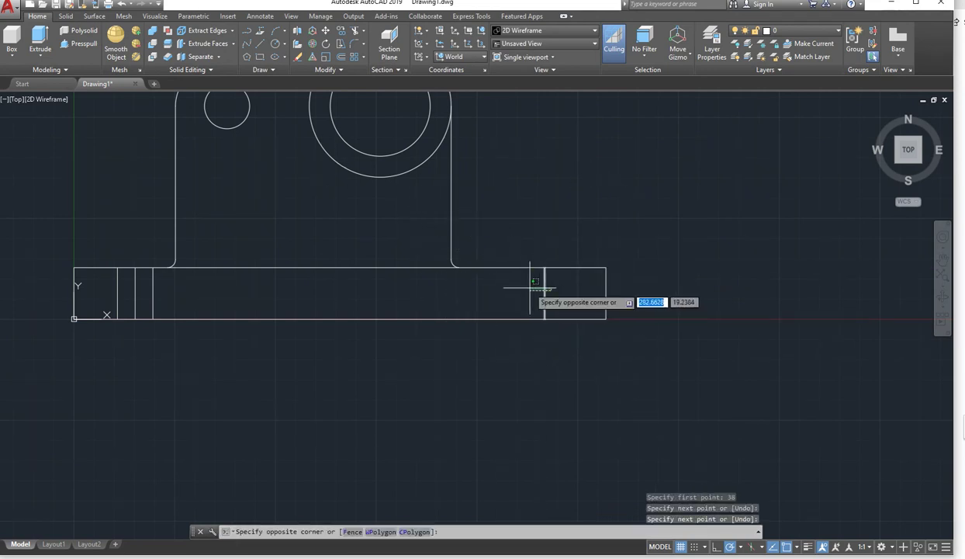
left_click(557, 294)
scroll(557, 294, "up", 2)
scroll(557, 294, "up", 4)
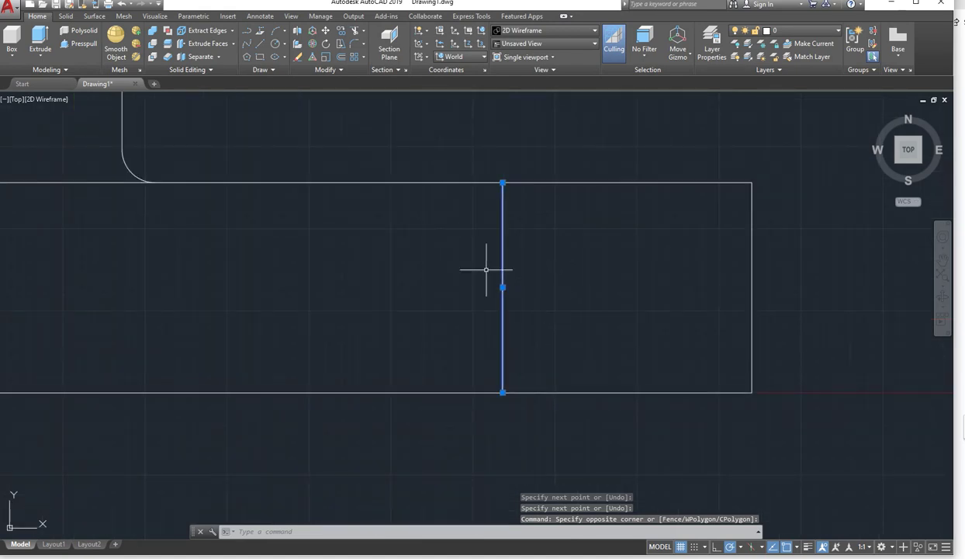
left_click(344, 32)
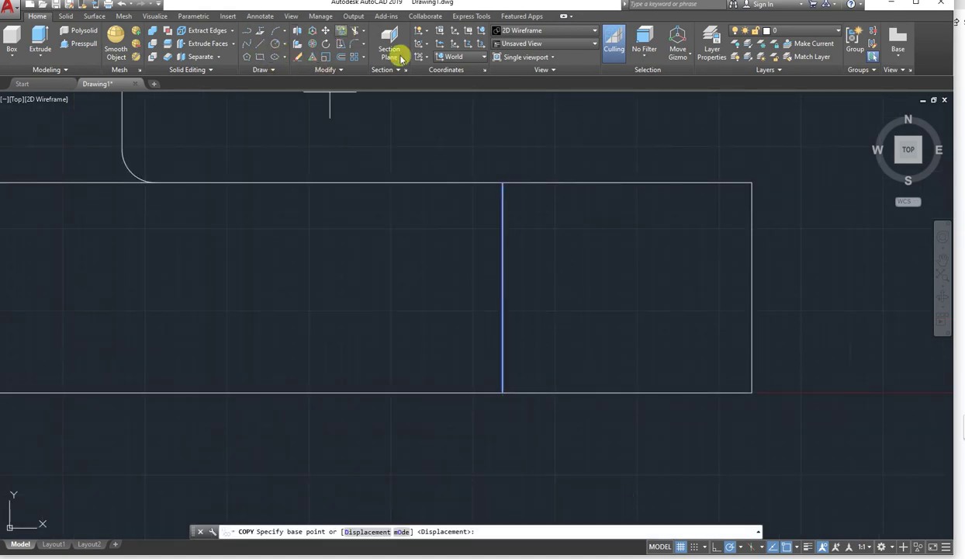
left_click(502, 183)
type("11")
key("Return")
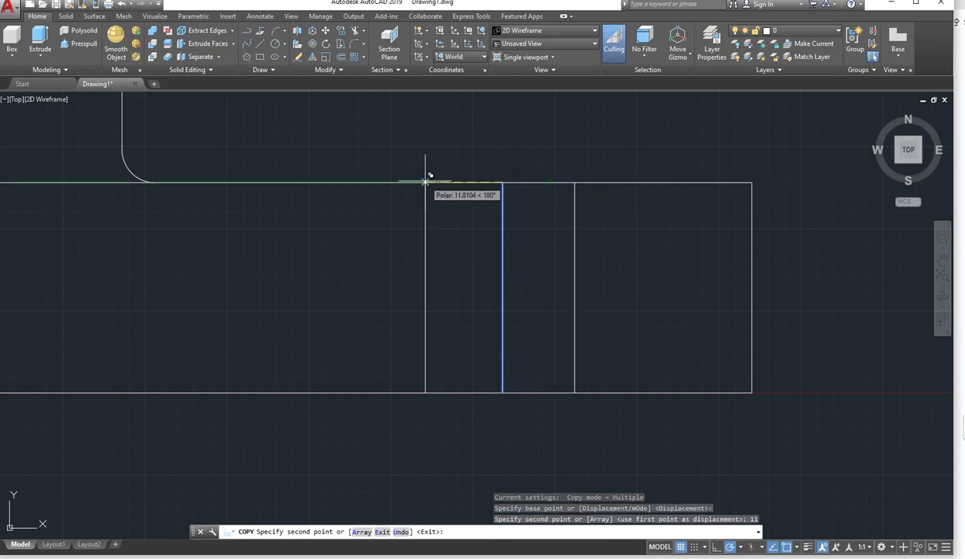
type("11")
key("Return")
key("Return")
Stretch the right hole's middle line about 6 units above the base's top edge and about 7 units below its bottom edge
scroll(502, 232, "down", 5)
left_click(513, 250)
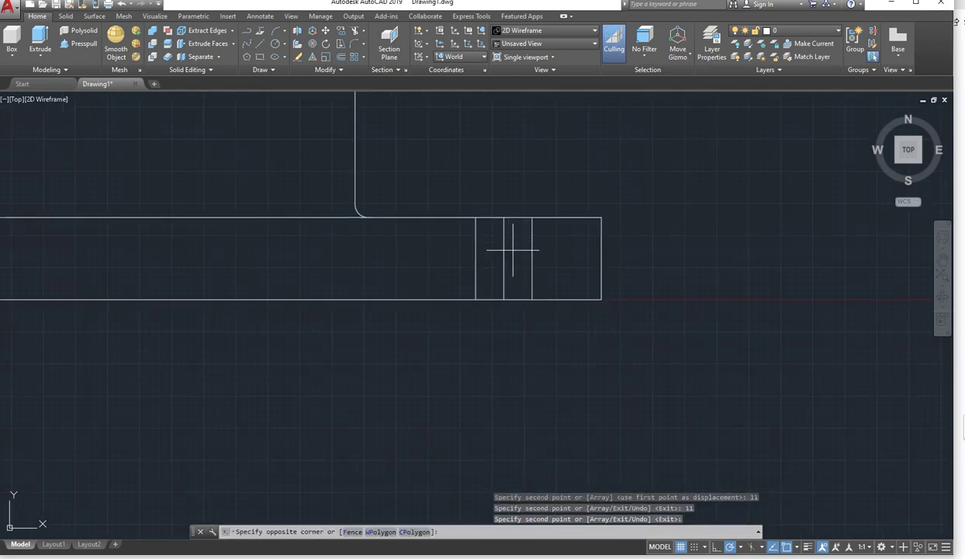
left_click(479, 245)
scroll(505, 221, "up", 2)
left_click(502, 214)
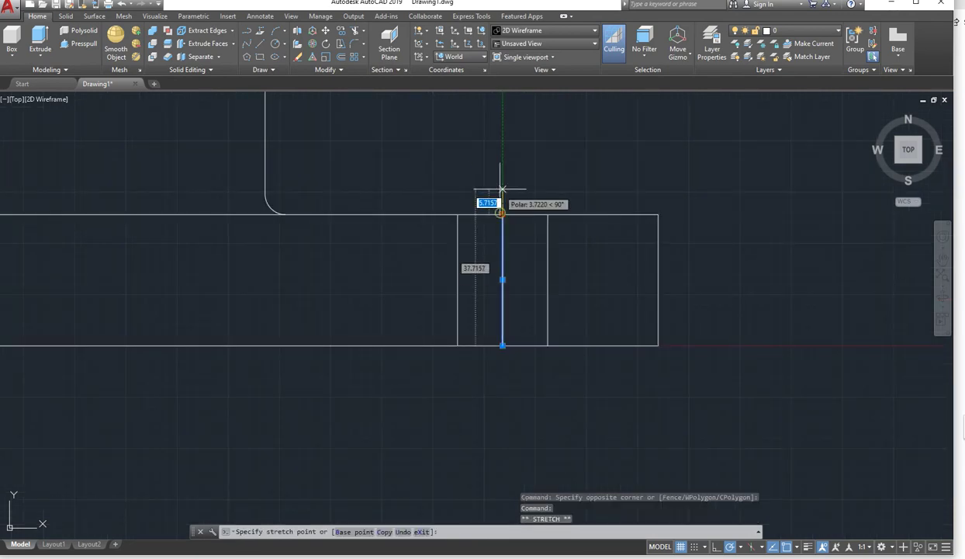
left_click(502, 189)
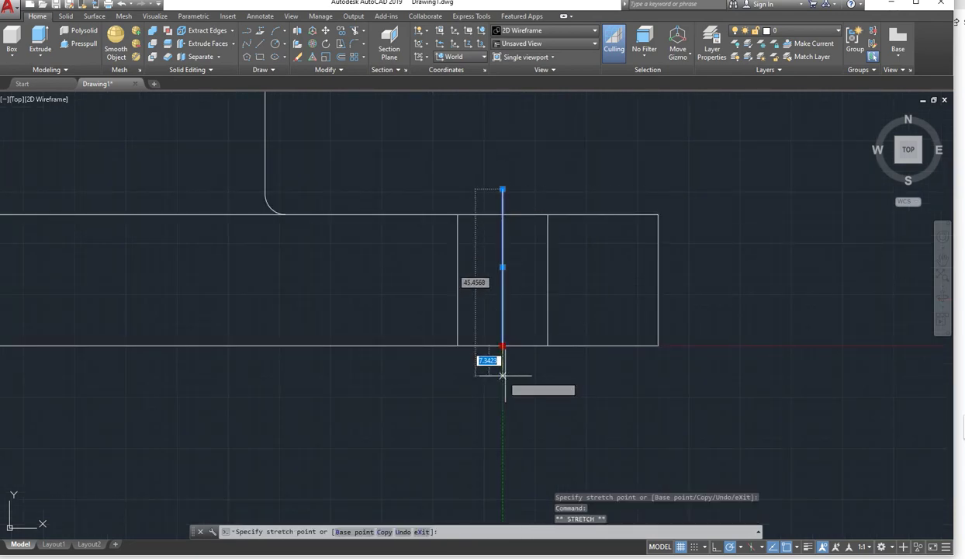
left_click(503, 371)
scroll(597, 330, "down", 5)
key("Escape")
Stretch the left hole's middle line slightly beyond the base's top and bottom edges
scroll(325, 312, "up", 4)
left_click(343, 279)
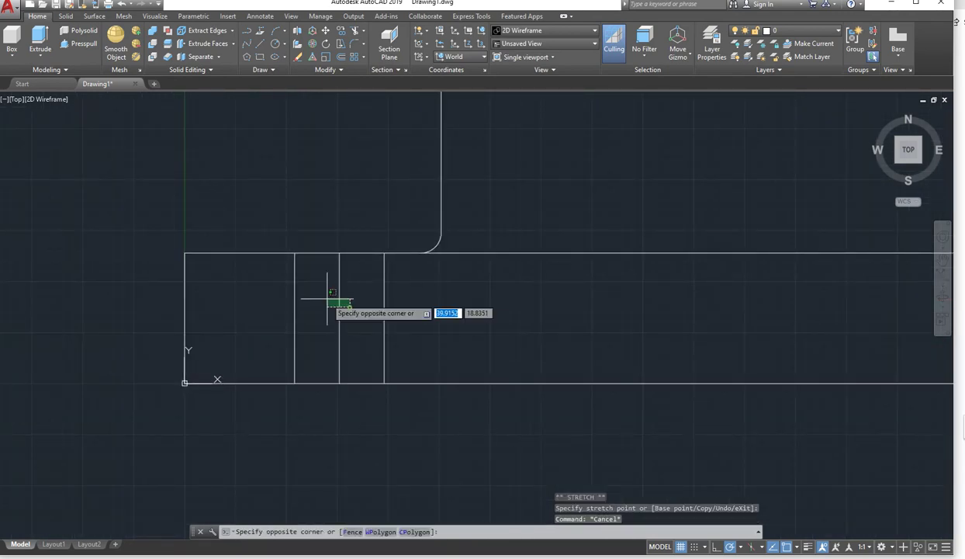
left_click(324, 304)
left_click(339, 253)
left_click(338, 218)
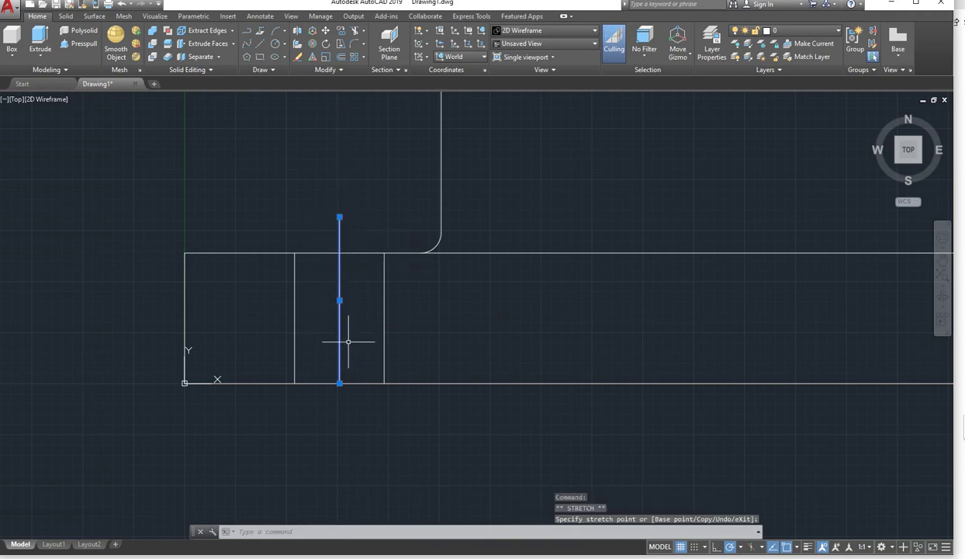
key("Escape")
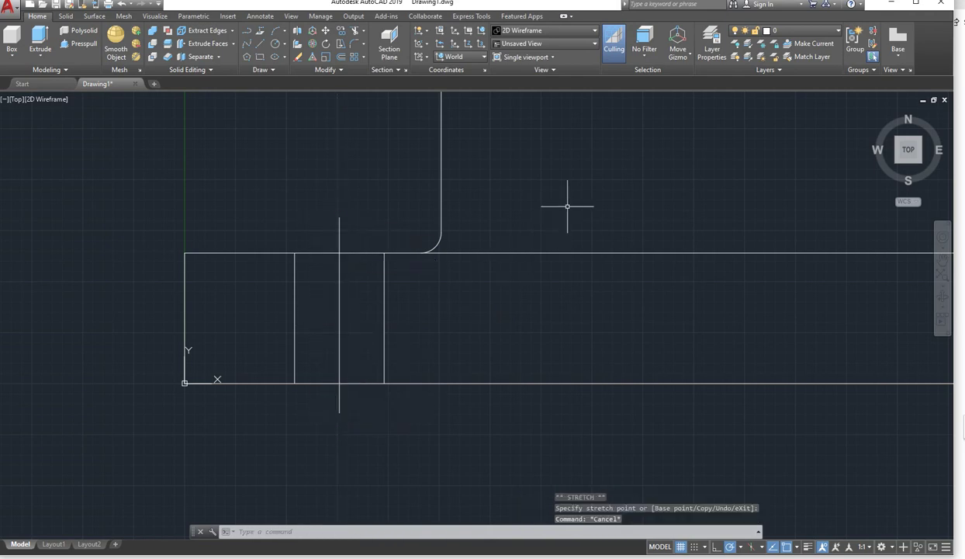
Switch the workspace to Drafting & Annotation
scroll(589, 182, "down", 2)
middle_click_drag(601, 178, 383, 270)
scroll(331, 263, "down", 2)
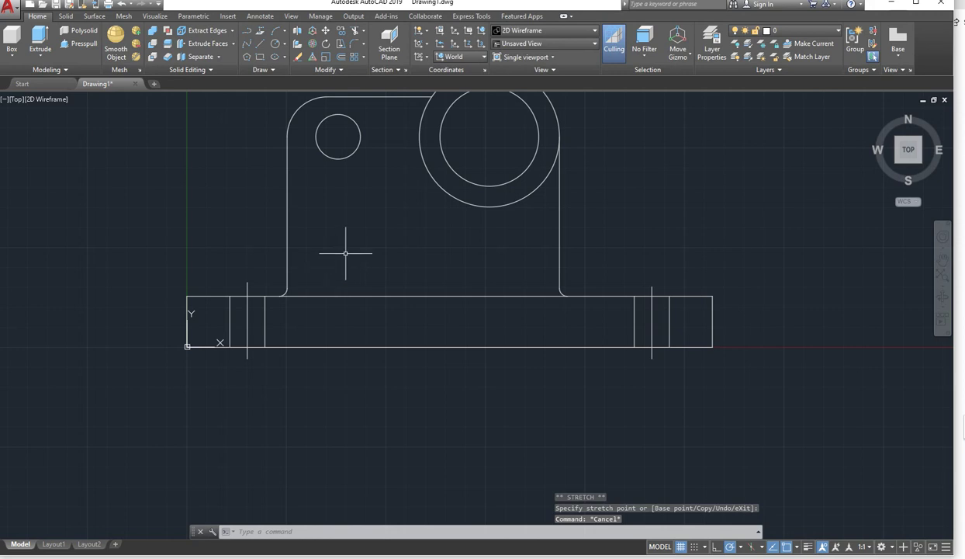
left_click(881, 546)
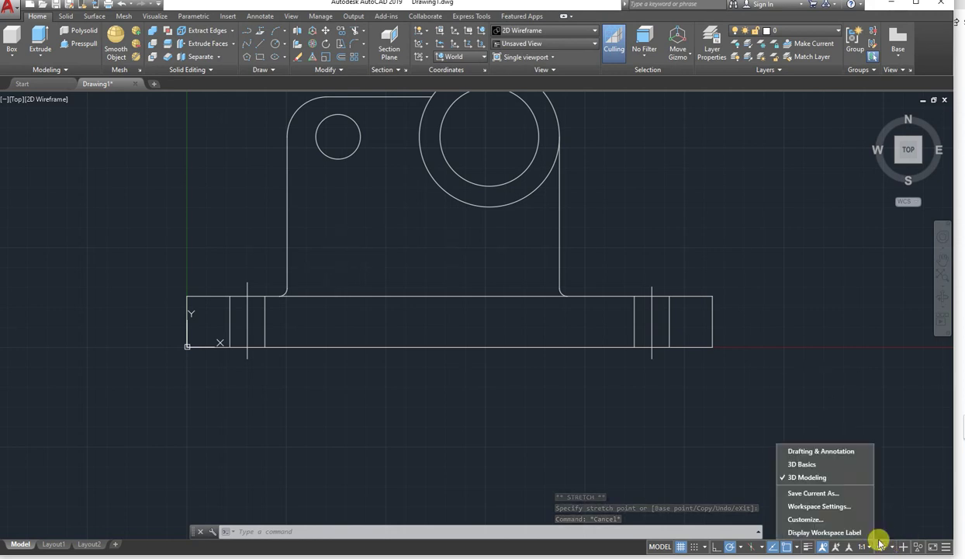
left_click(800, 453)
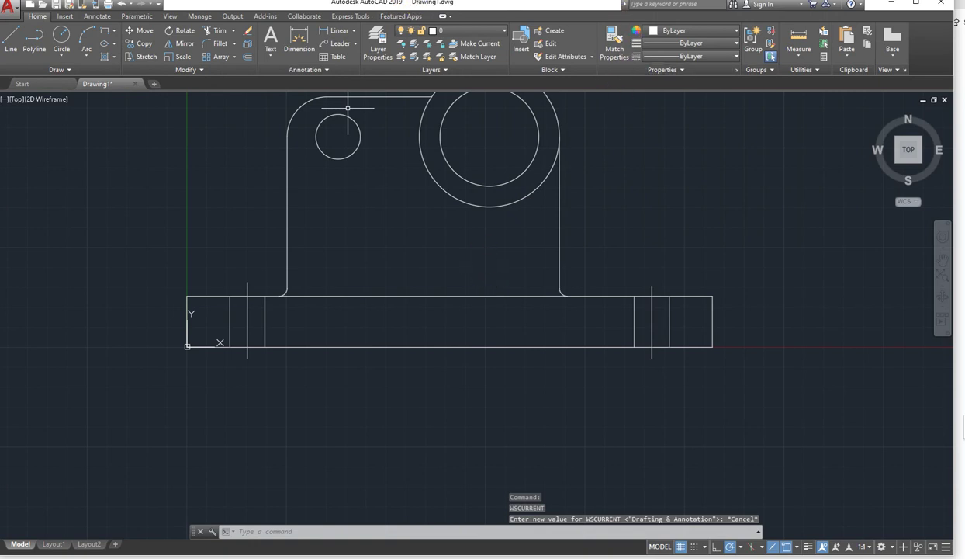
Load the CENTER linetype from acad.lin into the drawing
left_click(701, 56)
left_click(680, 113)
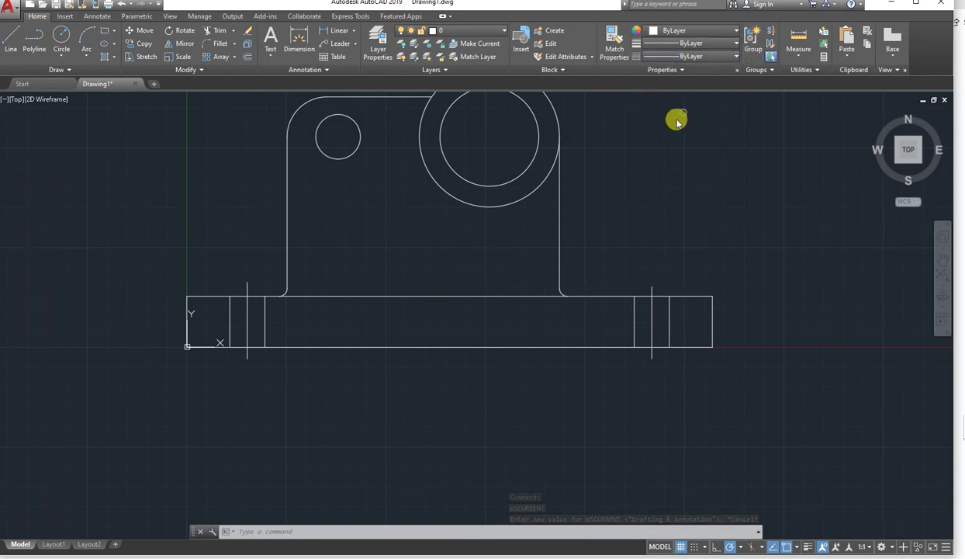
left_click(606, 192)
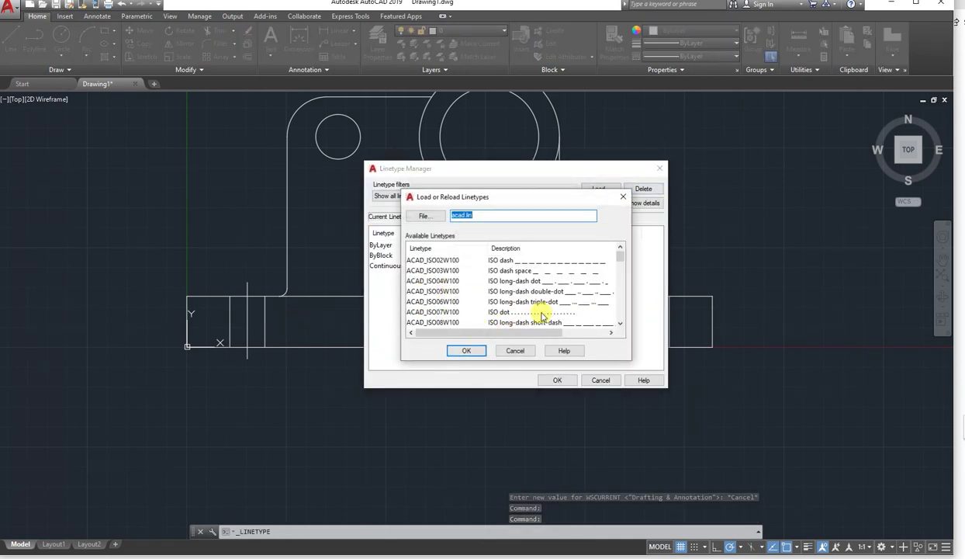
left_click_drag(622, 265, 620, 284)
left_click(417, 303)
left_click(475, 350)
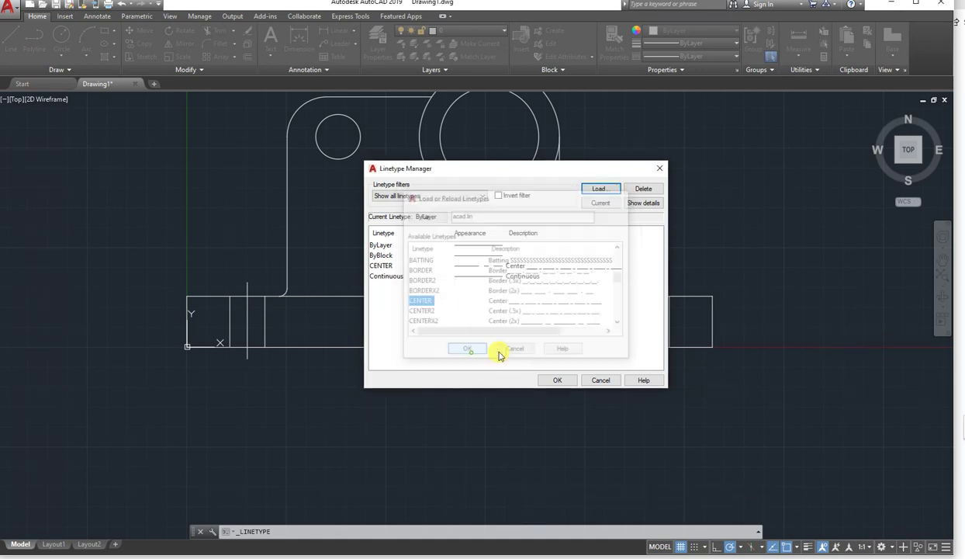
Apply the CENTER linetype to the middle lines of both base holes
left_click(555, 380)
left_click(661, 290)
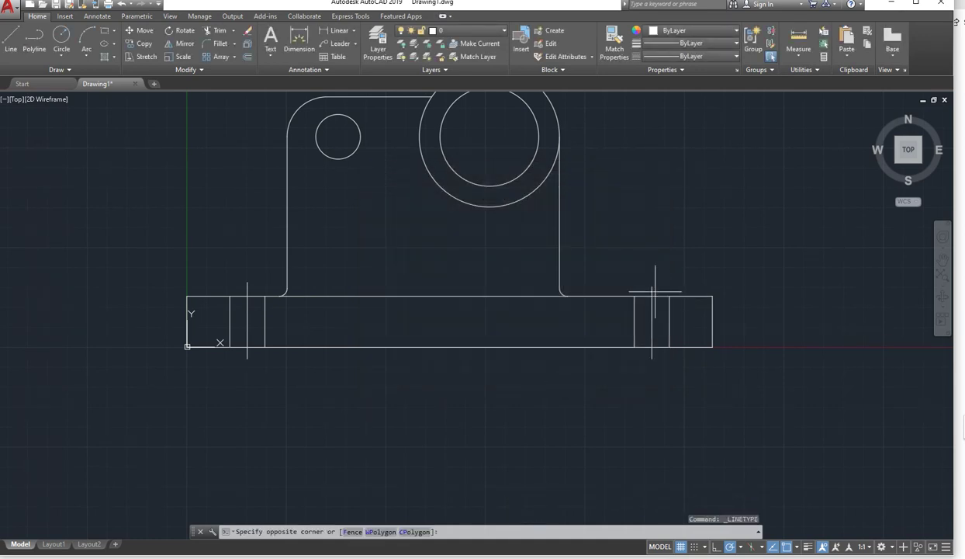
left_click(605, 273)
left_click(256, 284)
left_click(230, 256)
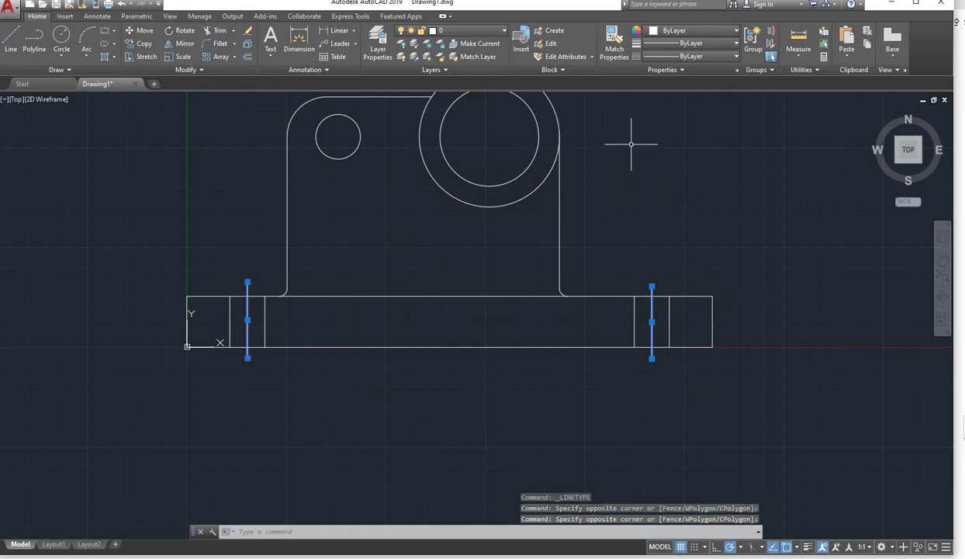
left_click(717, 57)
left_click(675, 96)
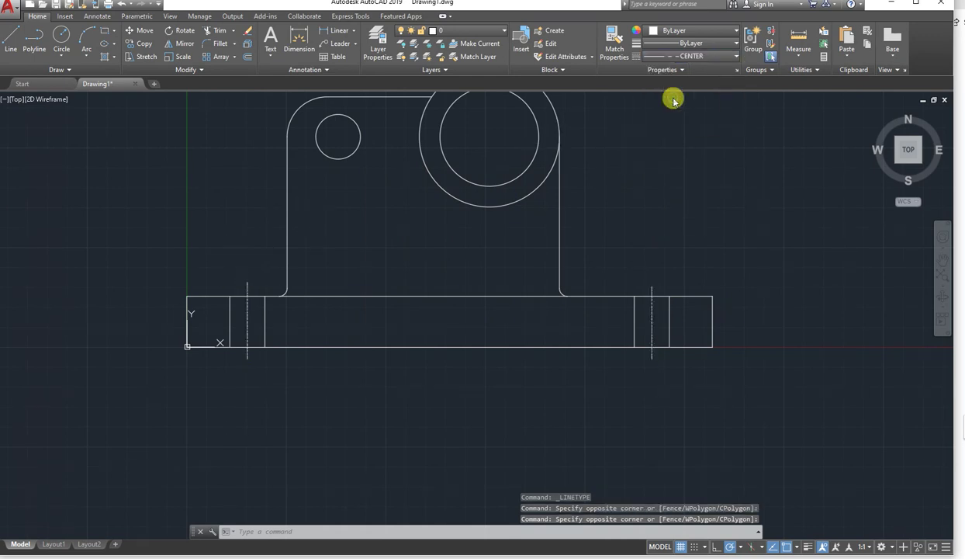
Set the linetype scale of both base-hole centre lines to 10
scroll(654, 296, "up", 10)
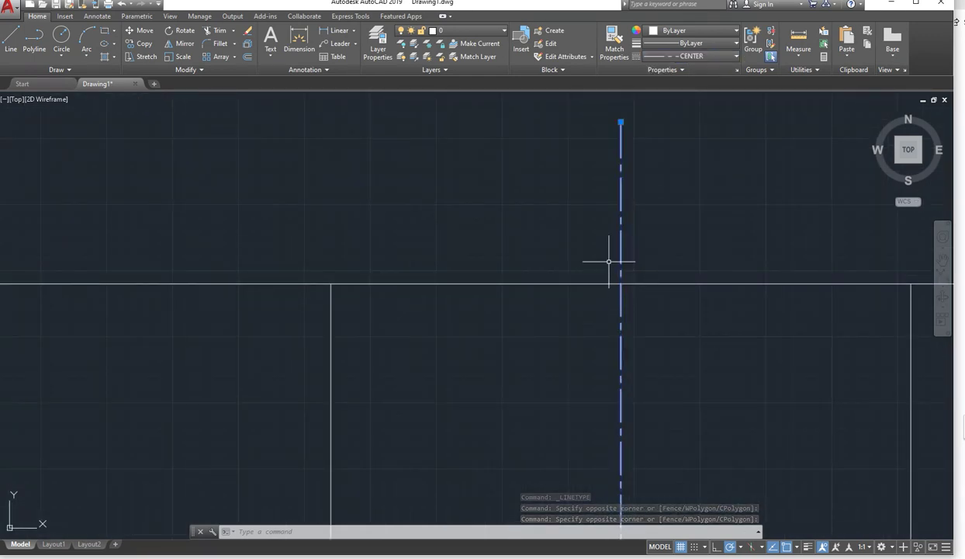
scroll(621, 269, "up", 3)
scroll(582, 215, "down", 5)
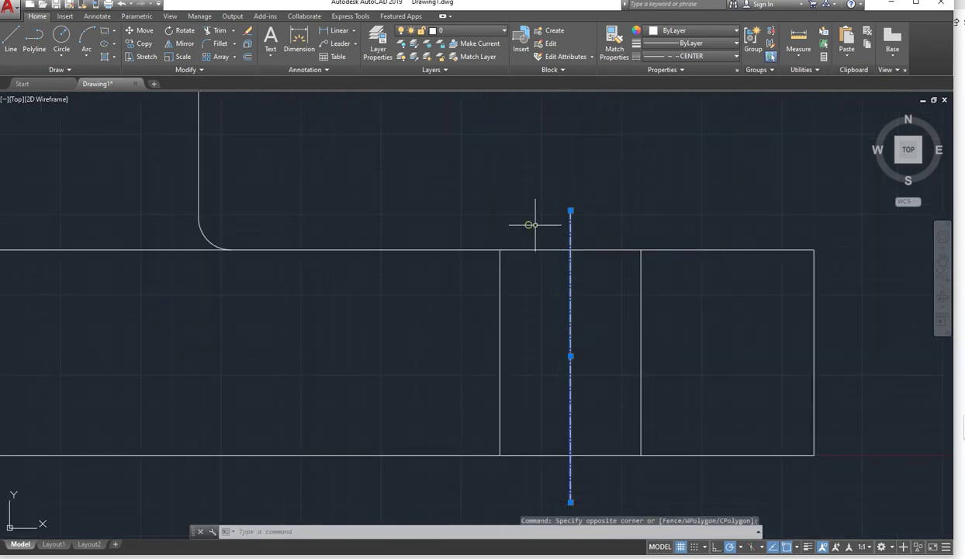
right_click(570, 225)
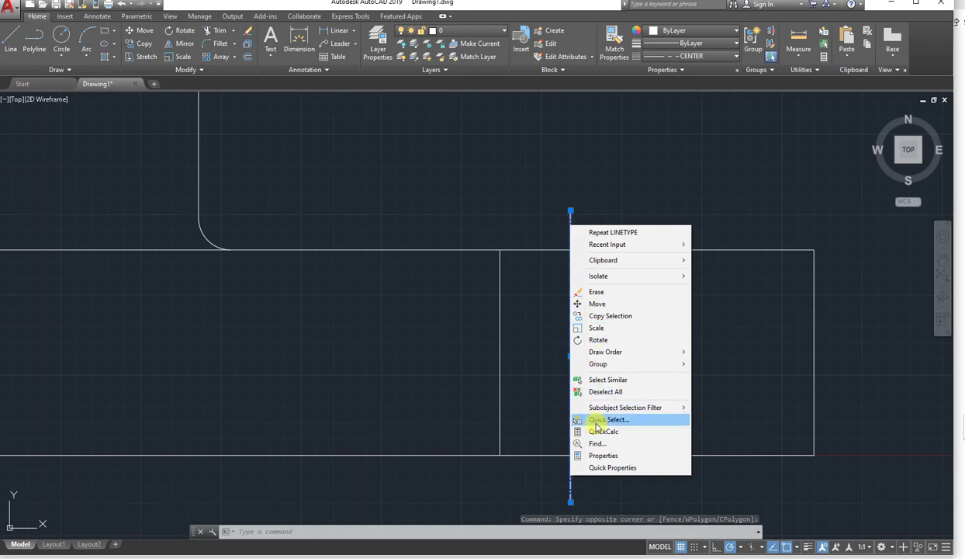
left_click(576, 455)
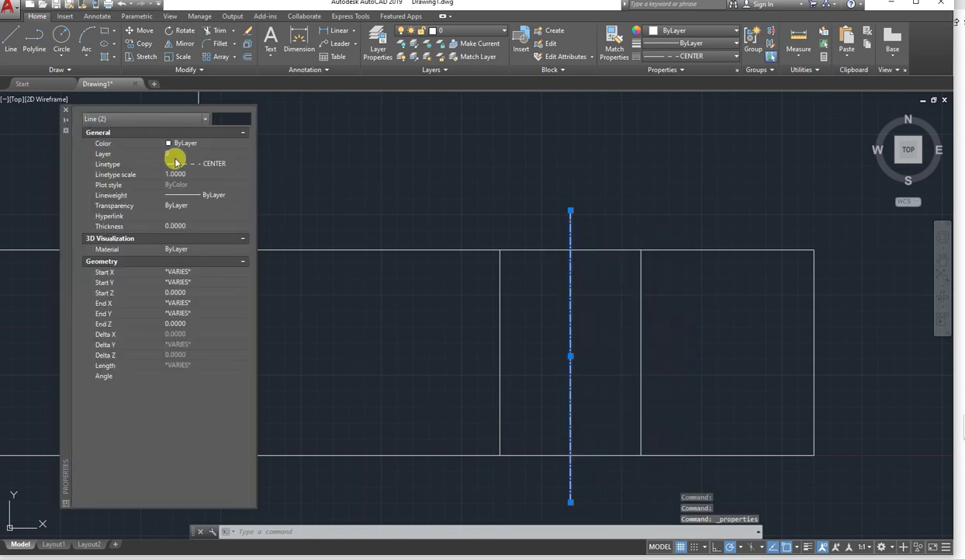
left_click(190, 172)
type("1")
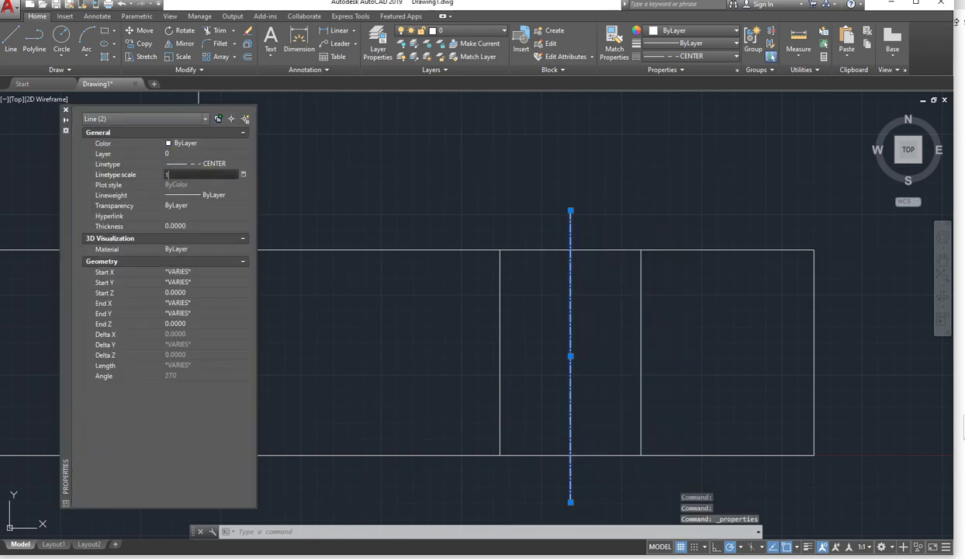
type("0")
key("Return")
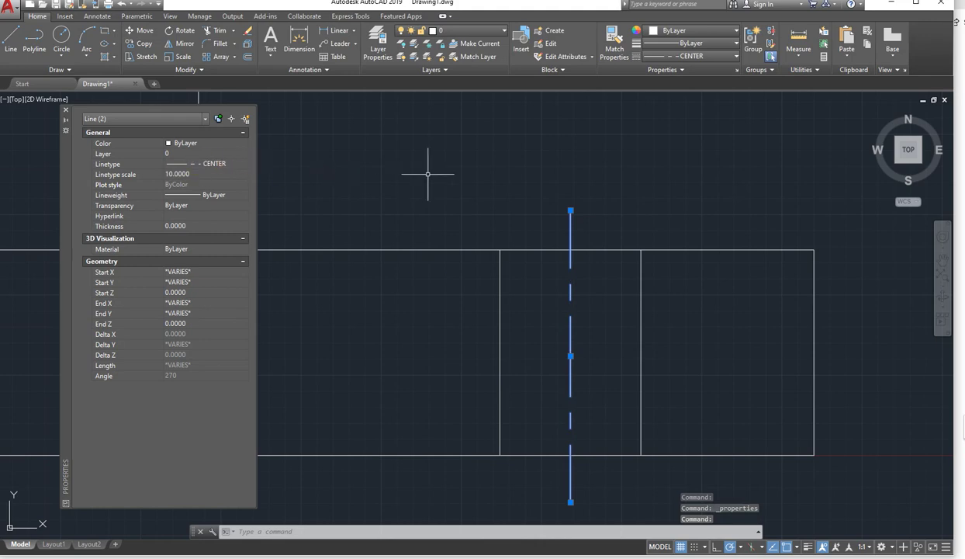
key("Escape")
key("Escape")
left_click(67, 114)
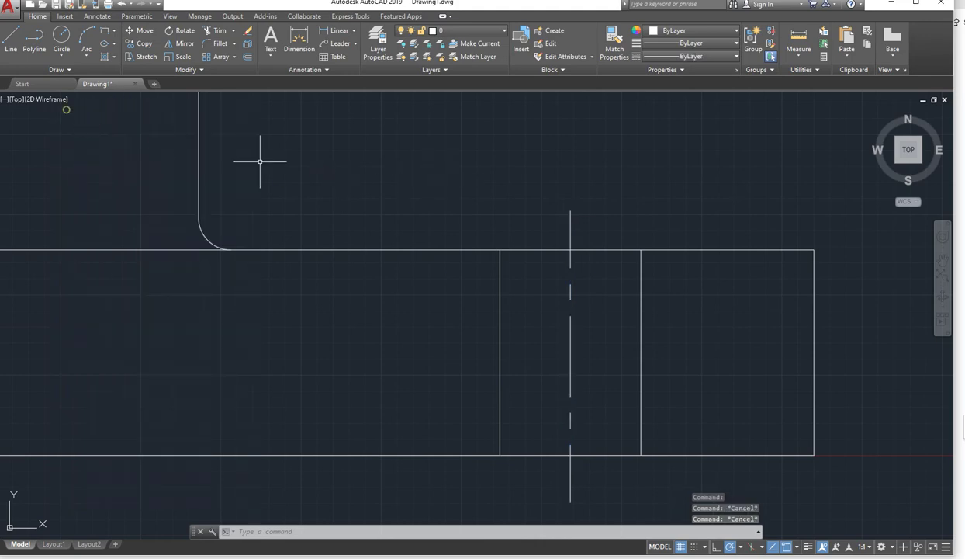
Hatch the ring between the two large circles and the base's three solid sections with the ANSI31 pattern
scroll(507, 161, "down", 8)
middle_click_drag(305, 199, 324, 327)
scroll(324, 326, "up", 2)
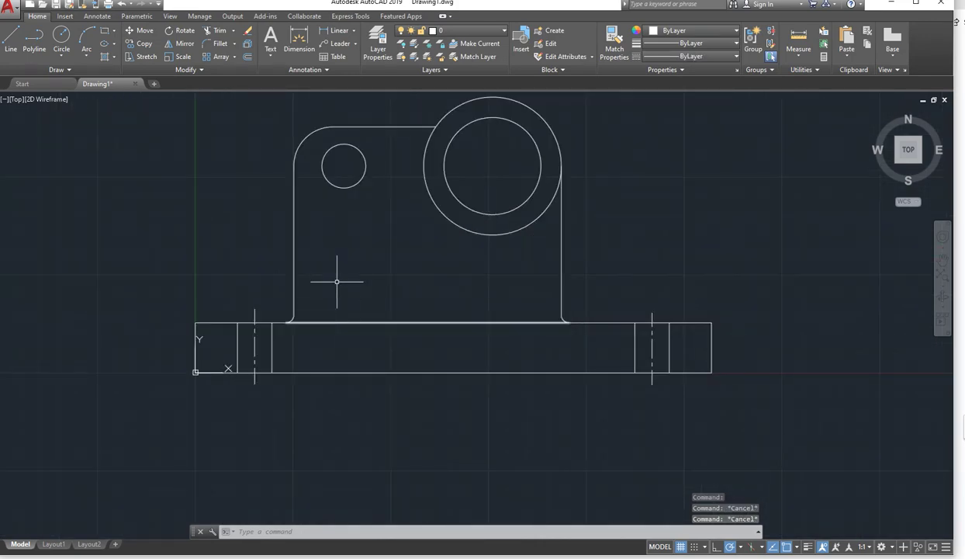
middle_click_drag(388, 237, 386, 294)
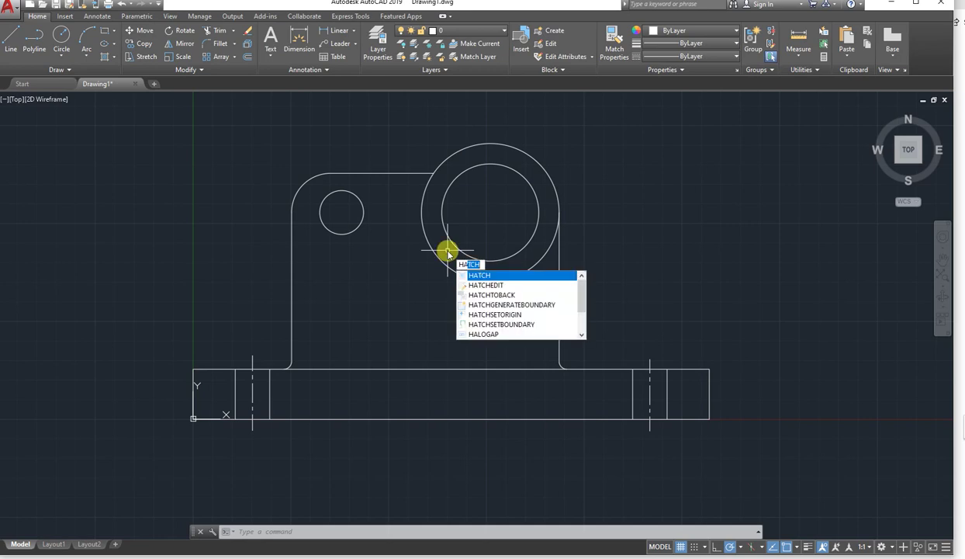
key("Return")
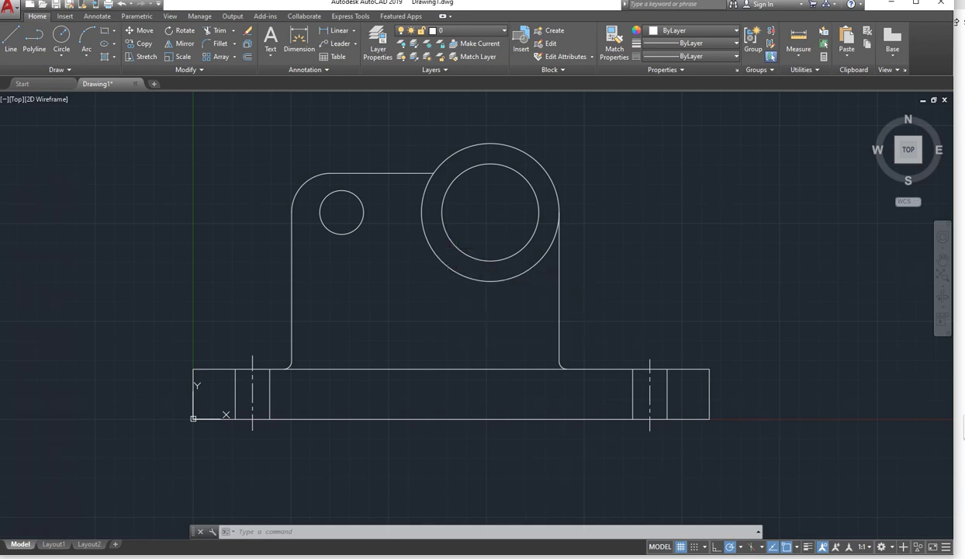
left_click(457, 231)
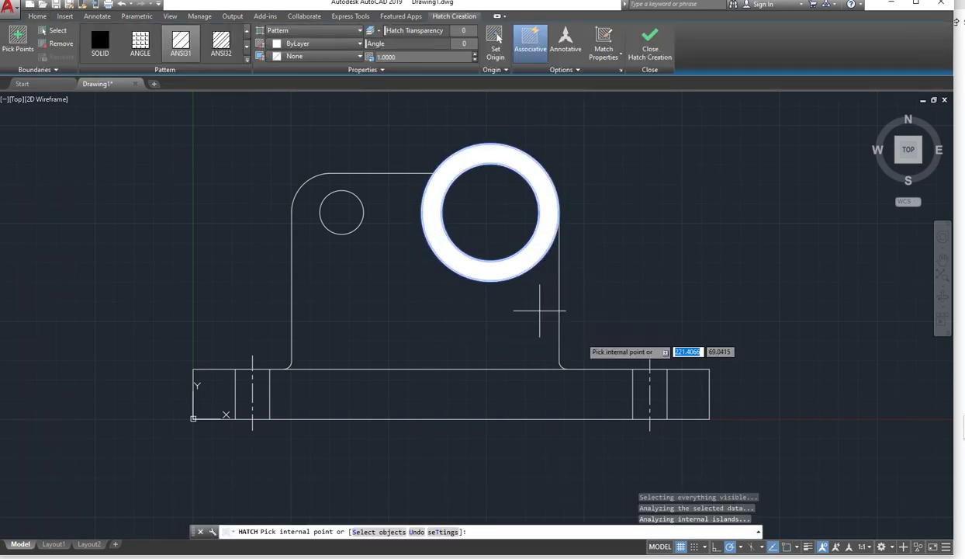
left_click(696, 398)
left_click(528, 397)
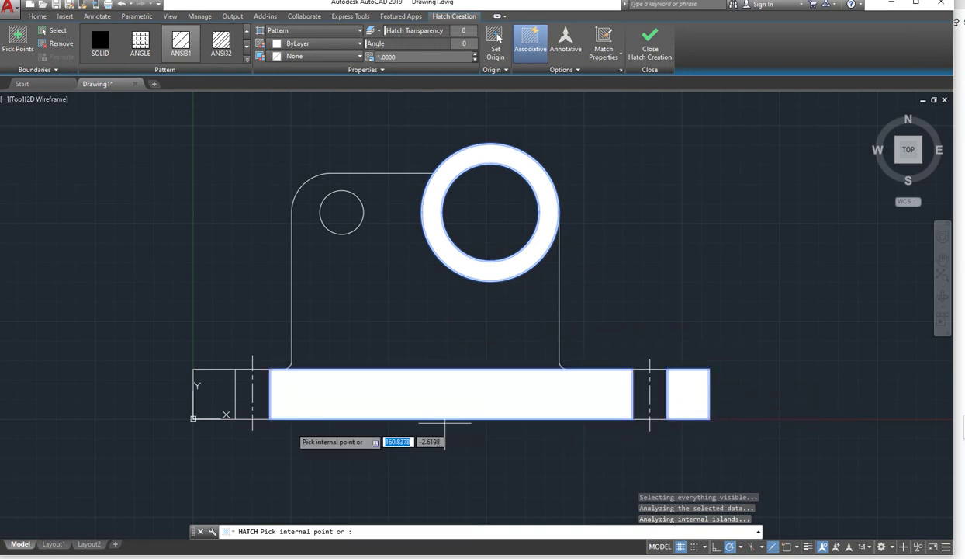
left_click(207, 395)
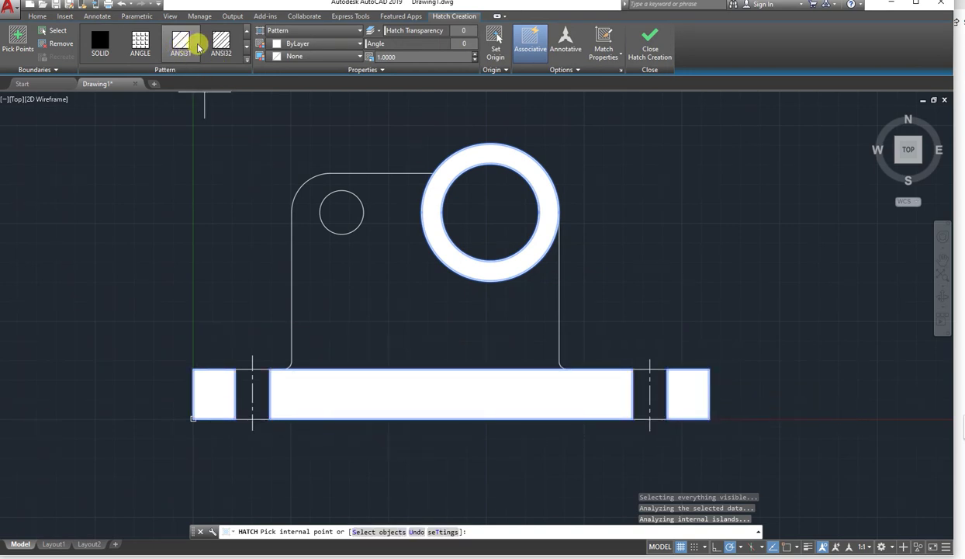
scroll(435, 210, "up", 8)
scroll(404, 217, "down", 6)
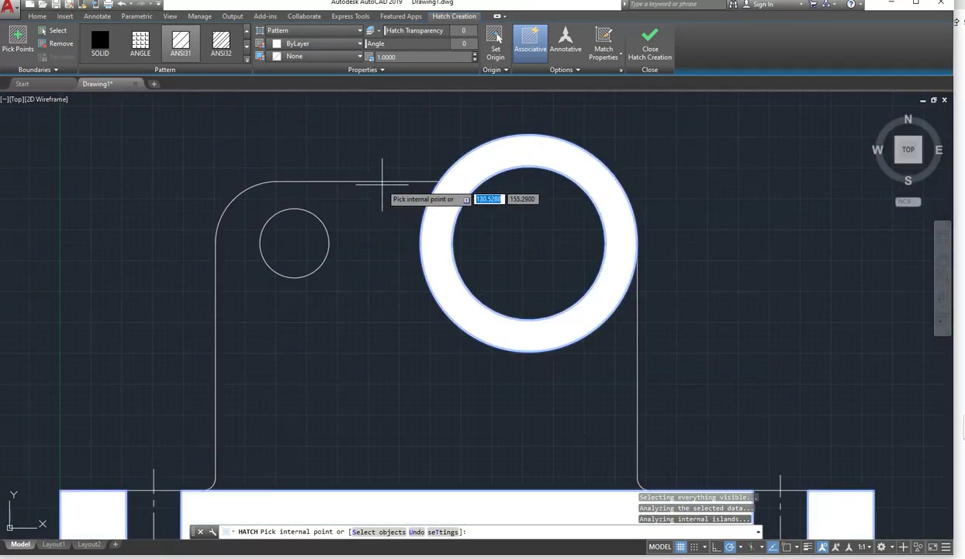
left_click(667, 55)
Open the new hatch's properties and set its linetype scale to 10
left_click(536, 149)
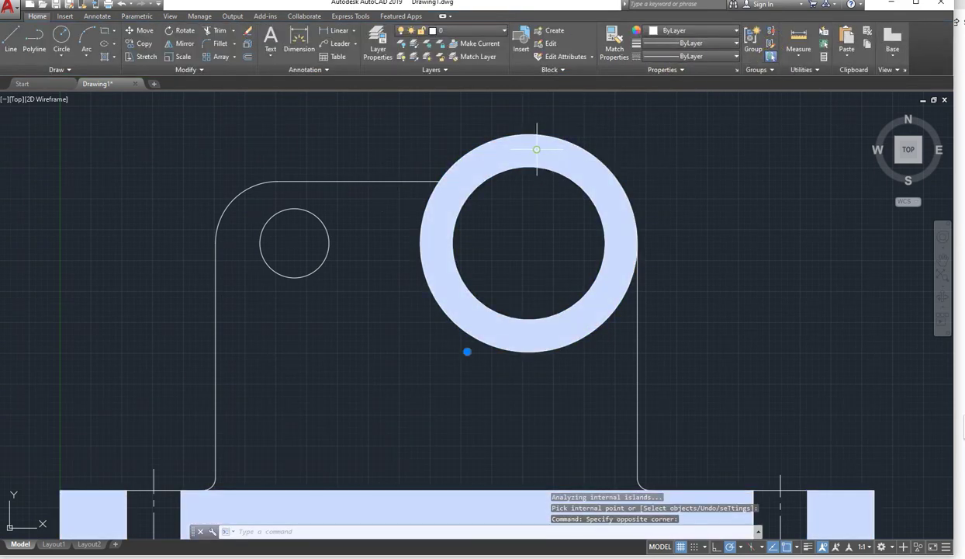
key("Escape")
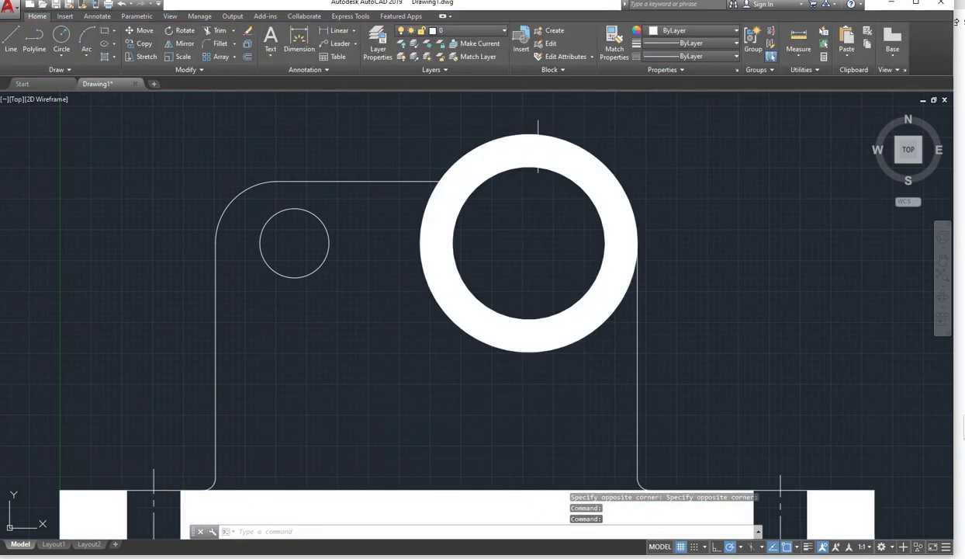
left_click(537, 149)
right_click(536, 150)
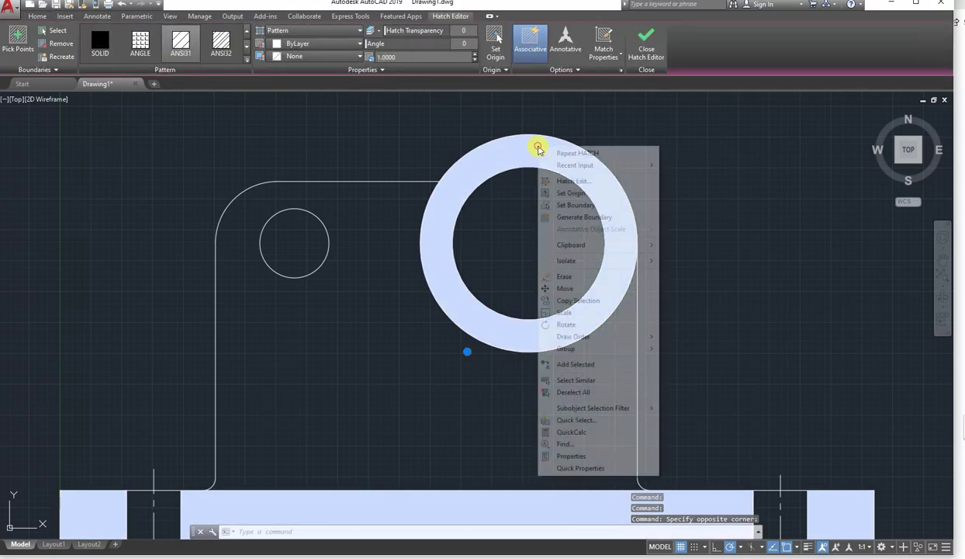
left_click(571, 456)
left_click(199, 174)
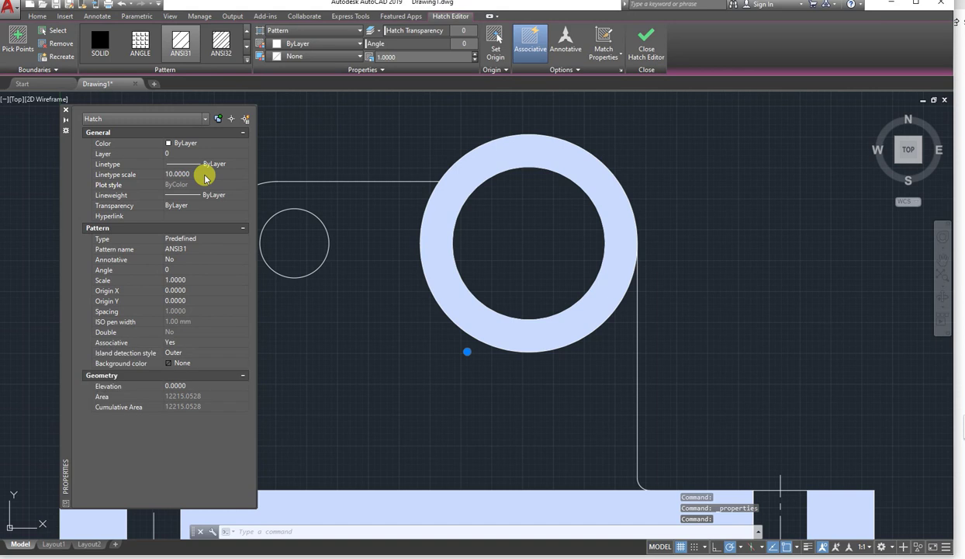
Reapply the ANSI31 pattern to the hatch and set its linetype scale to 1
left_click(180, 42)
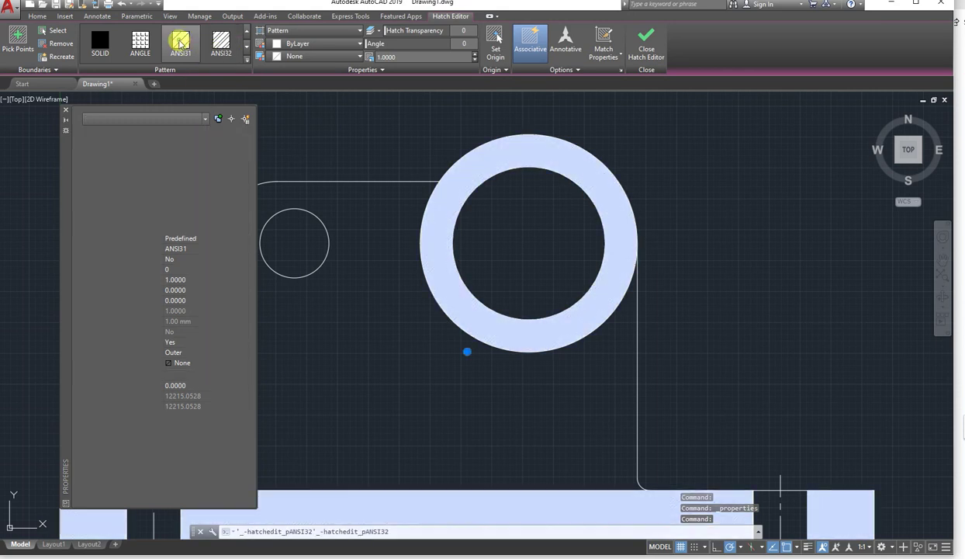
left_click(446, 198)
left_click(446, 197)
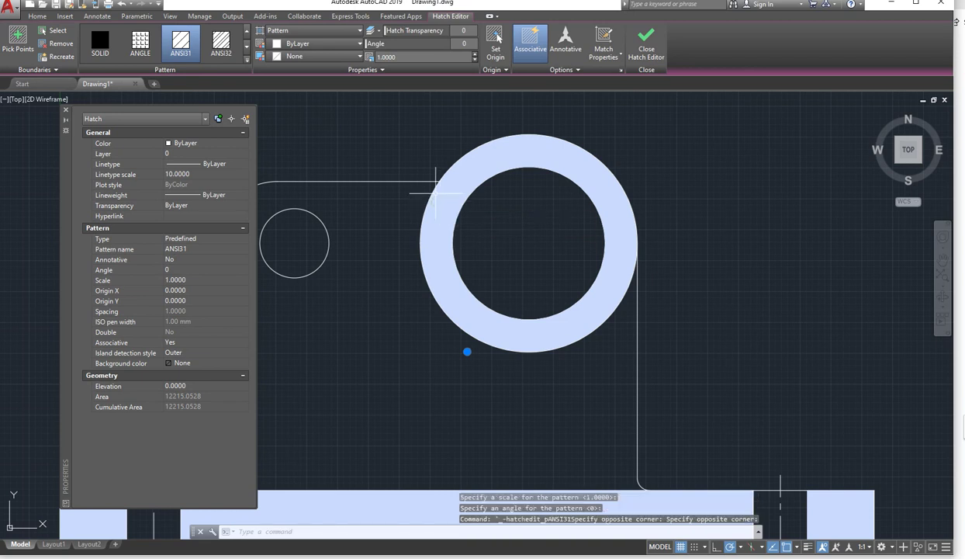
left_click(184, 46)
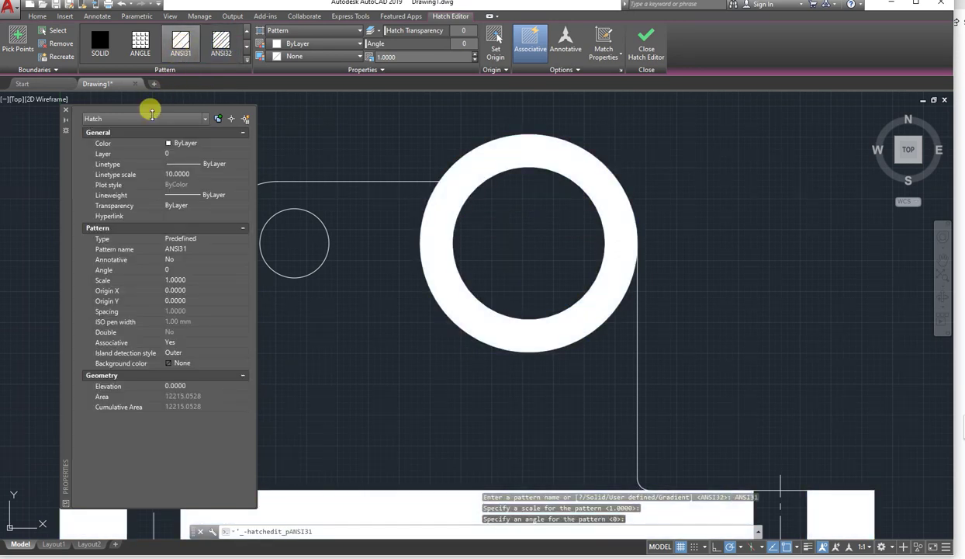
left_click(194, 173)
type("1")
key("Return")
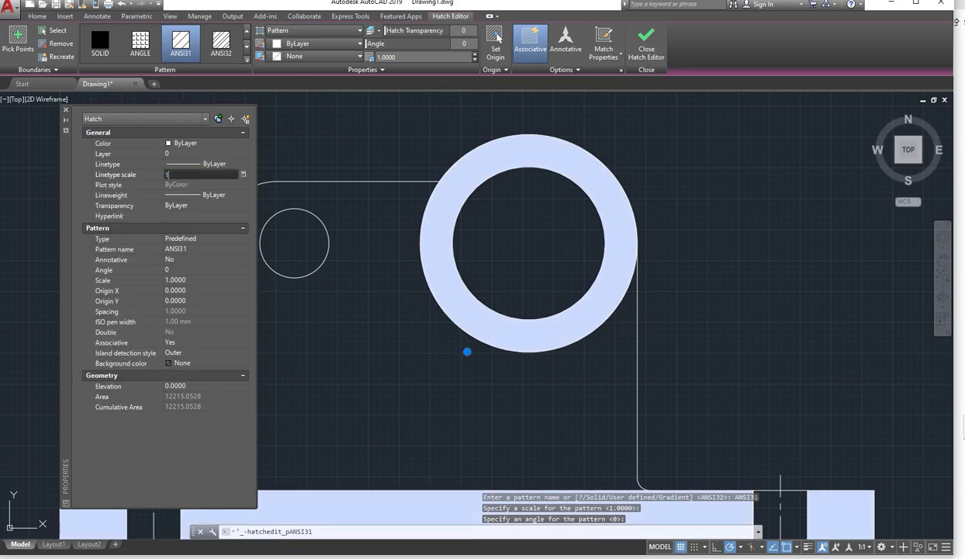
Try pattern scales of 10 and 20 on the ring and base hatch
left_click(194, 279)
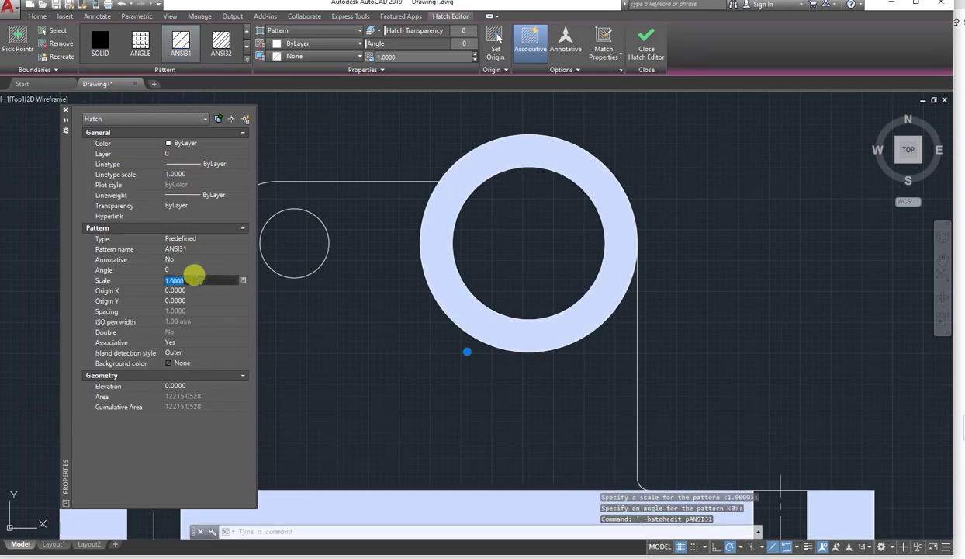
type("10")
key("Tab")
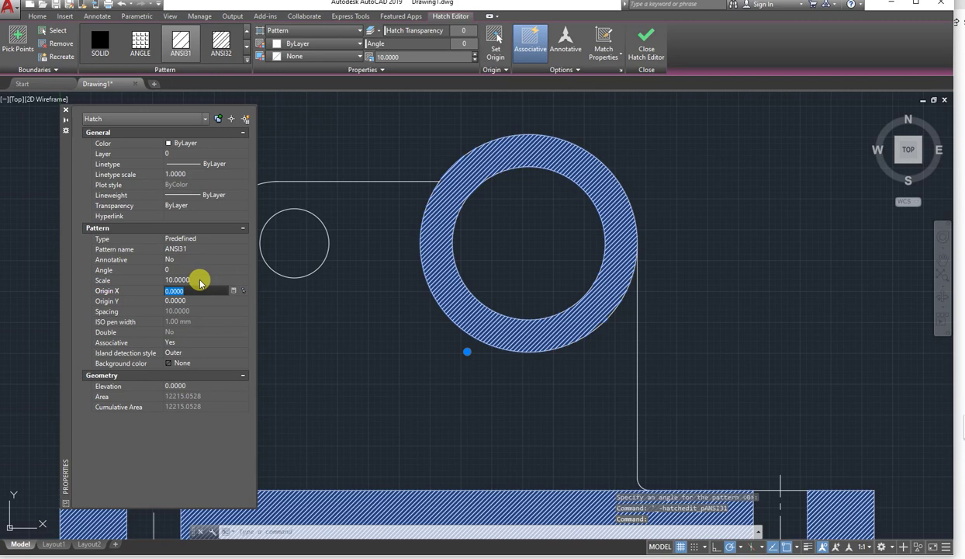
left_click(197, 279)
type("20")
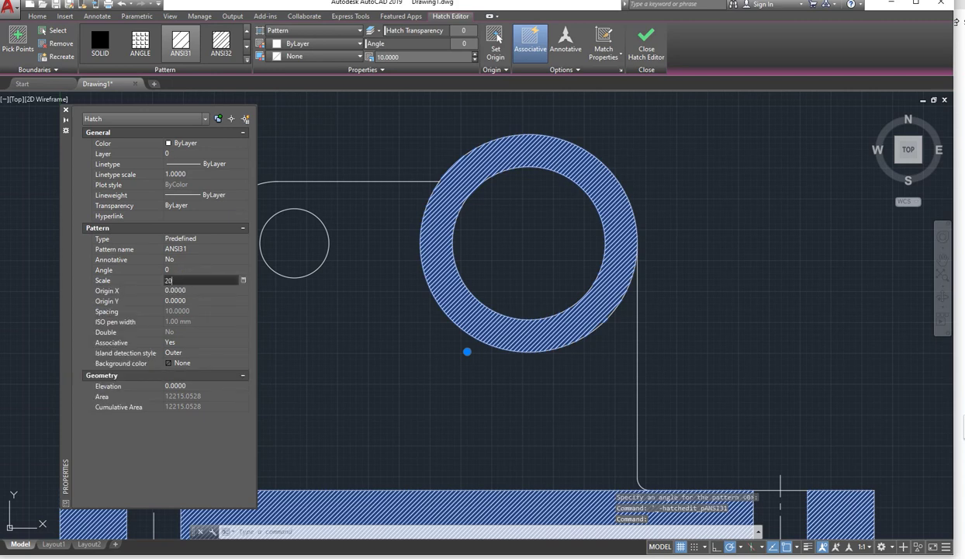
key("Tab")
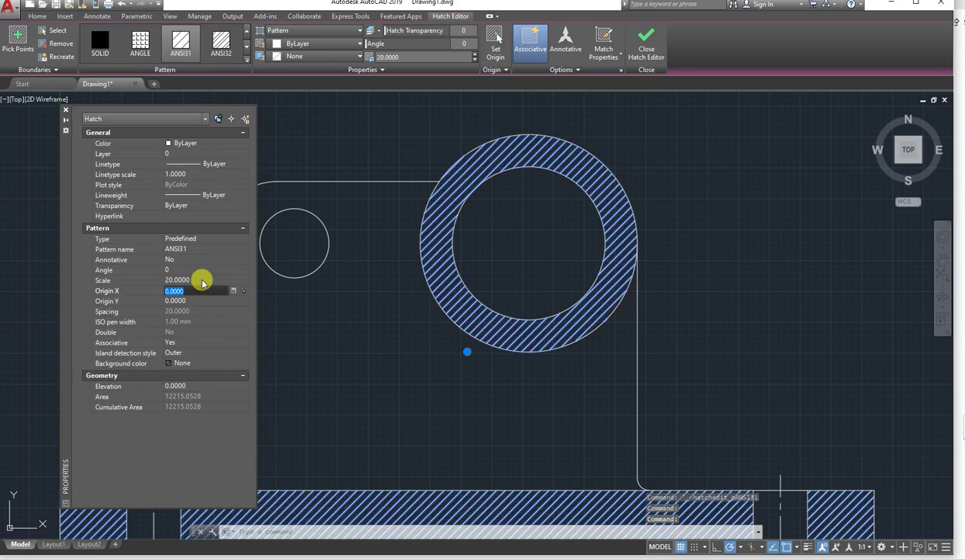
Set the pattern scale of the ring and base hatch to 30 and close its properties
left_click(198, 279)
type("3")
key("Tab")
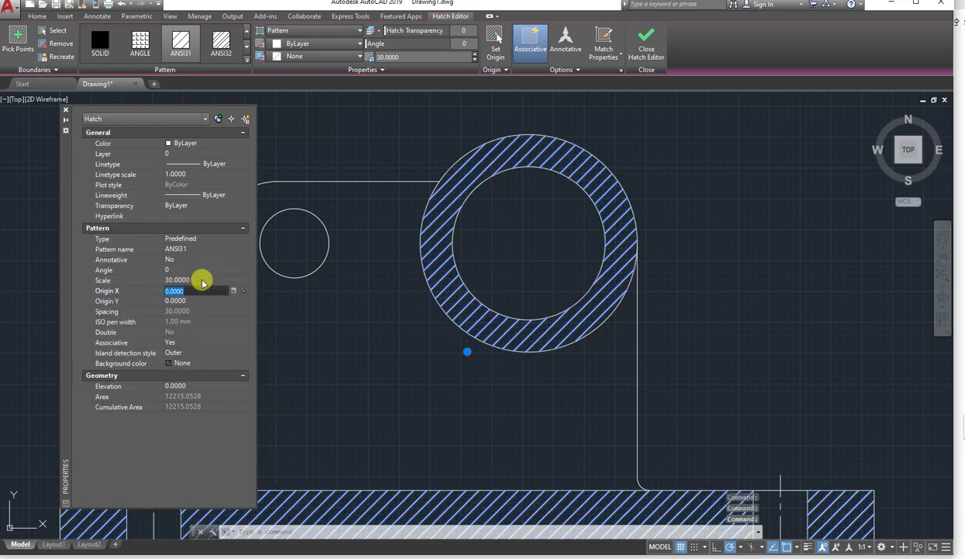
key("Escape")
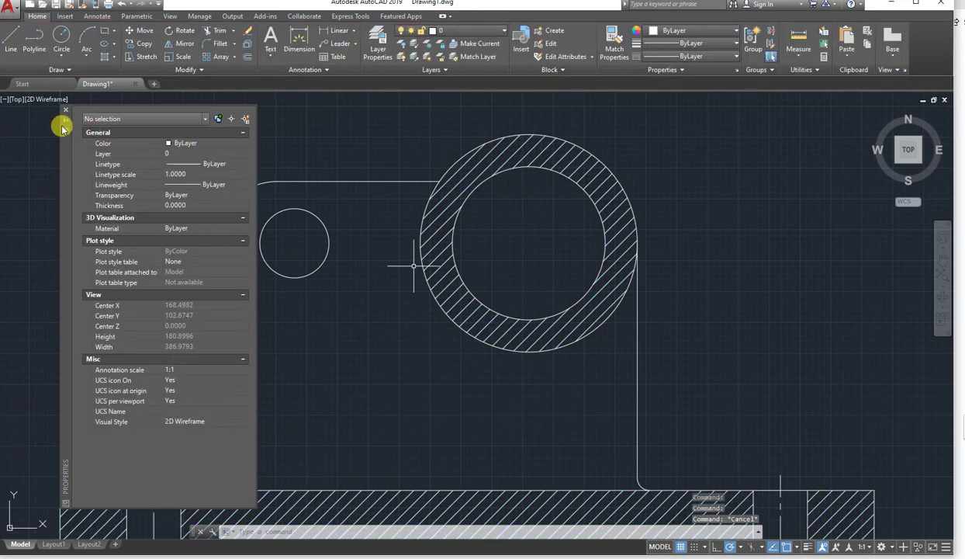
left_click(65, 110)
Switch to Photos to view the bearing block's dimensioned isometric picture
scroll(383, 194, "down", 4)
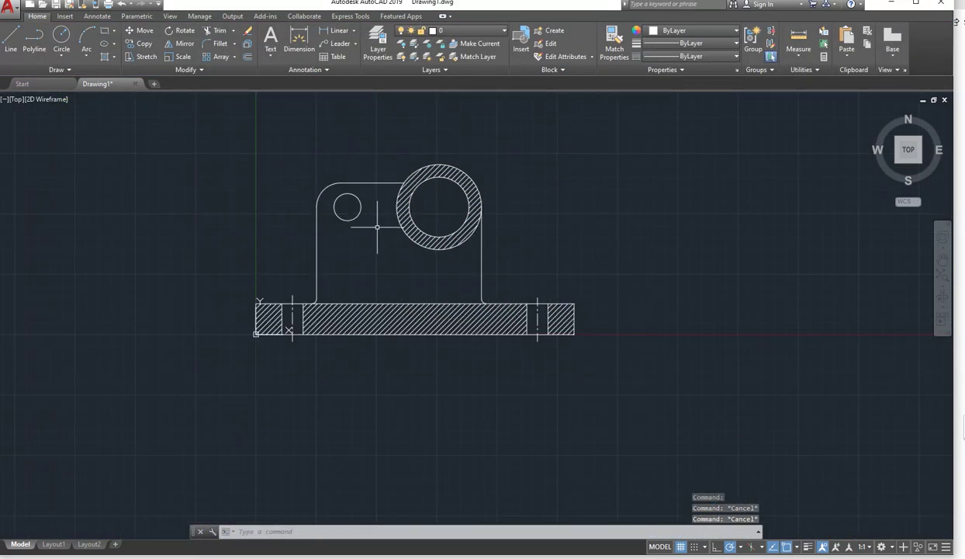
scroll(377, 226, "up", 2)
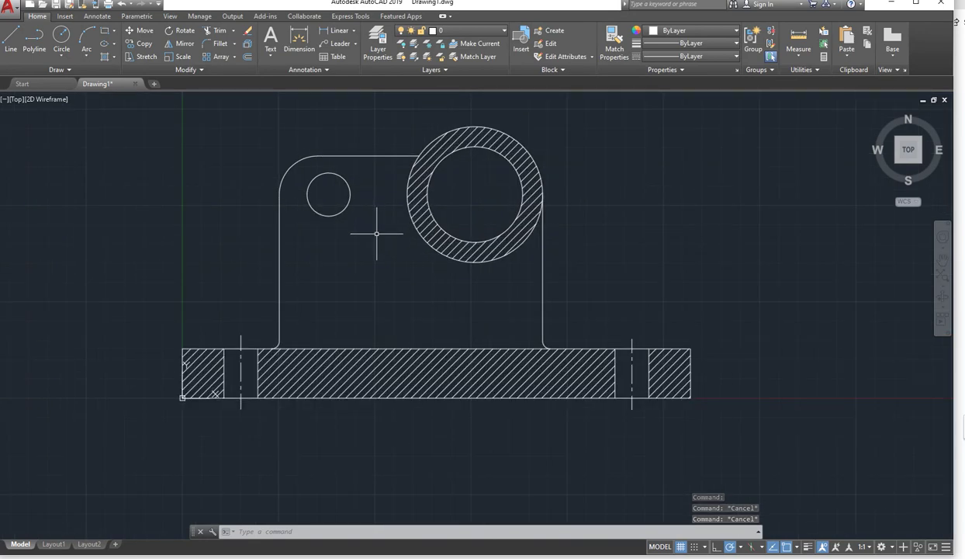
middle_click_drag(376, 236, 398, 251)
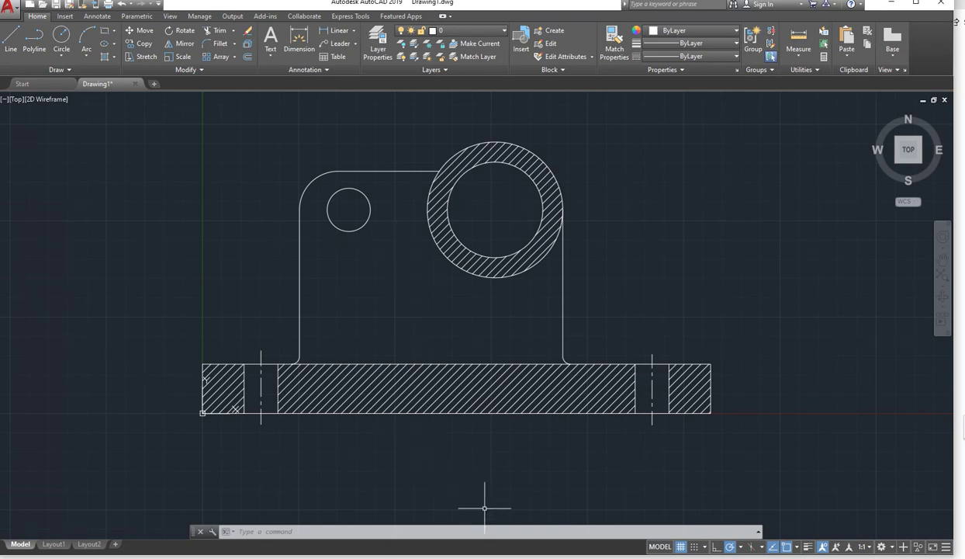
left_click(490, 552)
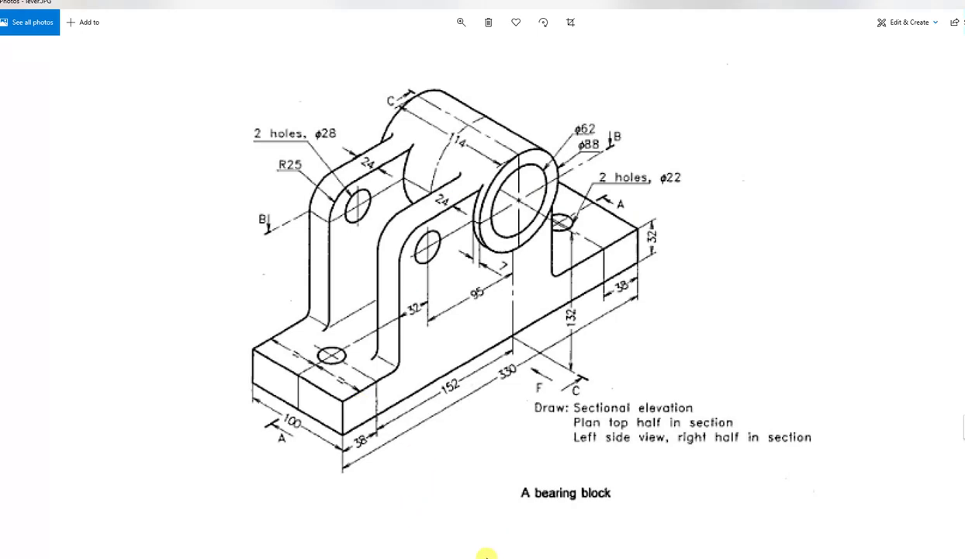
Switch to AutoCAD and examine the hatching and centre lines across the bearing block's sectional elevation
left_click(488, 551)
scroll(451, 163, "up", 5)
scroll(451, 163, "up", 5)
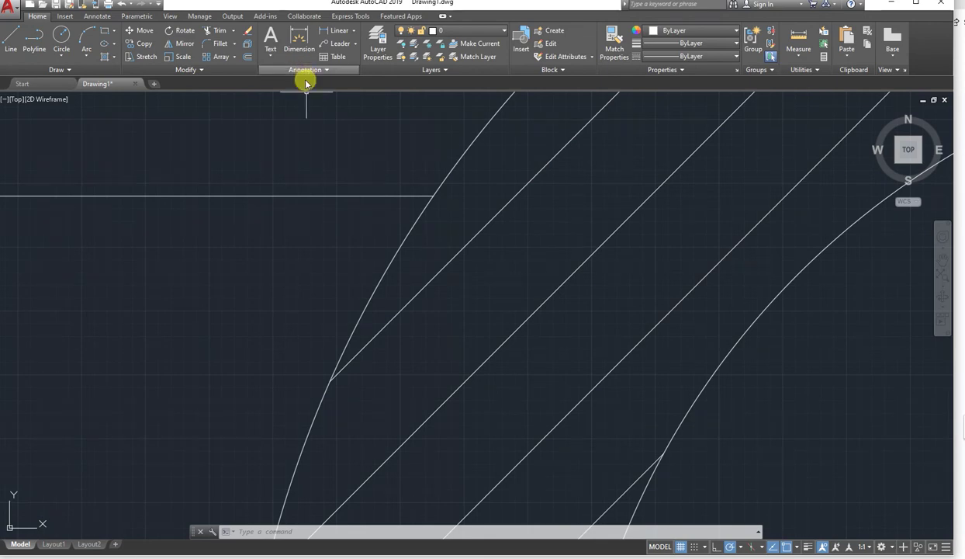
scroll(430, 187, "down", 5)
scroll(426, 194, "down", 6)
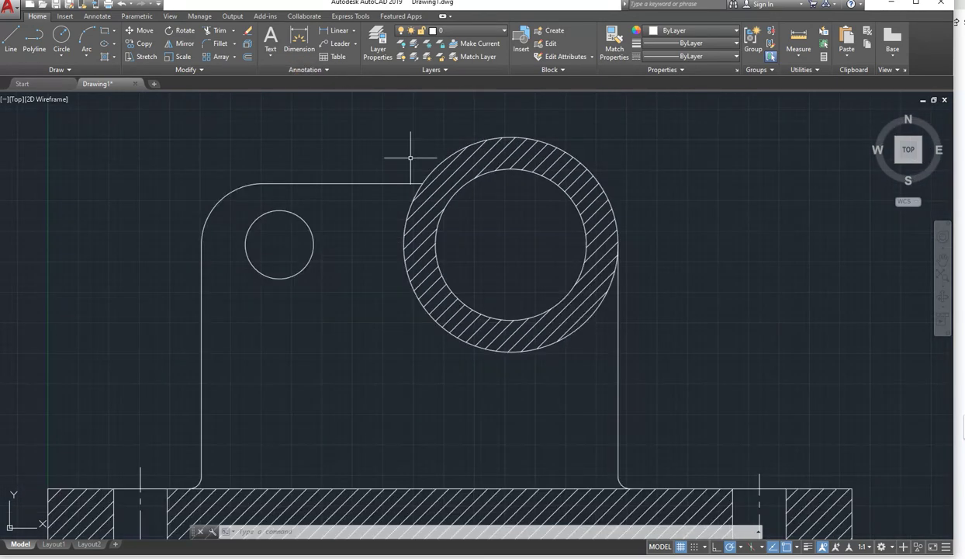
middle_click_drag(356, 259, 387, 281)
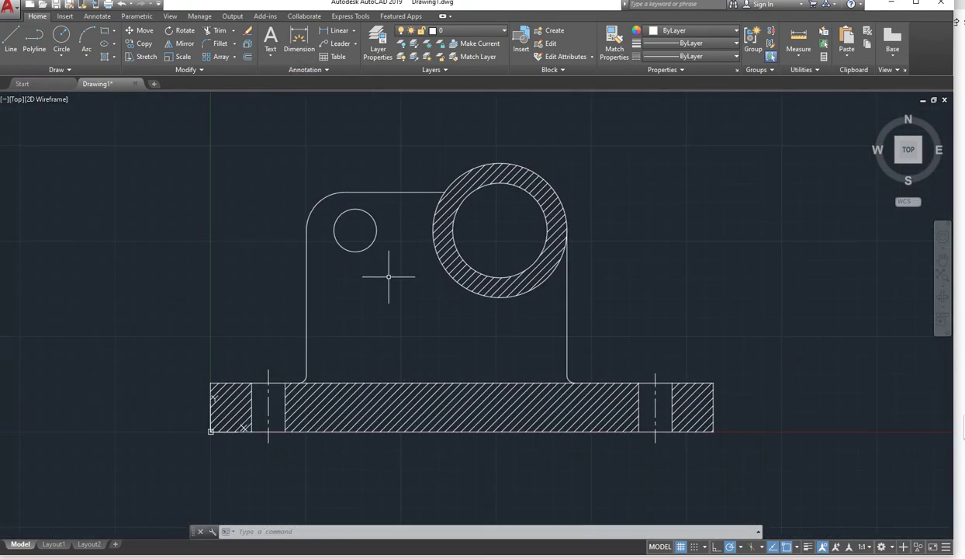
scroll(373, 291, "down", 6)
scroll(377, 326, "up", 2)
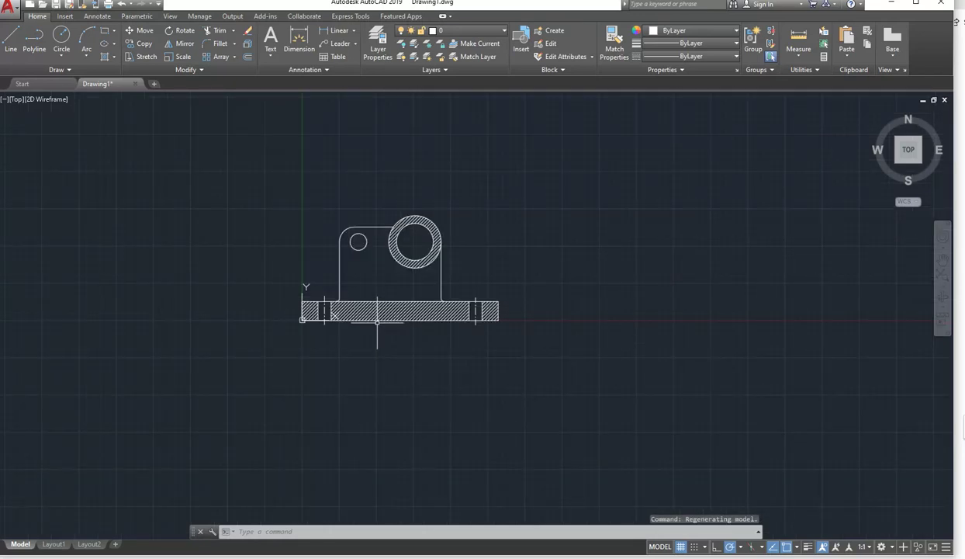
scroll(367, 276, "up", 4)
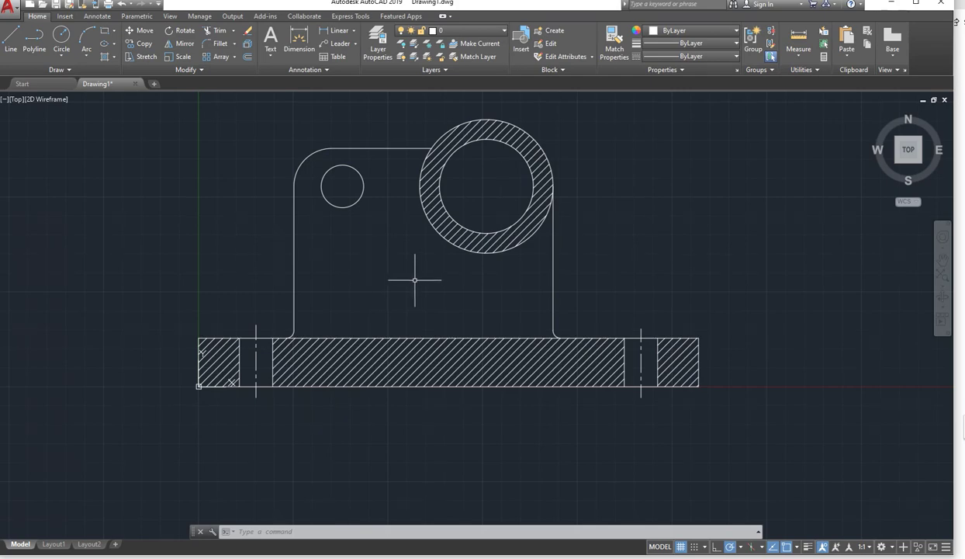
middle_click_drag(418, 282, 434, 336)
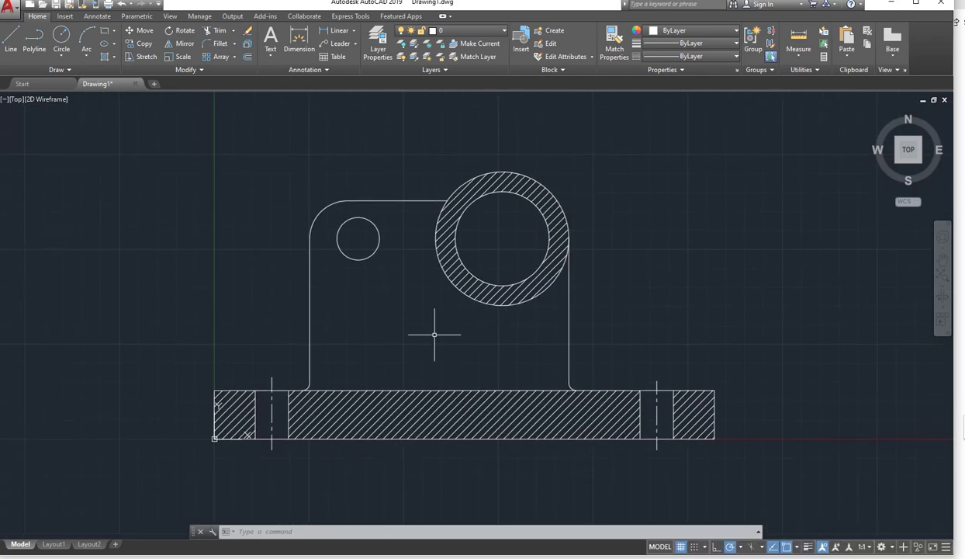
scroll(434, 334, "up", 2)
scroll(435, 333, "down", 2)
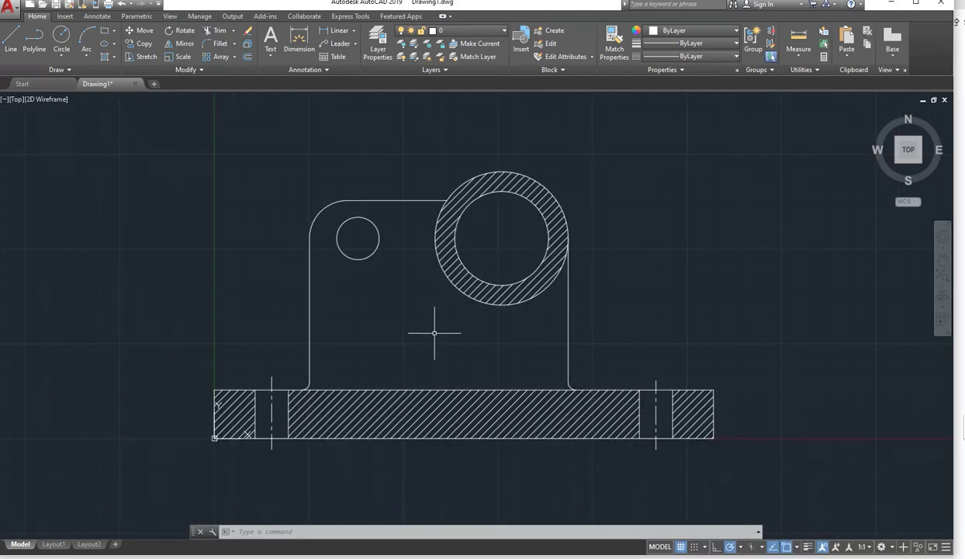
scroll(435, 333, "up", 2)
scroll(435, 333, "down", 2)
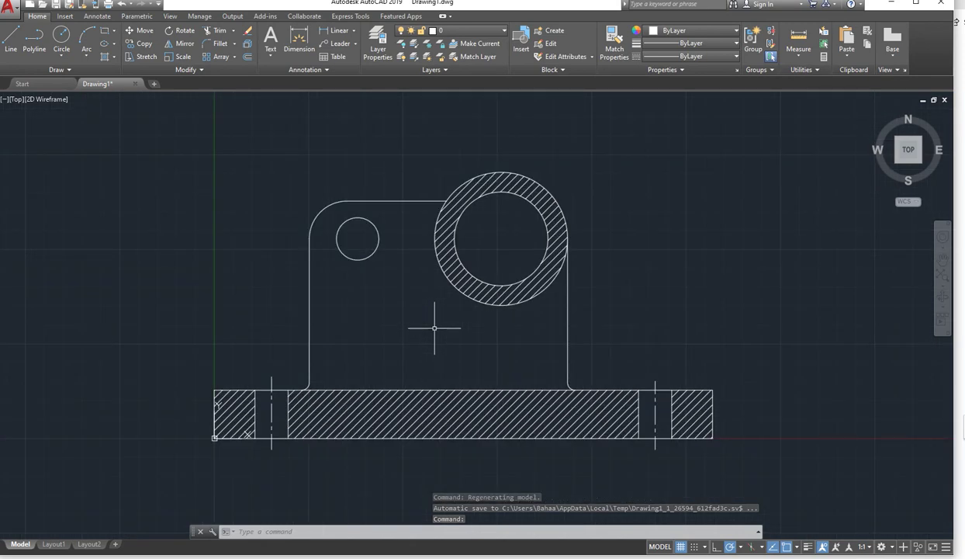
scroll(437, 340, "up", 2)
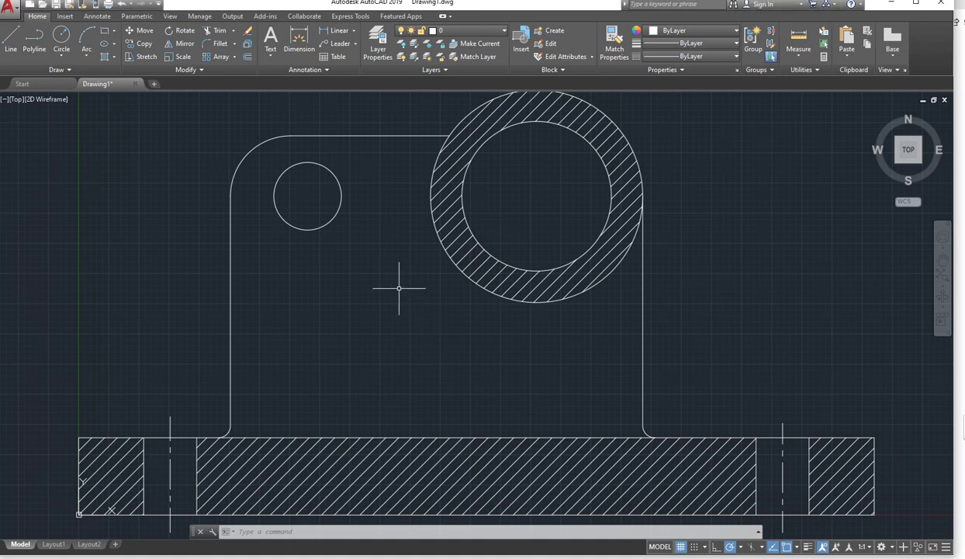
type("HATCH")
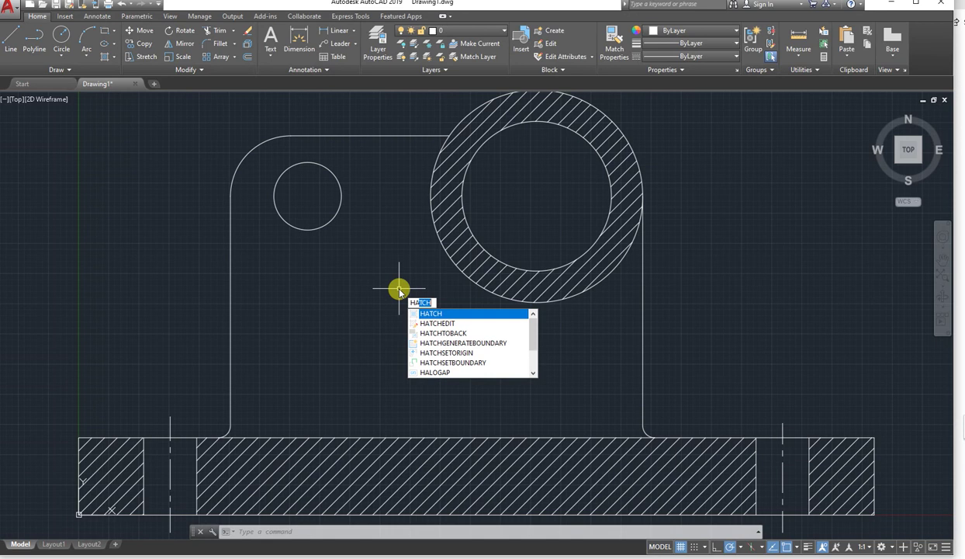
key("Return")
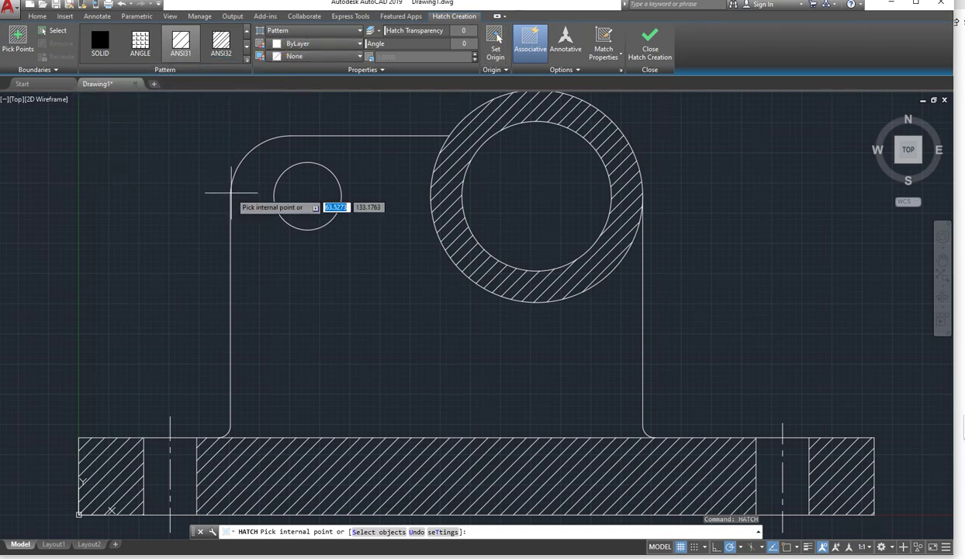
key("Escape")
key("Escape")
key("Escape")
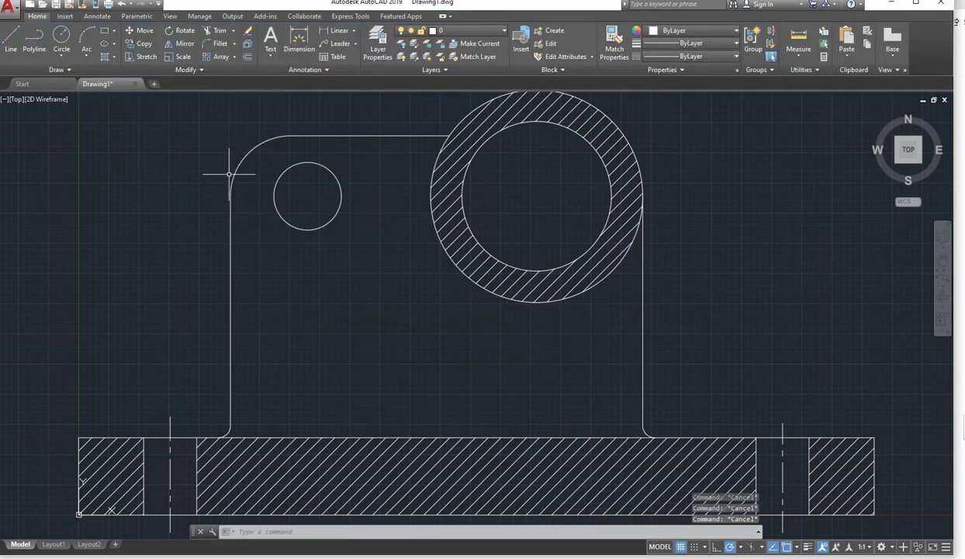
Dimension the distance from the lug's upper horizontal edge down to the base's upper edge
scroll(392, 287, "down", 4)
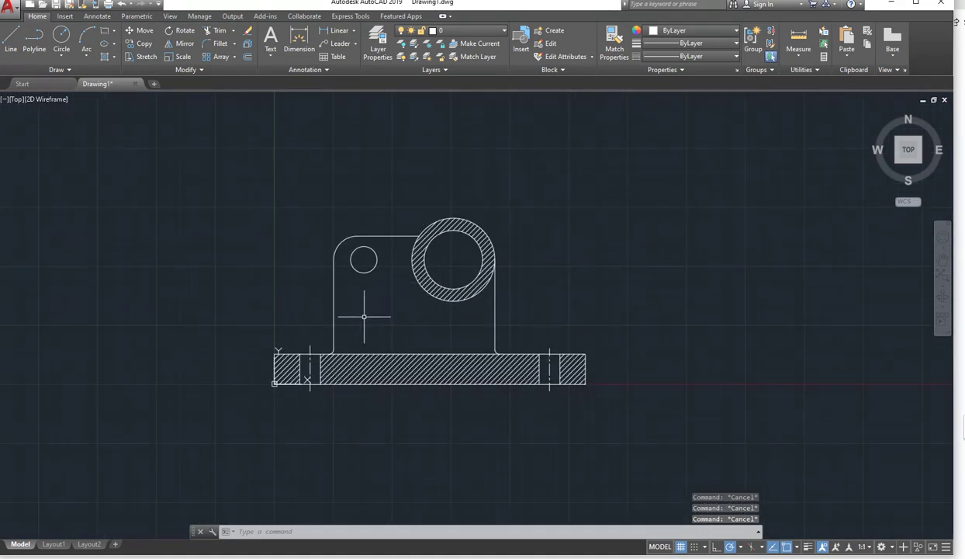
scroll(364, 315, "up", 2)
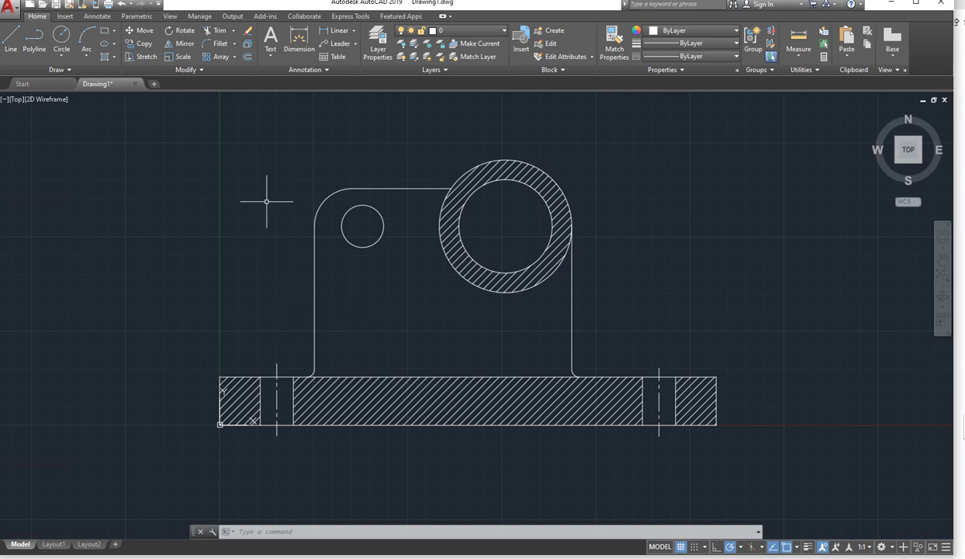
left_click(298, 37)
left_click(401, 189)
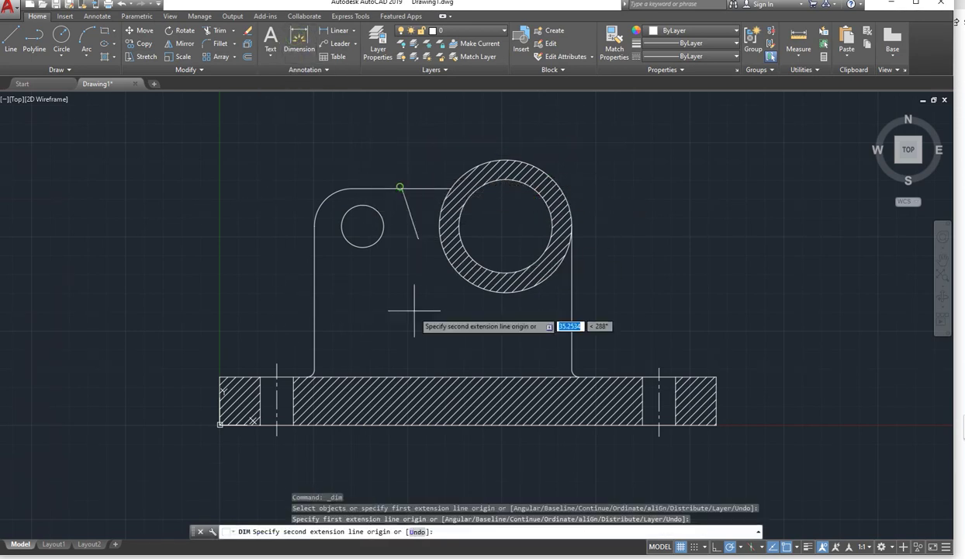
left_click(399, 377)
left_click(398, 320)
scroll(400, 320, "up", 2)
scroll(399, 320, "up", 4)
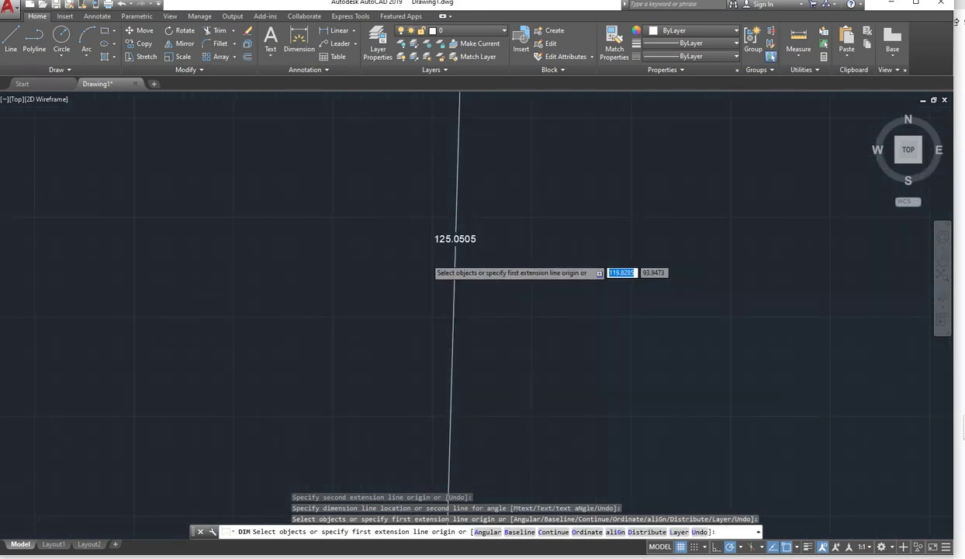
Leave the Dimension command and delete the trial dimension between the lug's upper edge and the base
scroll(437, 250, "down", 2)
left_click(511, 297)
key("Escape")
key("Escape")
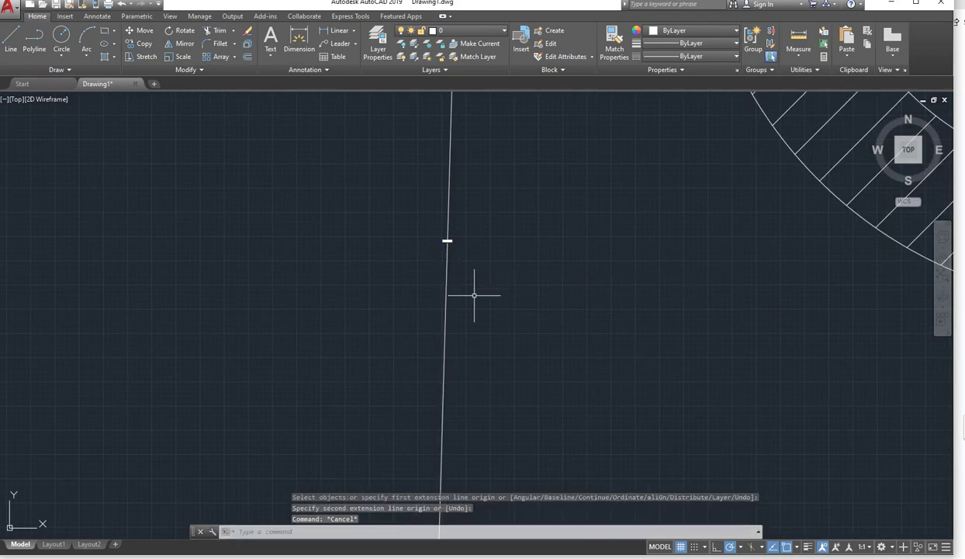
left_click(472, 295)
left_click(383, 255)
key("Delete")
scroll(310, 209, "down", 5)
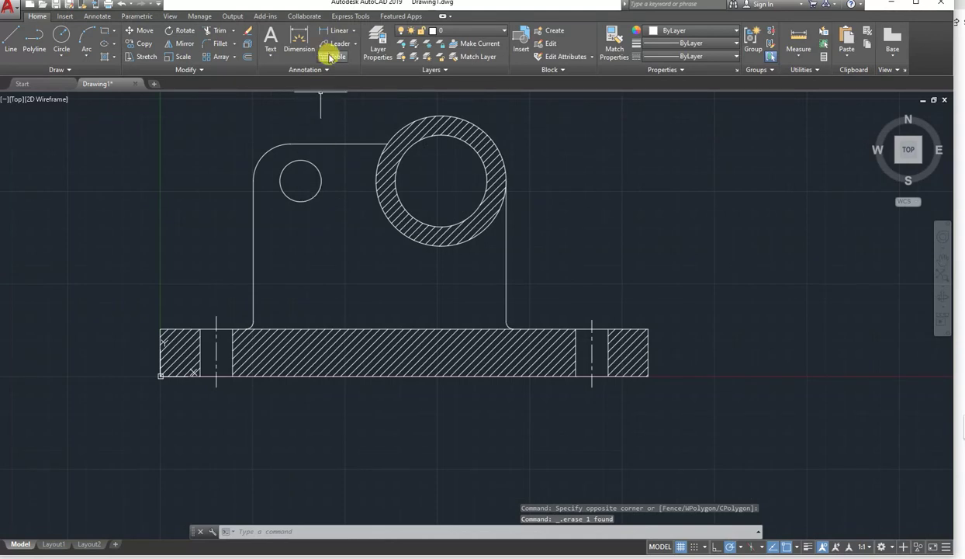
Add a diameter dimension to the small circular hole in the lug
scroll(383, 133, "up", 5)
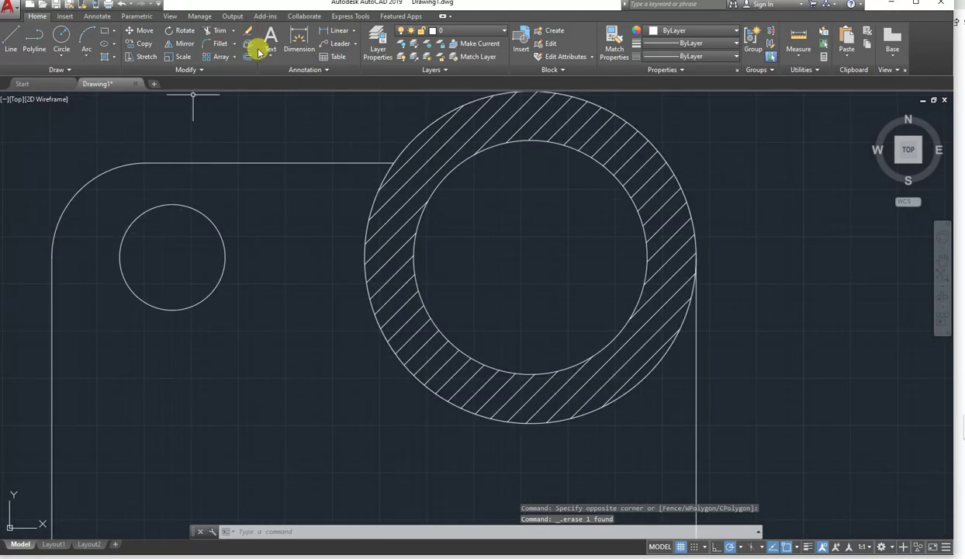
left_click(353, 30)
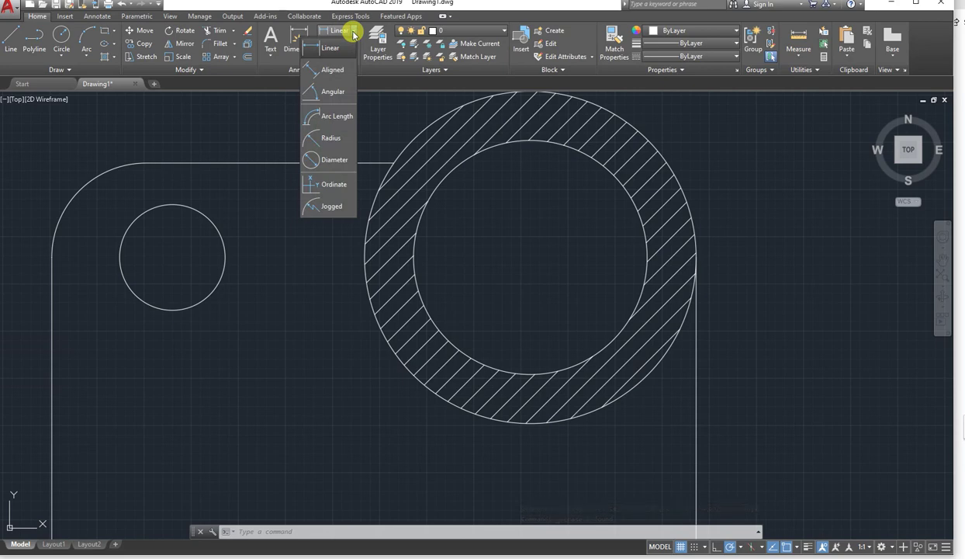
left_click(324, 153)
left_click(193, 208)
left_click(224, 205)
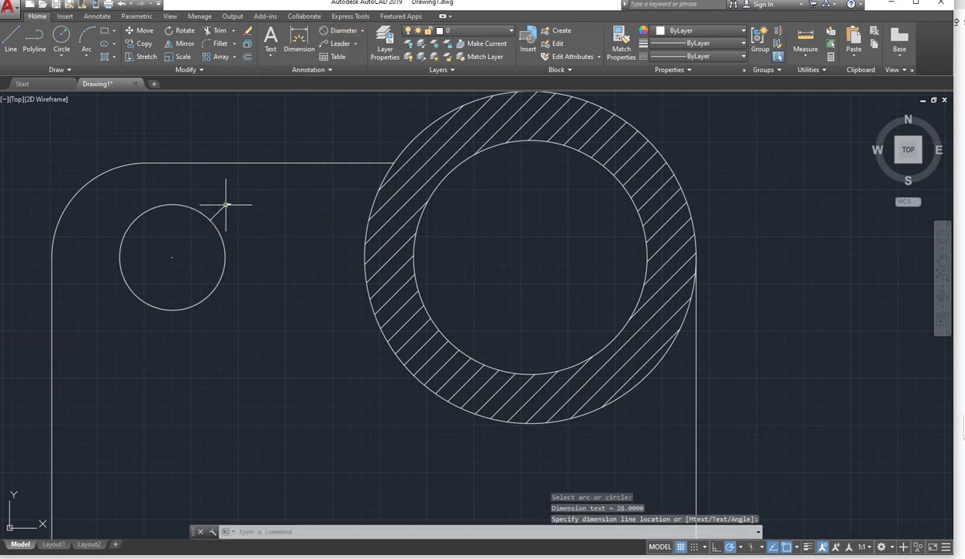
Delete the trial diameter dimension from the lug's small hole
scroll(229, 209, "up", 8)
left_click(275, 317)
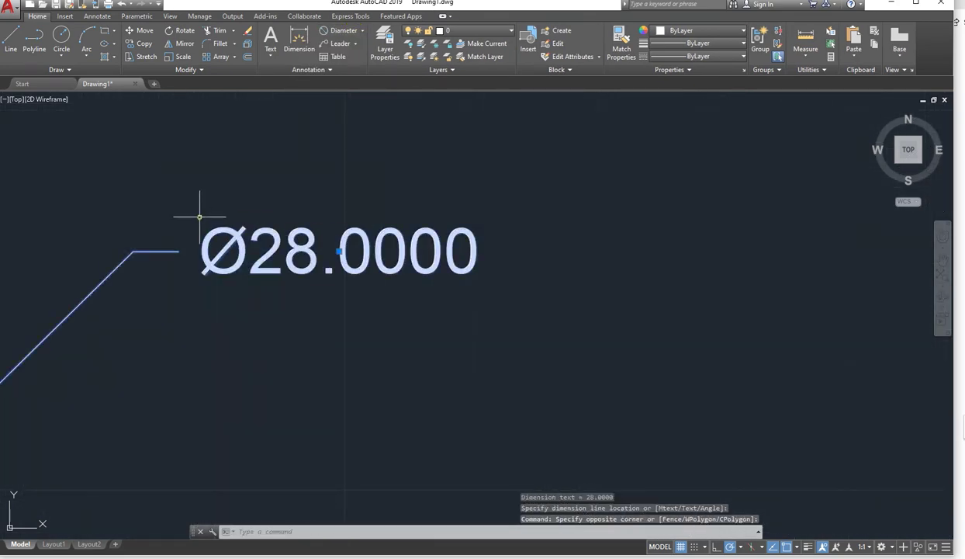
left_click(199, 217)
key("Delete")
scroll(216, 211, "down", 8)
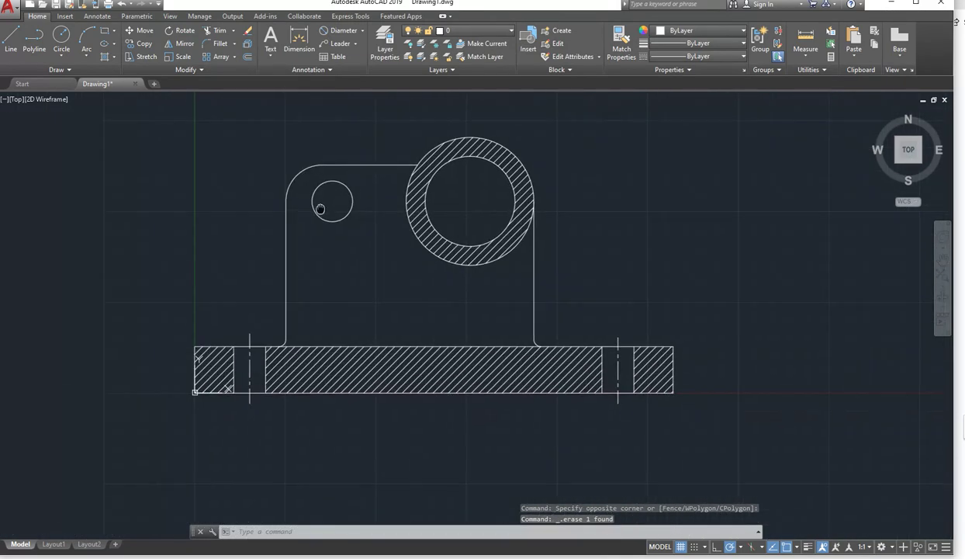
scroll(252, 339, "up", 2)
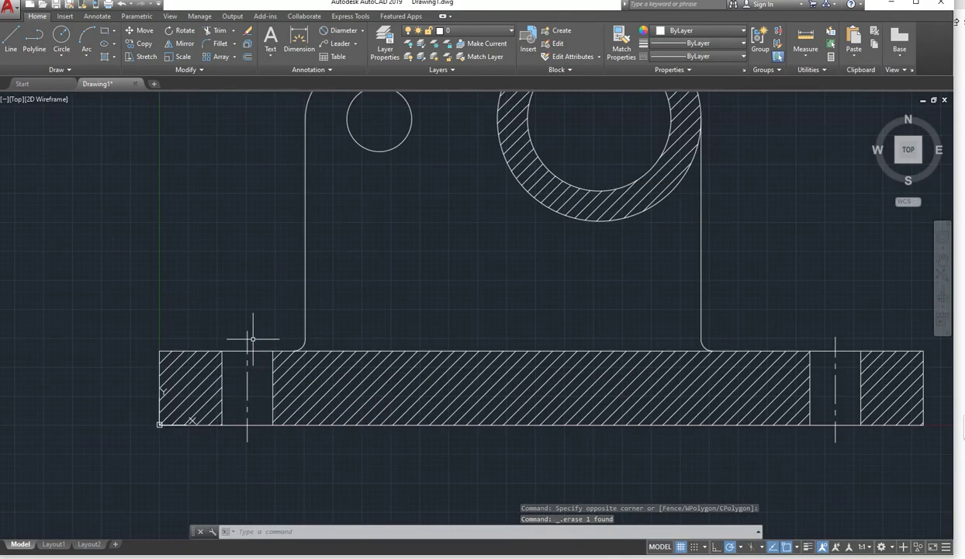
scroll(252, 339, "down", 2)
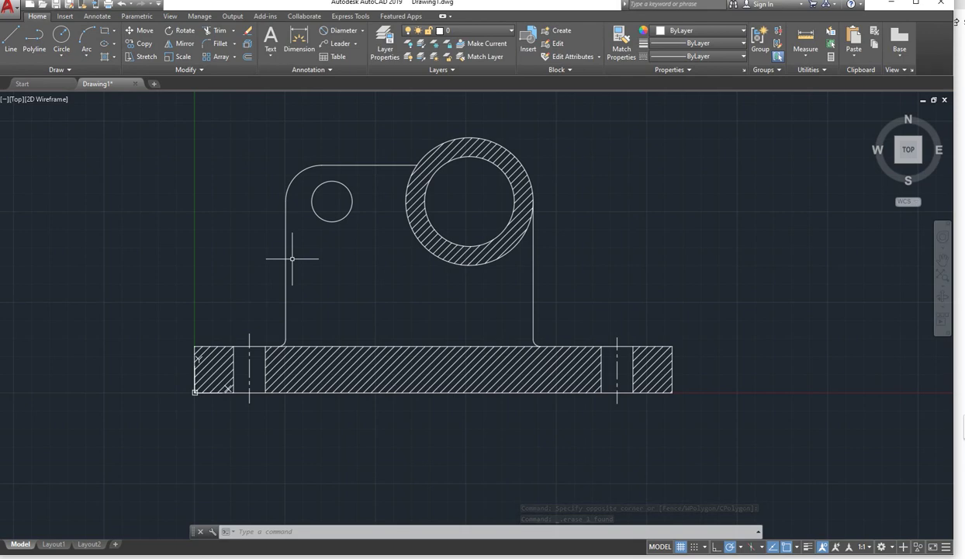
middle_click_drag(379, 242, 378, 283)
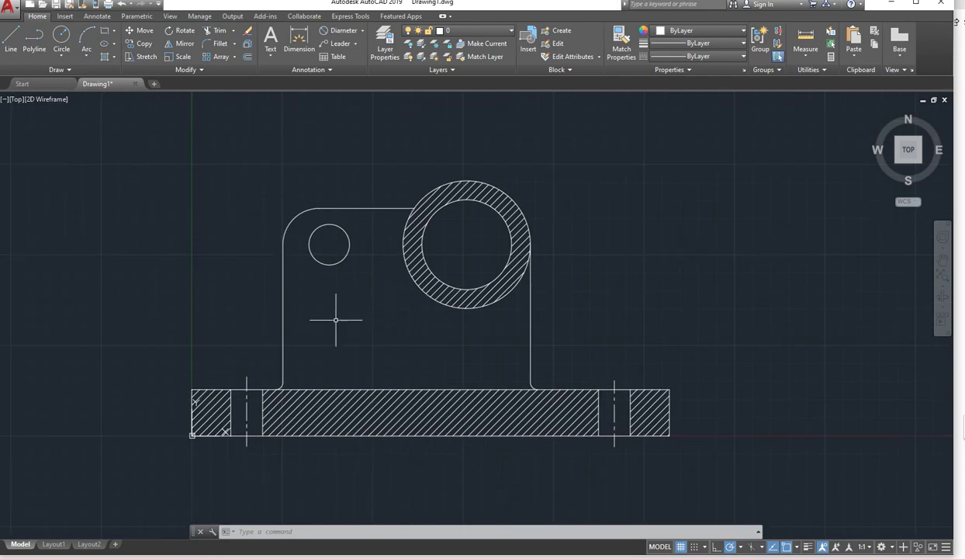
scroll(354, 209, "down", 4)
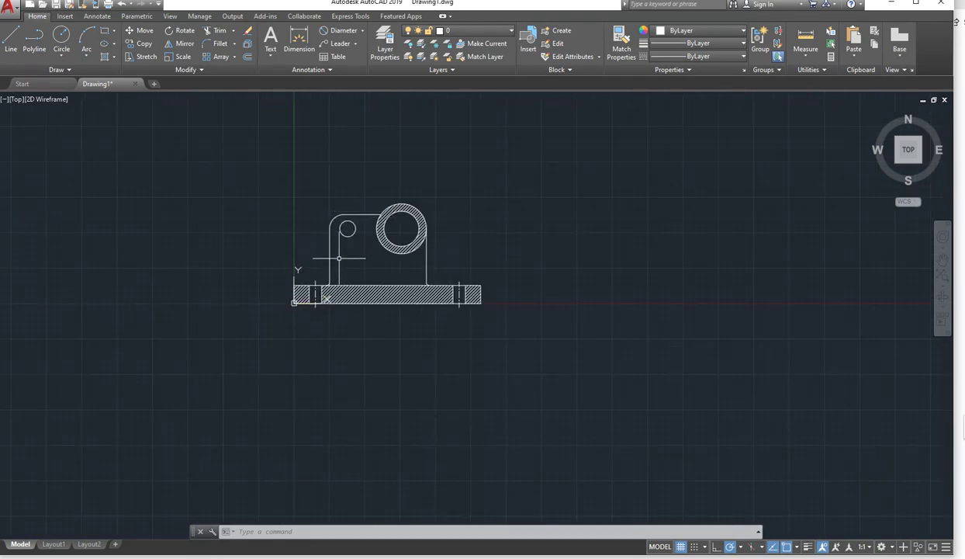
middle_click_drag(339, 257, 328, 330)
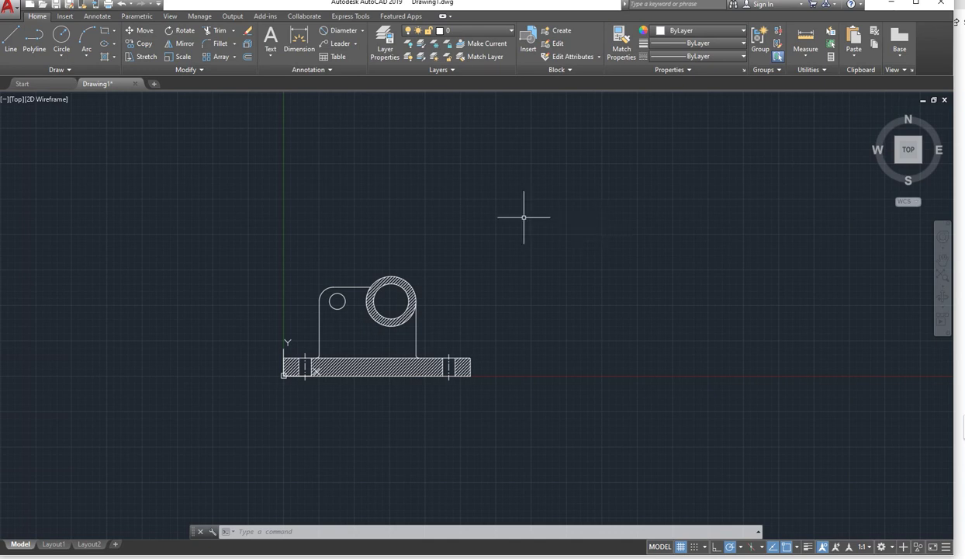
Try to save the drawing as "lever drawing" followed by the author's name, in AutoCAD 2018 Drawing (*.dwg) format, and cancel
left_click(14, 11)
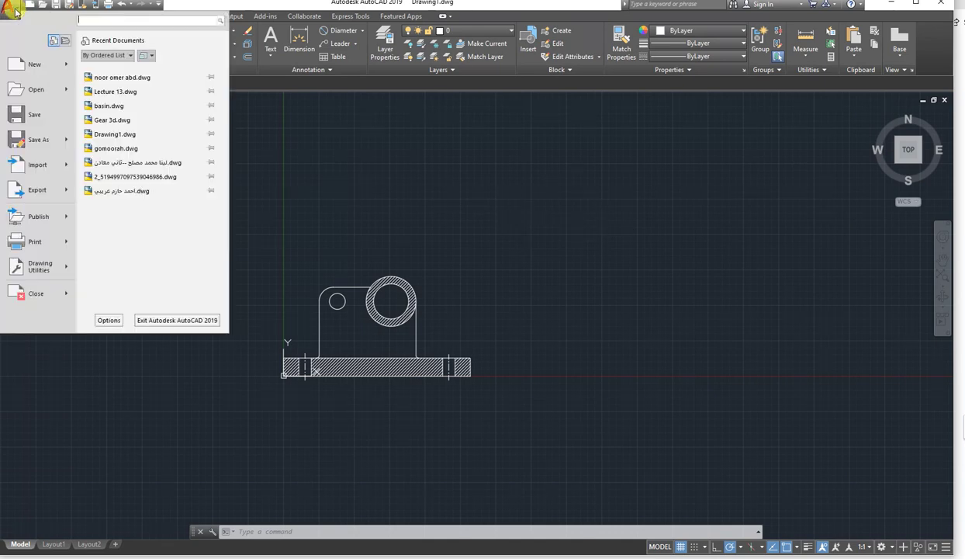
left_click(39, 115)
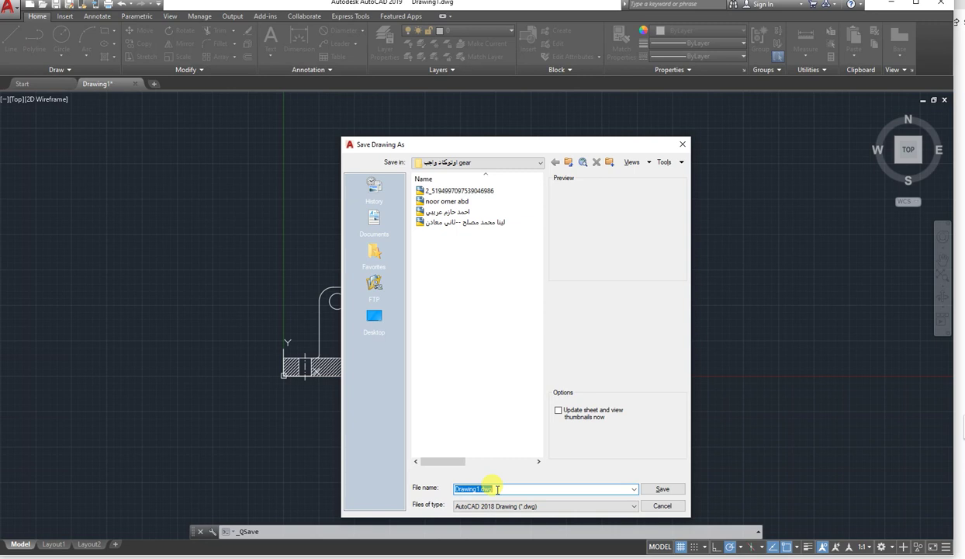
type("lever dr")
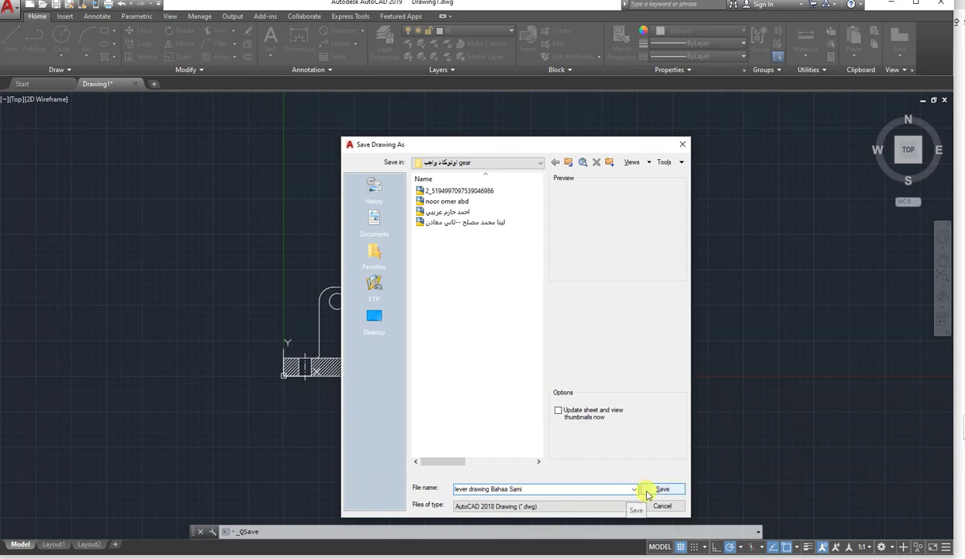
left_click(586, 507)
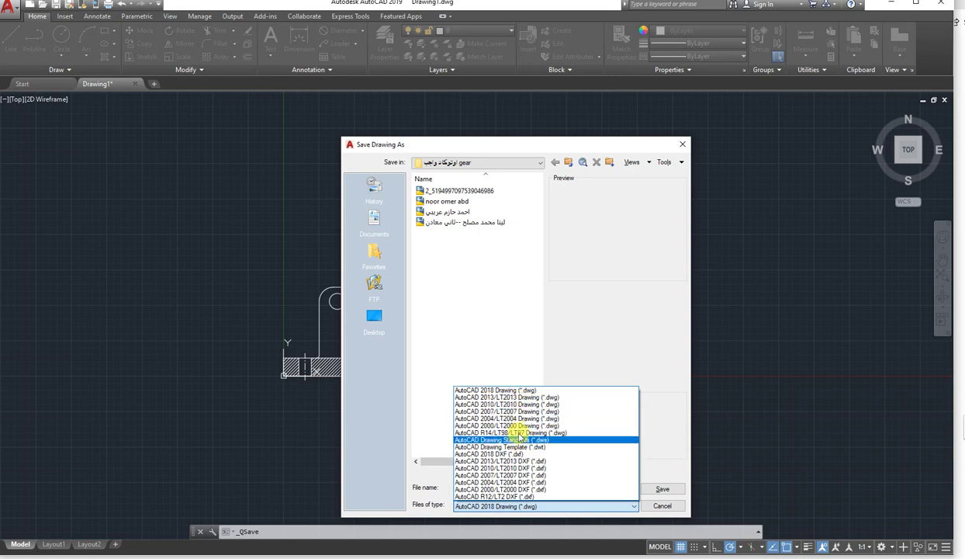
left_click(522, 392)
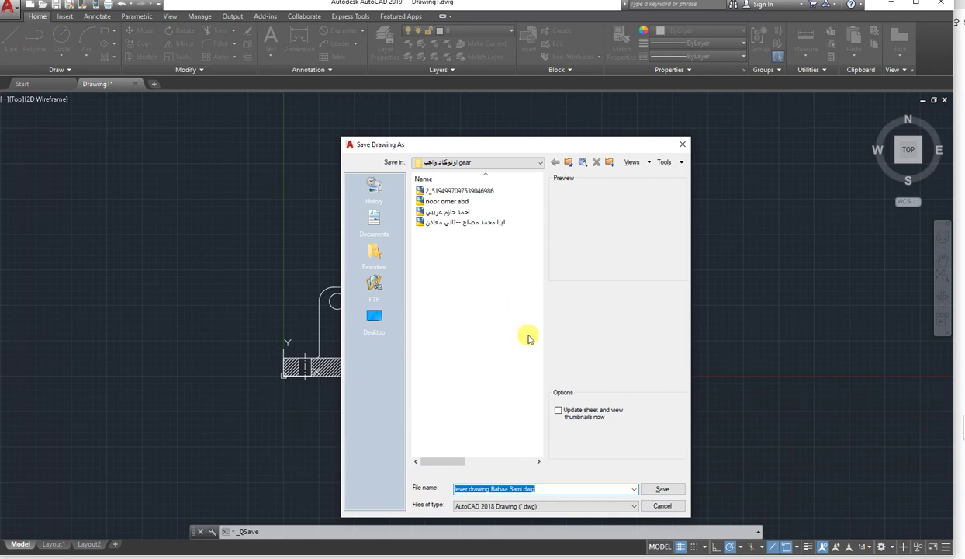
left_click(656, 509)
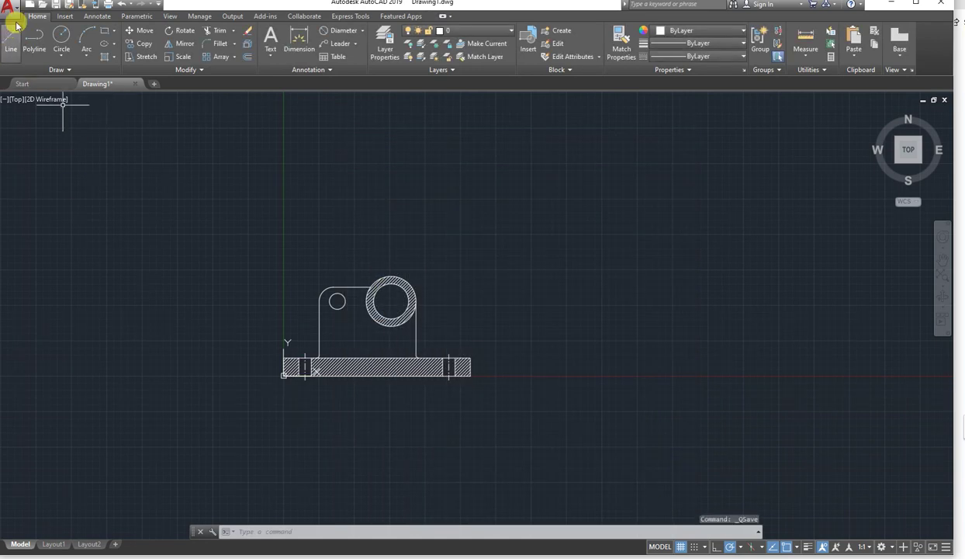
Save the drawing under the author's name followed by "Lever drawing", in AutoCAD 2018 Drawing (*.dwg) format
left_click(9, 8)
left_click(39, 115)
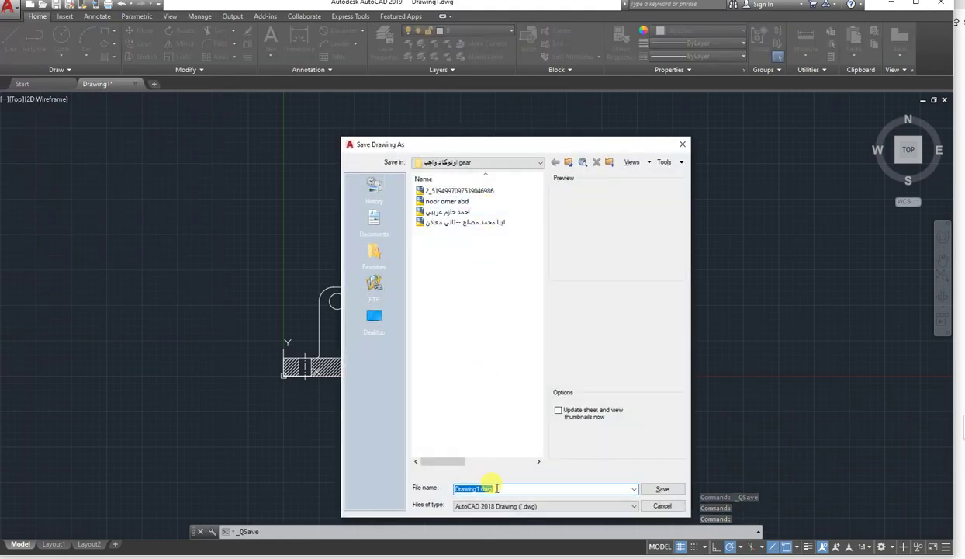
type("Bah")
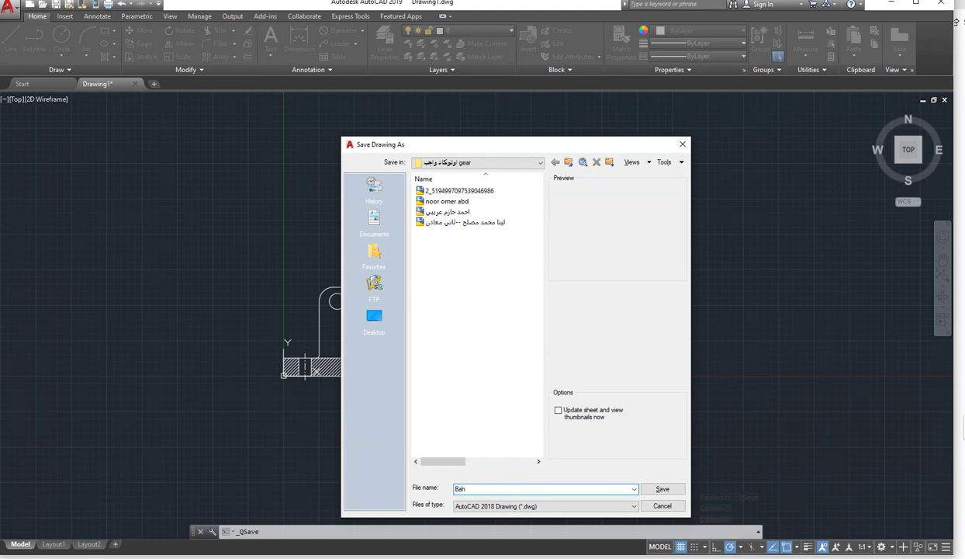
type("aa")
type(" Sami Lec")
type("t")
left_click(661, 488)
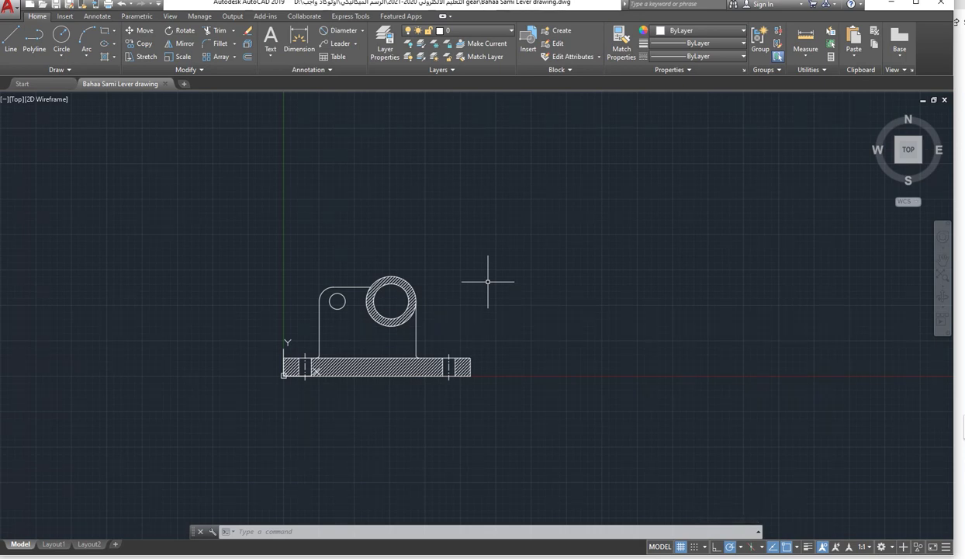
Draw a self-crossing open zigzag of five connected lines in the empty area above the bearing block
left_click(13, 39)
left_click(355, 194)
left_click(604, 164)
left_click(580, 249)
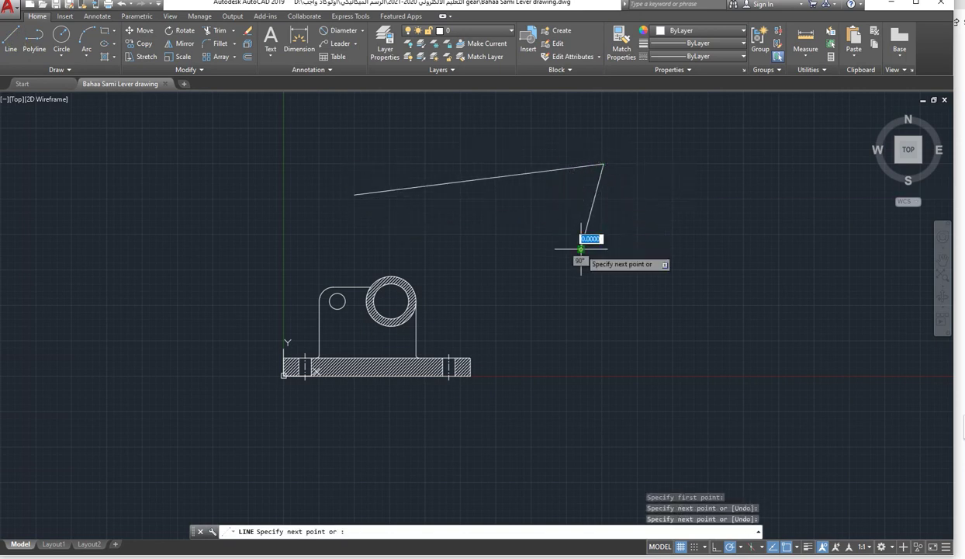
left_click(436, 144)
left_click(572, 153)
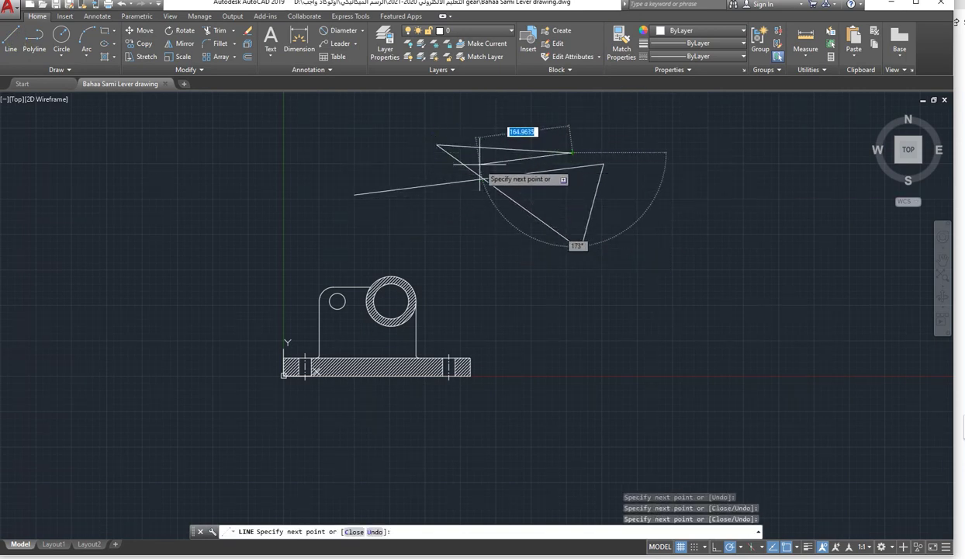
left_click(479, 164)
key("Escape")
scroll(493, 158, "up", 4)
mouse_move(491, 166)
middle_mouse_down()
mouse_move(451, 228)
mouse_move(449, 208)
middle_mouse_up()
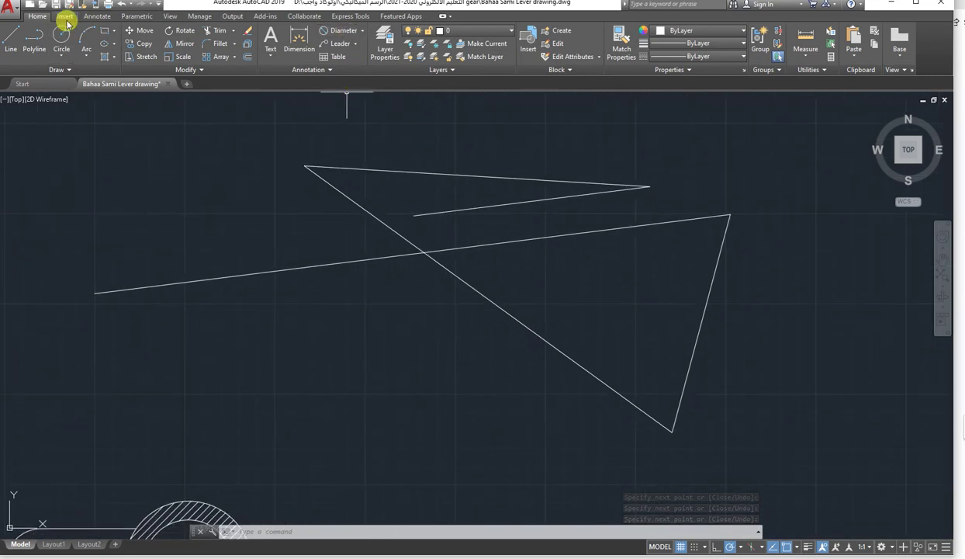
Trim the two line portions beyond the zigzag's crossing point, using all objects as cutting edges
left_click(218, 33)
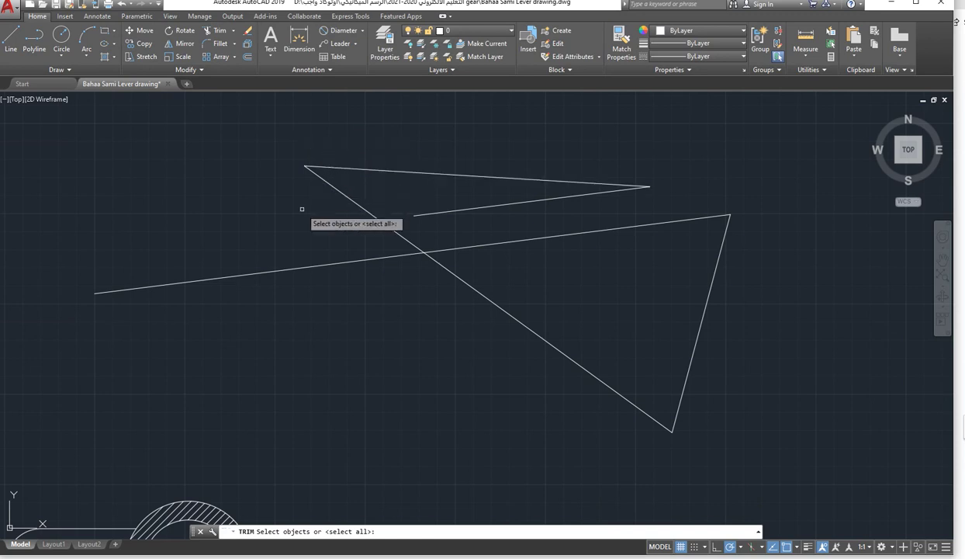
key("Return")
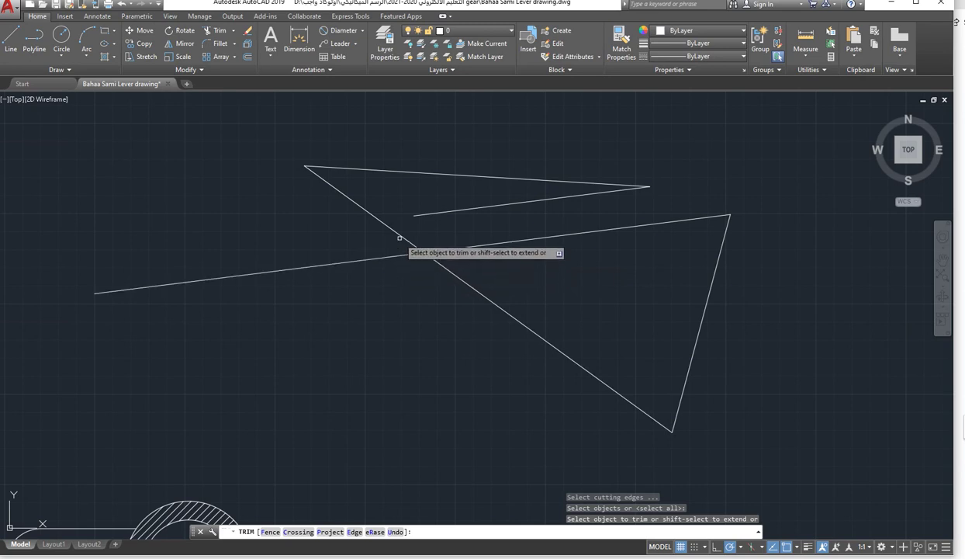
left_click(446, 264)
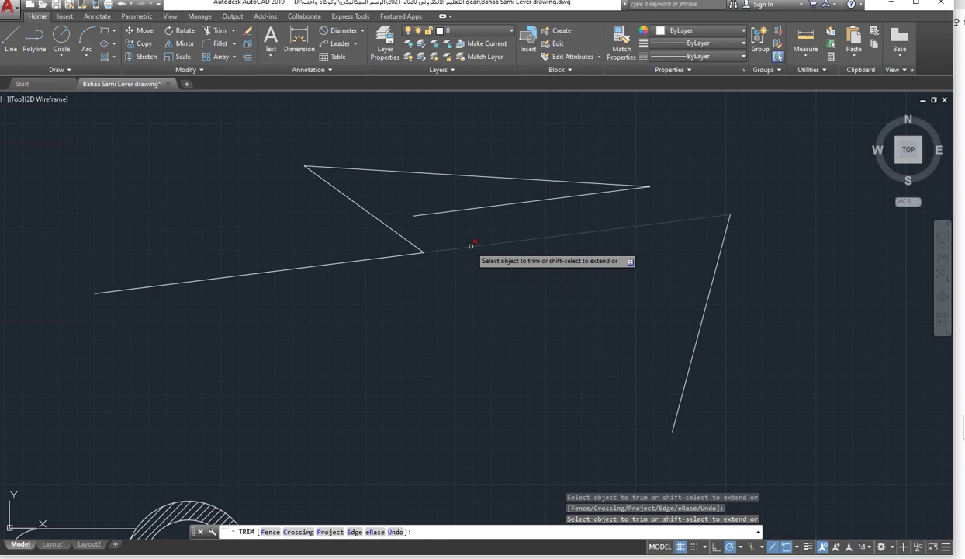
left_click(471, 245)
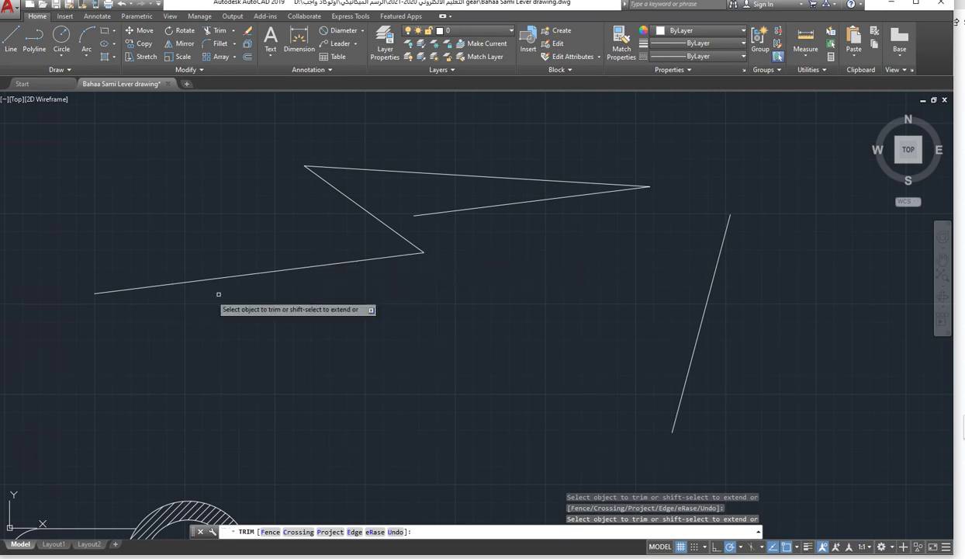
key("Escape")
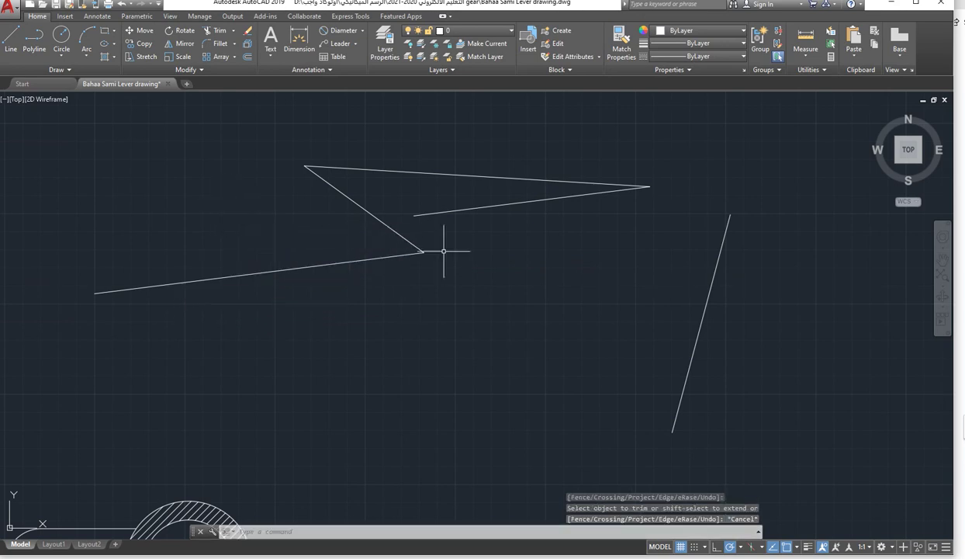
Delete all five trimmed zigzag lines above the bearing block
left_click(738, 373)
left_click(174, 180)
key("Delete")
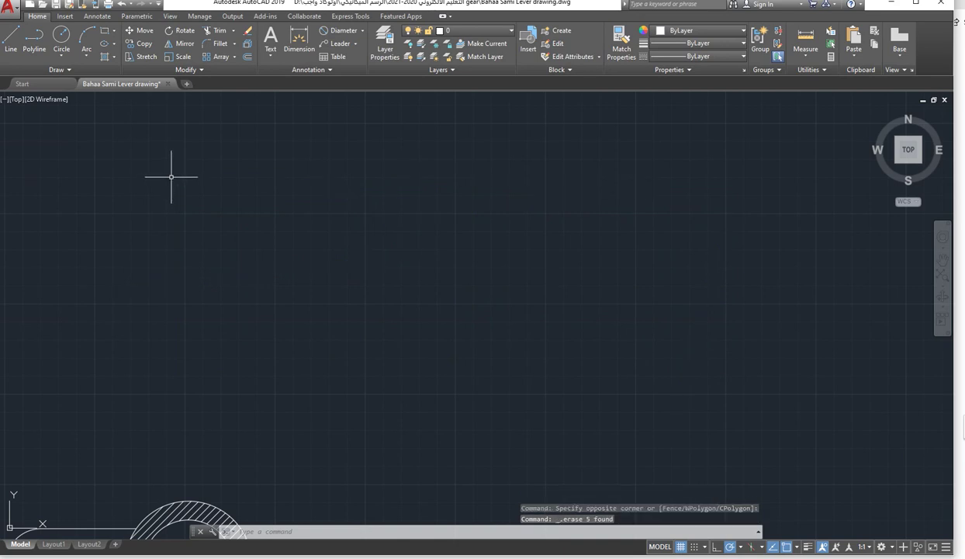
Draw an open chain of four connected lines in the cleared area above the bearing block
left_click(10, 37)
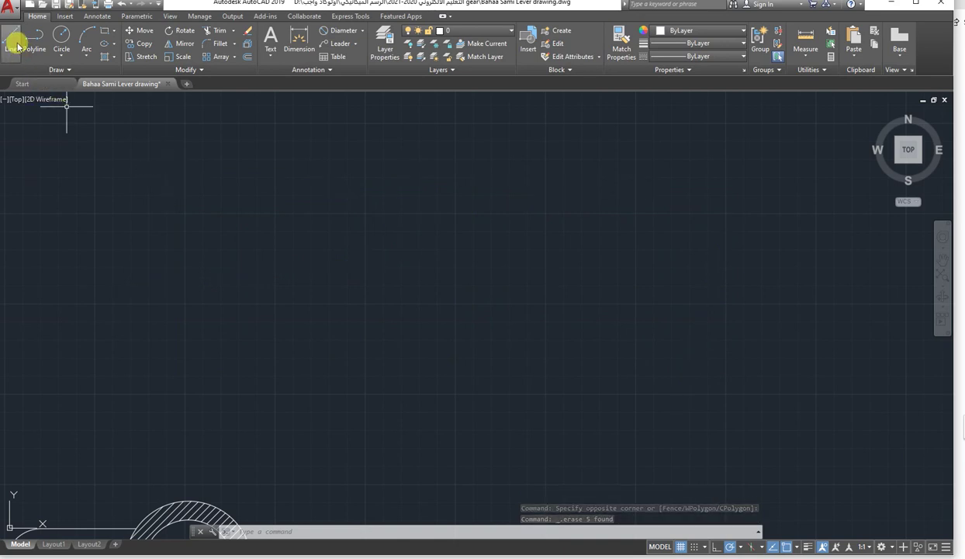
left_click(270, 234)
left_click(673, 194)
left_click(739, 307)
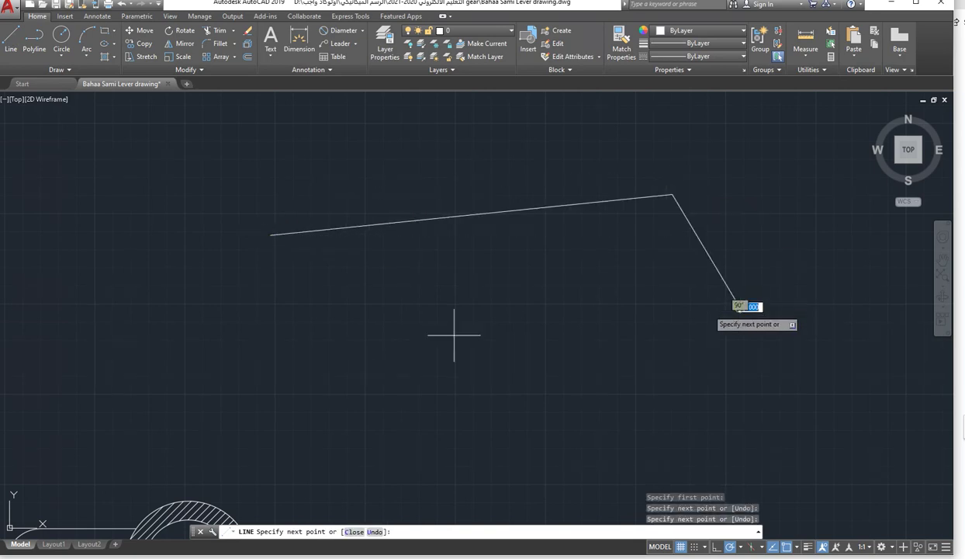
left_click(409, 335)
right_click(408, 279)
left_click(431, 286)
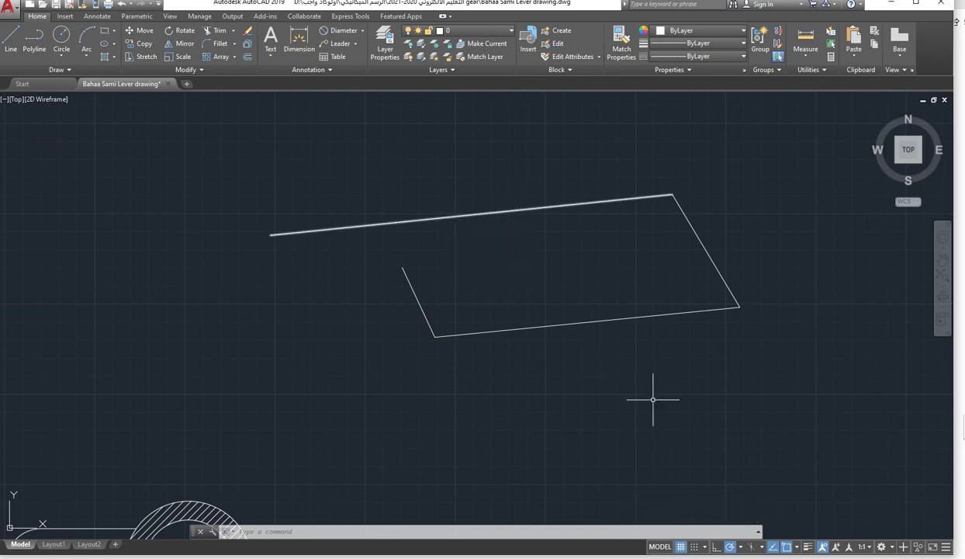
Delete the four-line open chain above the bearing block
left_click(727, 393)
left_click(243, 152)
key("Delete")
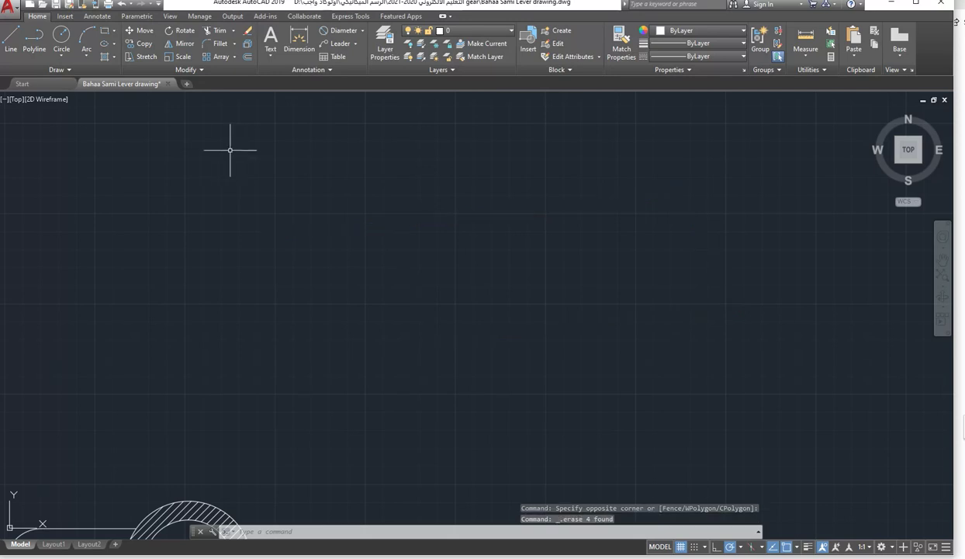
Draw a horizontal line about 297 units long in the empty area above the bearing block
left_click(11, 39)
left_click(271, 253)
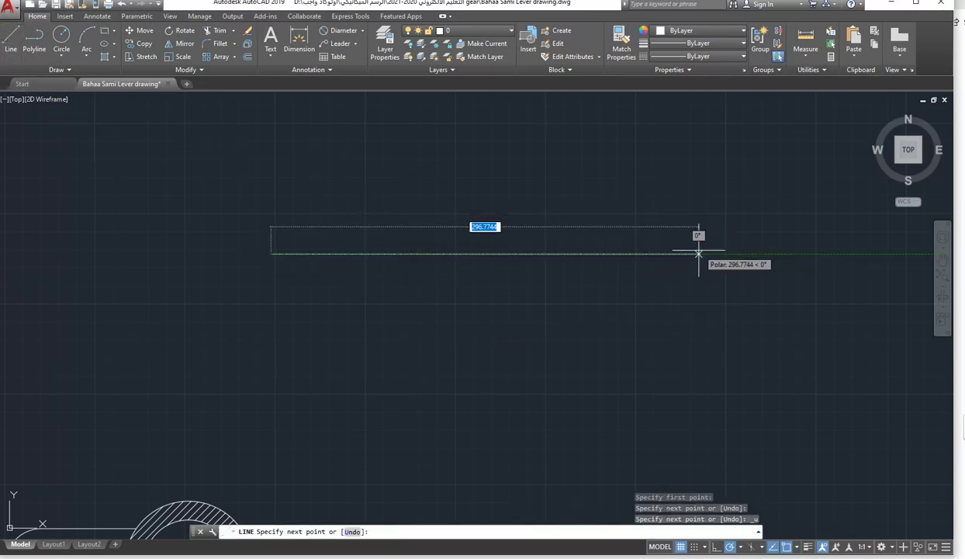
left_click(698, 253)
key("Escape")
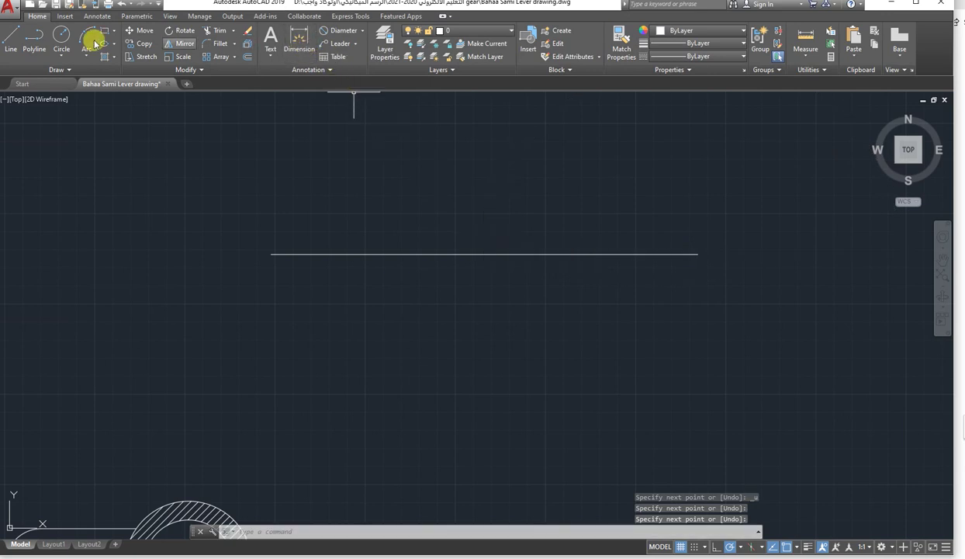
Draw two short vertical lines crossing the right half of the long horizontal line
left_click(16, 37)
left_click(619, 208)
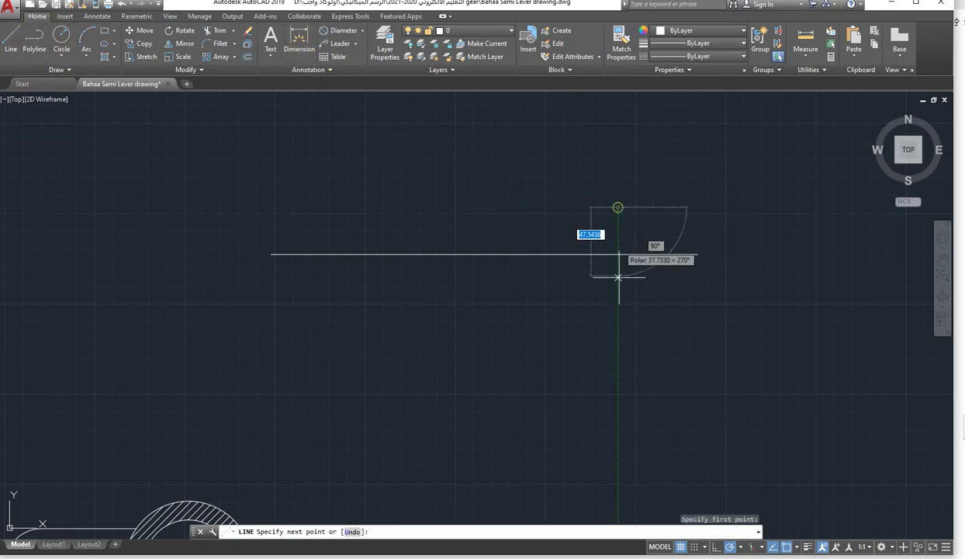
left_click(618, 287)
key("Return")
key("Return")
left_click(500, 216)
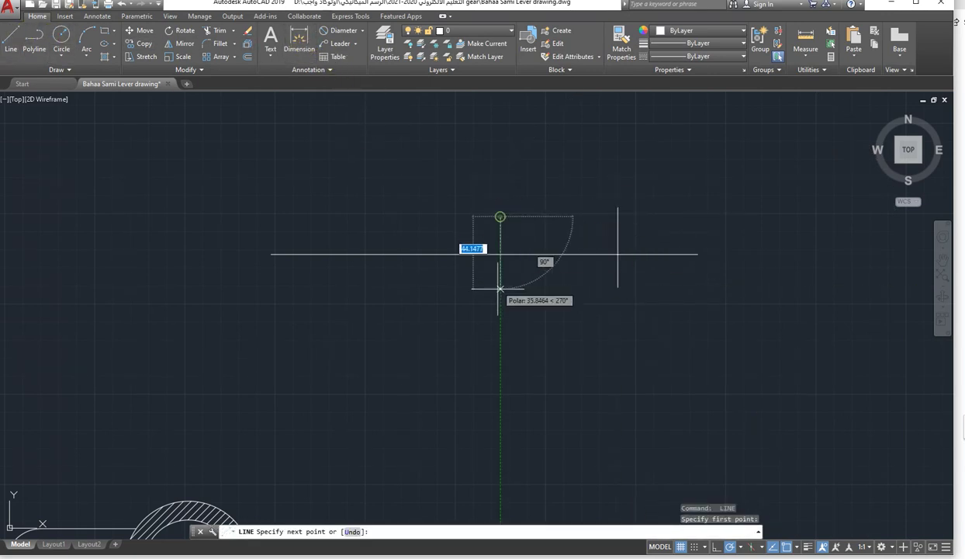
left_click(500, 292)
key("Return")
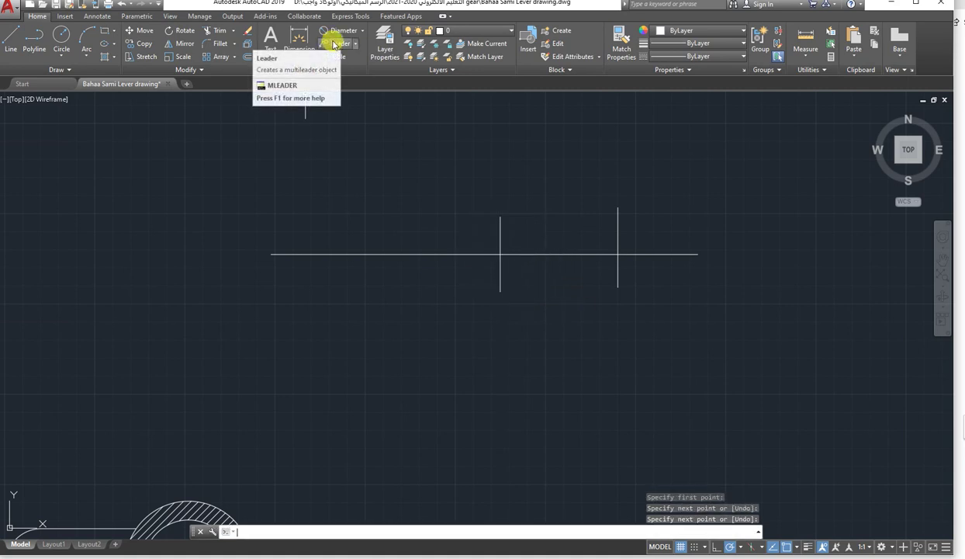
Try to trim the horizontal line between the two vertical lines, using all objects as cutting edges
type("trim")
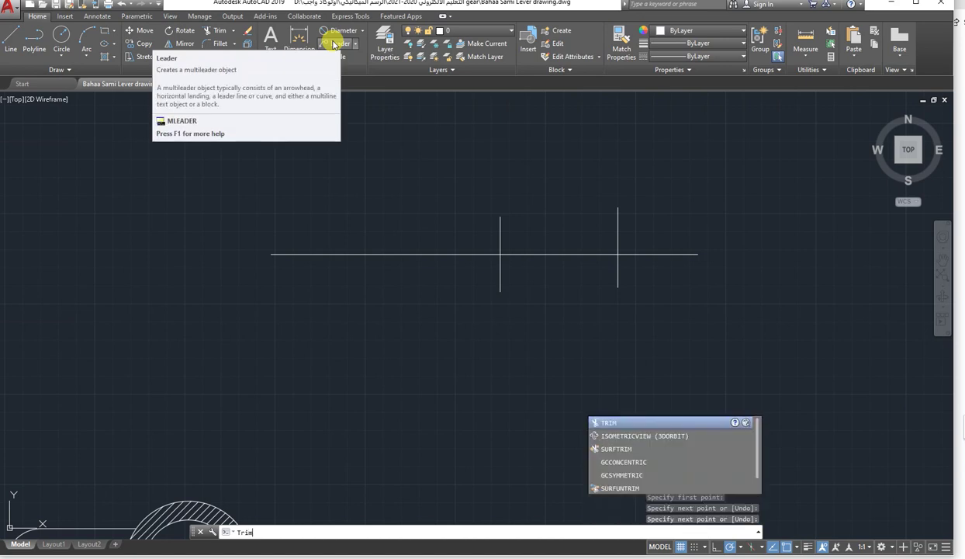
key("Return")
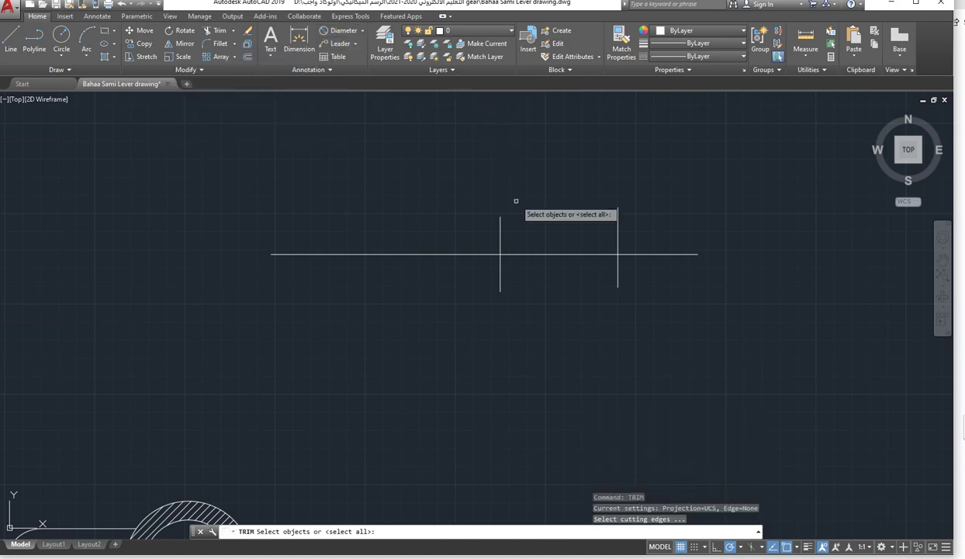
right_click(516, 202)
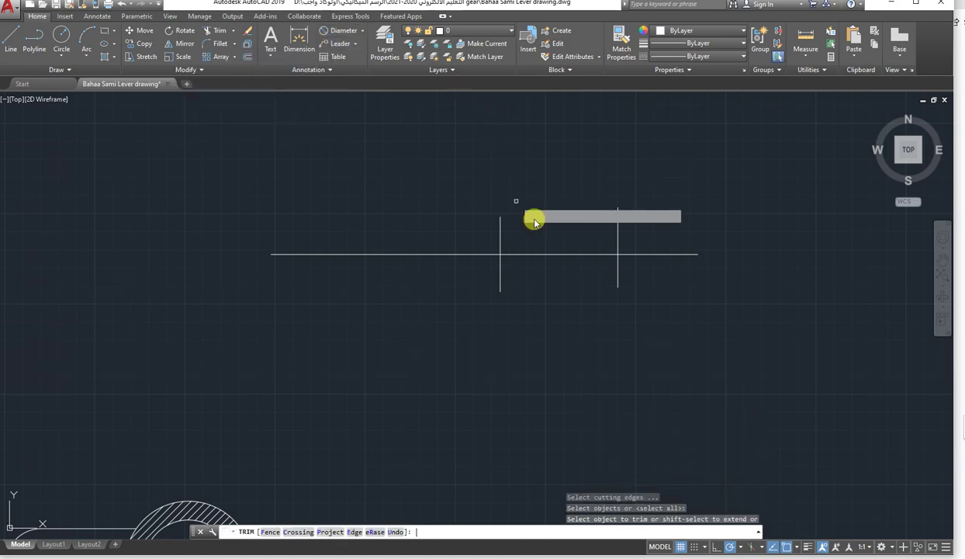
left_click(508, 254)
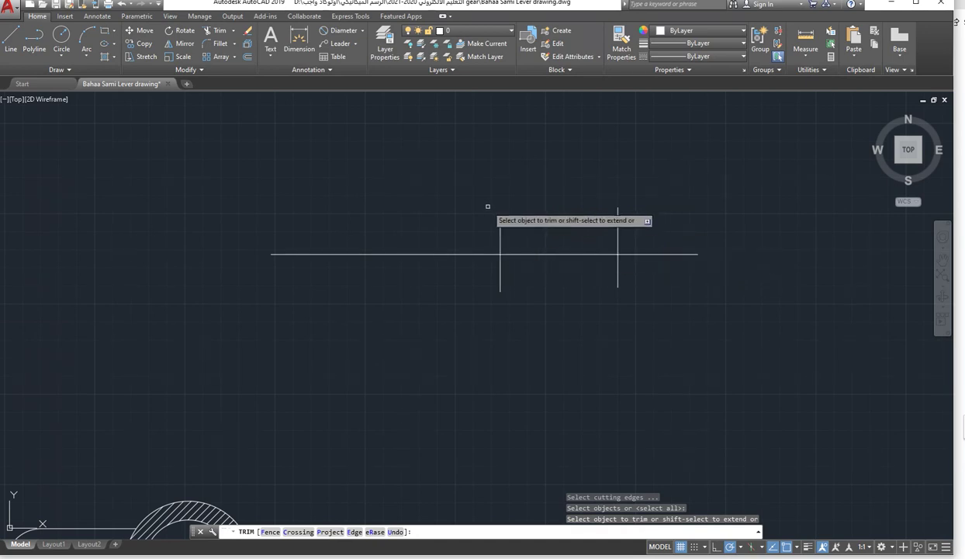
key("Escape")
key("Escape")
left_click(597, 270)
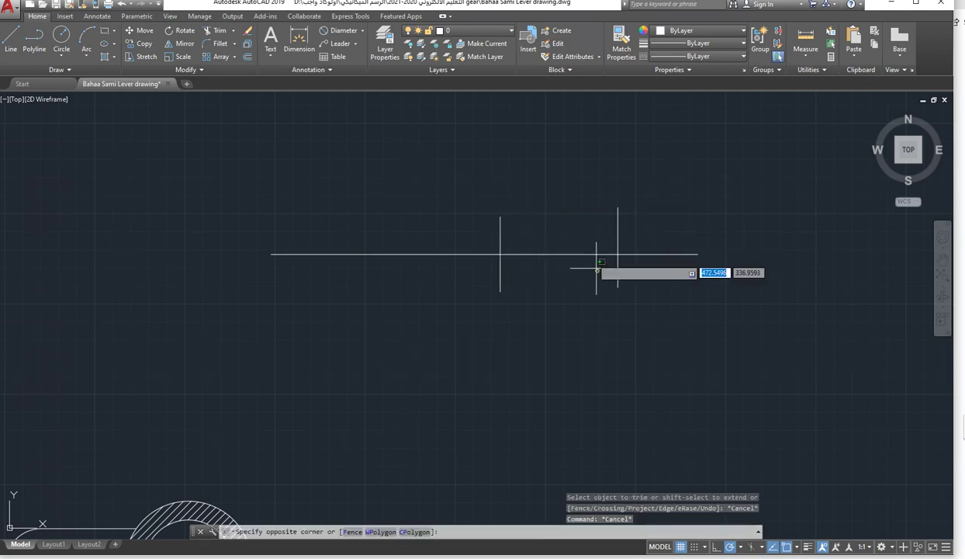
left_click(577, 233)
key("Escape")
Draw a shorter trial horizontal line below the crossed lines and delete it
left_click(14, 41)
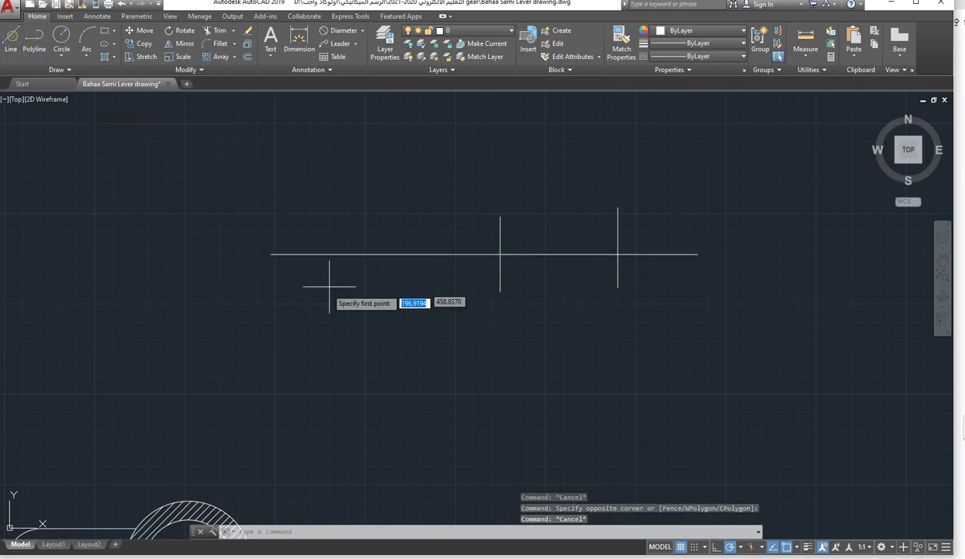
left_click(307, 342)
left_click(529, 342)
key("Escape")
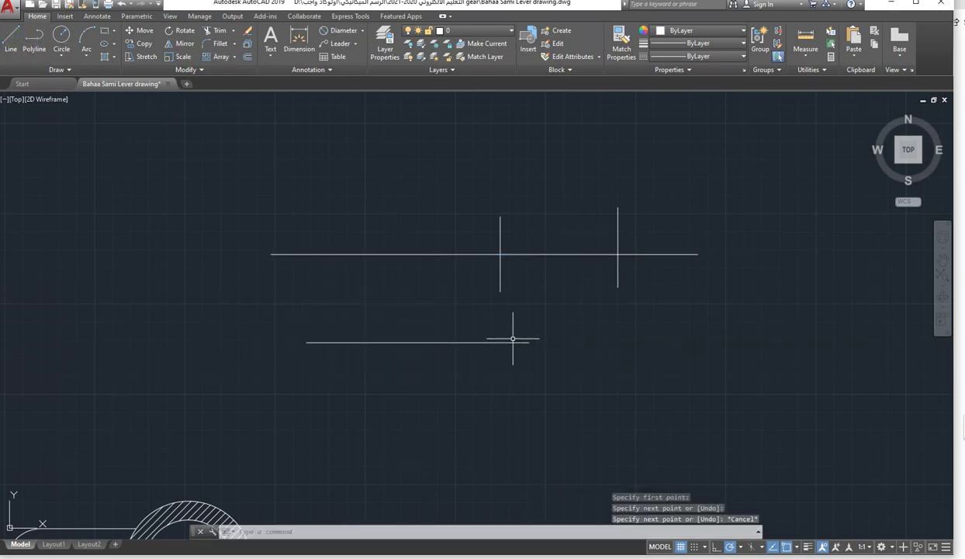
left_click(513, 342)
left_click(380, 311)
key("Delete")
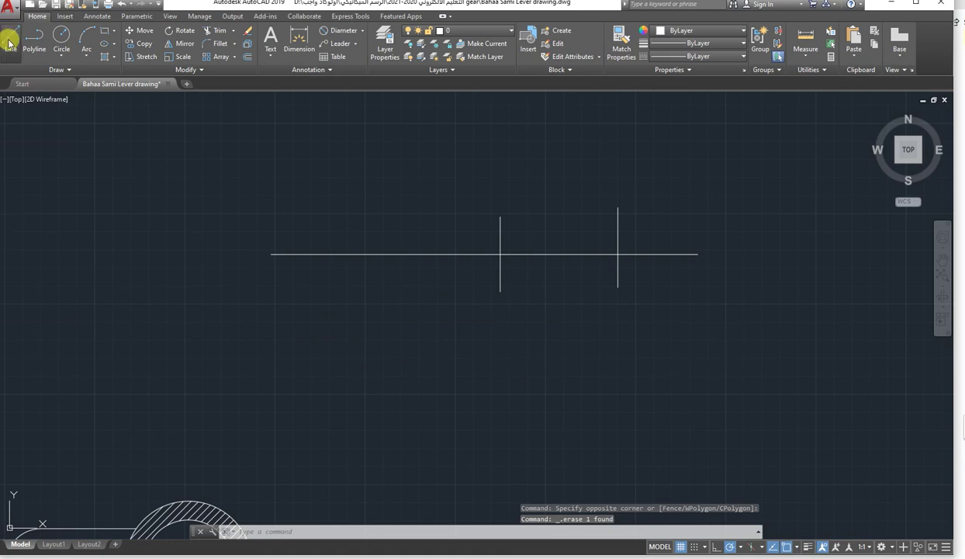
Draw a horizontal line 100 units long below the crossed lines
left_click(11, 40)
left_click(356, 351)
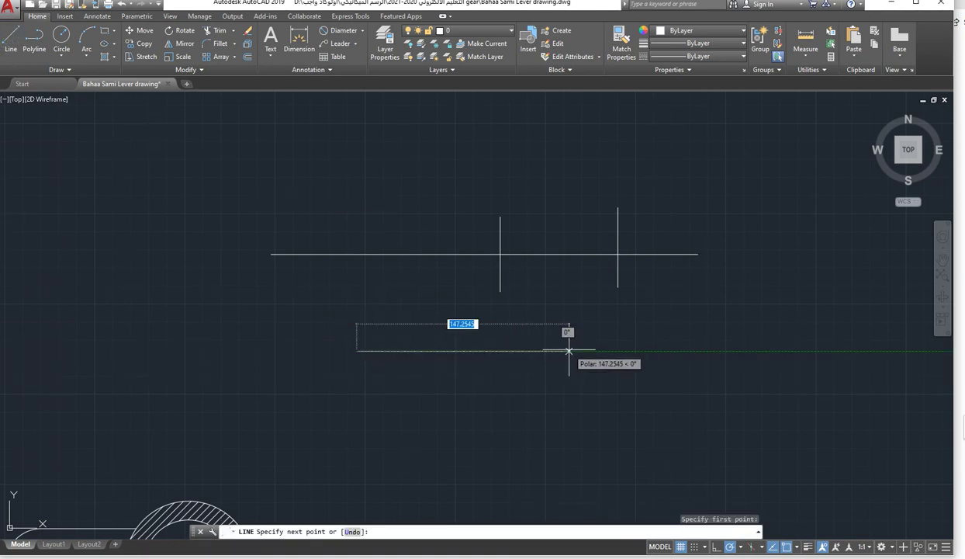
type("100")
key("Return")
key("Return")
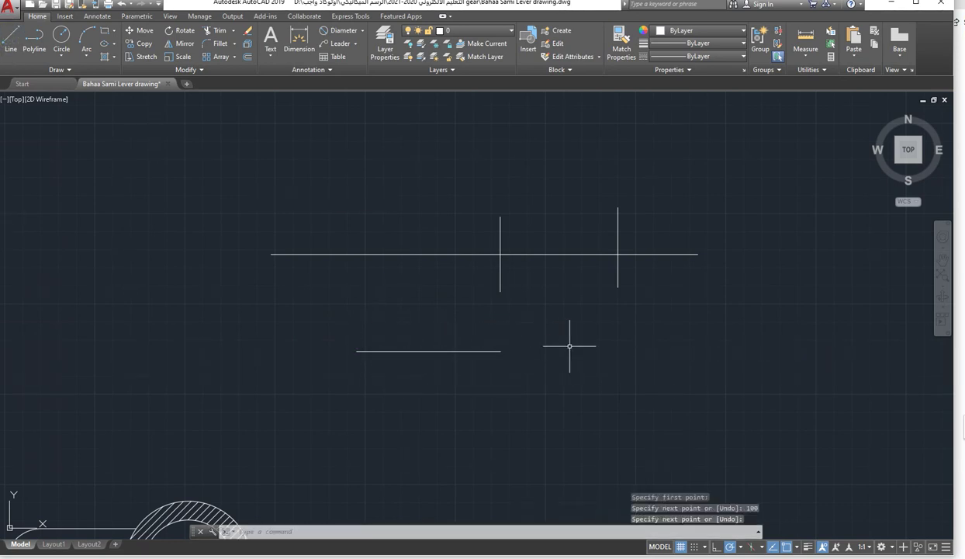
Shorten the 100-unit horizontal line by stretching its right endpoint 30 units to the left
scroll(447, 357, "up", 4)
left_click(528, 351)
left_click(497, 309)
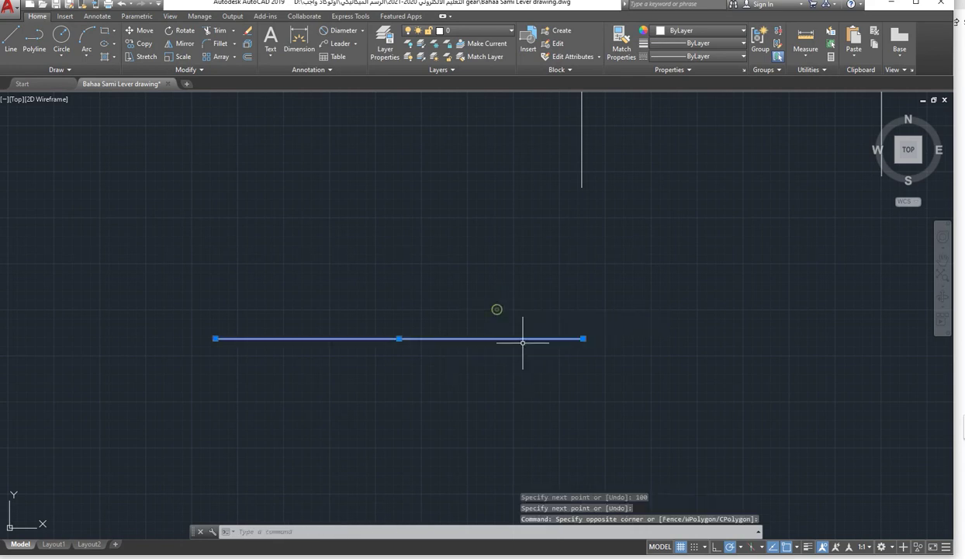
left_click(582, 339)
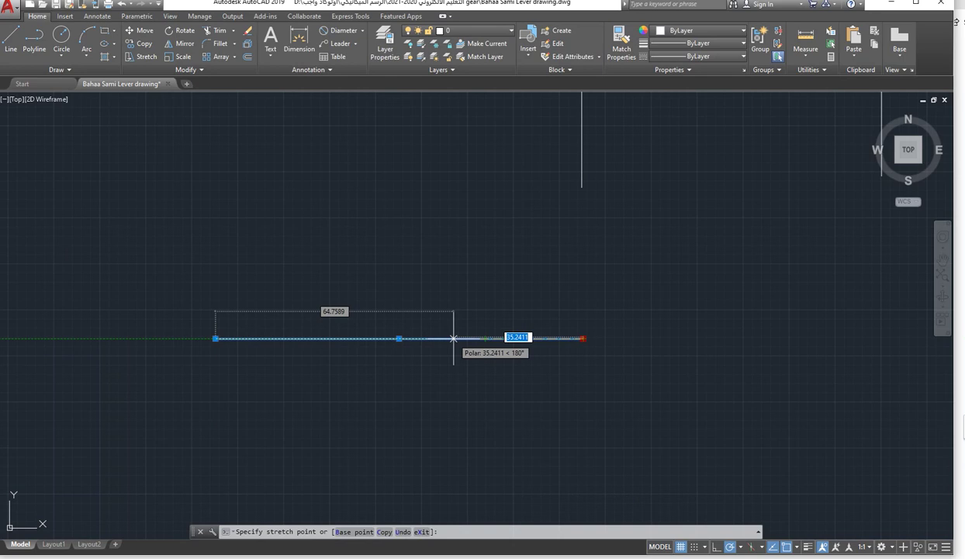
type("30")
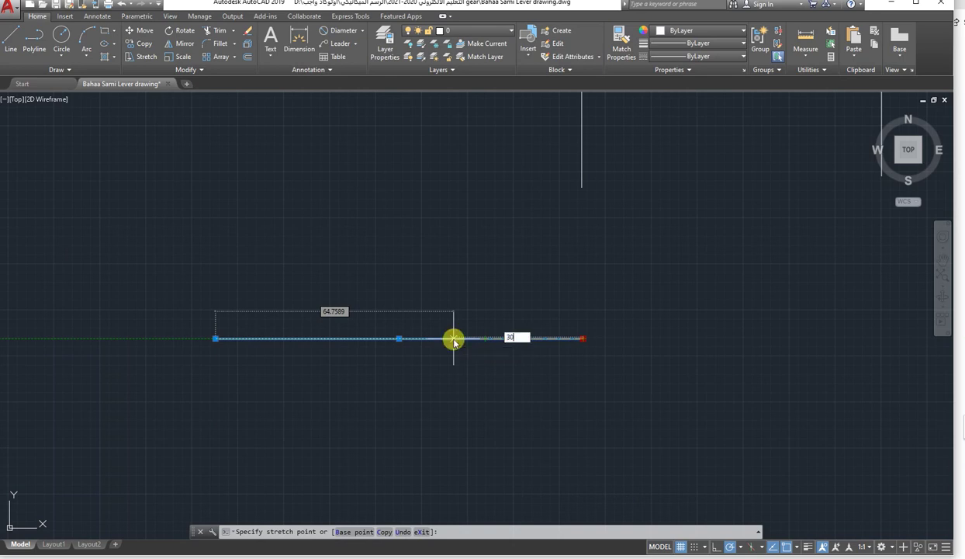
key("Return")
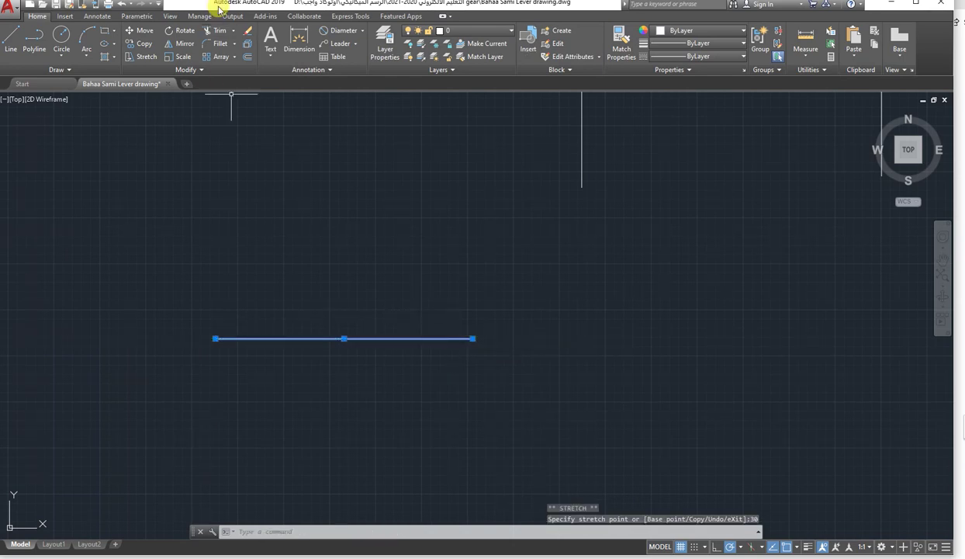
Check the shortened horizontal line by dimensioning its length between both endpoints, and delete the dimension
left_click(298, 40)
left_click(216, 335)
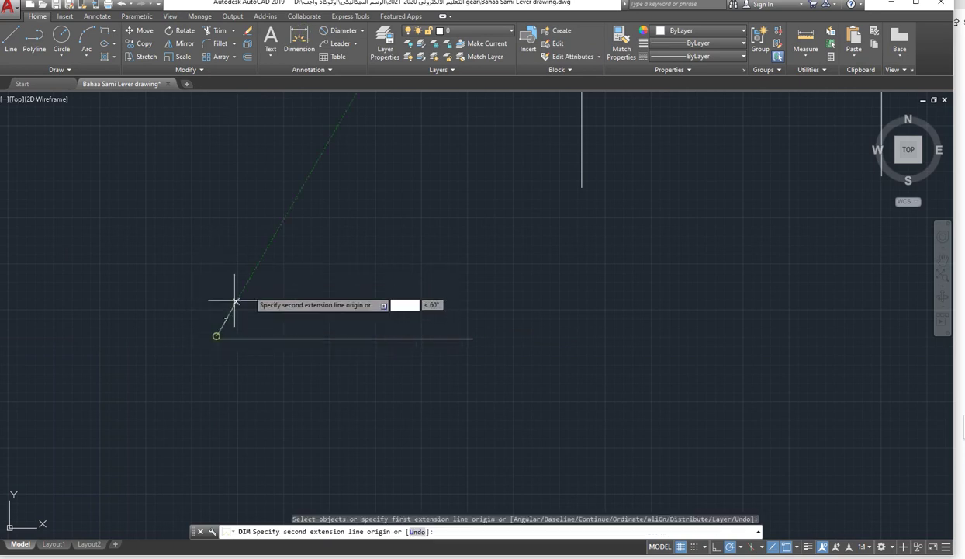
left_click(471, 338)
left_click(470, 290)
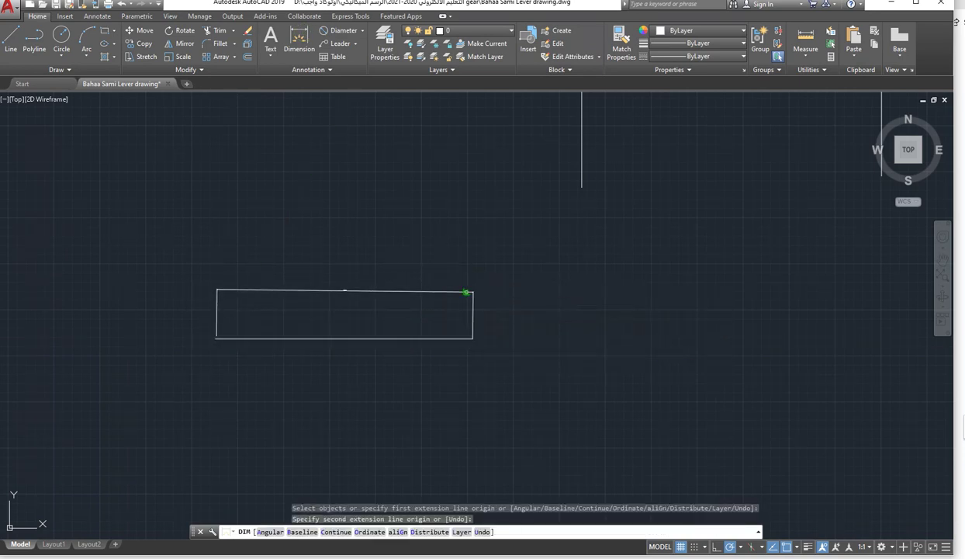
key("Return")
left_click(356, 303)
left_click(319, 237)
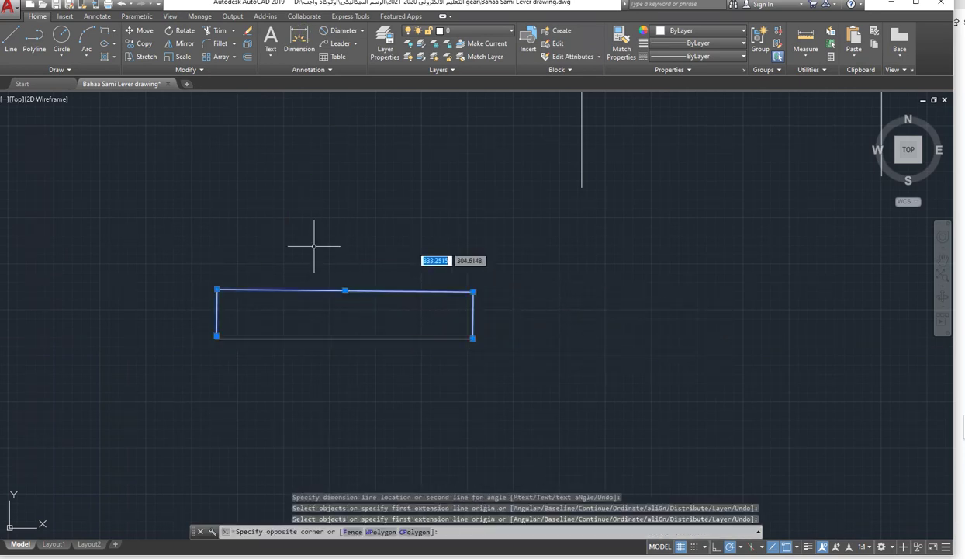
key("Delete")
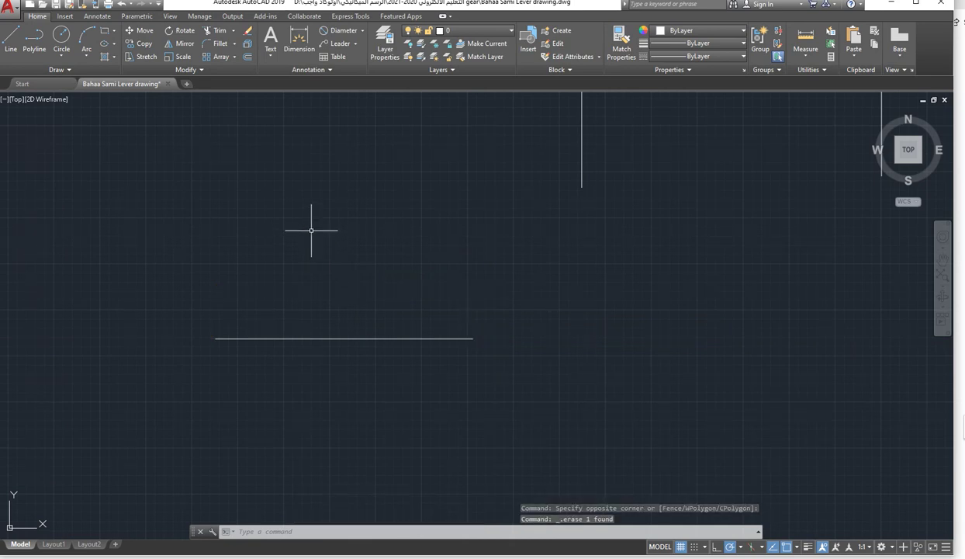
Delete all the practice lines above the bearing block: the crossed horizontal and two vertical lines and the shortened line
scroll(311, 231, "down", 4)
left_click(623, 351)
left_click(289, 169)
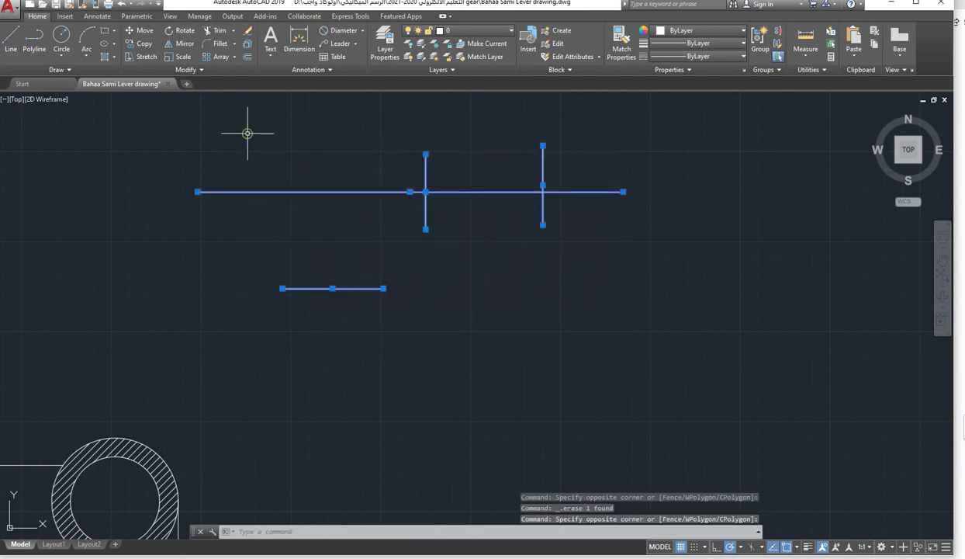
key("Delete")
scroll(498, 242, "down", 4)
middle_click_drag(498, 242, 569, 220)
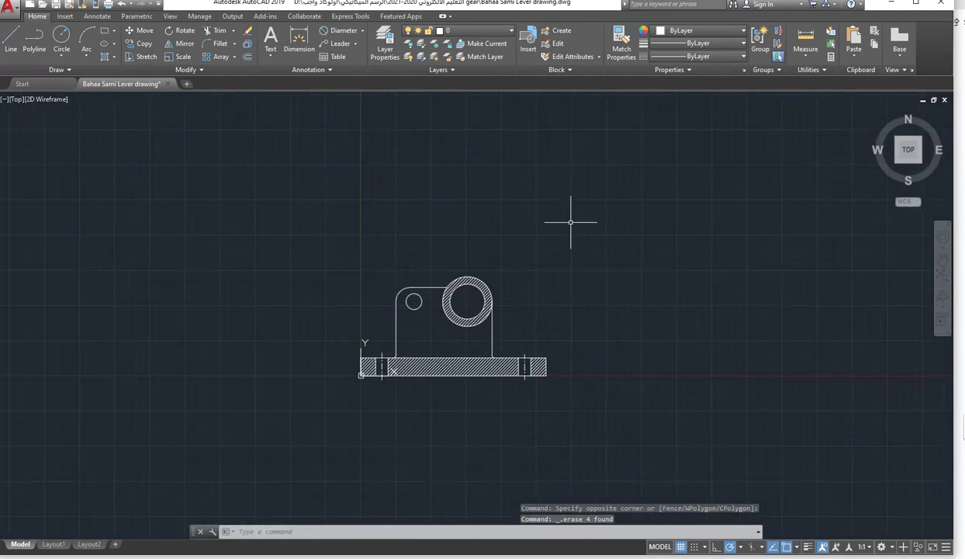
scroll(474, 297, "up", 4)
scroll(474, 297, "up", 2)
middle_click_drag(508, 225, 514, 223)
scroll(510, 211, "down", 2)
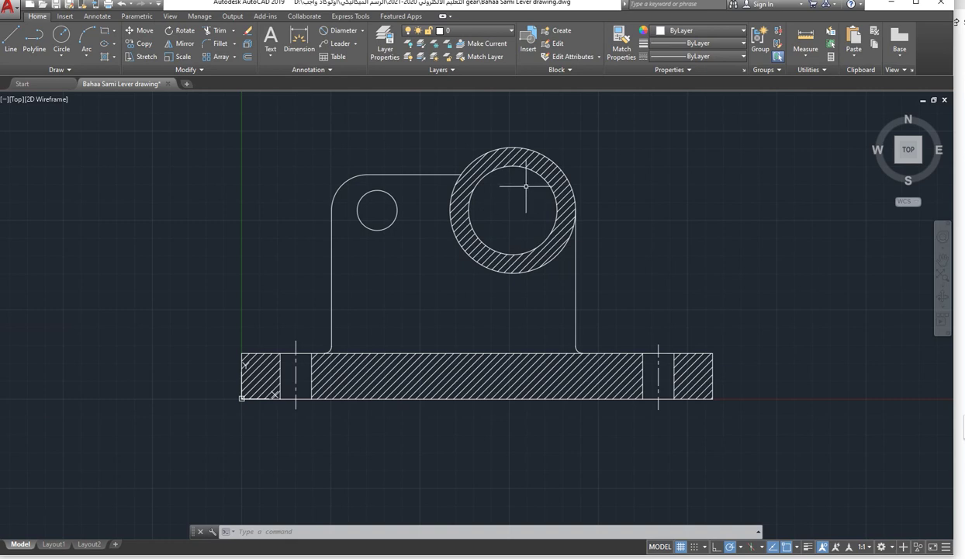
left_click(525, 218)
left_click(514, 187)
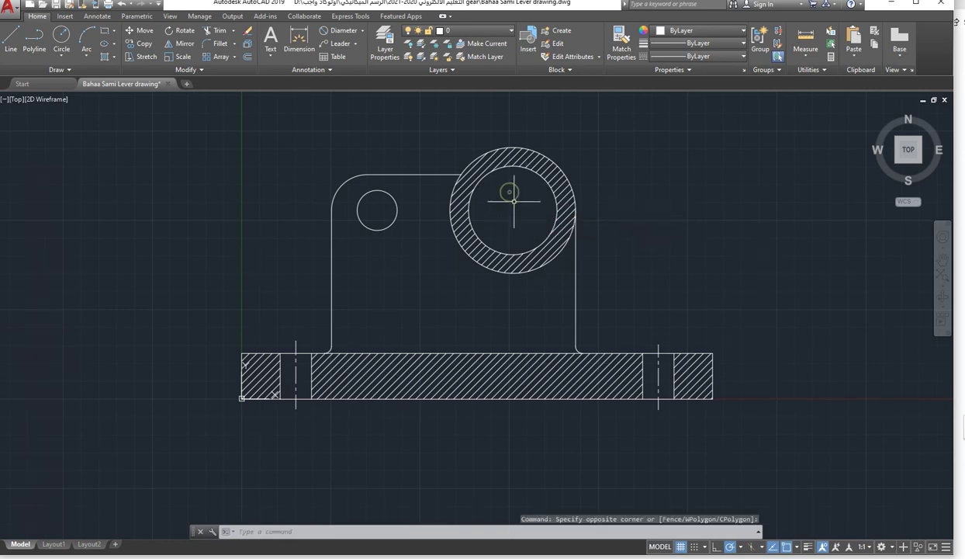
left_click(524, 221)
left_click(507, 201)
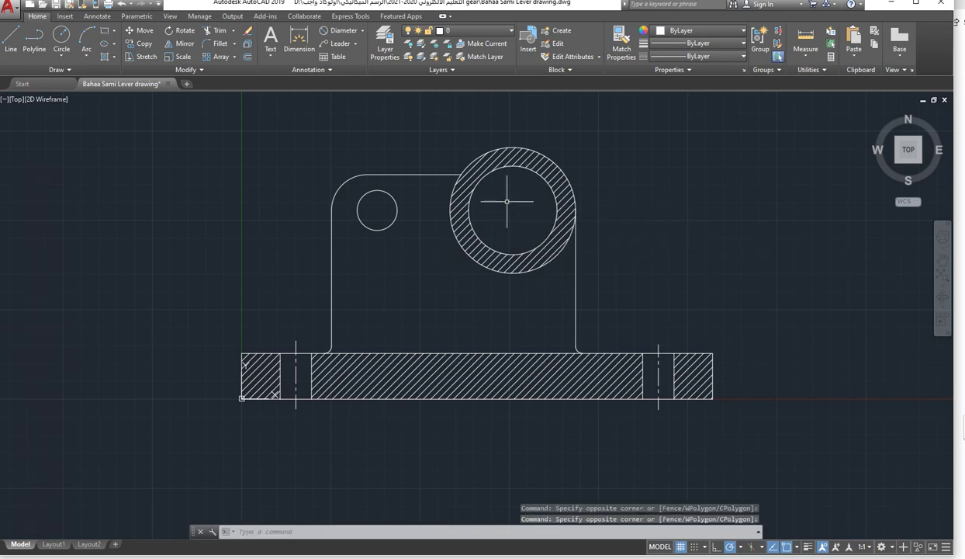